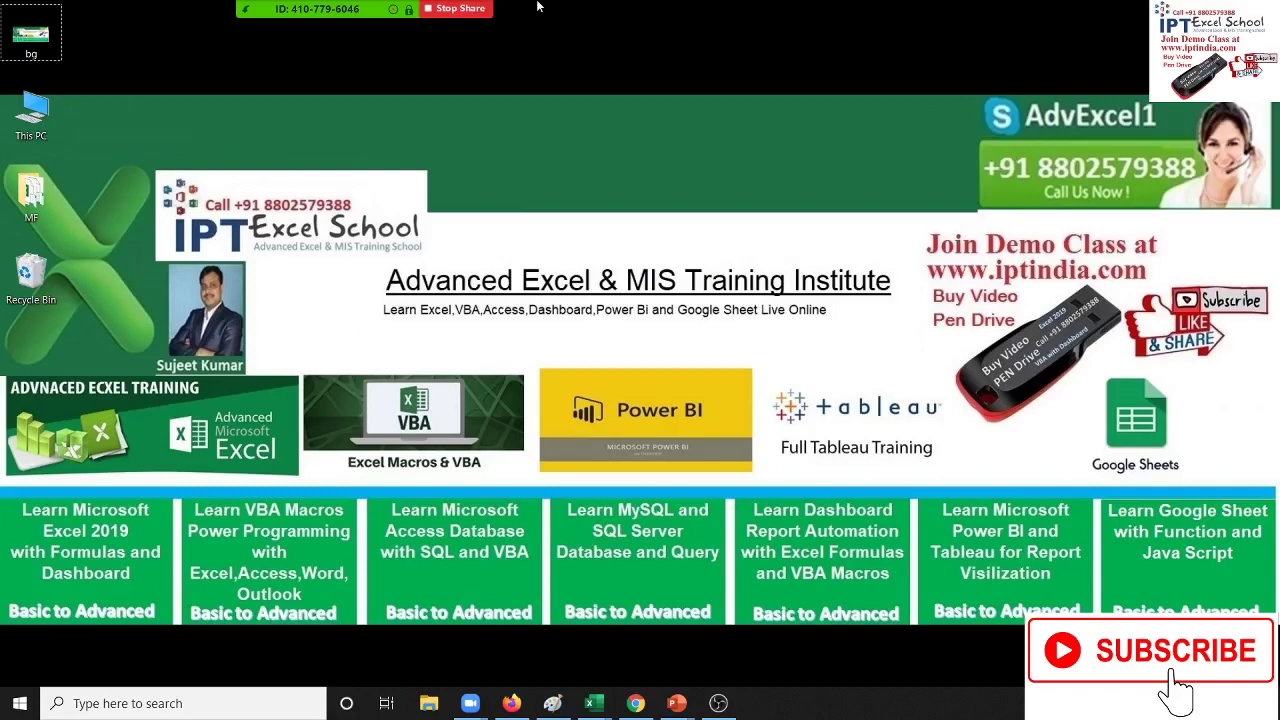
Open and then close the extra meeting options list
left_click(698, 18)
left_click(759, 74)
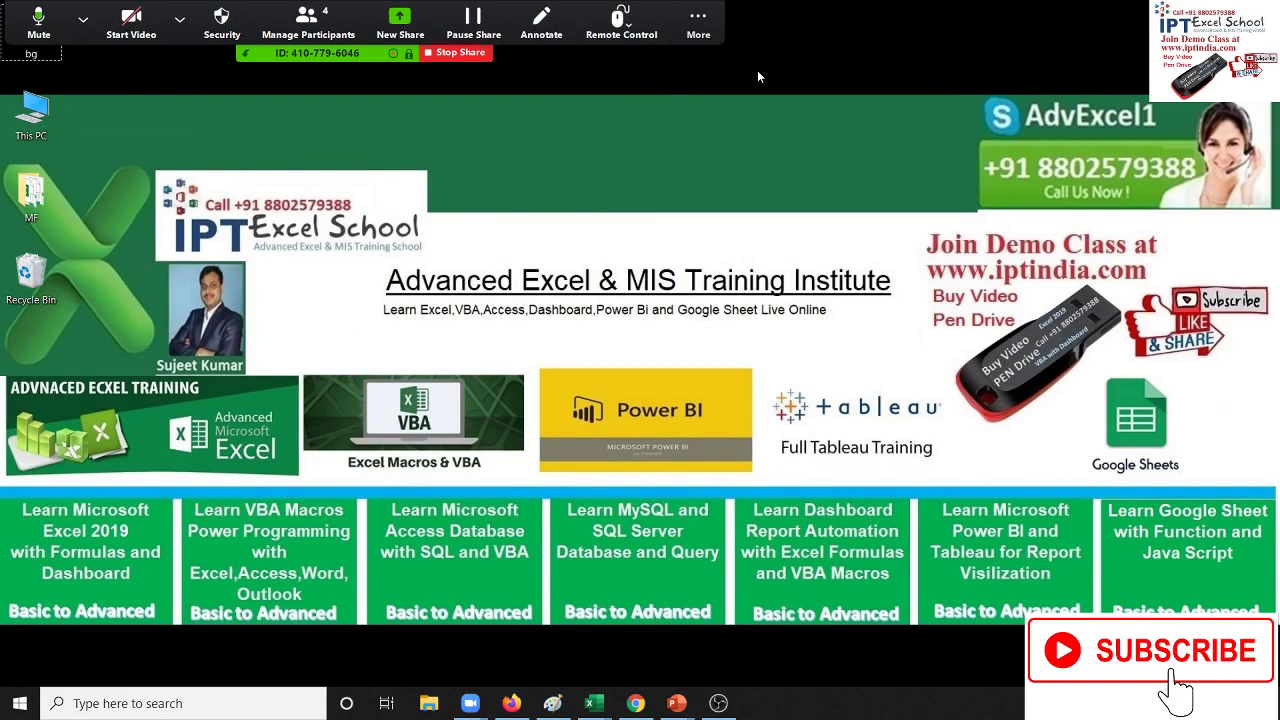
mouse_move(594, 703)
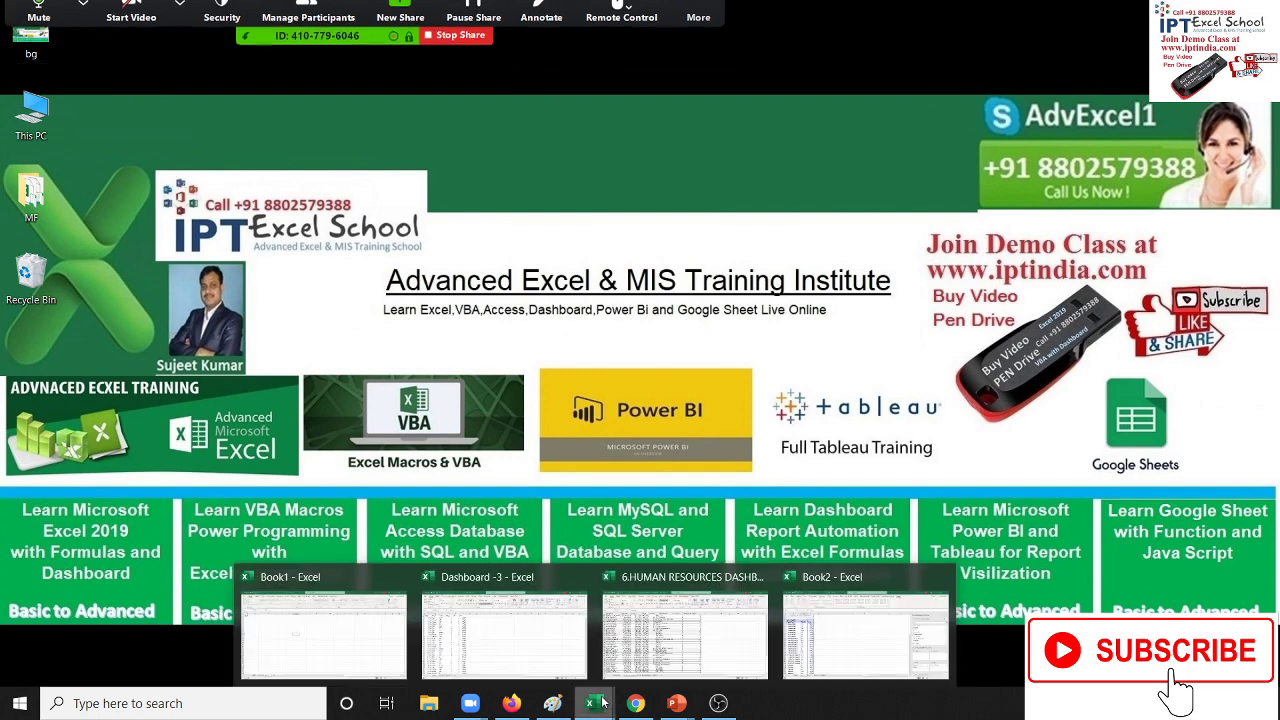
In Book1, enter Puja in A2 and fill the name list down to A12
left_click(335, 648)
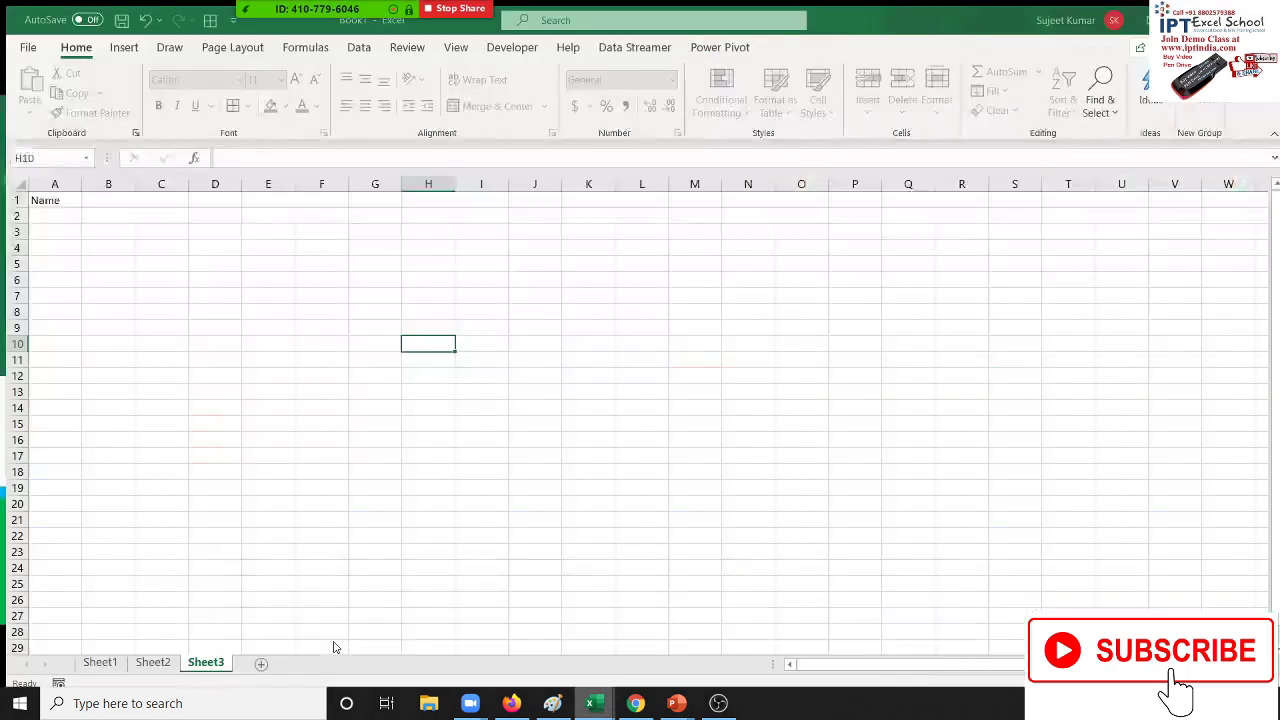
left_click(64, 207)
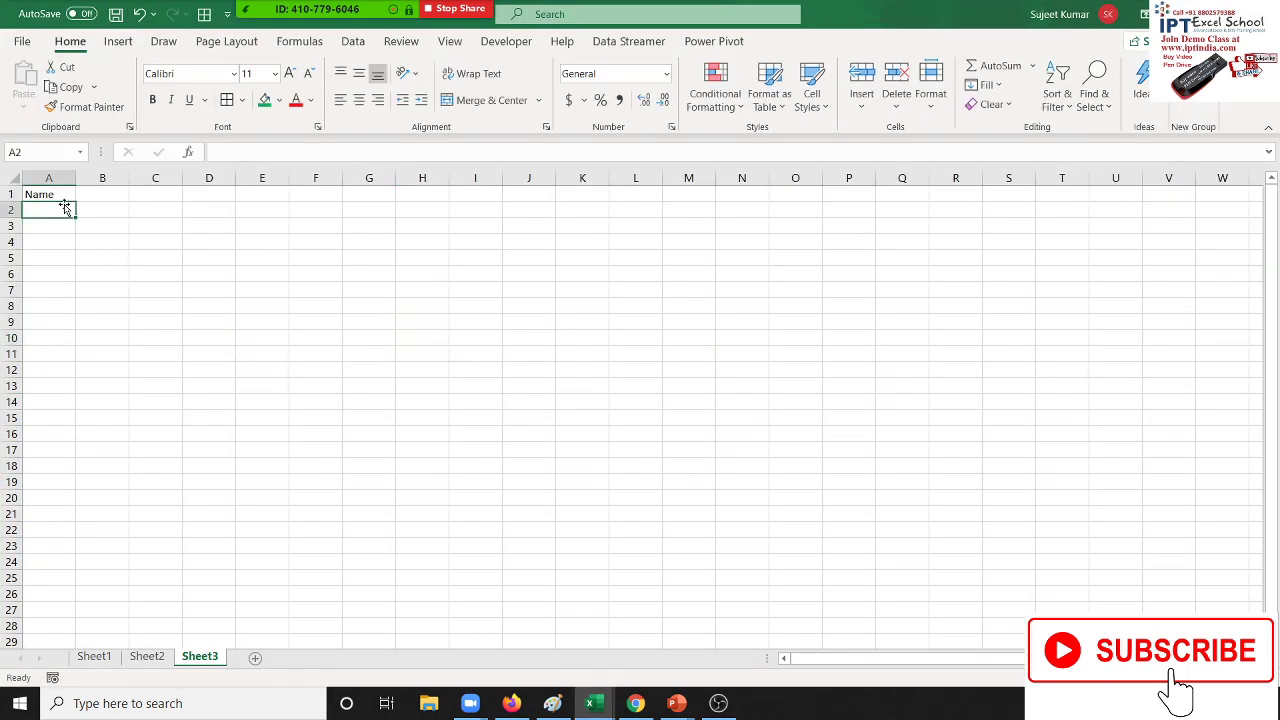
type("Puja")
key("Return")
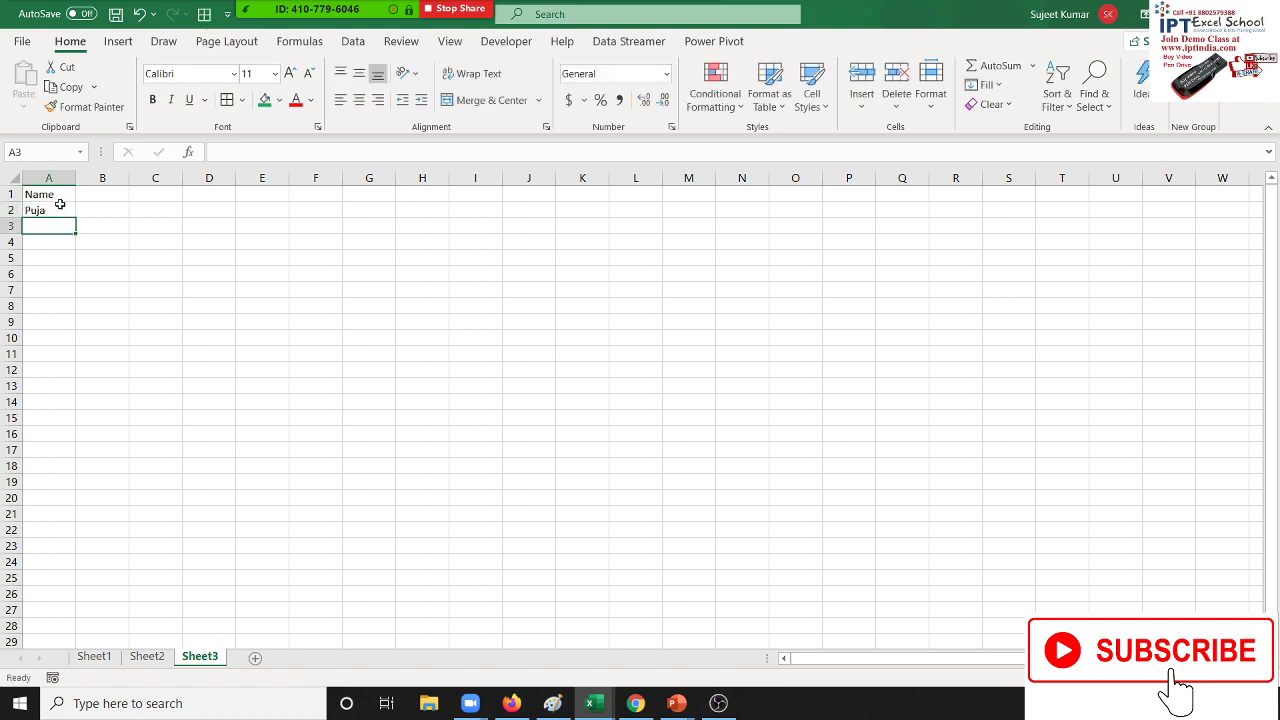
left_click(65, 207)
left_click_drag(75, 217, 57, 368)
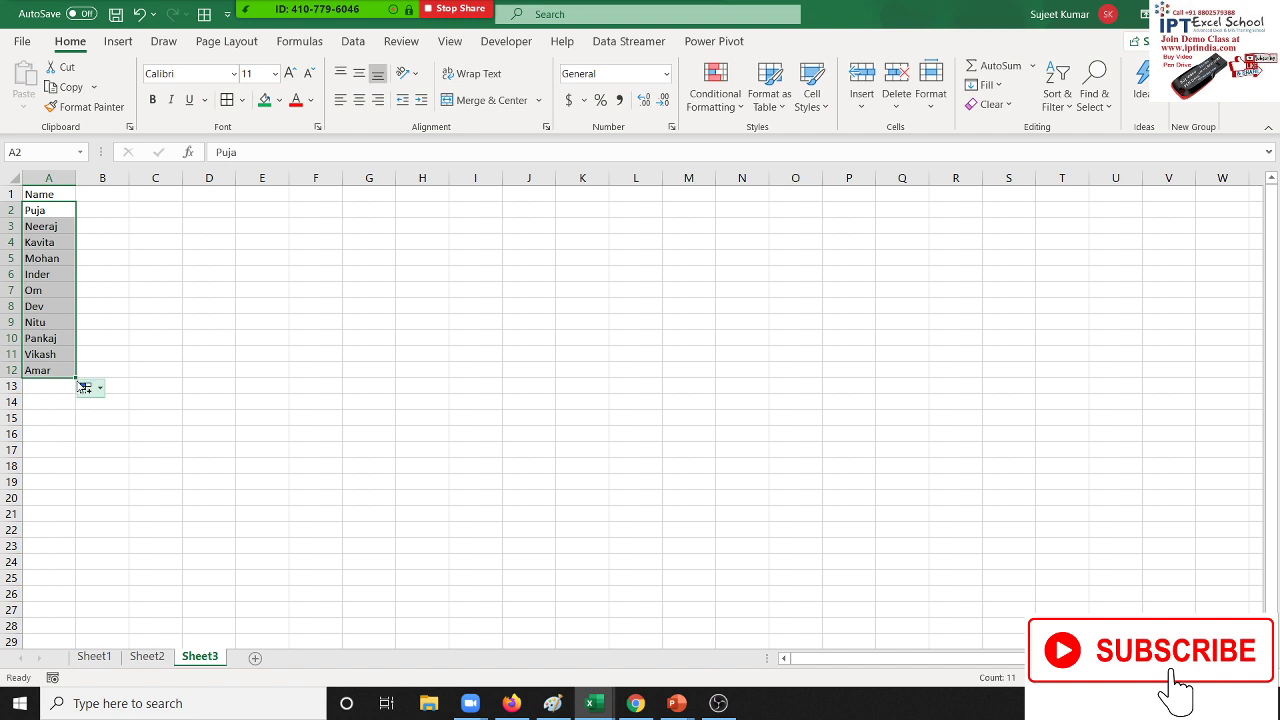
Enter Jan in E2 and auto-fill months Feb to Oct down to E11
left_click(249, 219)
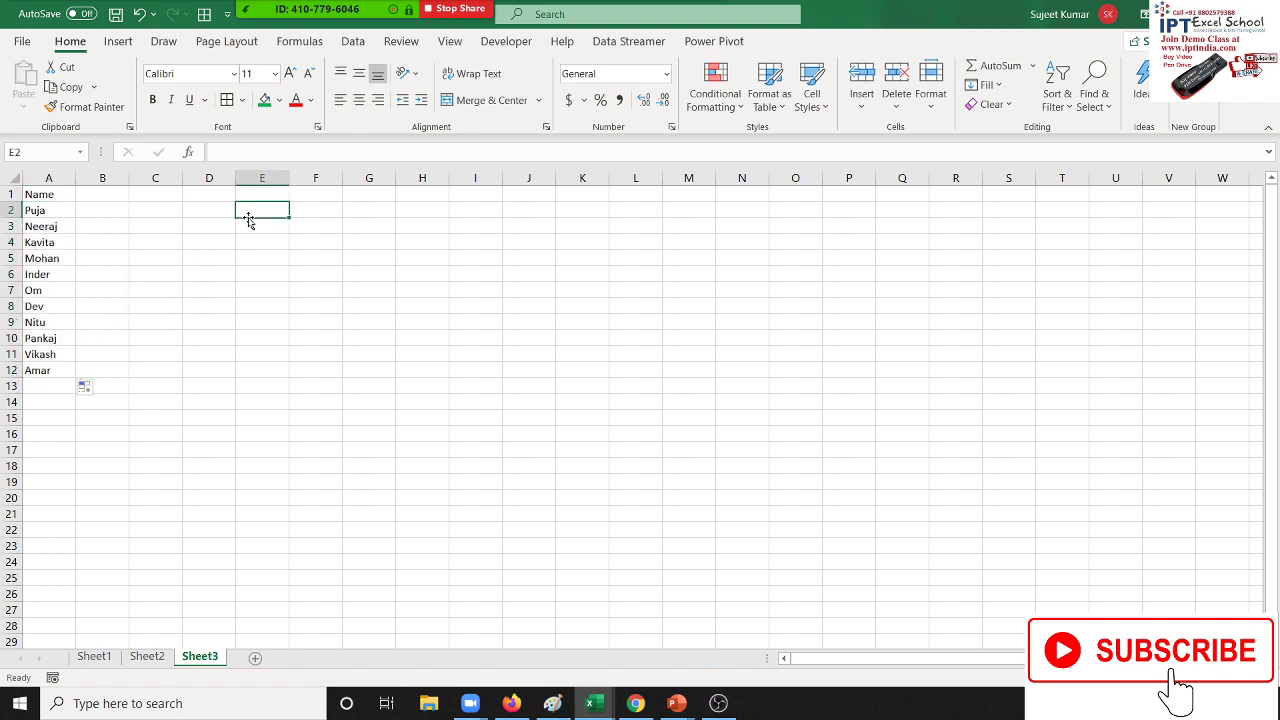
type("Jan")
key("Return")
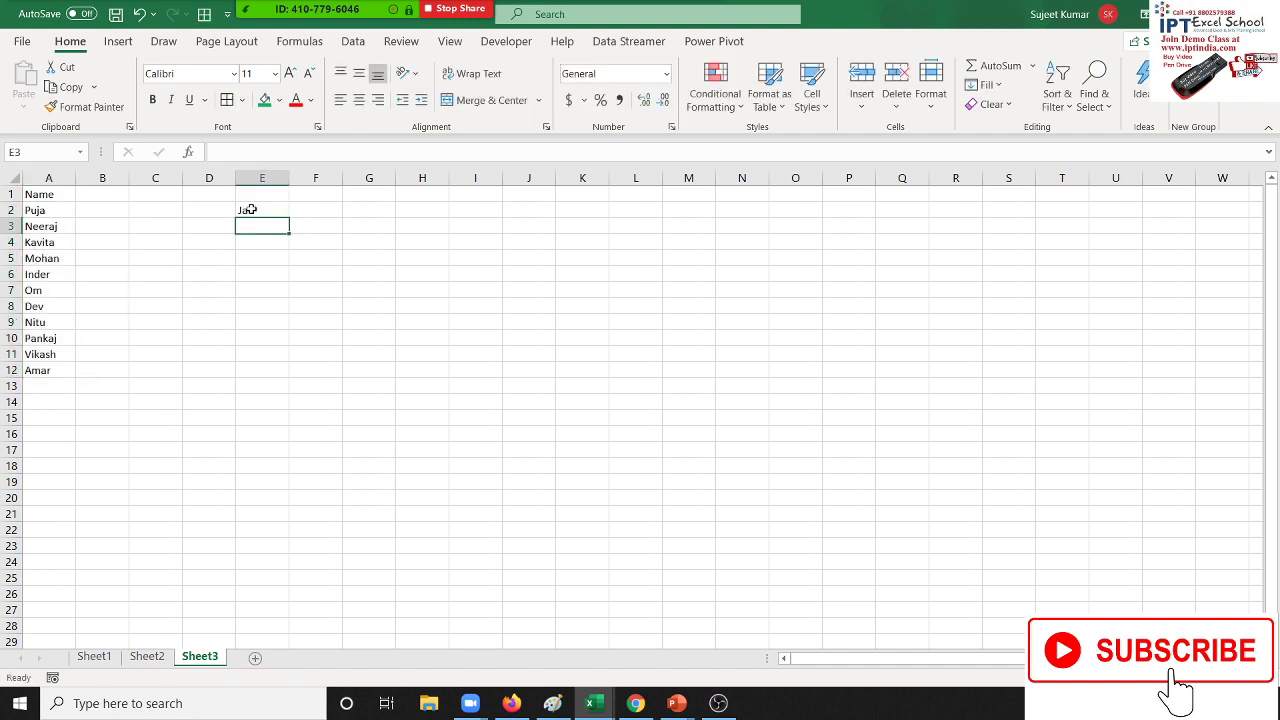
left_click(250, 211)
double_click(289, 218)
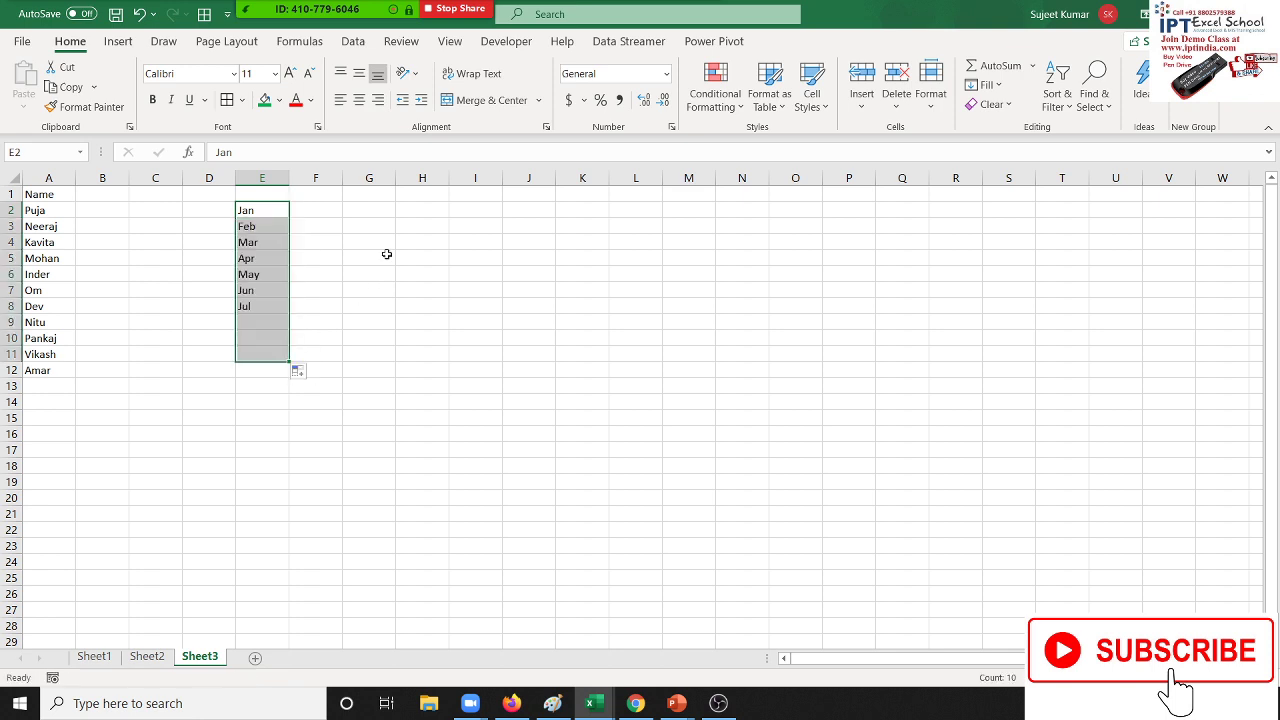
Enter Sun in F2, fill weekdays down to F11, and select F2:F11
left_click(334, 210)
type("Su")
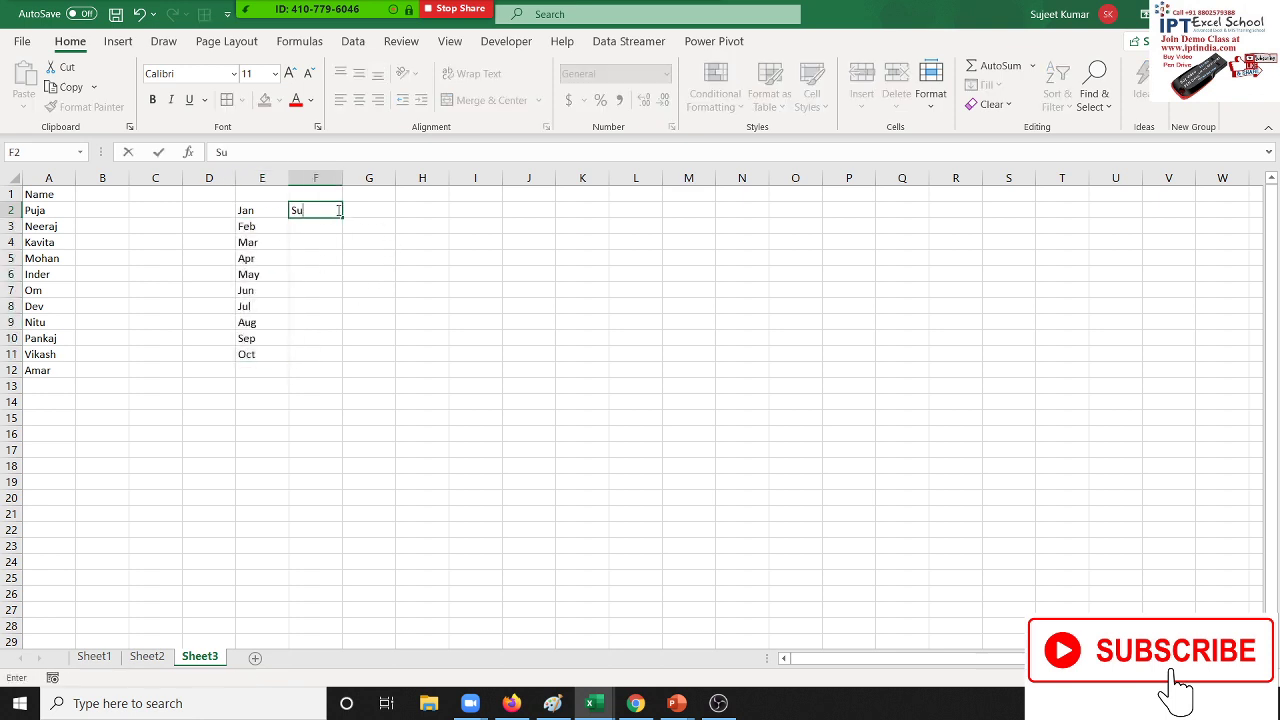
type("b")
key("BackSpace")
type("n")
key("Return")
left_click(333, 210)
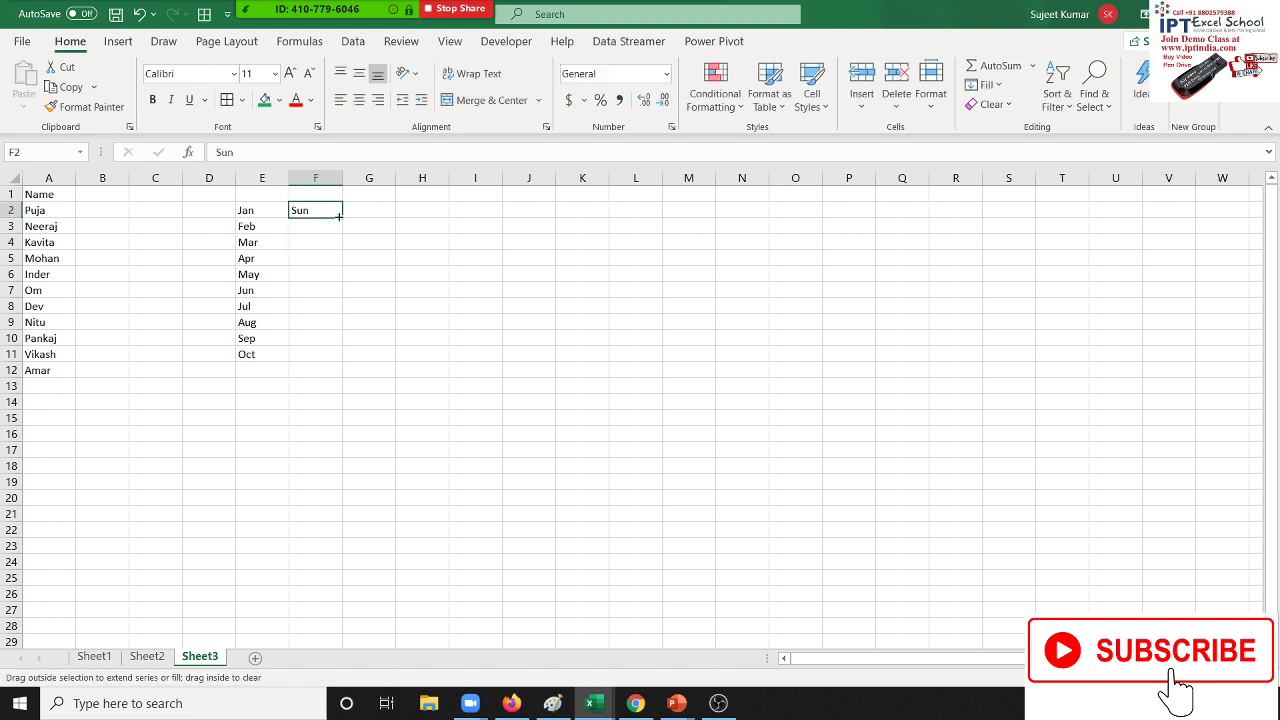
double_click(341, 217)
left_click_drag(332, 212, 316, 357)
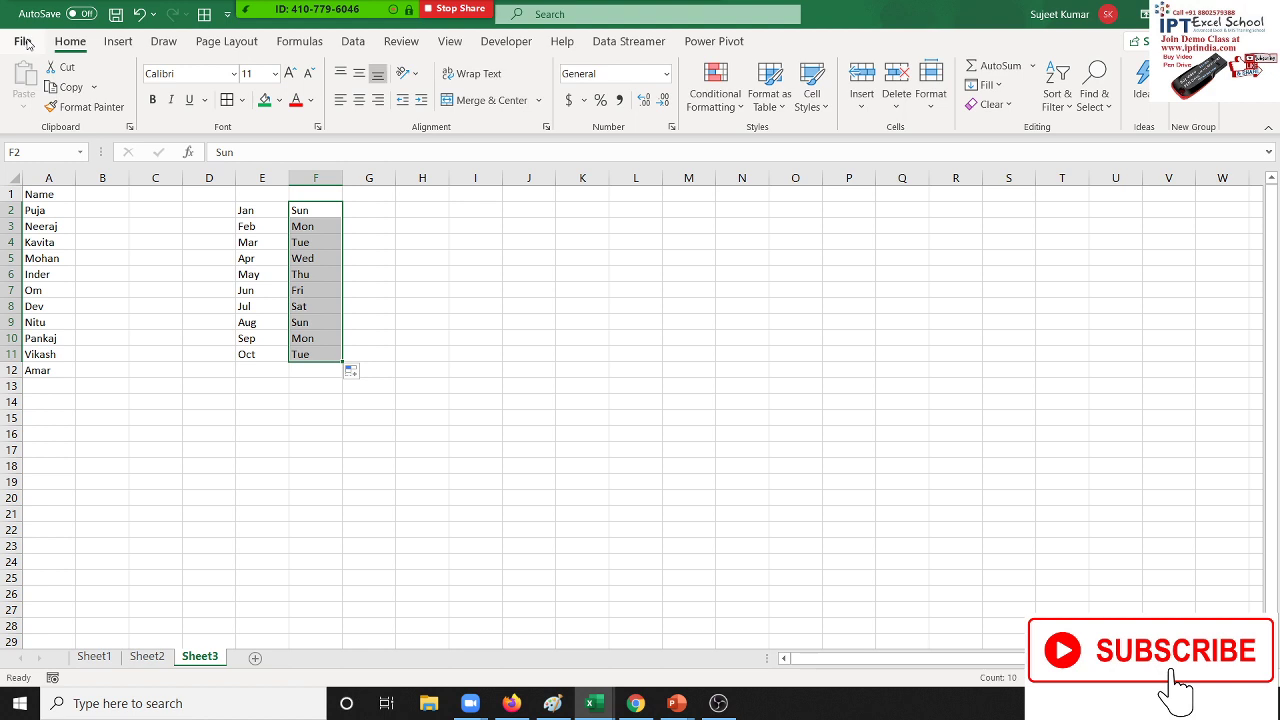
left_click(24, 42)
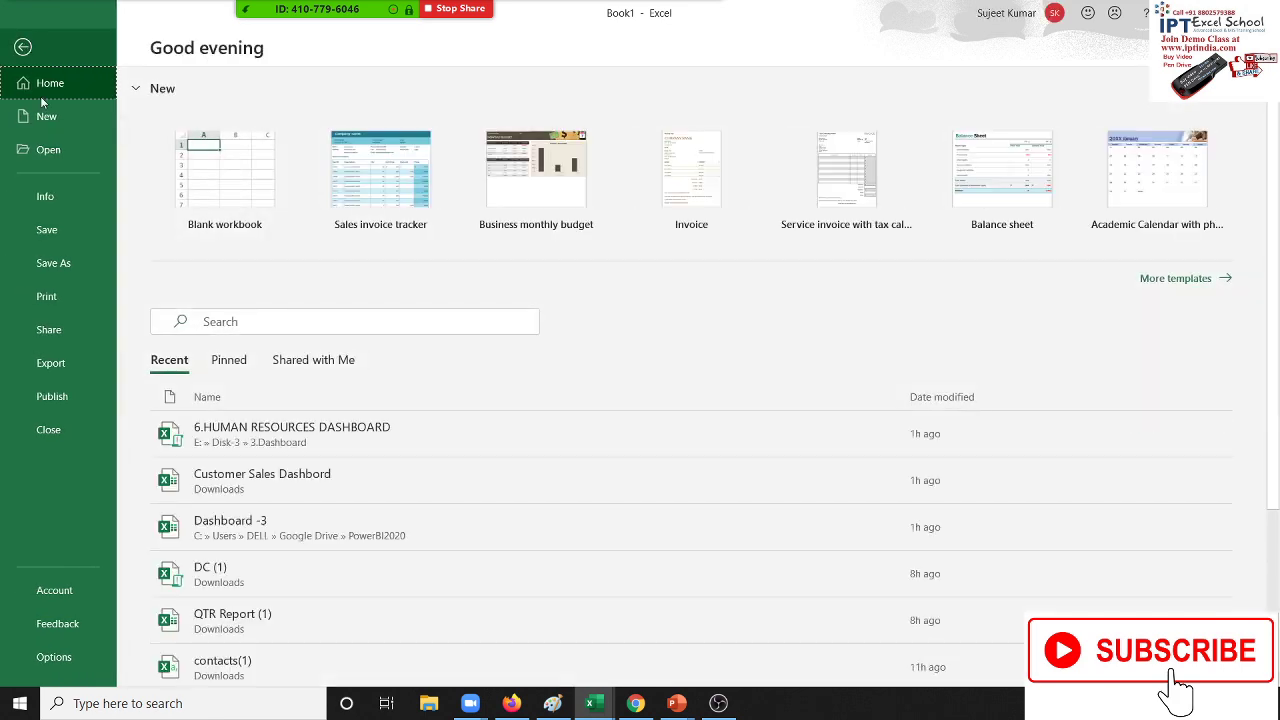
left_click(77, 655)
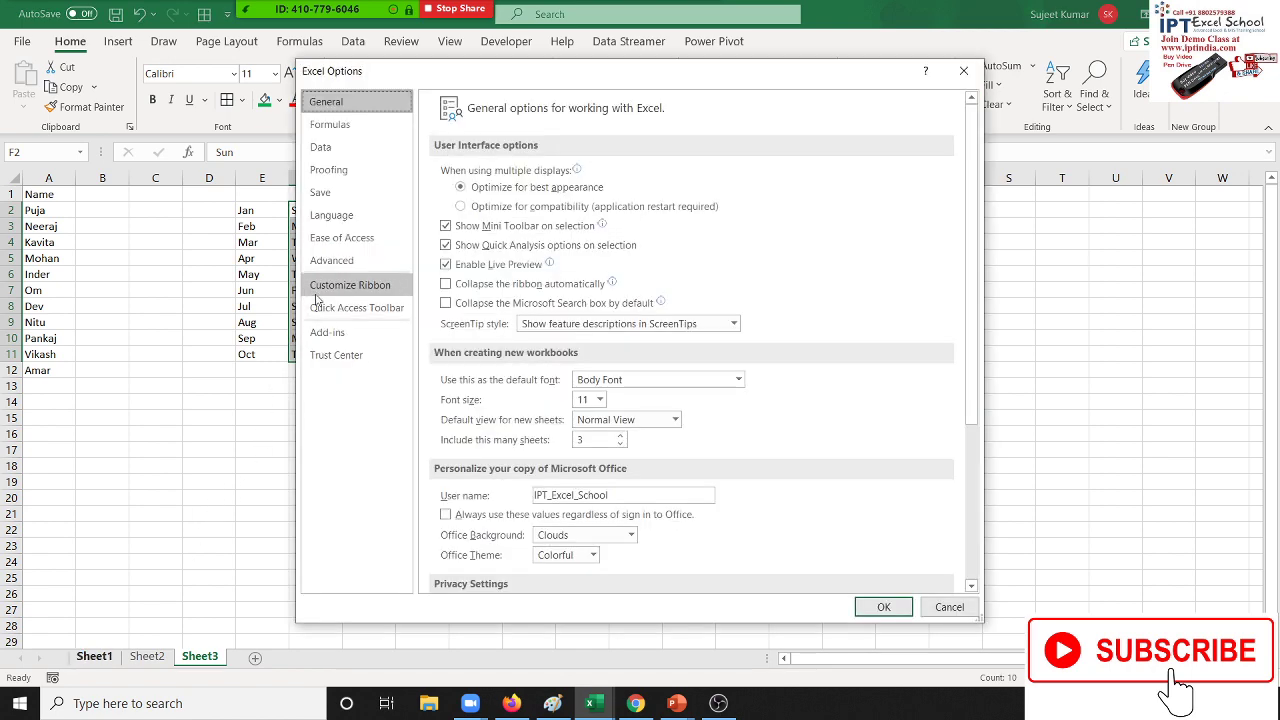
left_click(331, 262)
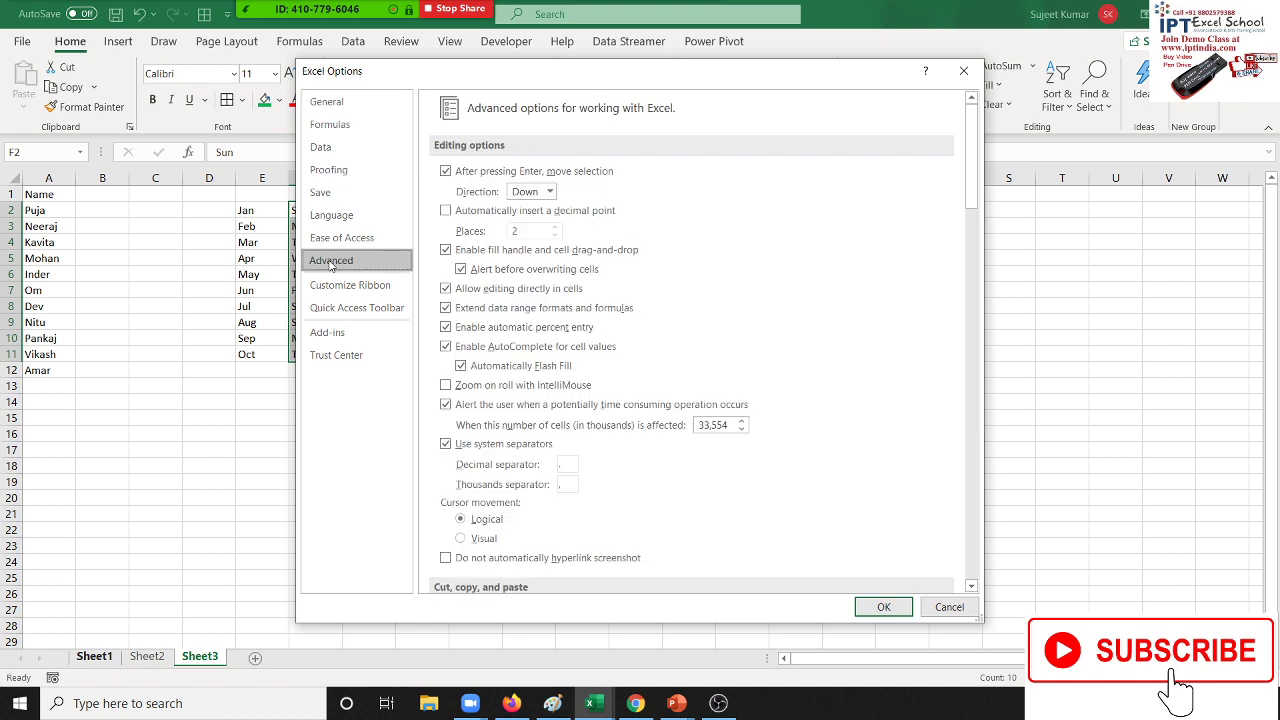
left_click_drag(972, 150, 963, 585)
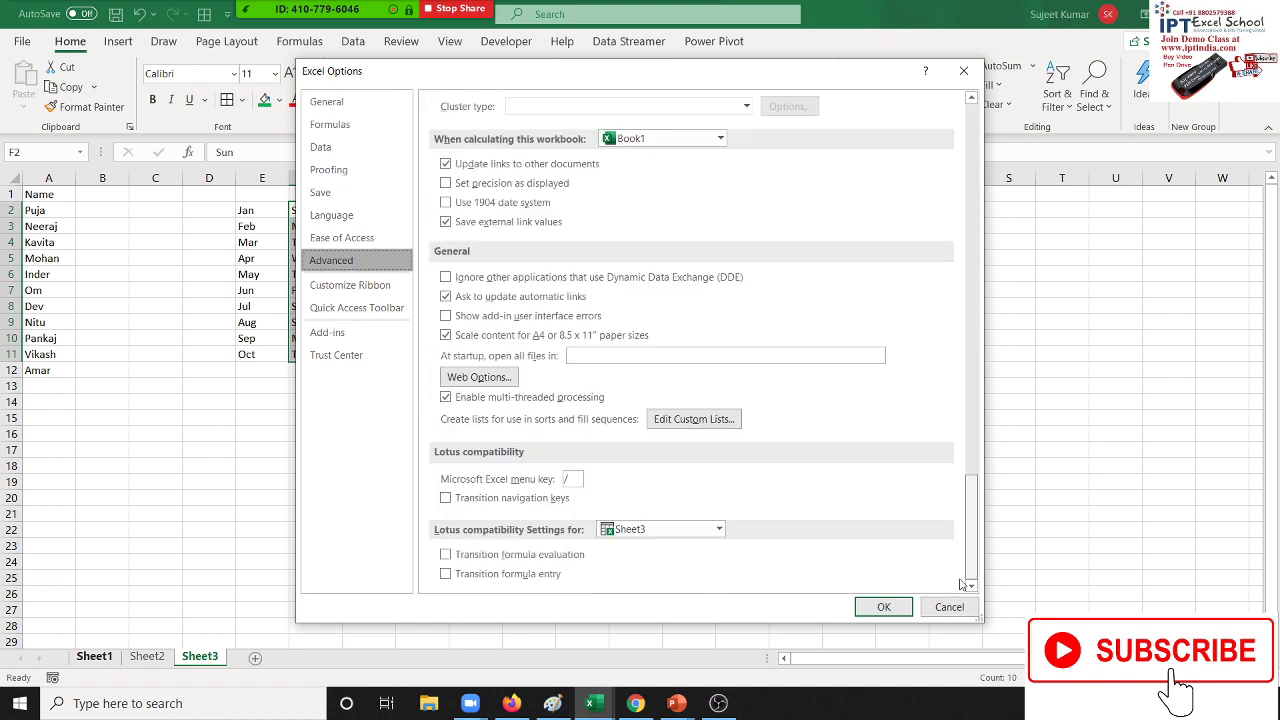
left_click(669, 426)
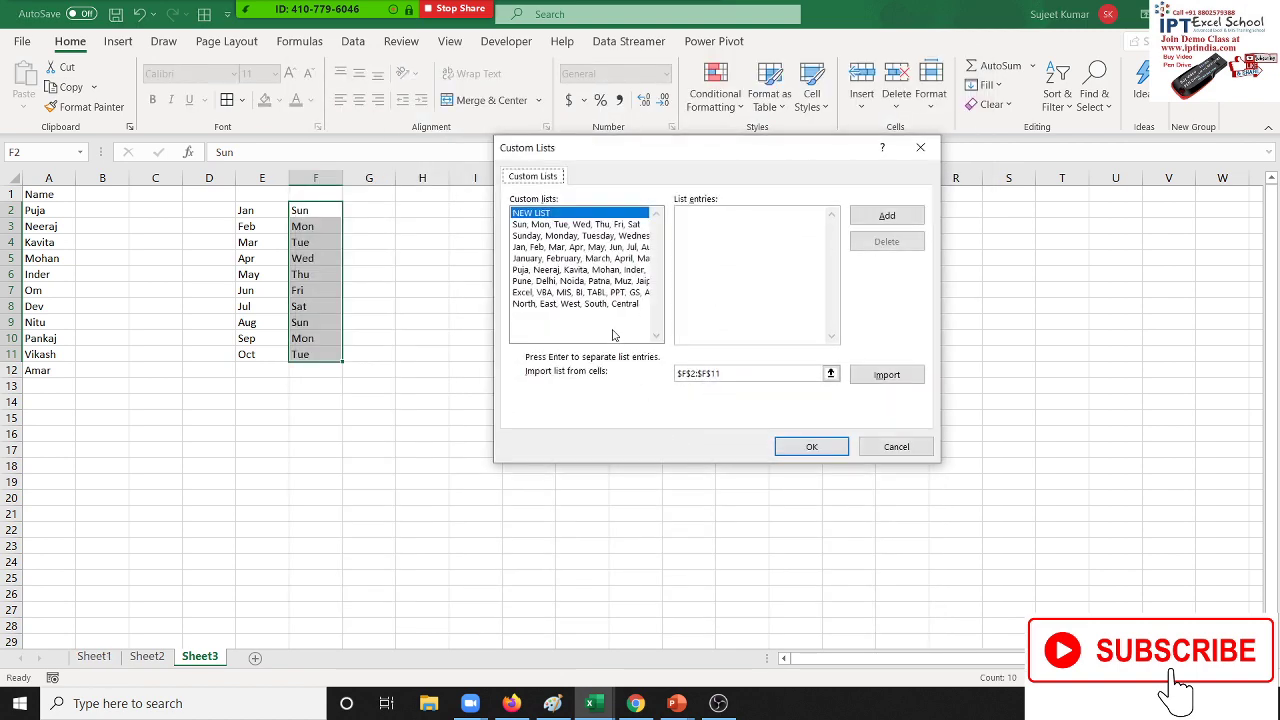
left_click(681, 216)
type("d")
key("Return")
type("d")
key("Return")
type("d")
key("Return")
key("BackSpace")
key("BackSpace")
key("BackSpace")
key("BackSpace")
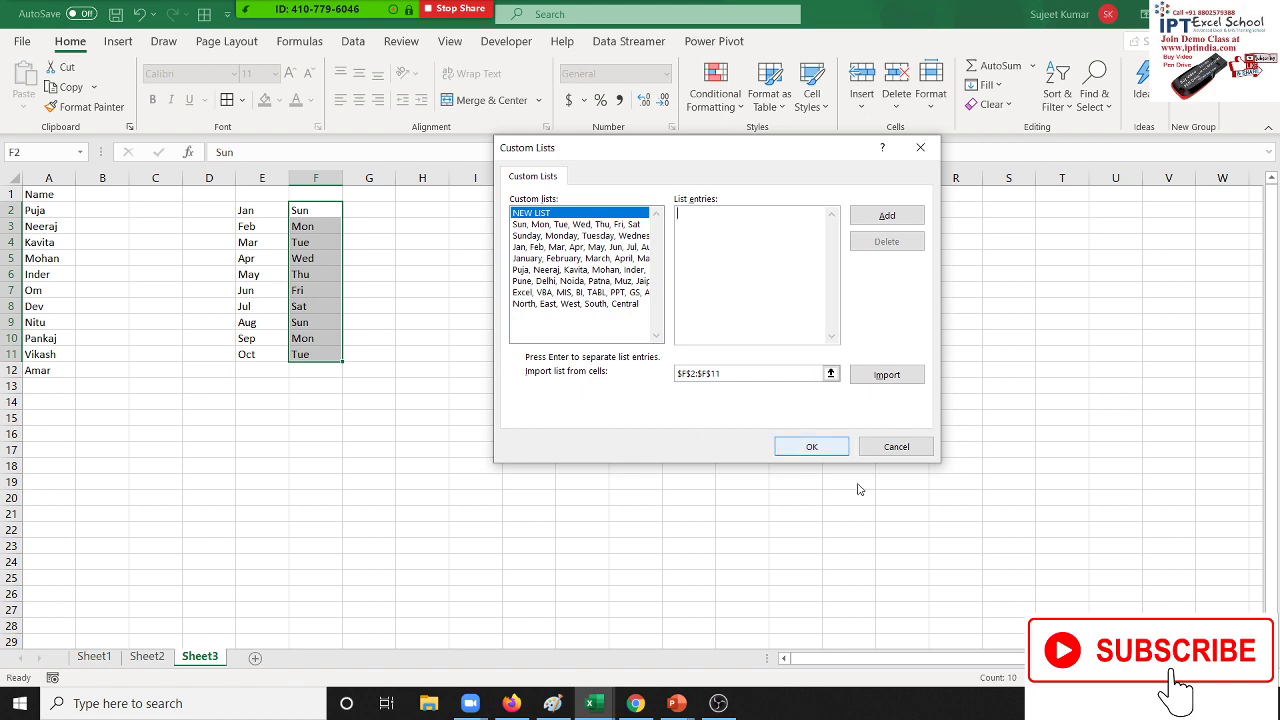
left_click(898, 449)
key("Escape")
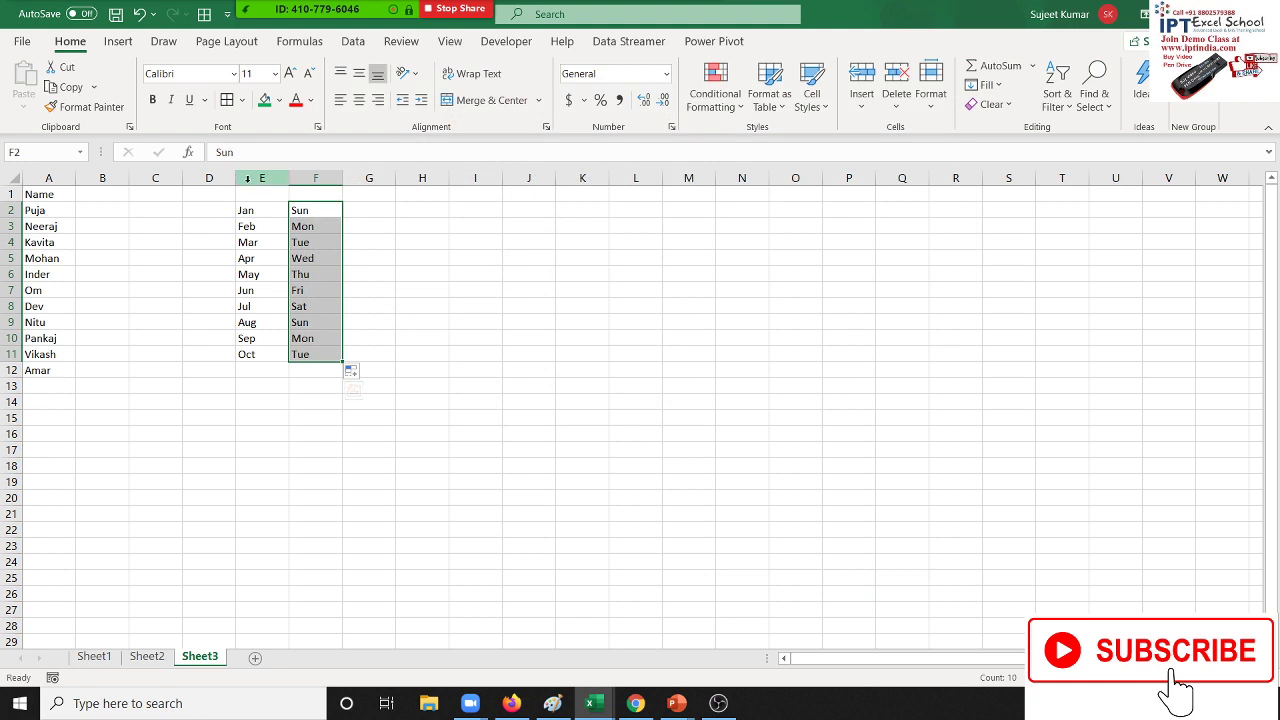
Delete the contents of columns E and F, then select cell E1
left_click_drag(247, 178, 293, 180)
key("Delete")
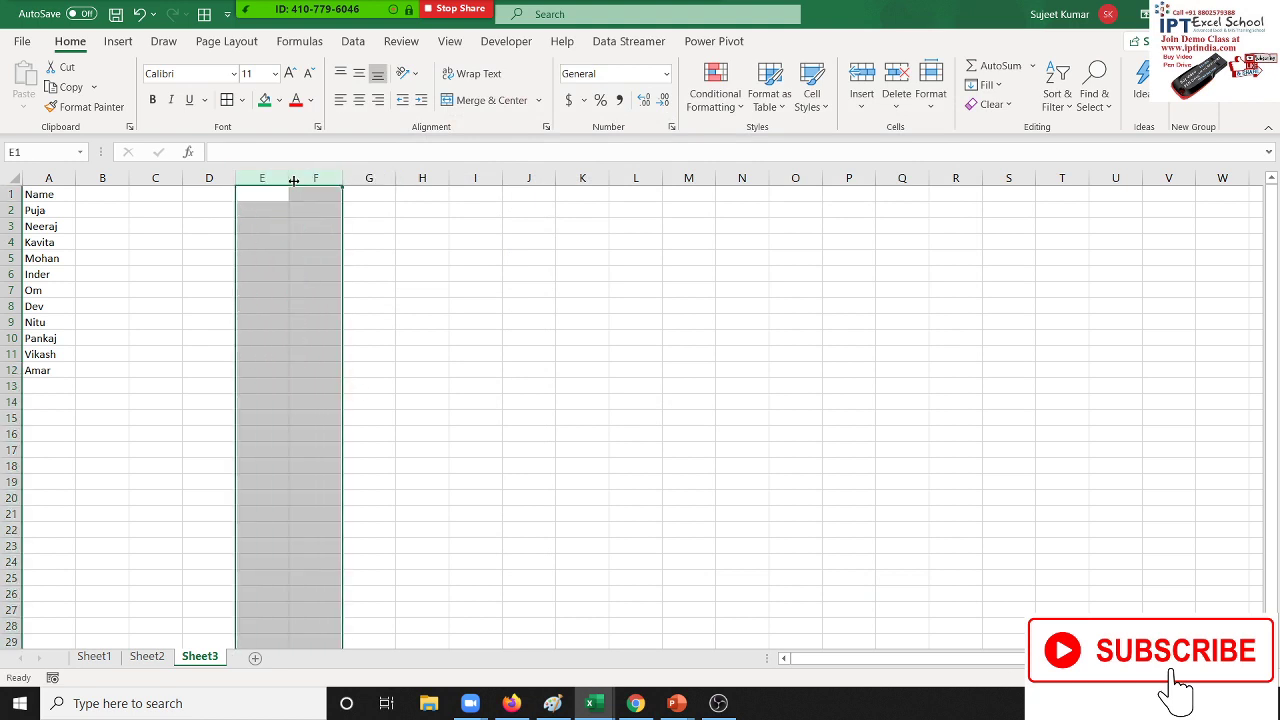
left_click(271, 193)
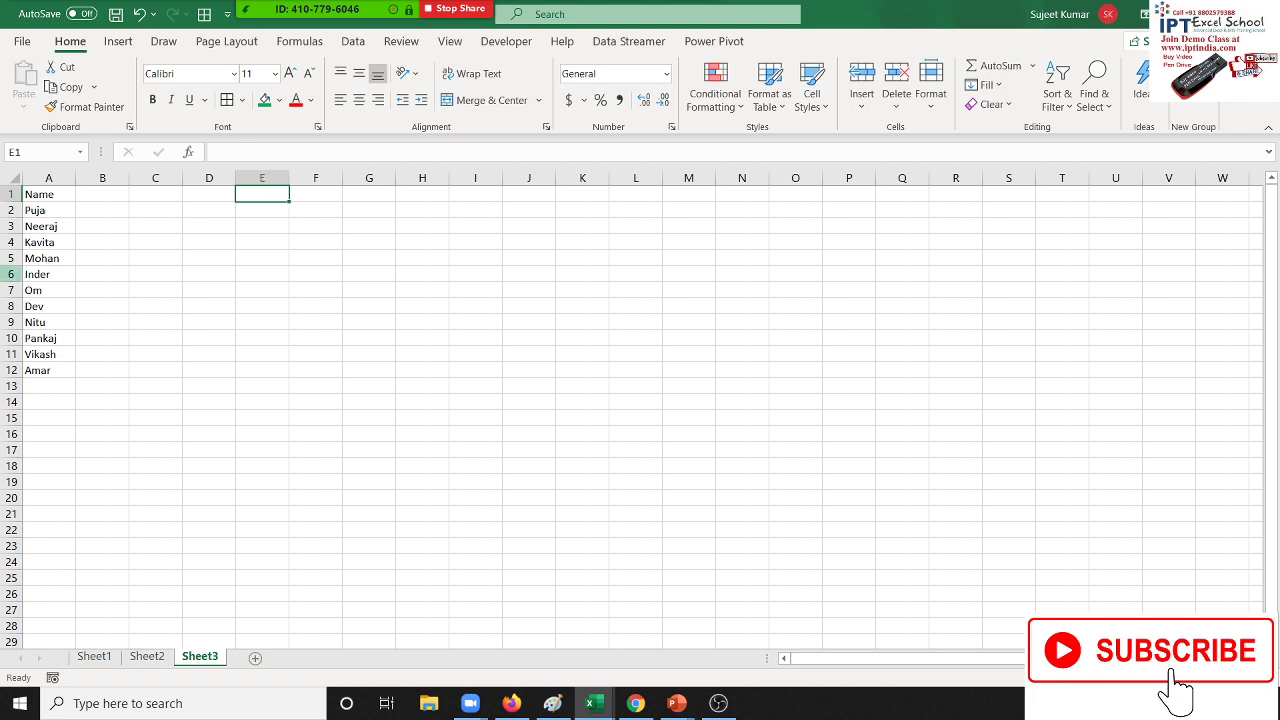
Keep the names in column A and add month headings Jan to Apr across B1:E1
left_click_drag(60, 195, 37, 370)
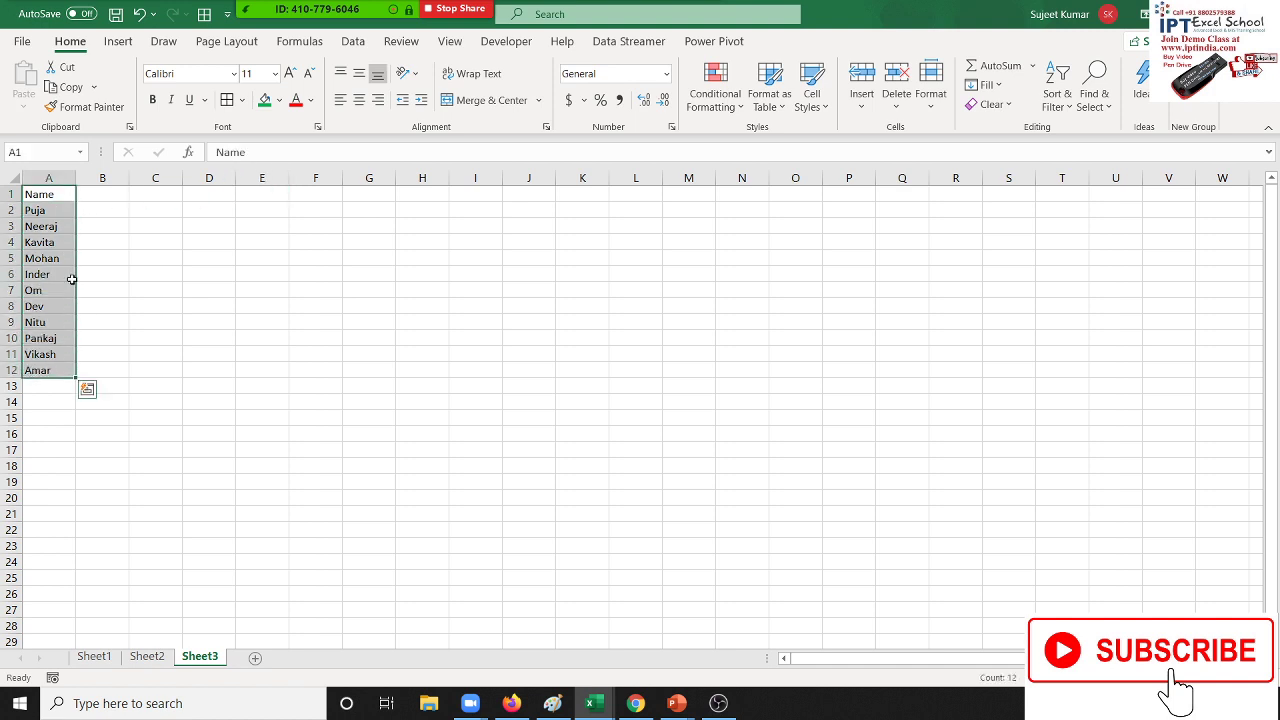
key("Delete")
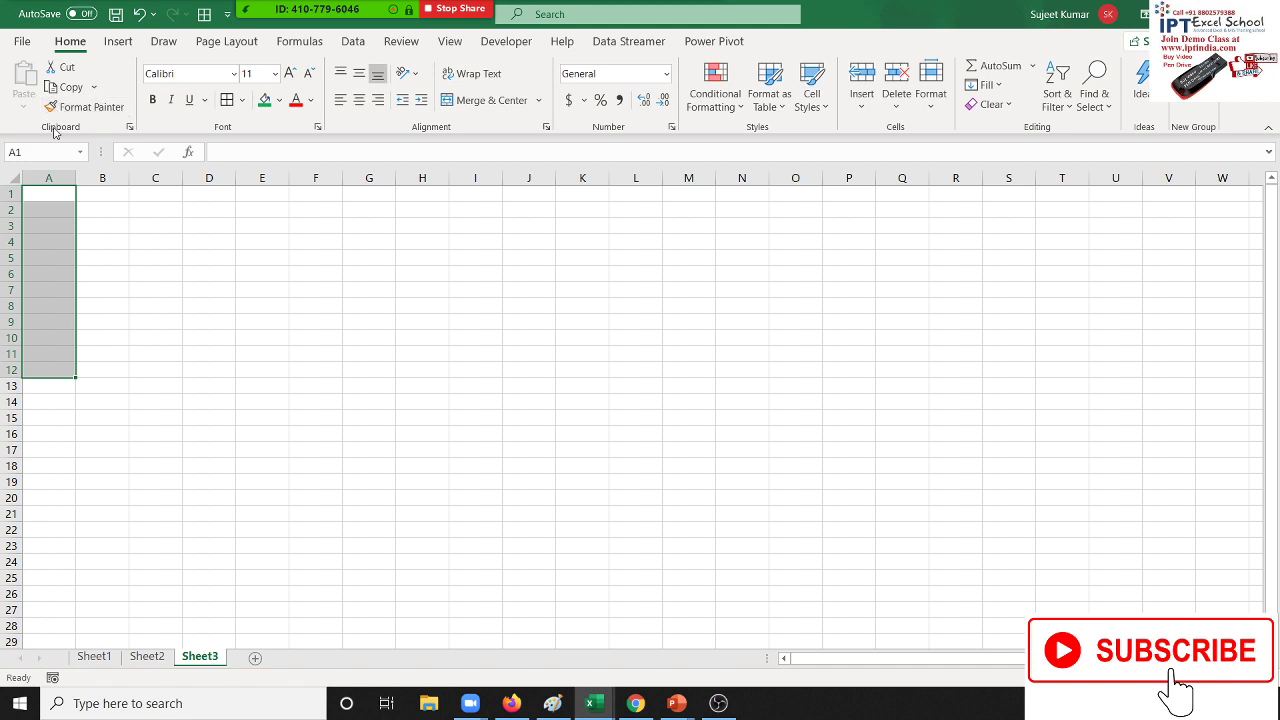
key("ctrl+z")
left_click(103, 194)
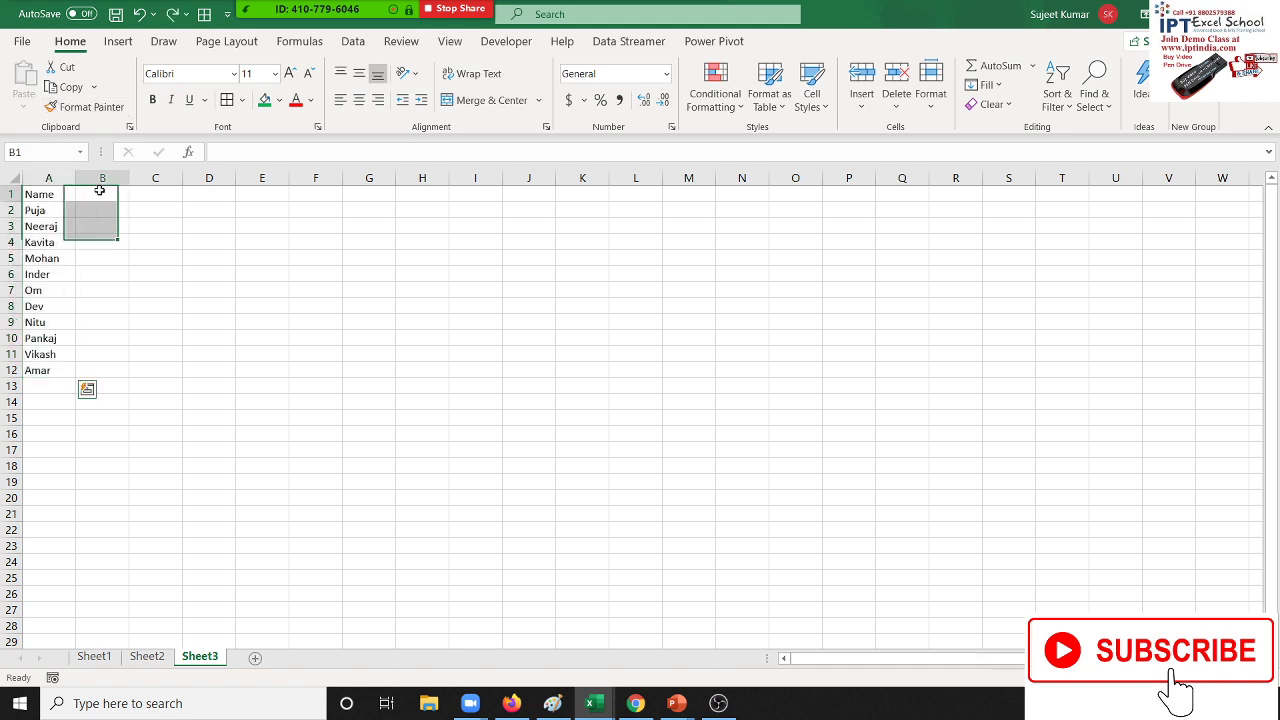
type("Jan")
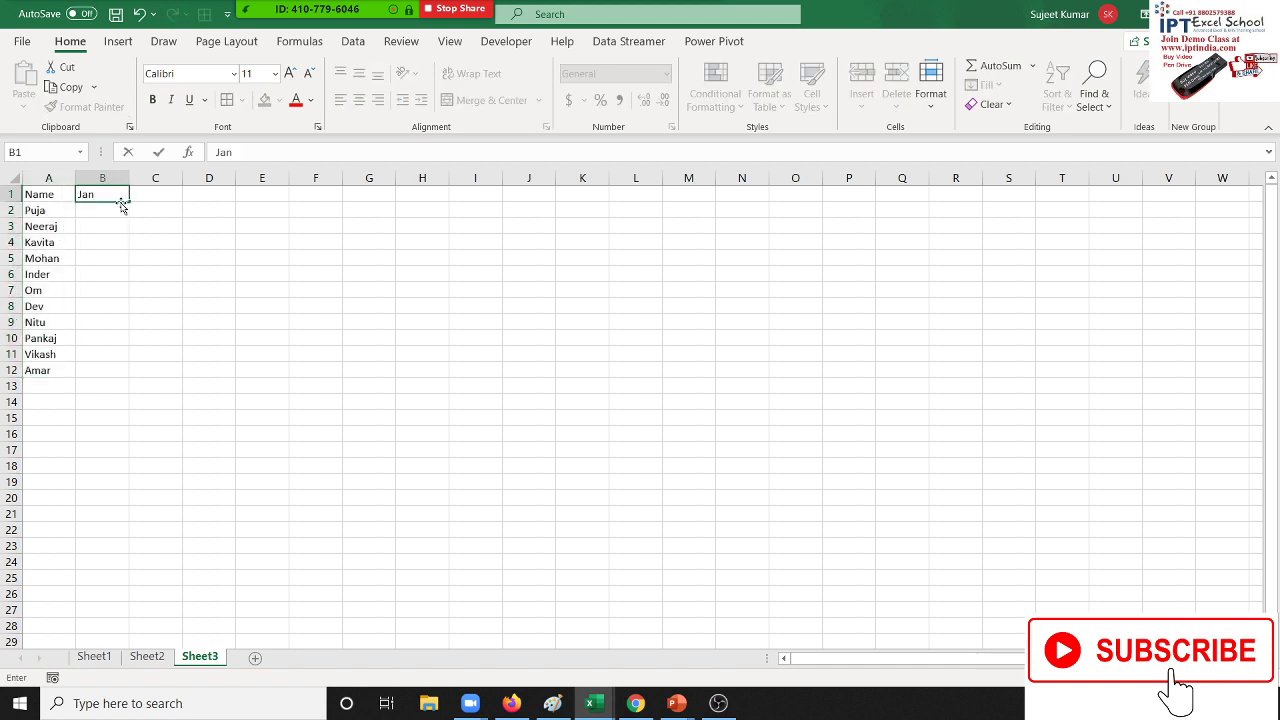
key("Return")
left_click(118, 196)
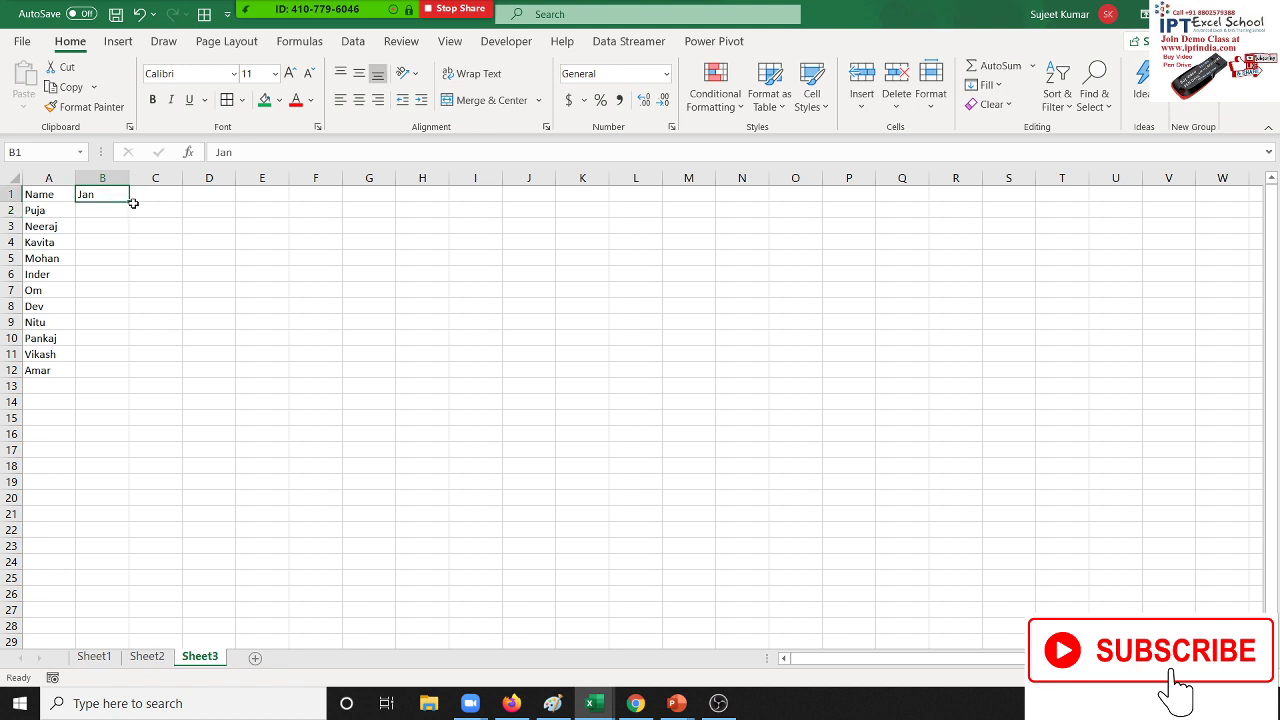
left_click_drag(133, 203, 287, 202)
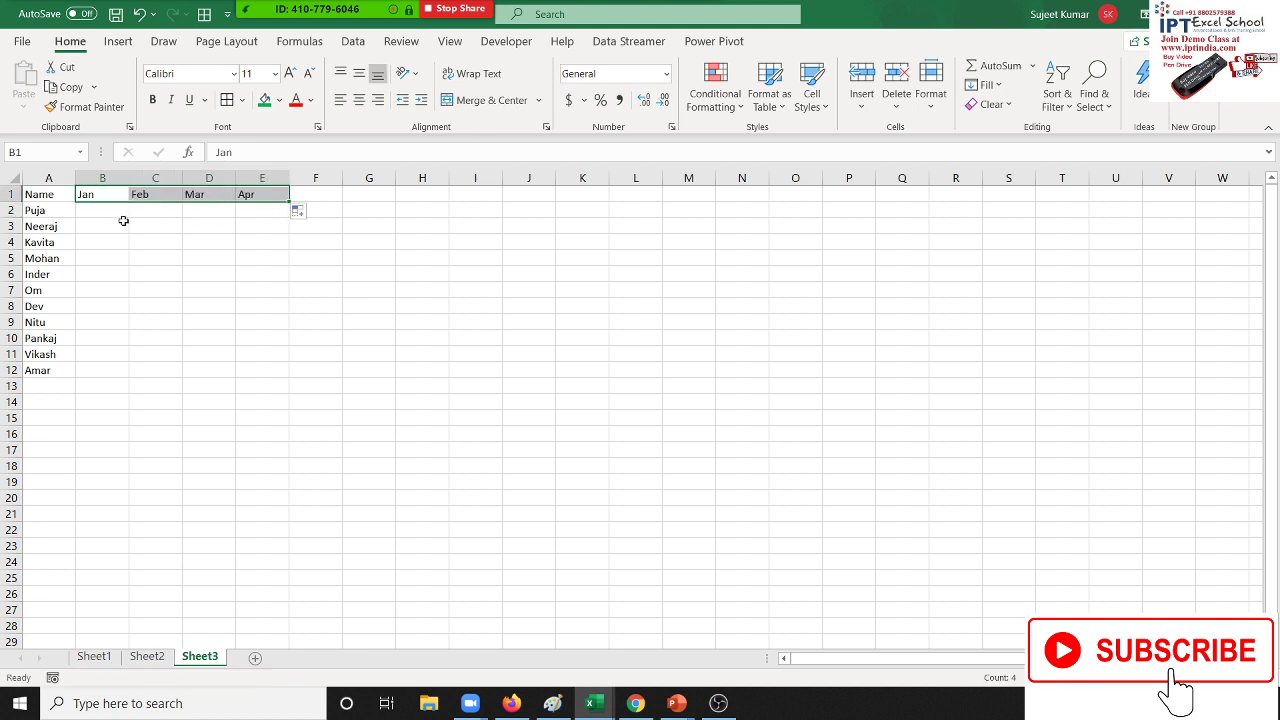
Enter the formula =RANDBETWEEN(10,90) in cell B2
left_click(104, 210)
type("=r")
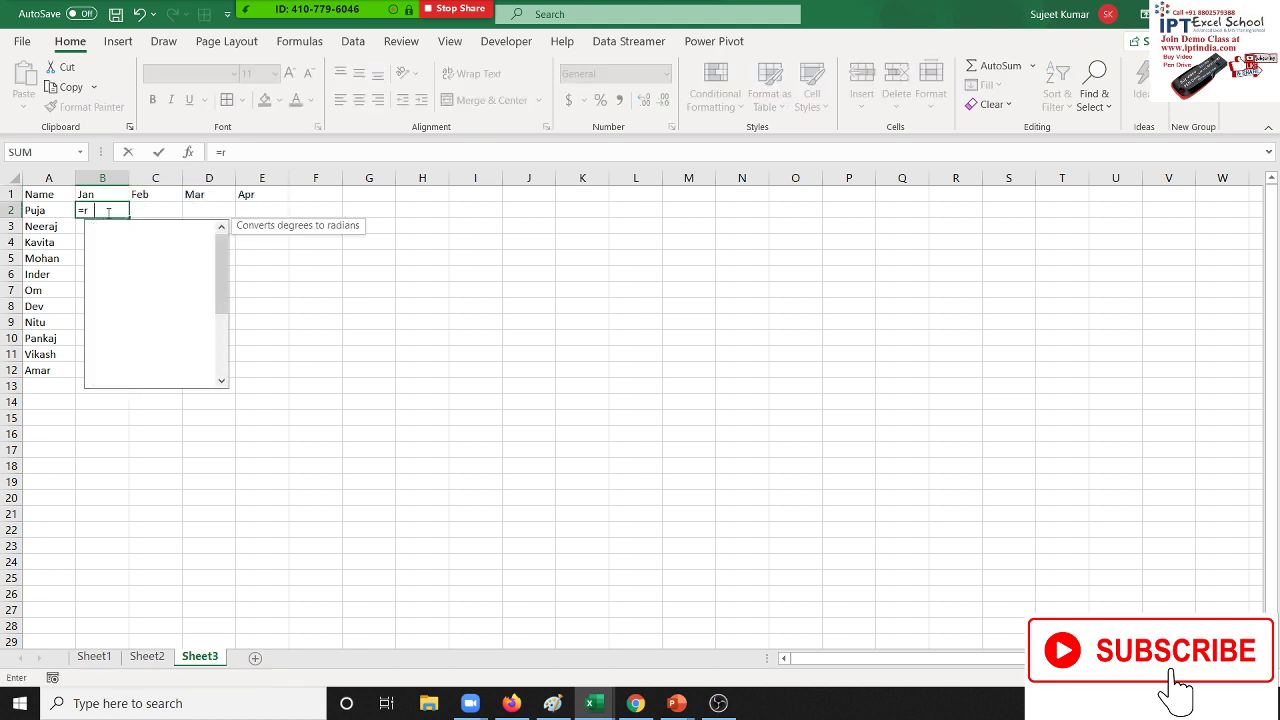
key("Down")
key("Down")
key("Down")
key("Tab")
type("10")
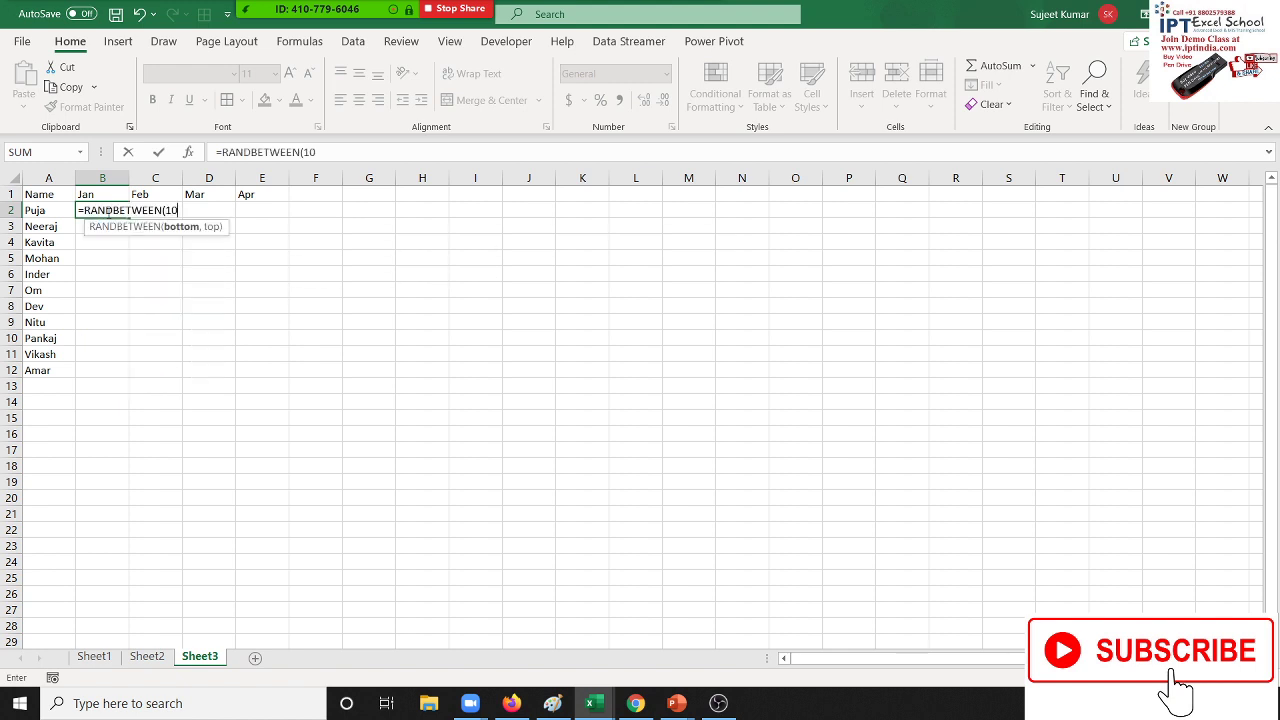
type(",r")
key("BackSpace")
key("BackSpace")
type(",90)")
key("Return")
left_click(107, 212)
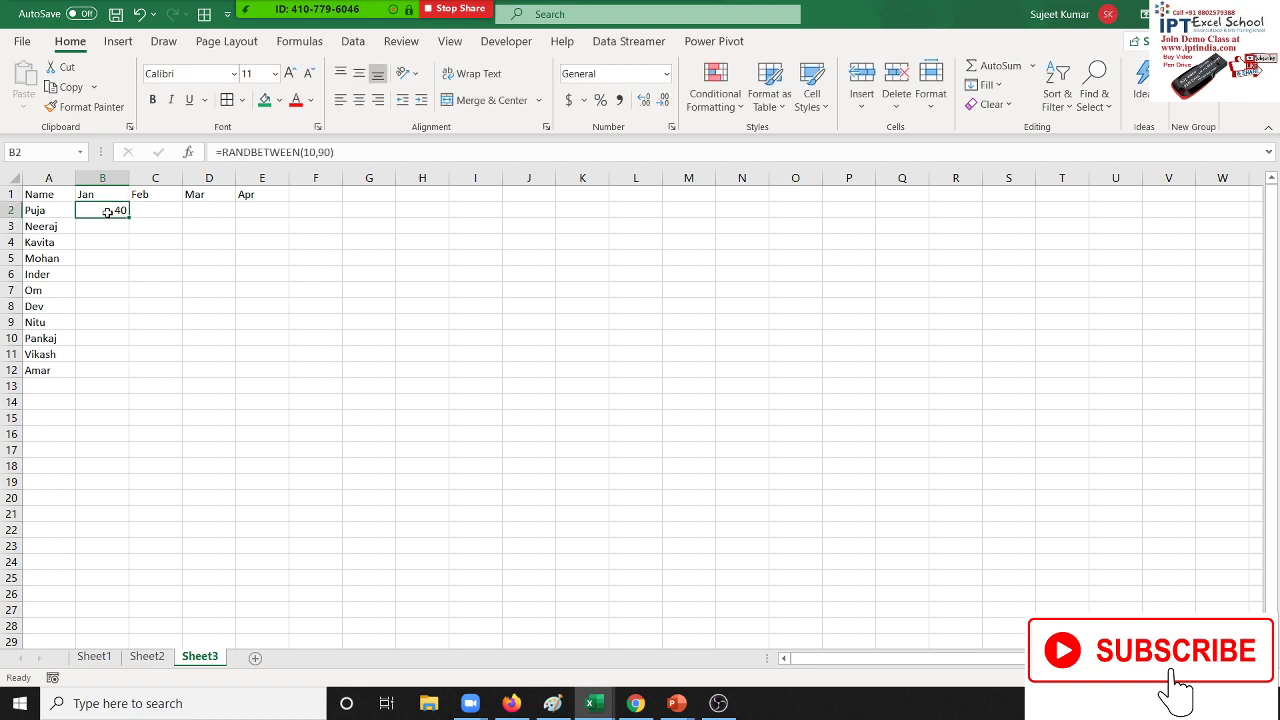
Fill the formula across B2:E12, recalculate with F9, and copy the block
key("shift+Right")
key("shift+Right")
key("shift+Right")
key("ctrl+r")
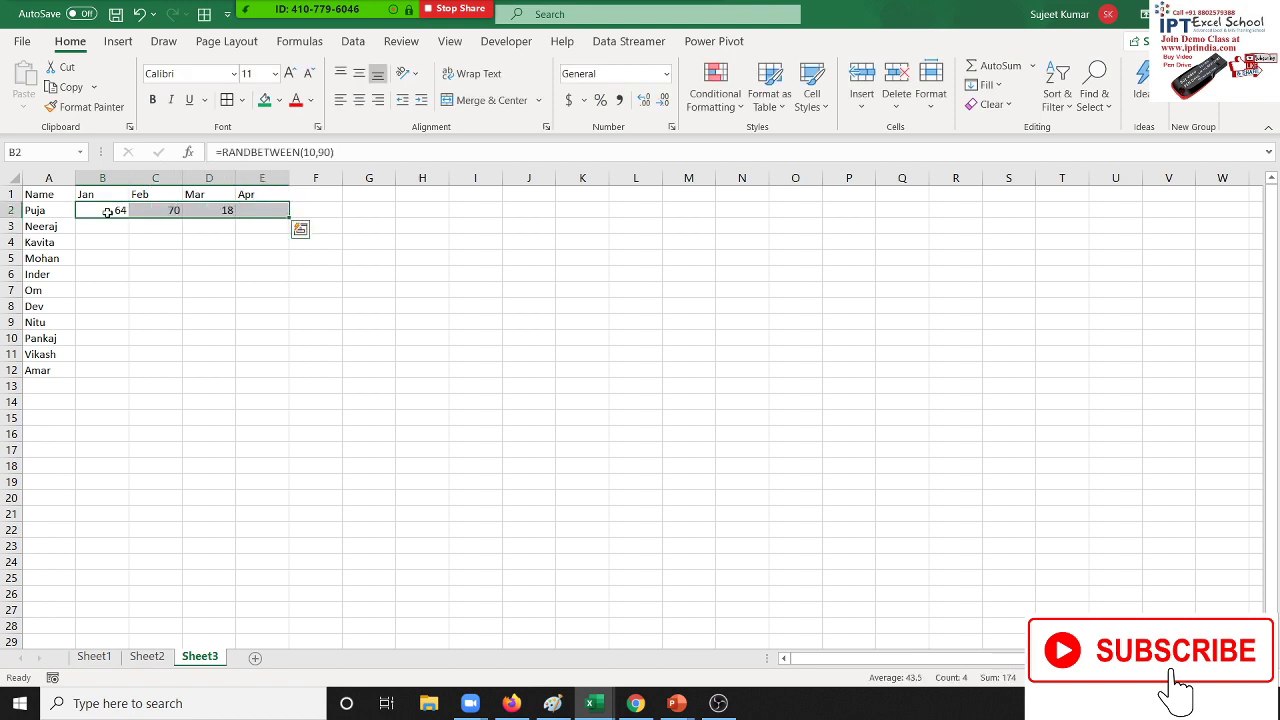
key("shift+Down")
key("shift+Down")
key("shift+Down")
key("shift+Down")
key("shift+Down")
key("shift+Down")
key("shift+Down")
key("shift+Down")
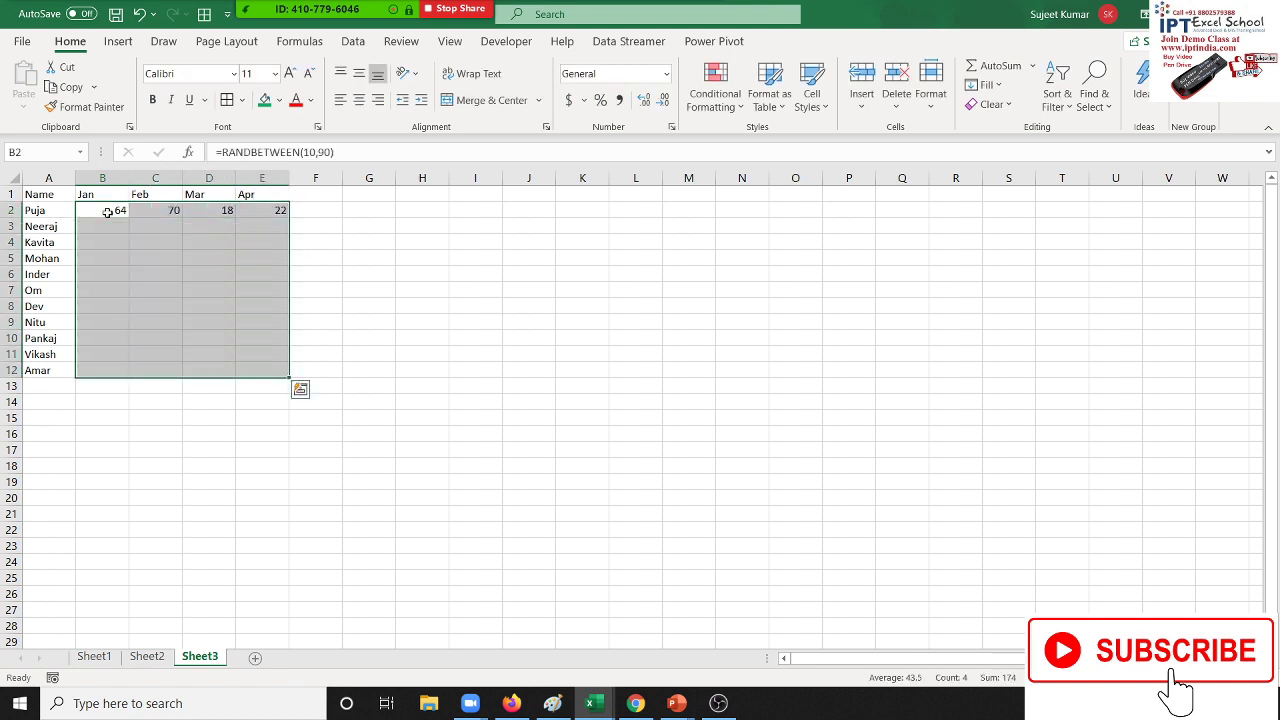
key("F9")
key("ctrl+d")
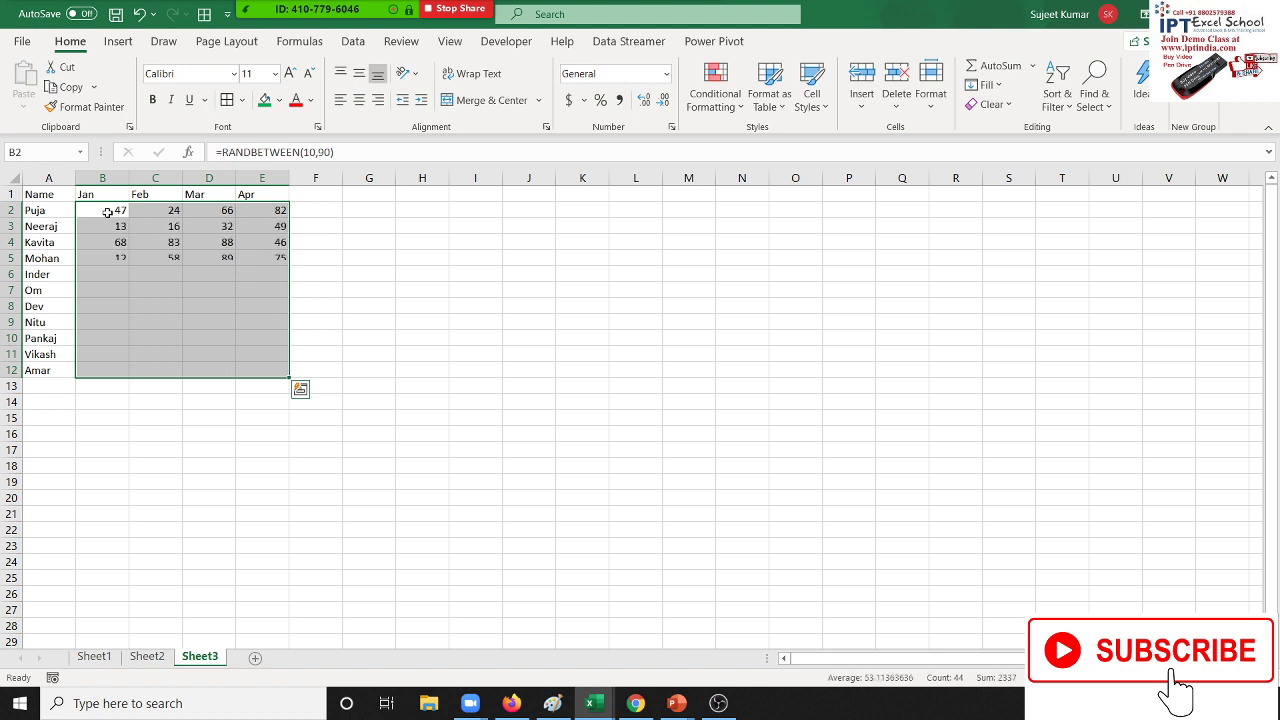
key("ctrl+c")
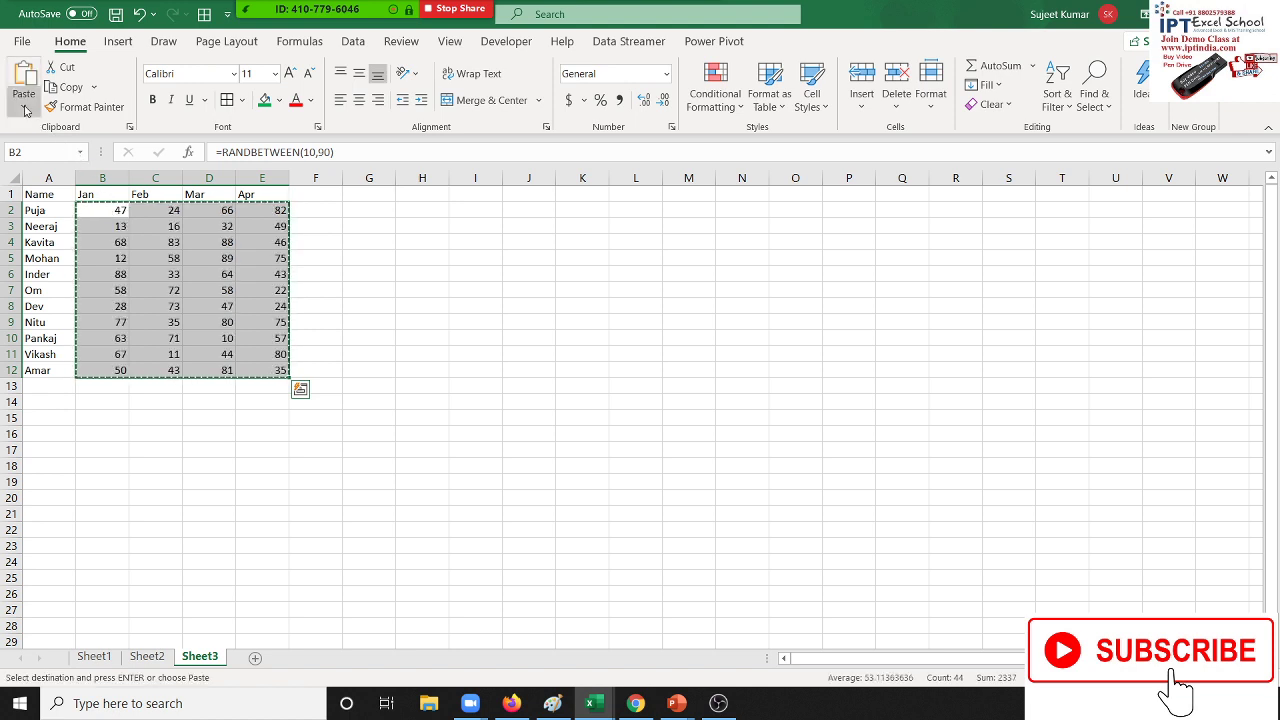
Paste B2:E12 back as values, then select the whole table A1:E12
left_click(23, 106)
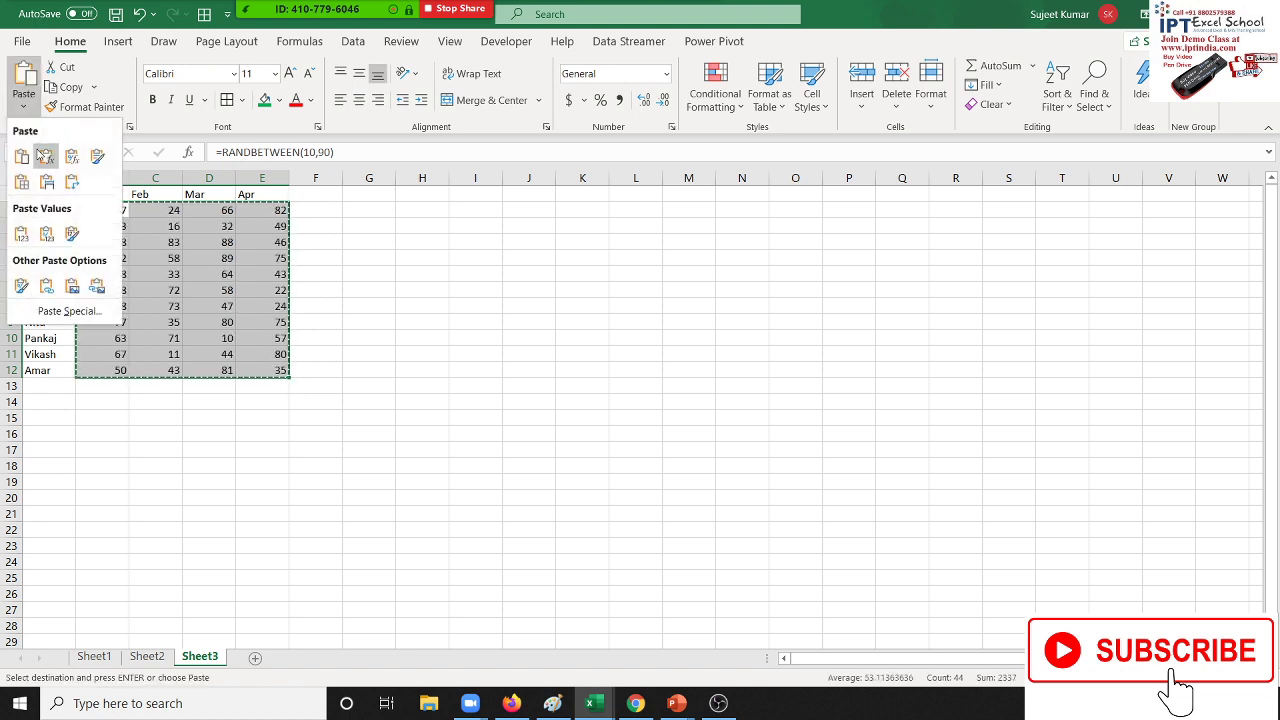
left_click(22, 235)
left_click(24, 237)
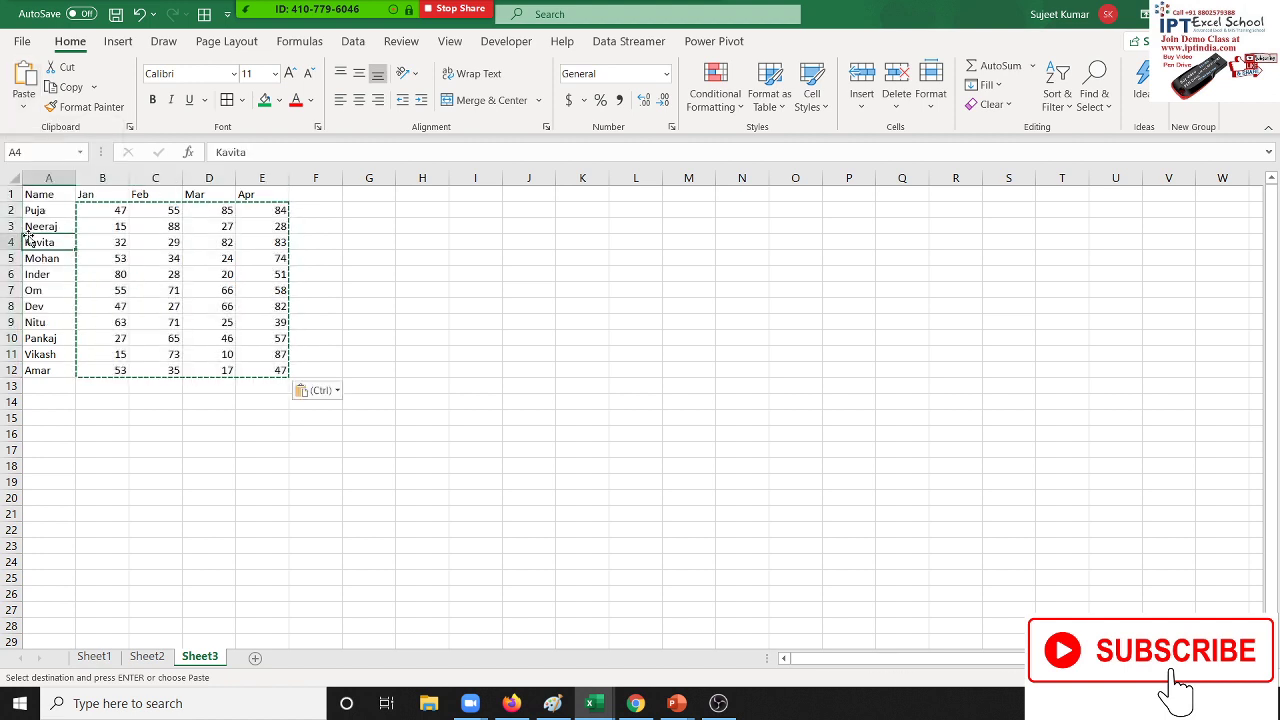
mouse_move(36, 193)
left_mouse_down()
mouse_move(168, 315)
mouse_move(255, 370)
mouse_move(40, 192)
left_mouse_up()
left_click(270, 368)
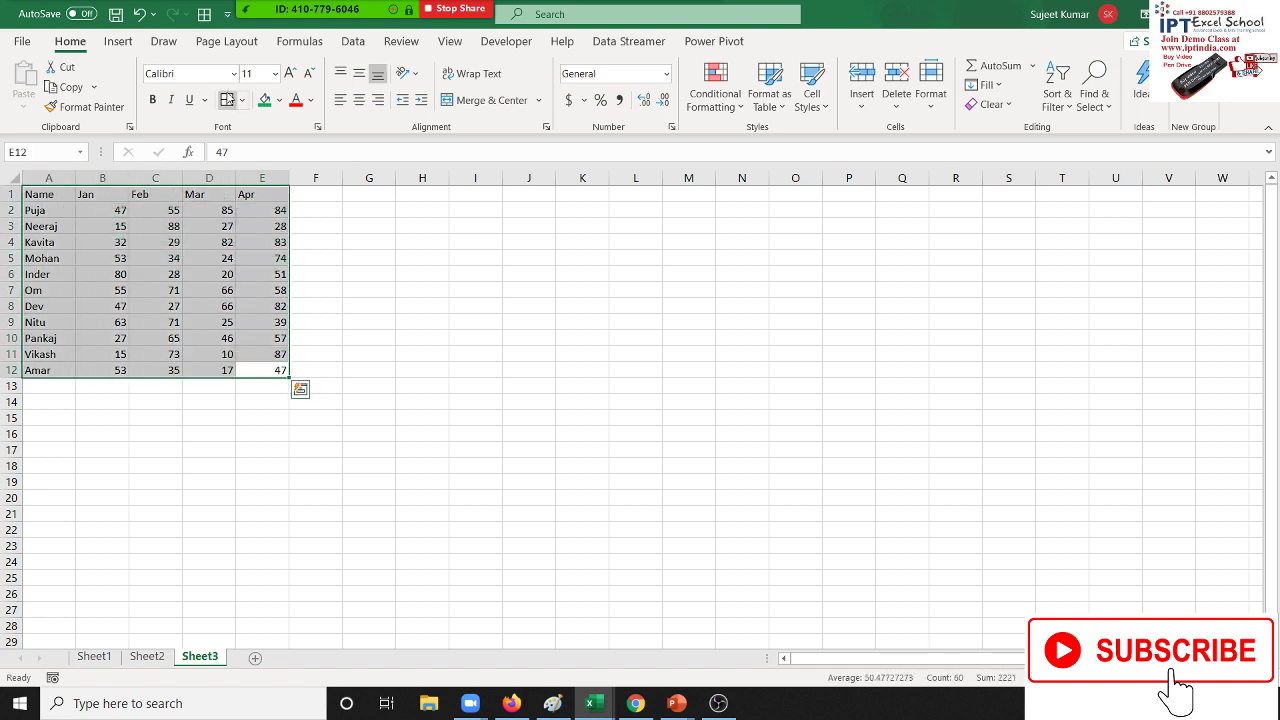
Apply all borders and a green fill to the table A1:E12
left_click(229, 101)
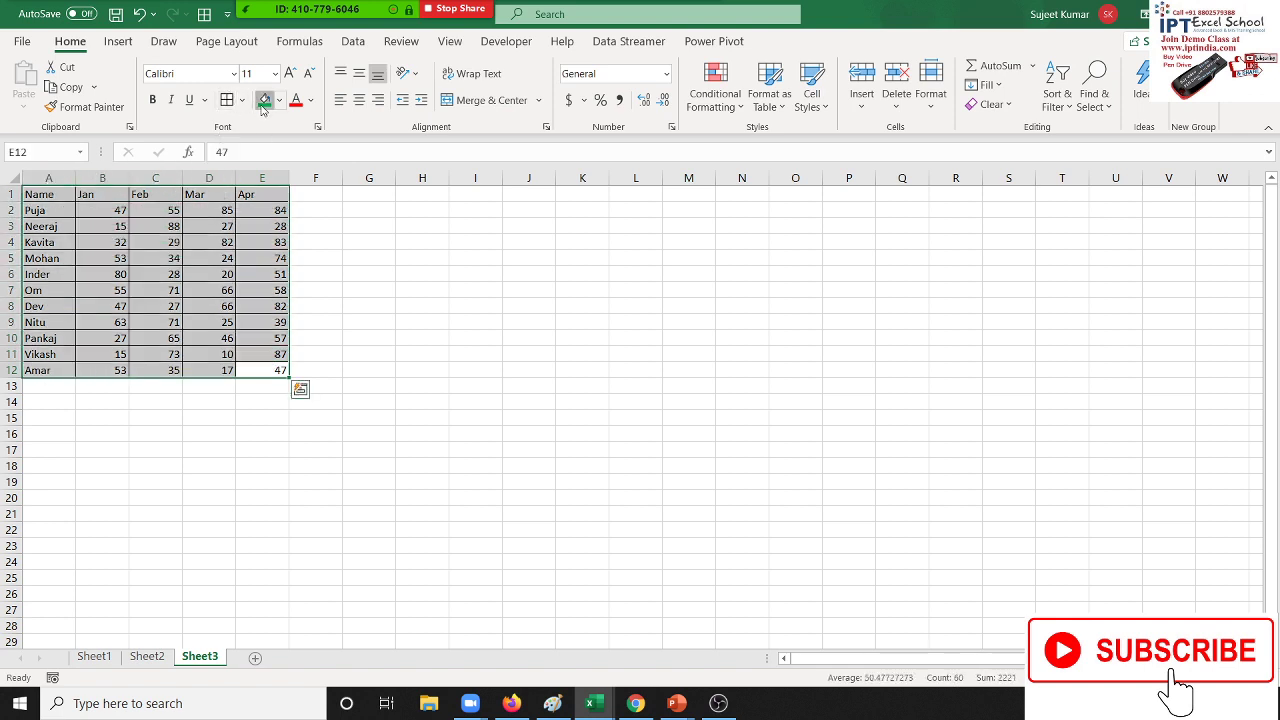
left_click(264, 100)
left_click(253, 274)
left_click(267, 308)
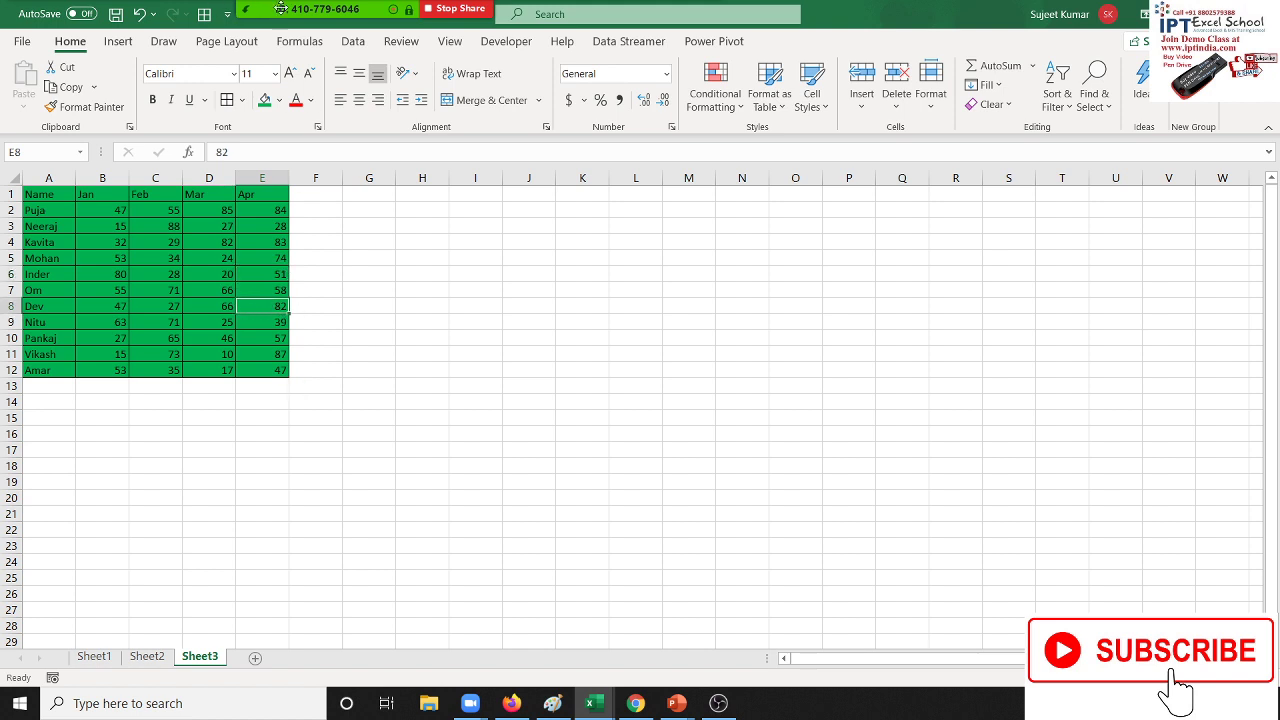
Mute all meeting participants and close the participants list
left_click(306, 24)
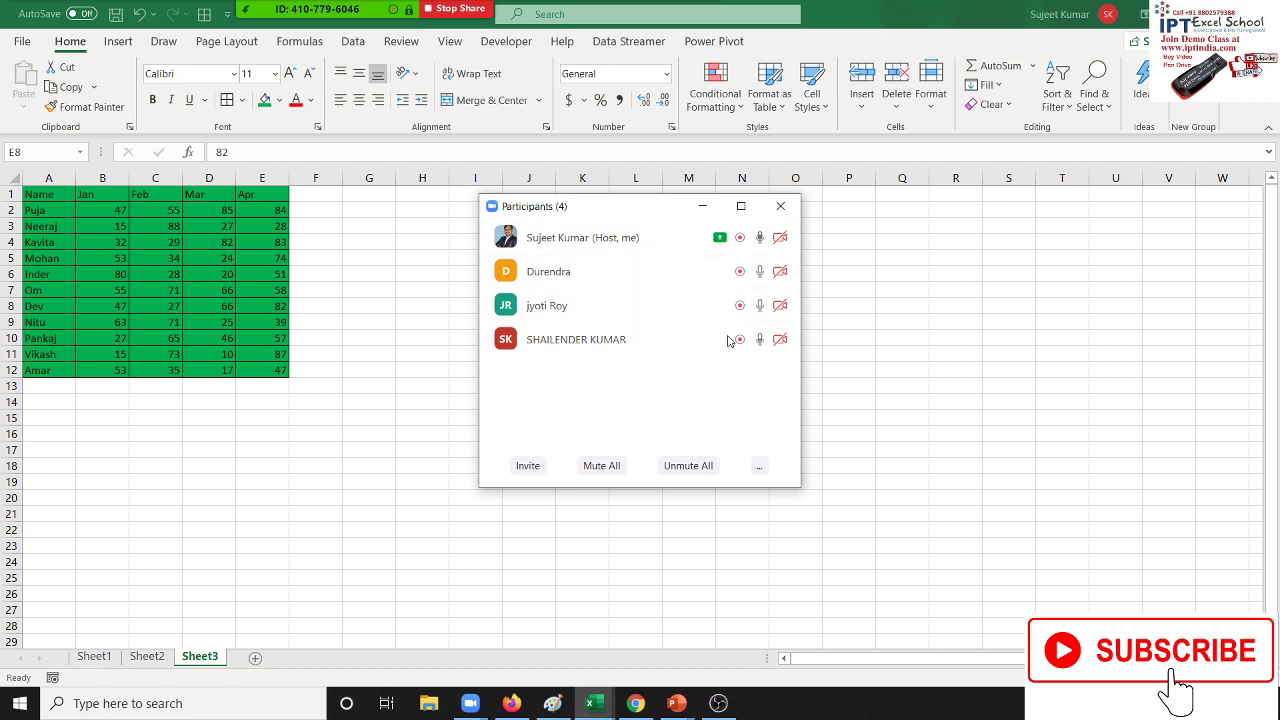
left_click(593, 477)
left_click(695, 398)
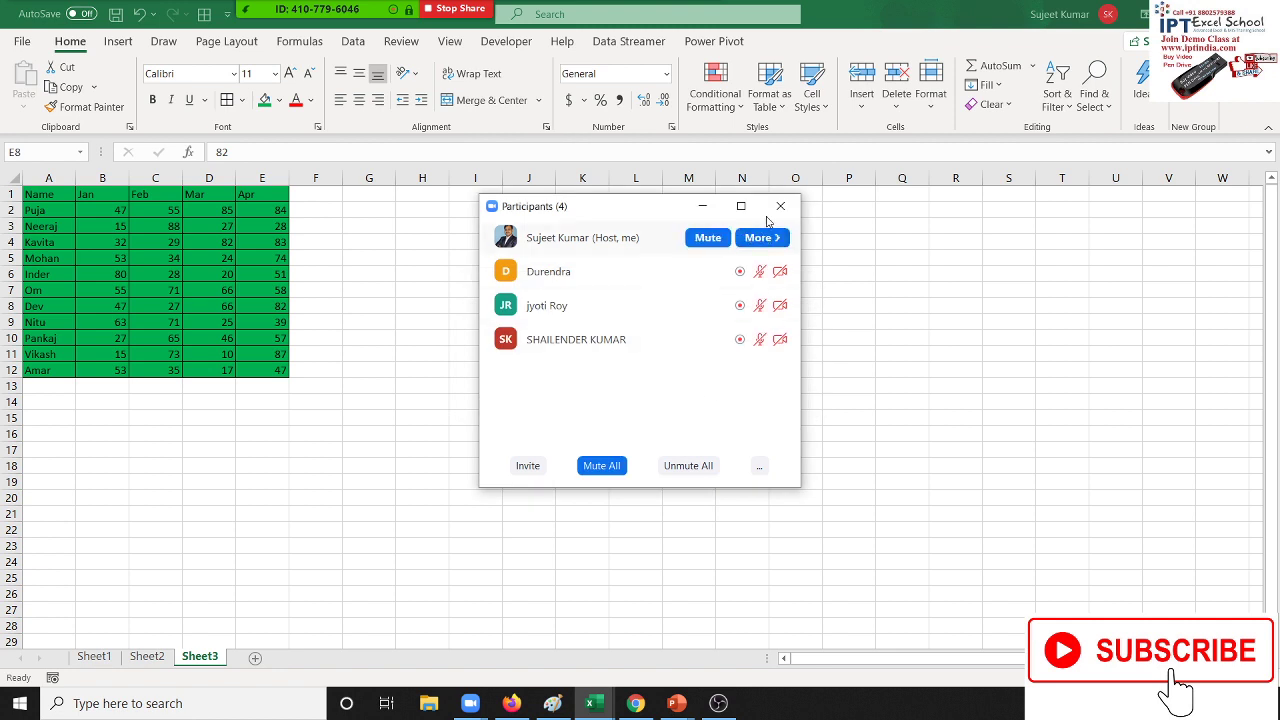
left_click(780, 206)
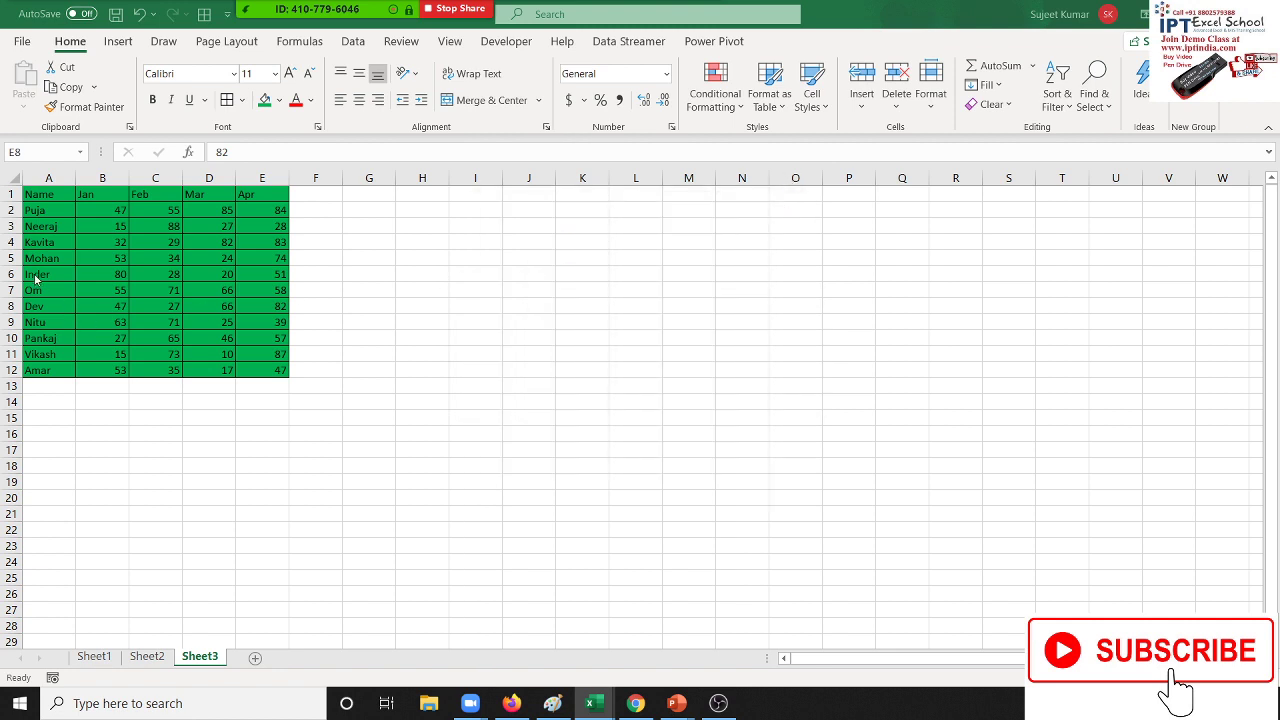
Copy A1:E12 and bring up the paste choices at cell M1
left_click_drag(50, 198, 262, 373)
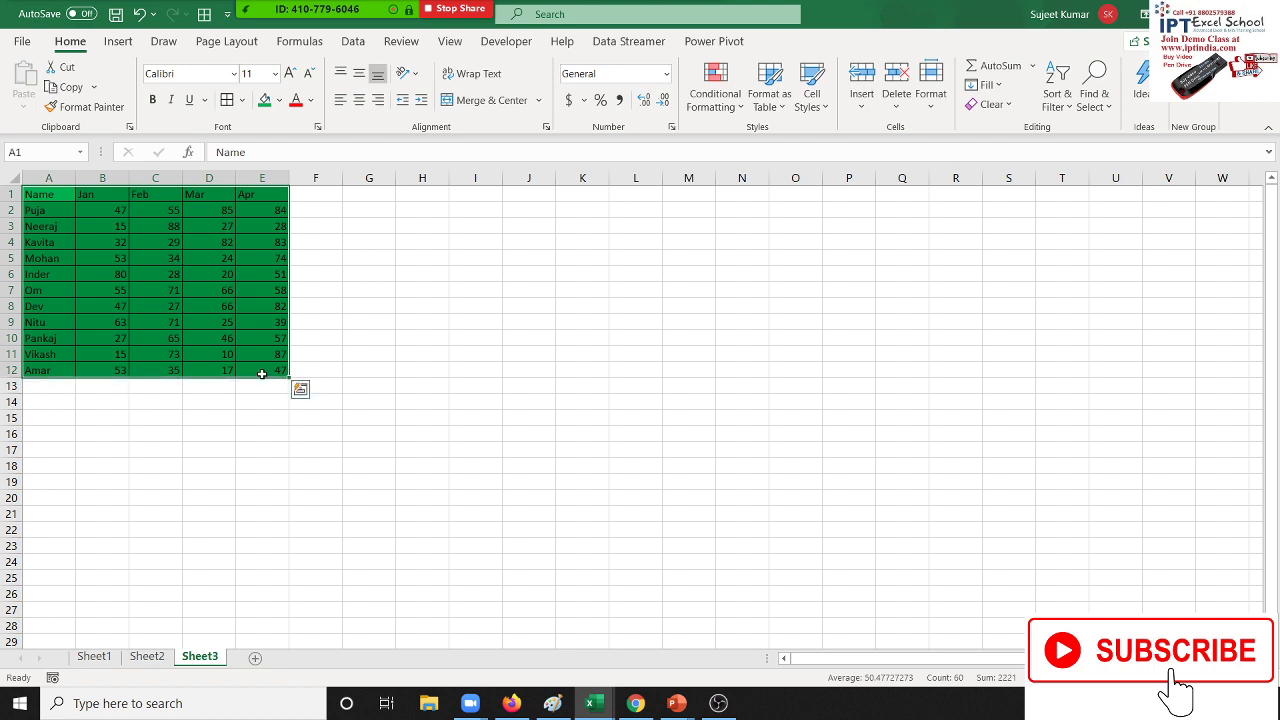
key("ctrl+c")
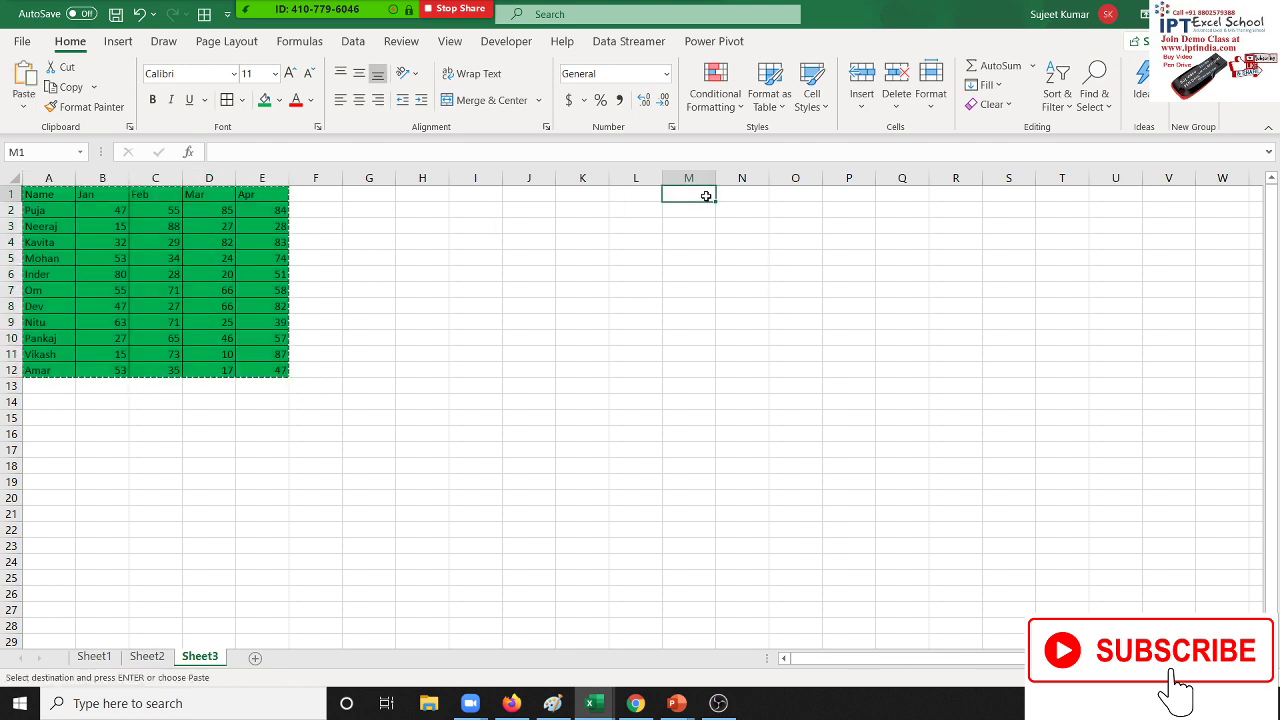
right_click(706, 197)
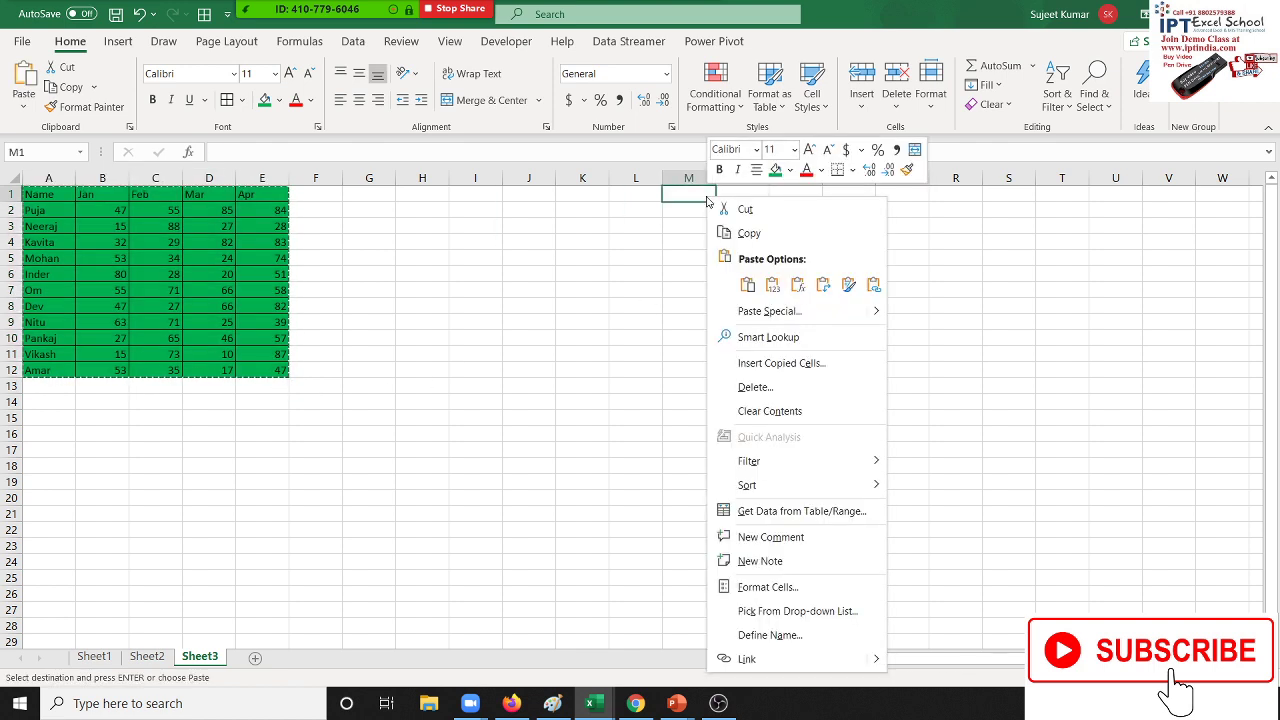
Paste the table at M1 as a live link with Paste Special
left_click(763, 313)
left_click(639, 429)
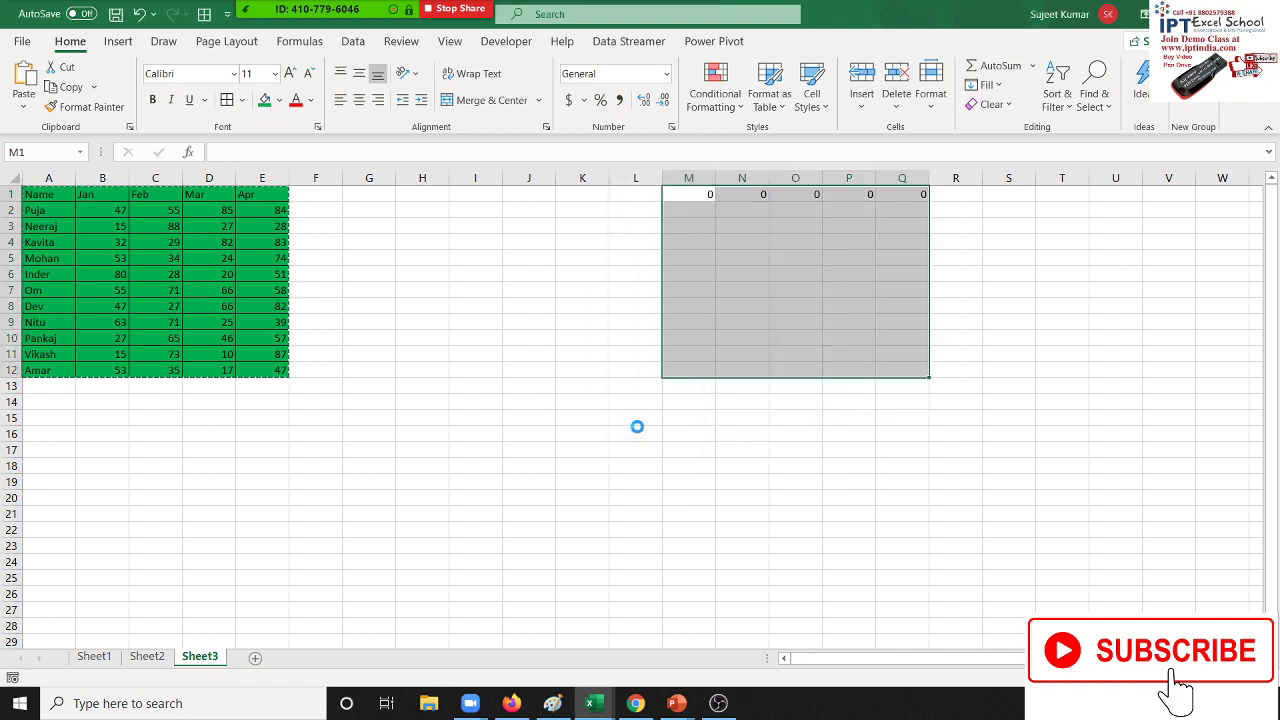
left_click_drag(680, 226, 894, 340)
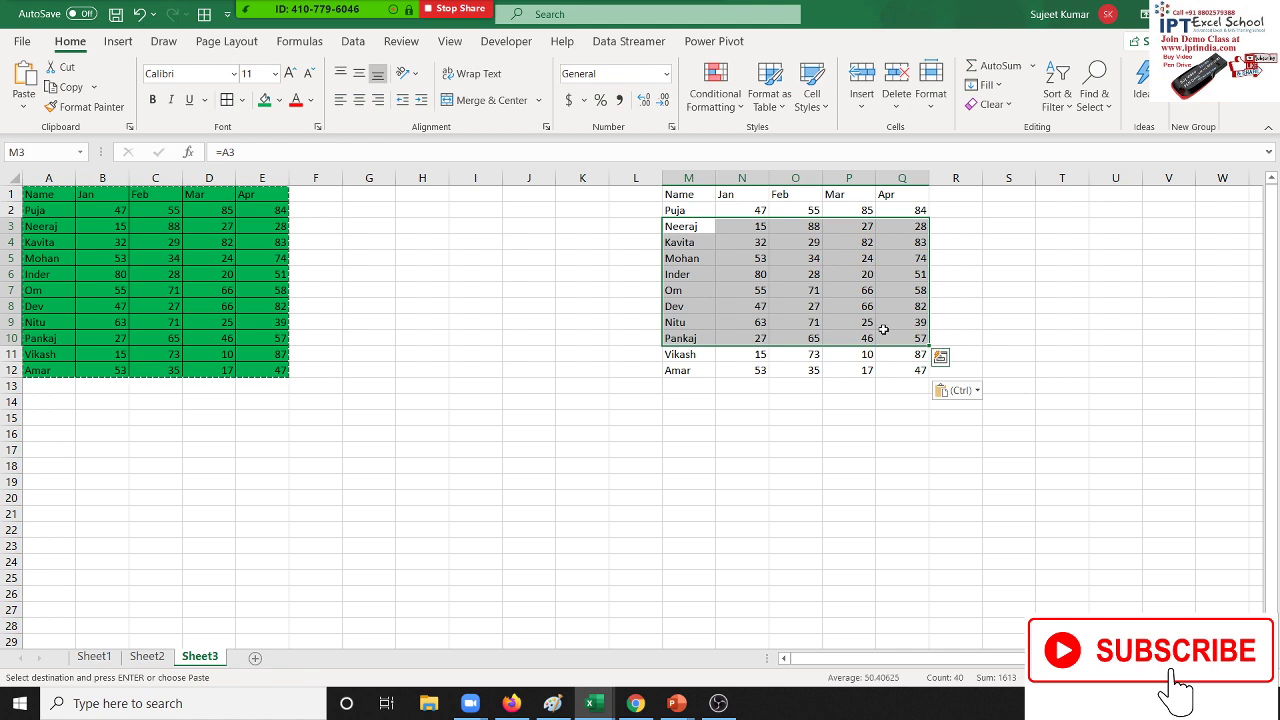
Change C5 to 340, check that O5 shows 340, and select M1:Q12
left_click(175, 258)
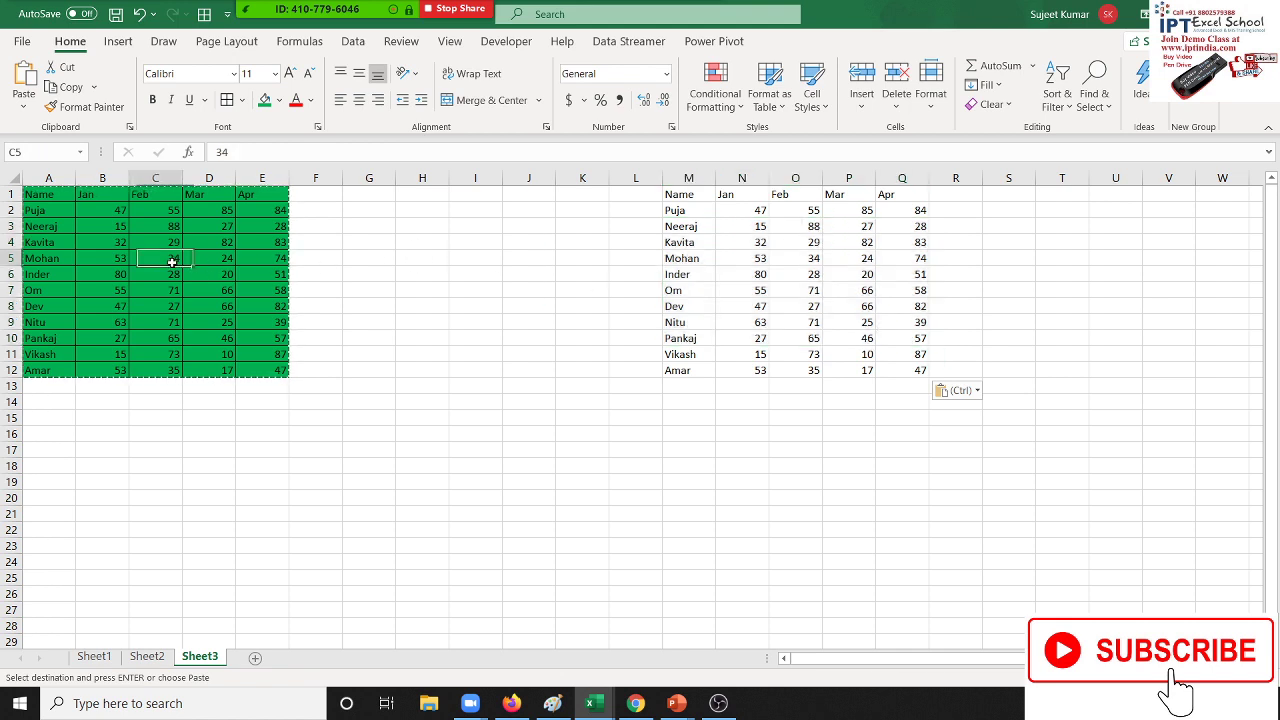
double_click(175, 258)
type("0")
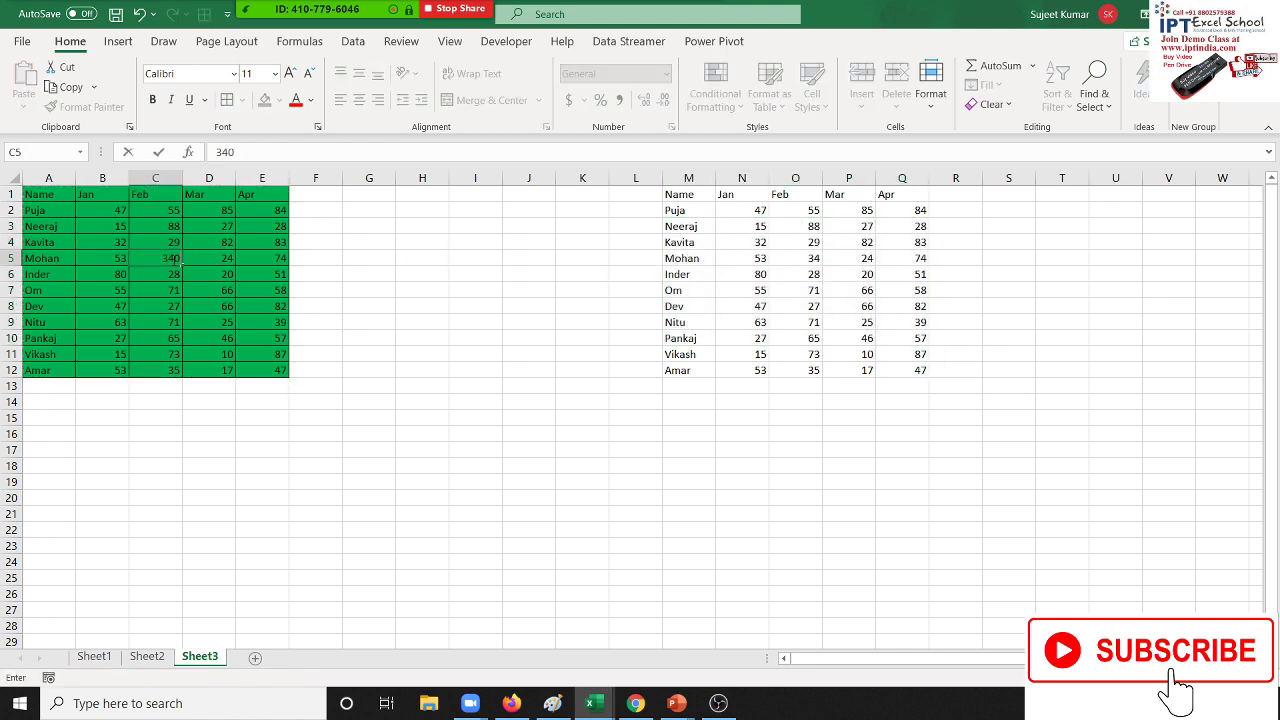
key("Return")
left_click(792, 260)
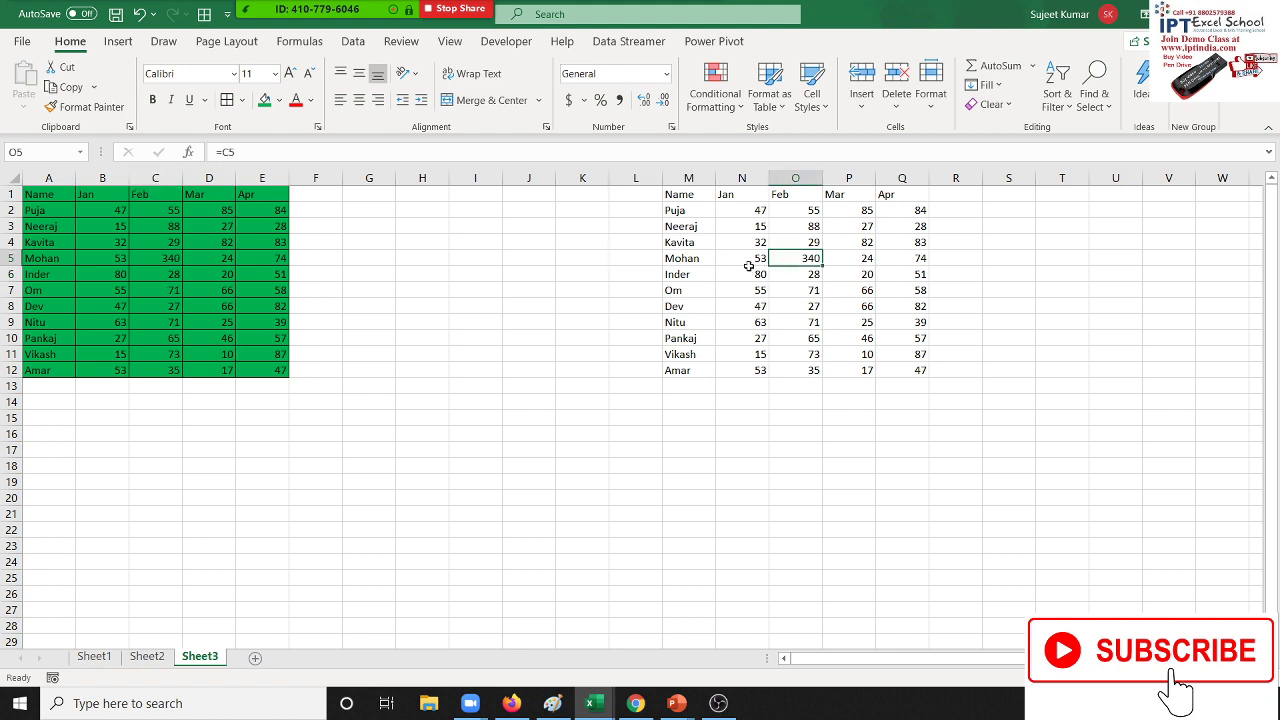
left_click_drag(688, 192, 902, 362)
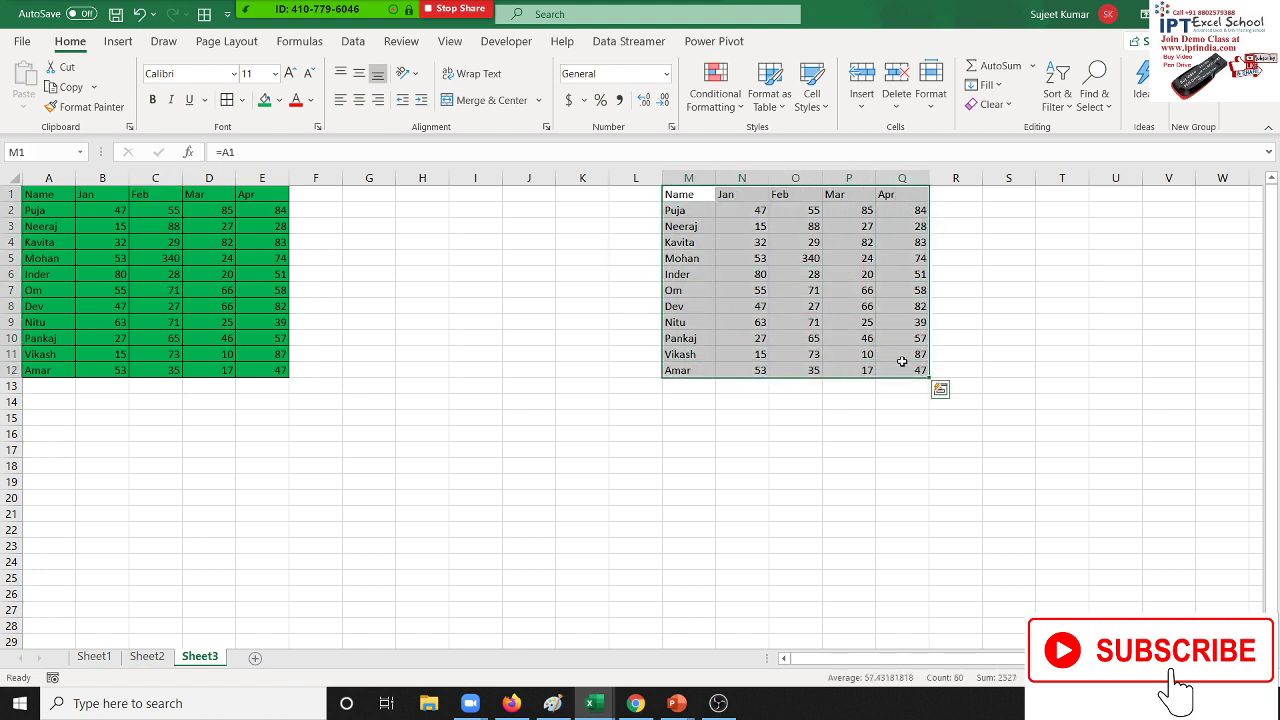
key("Delete")
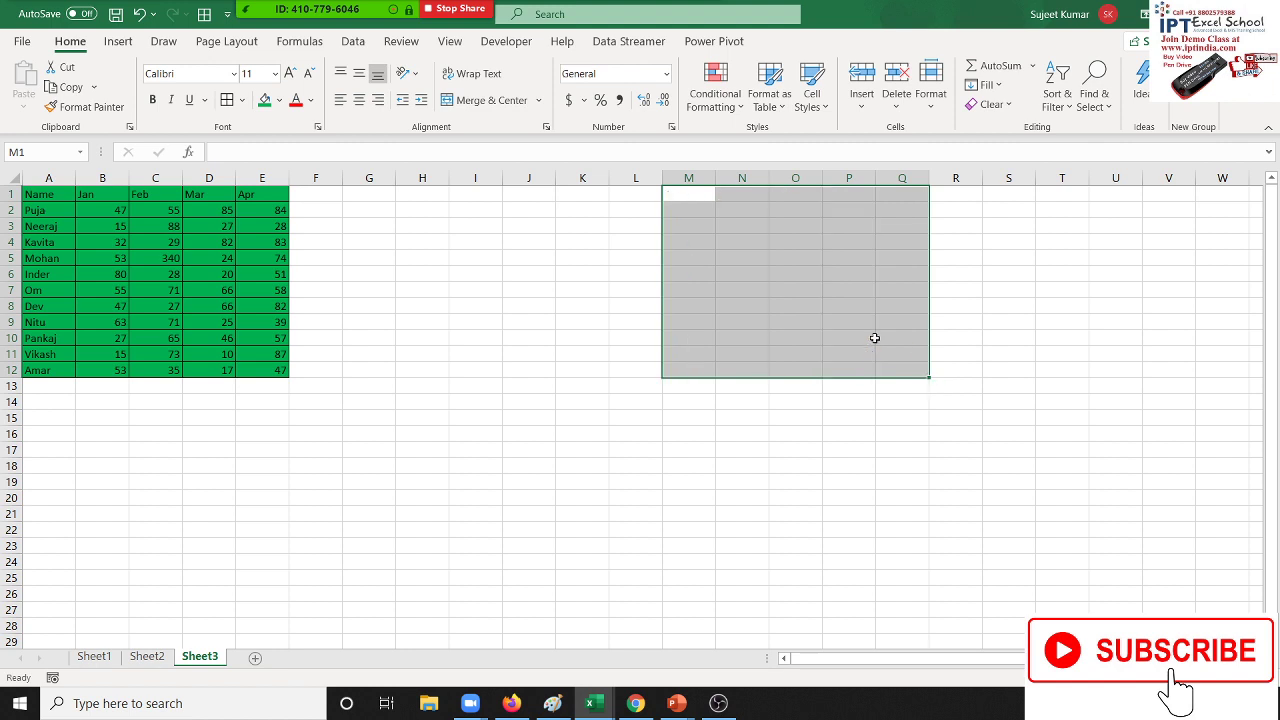
left_click(530, 290)
left_click(225, 244)
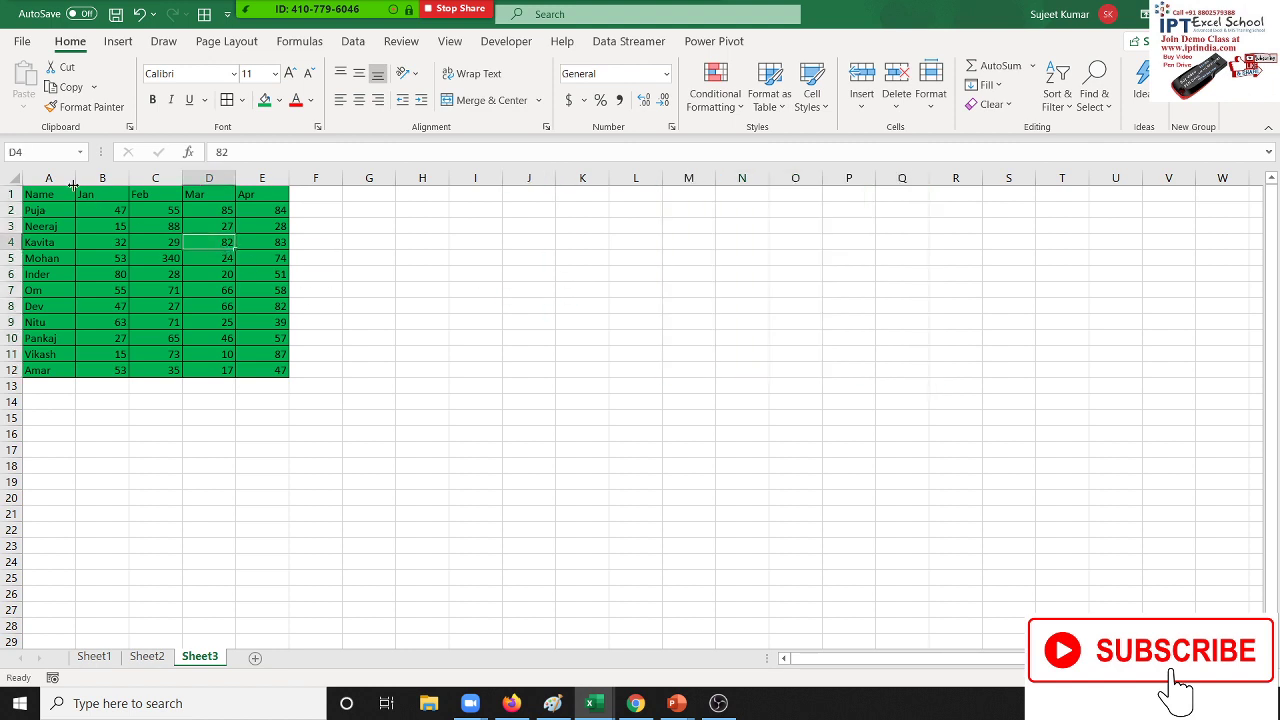
left_click_drag(55, 191, 265, 369)
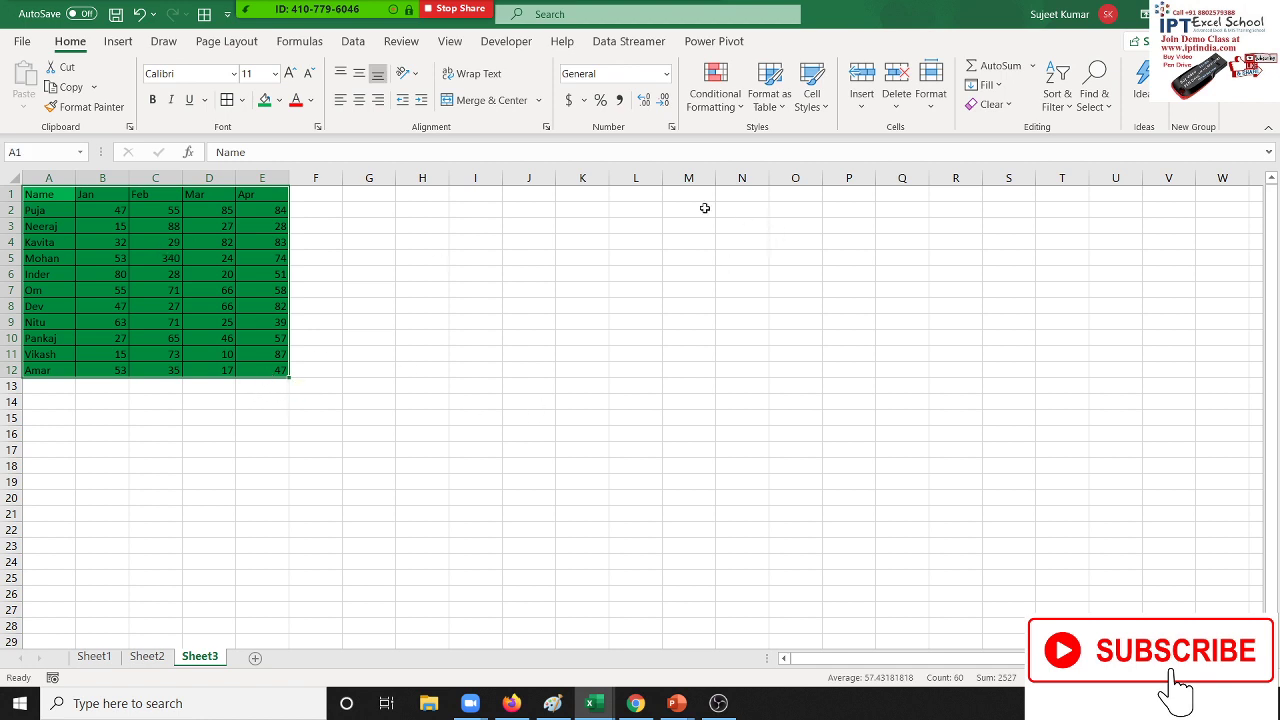
mouse_move(688, 194)
left_mouse_down()
mouse_move(784, 314)
mouse_move(850, 322)
left_mouse_up()
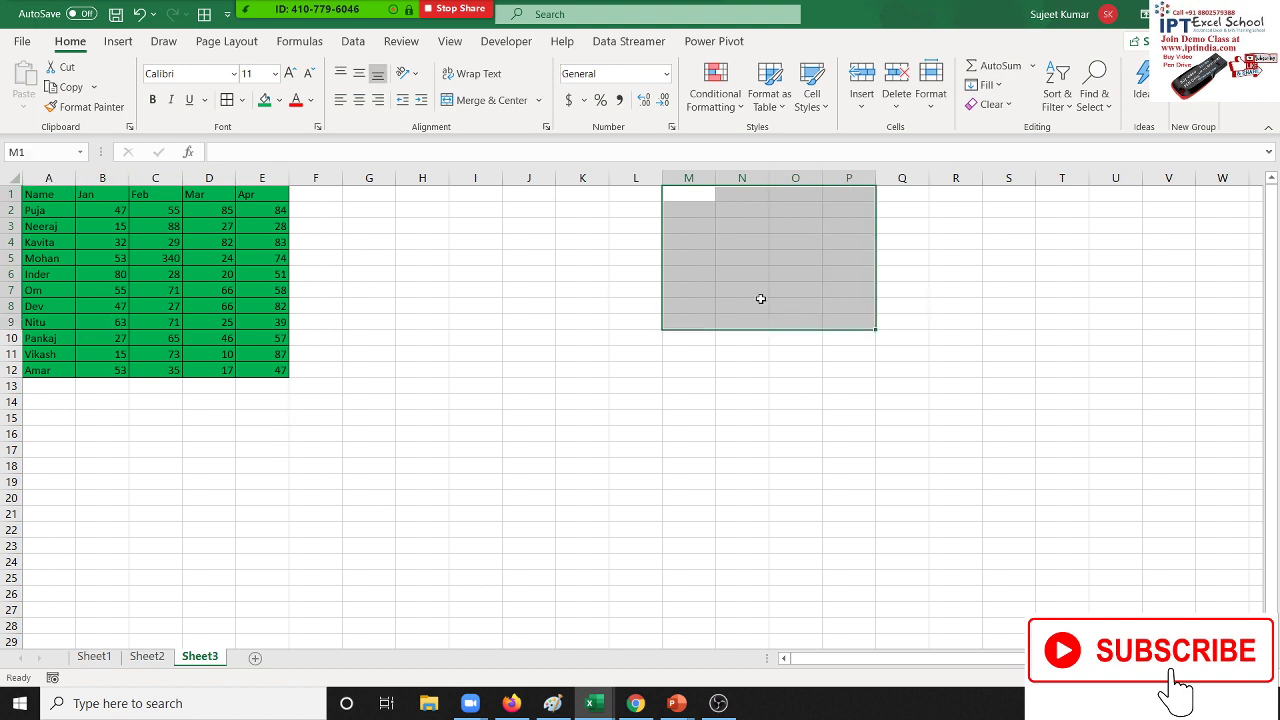
left_click_drag(284, 180, 266, 182)
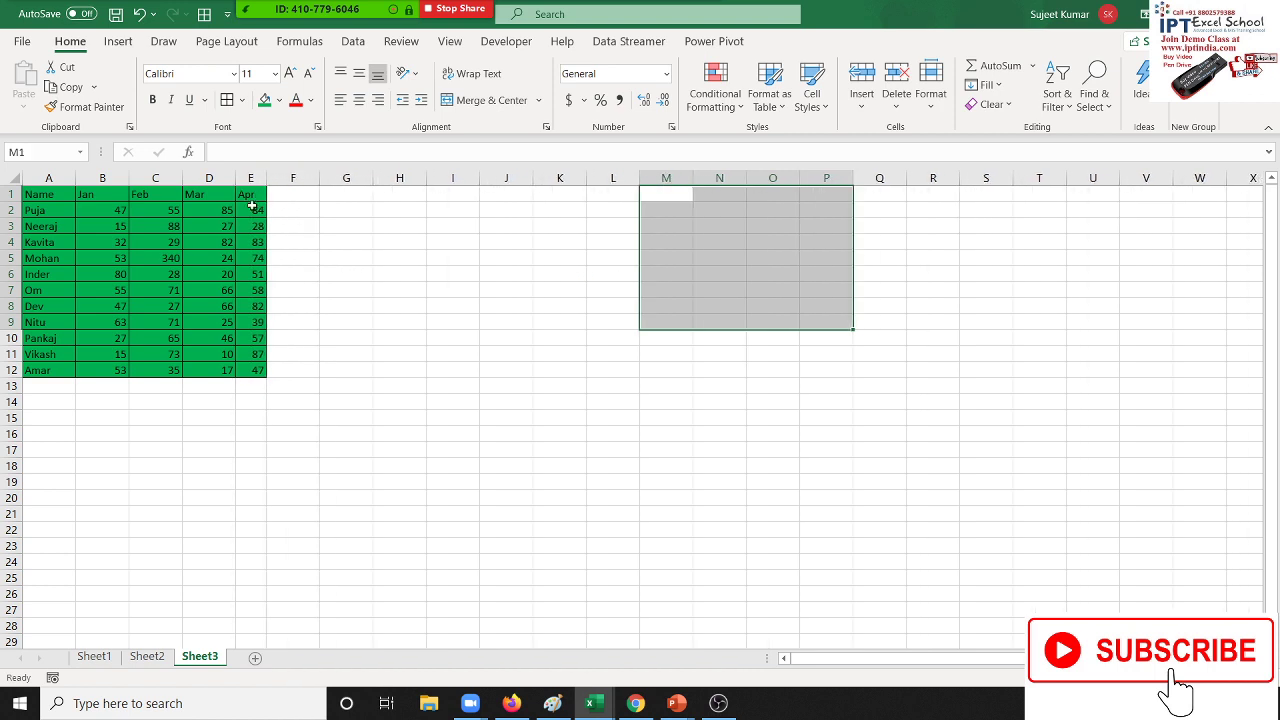
left_click(240, 503)
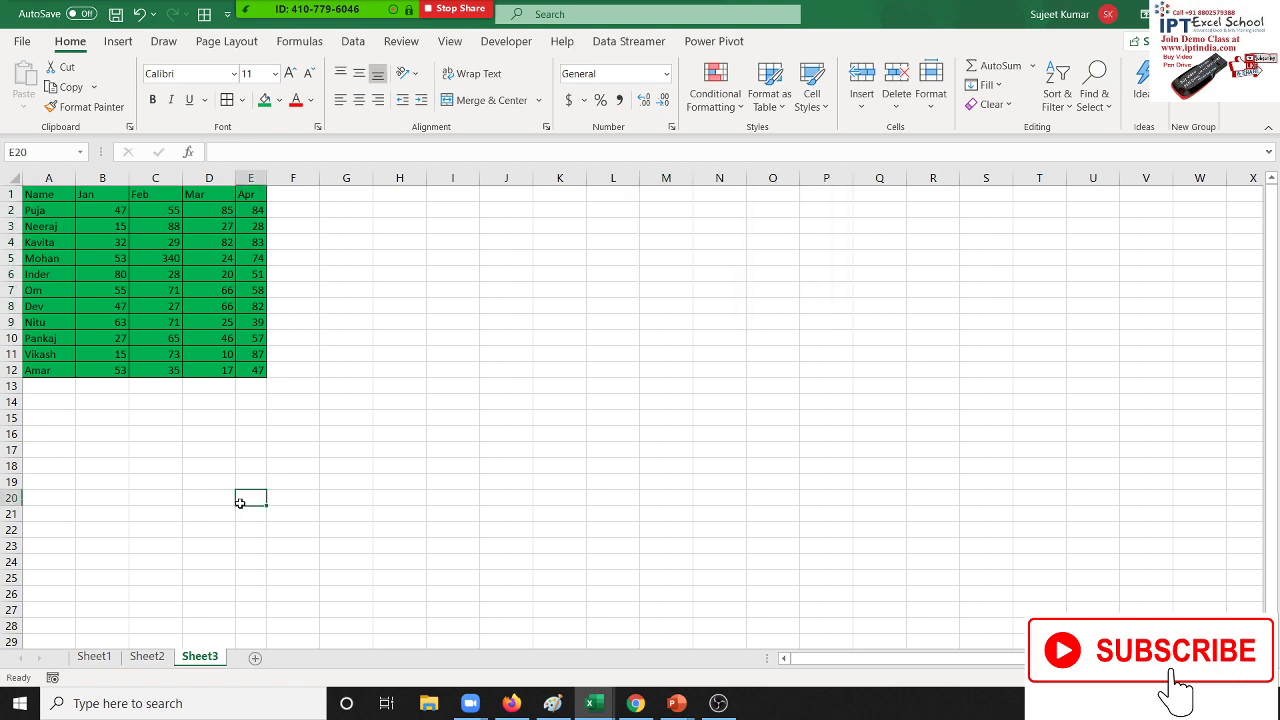
type("asdadjaskdjas;l")
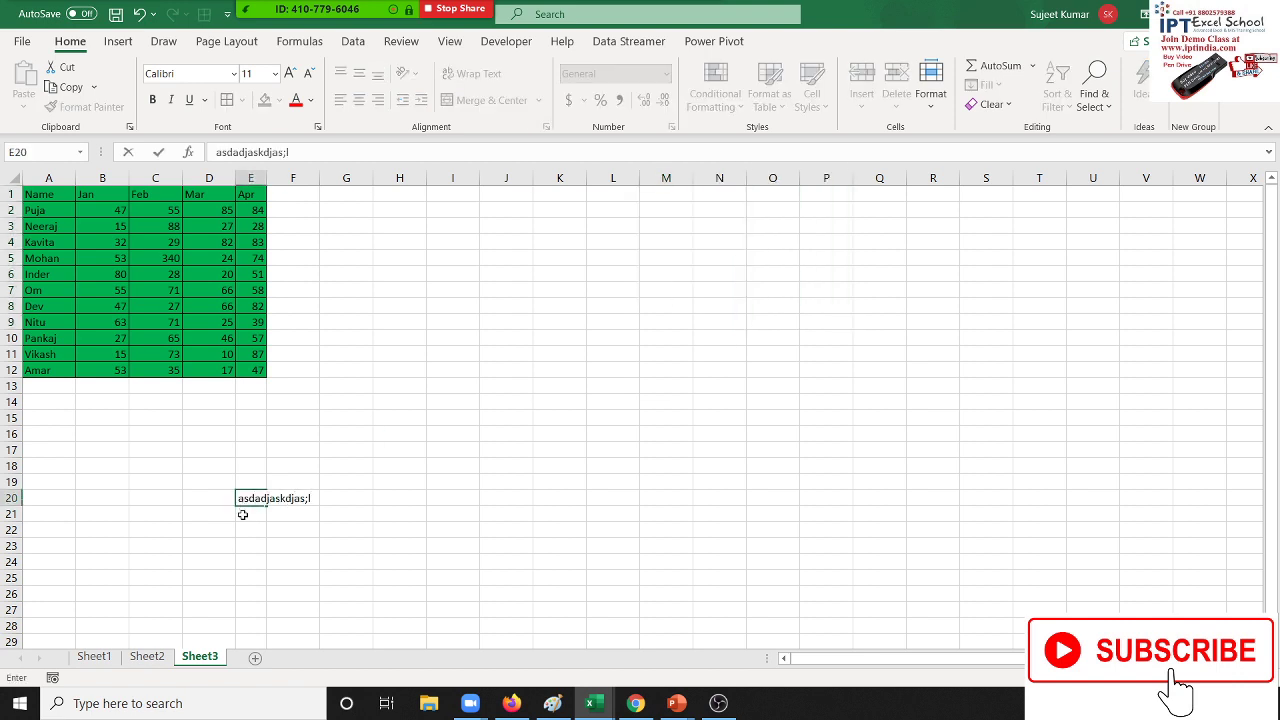
left_click(242, 515)
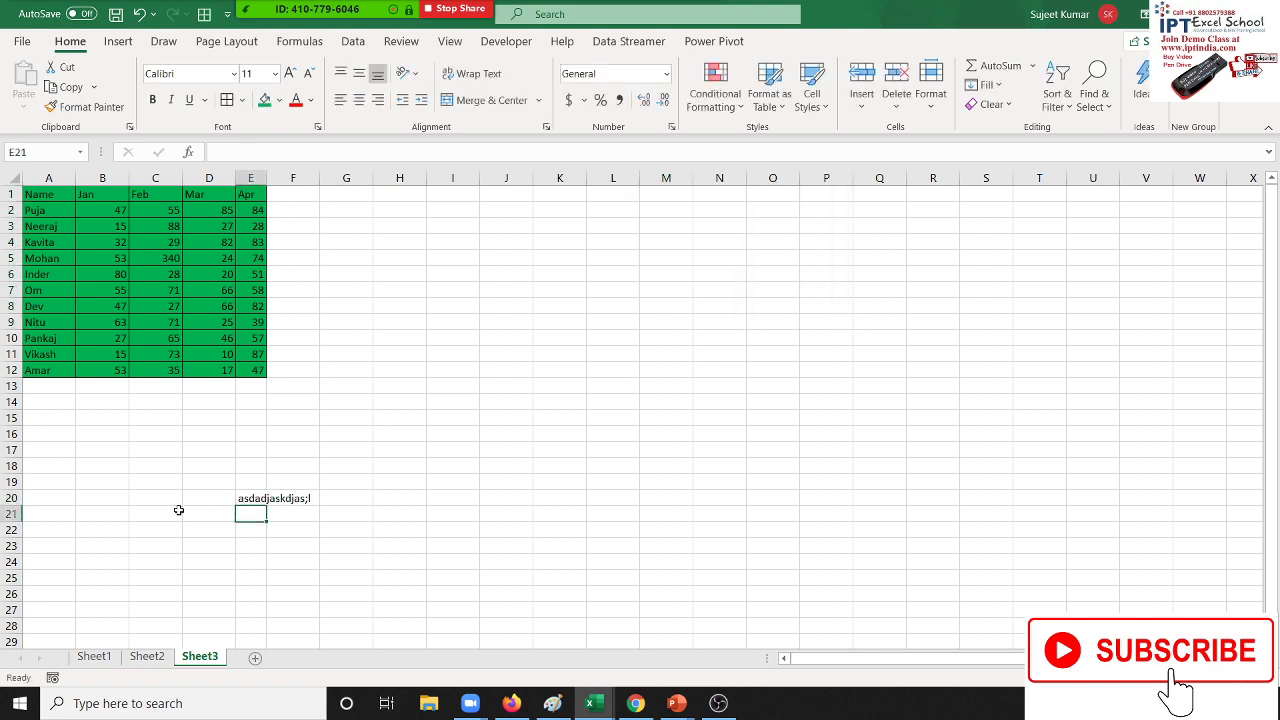
key("ctrl+z")
key("ctrl+z")
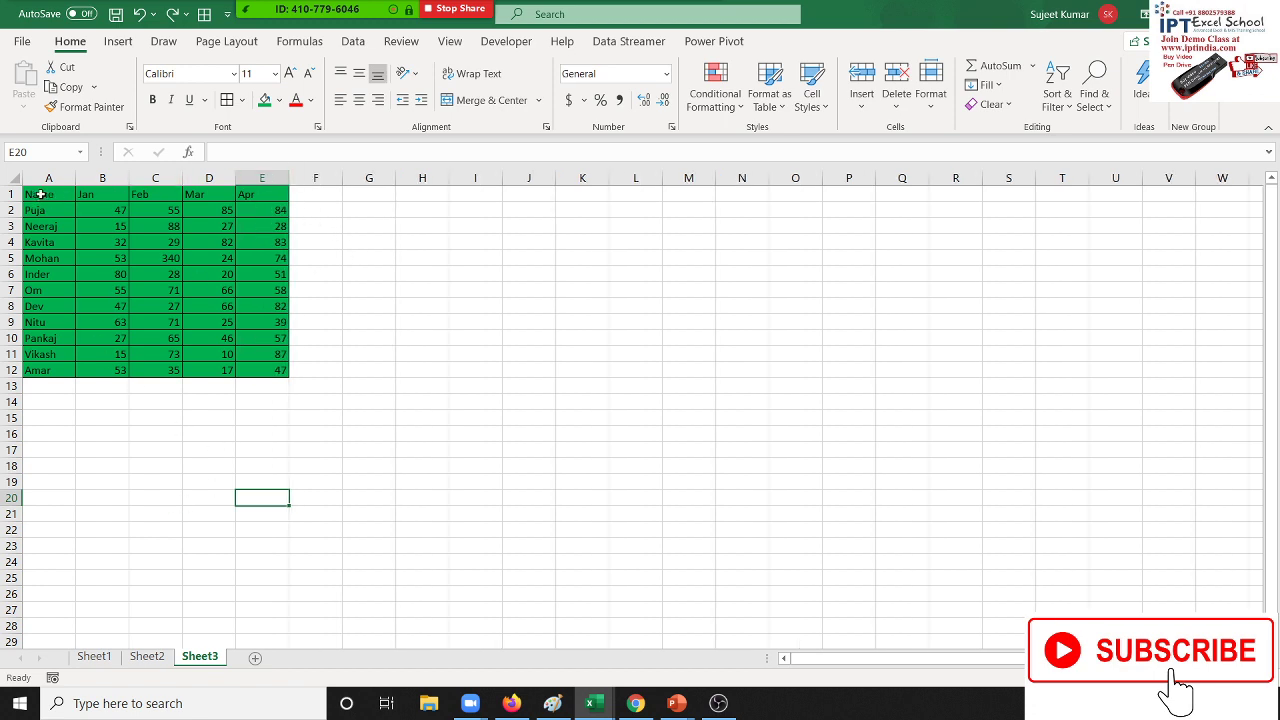
Copy A1:E12 and paste it at K8 as a static picture
left_click_drag(40, 194, 262, 372)
key("ctrl+c")
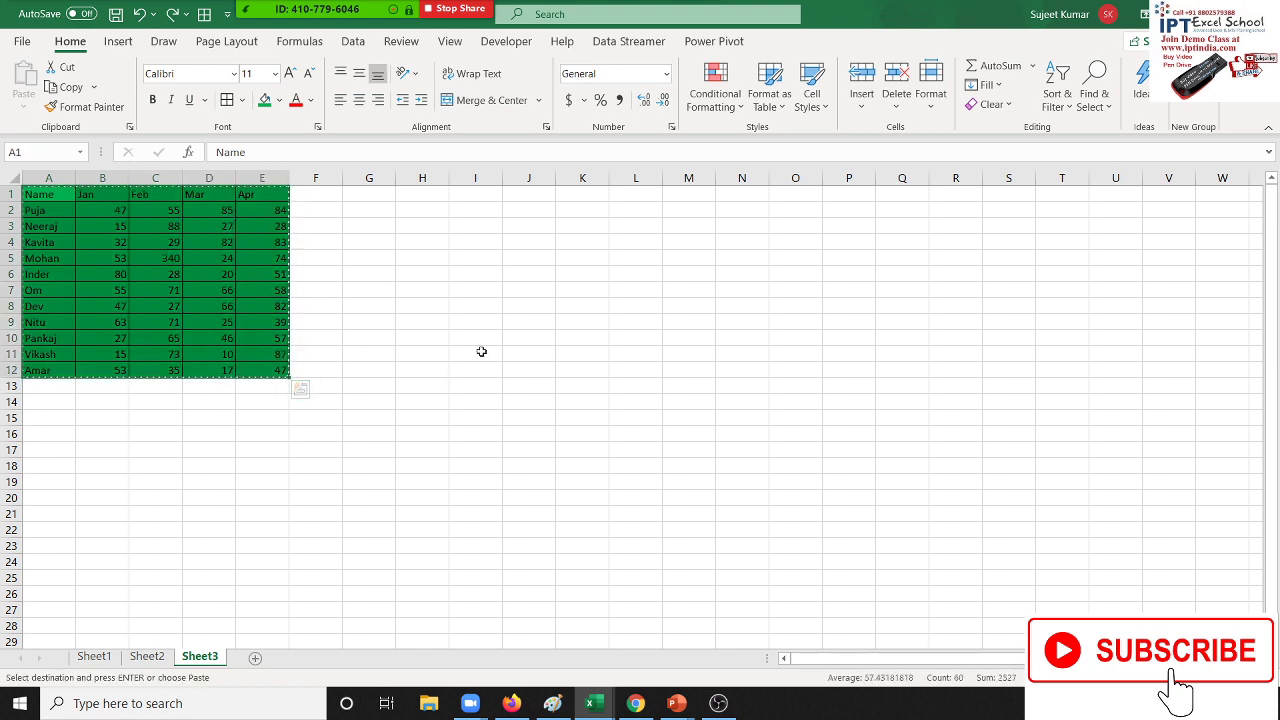
left_click(582, 305)
left_click(23, 106)
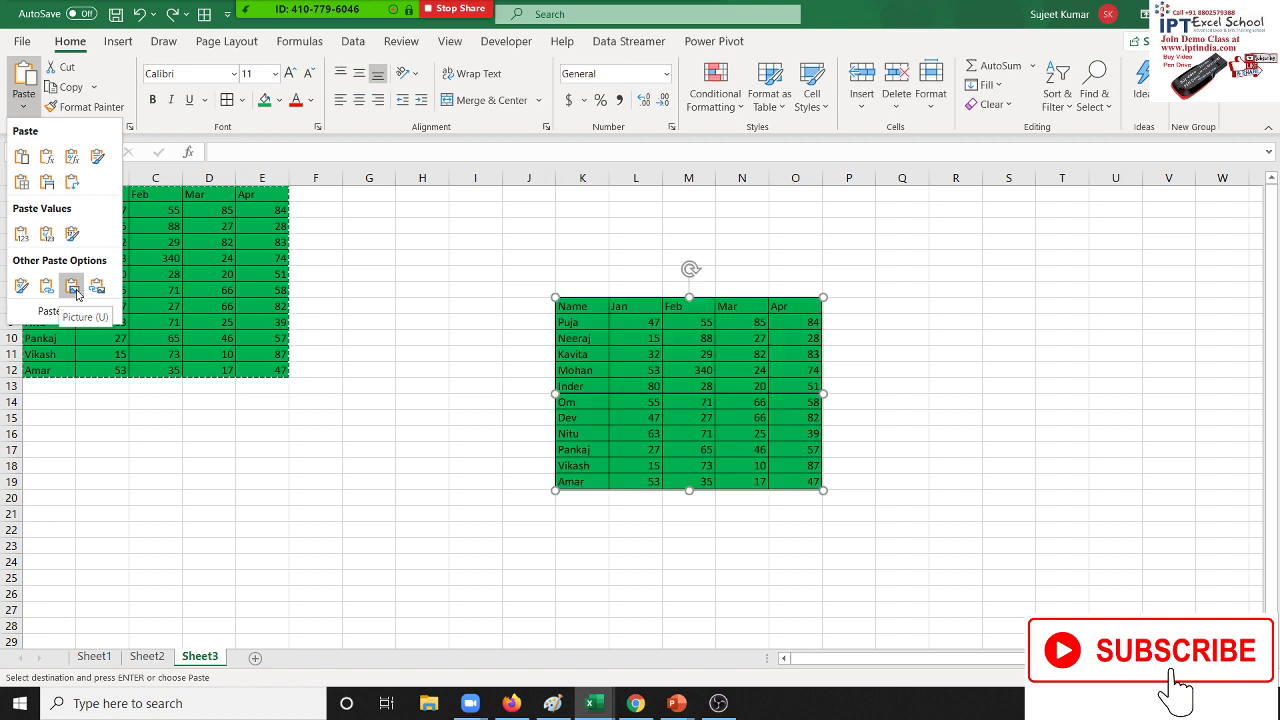
left_click(76, 289)
Move, shrink and rotate the table picture about 30 degrees
left_click_drag(686, 376, 640, 338)
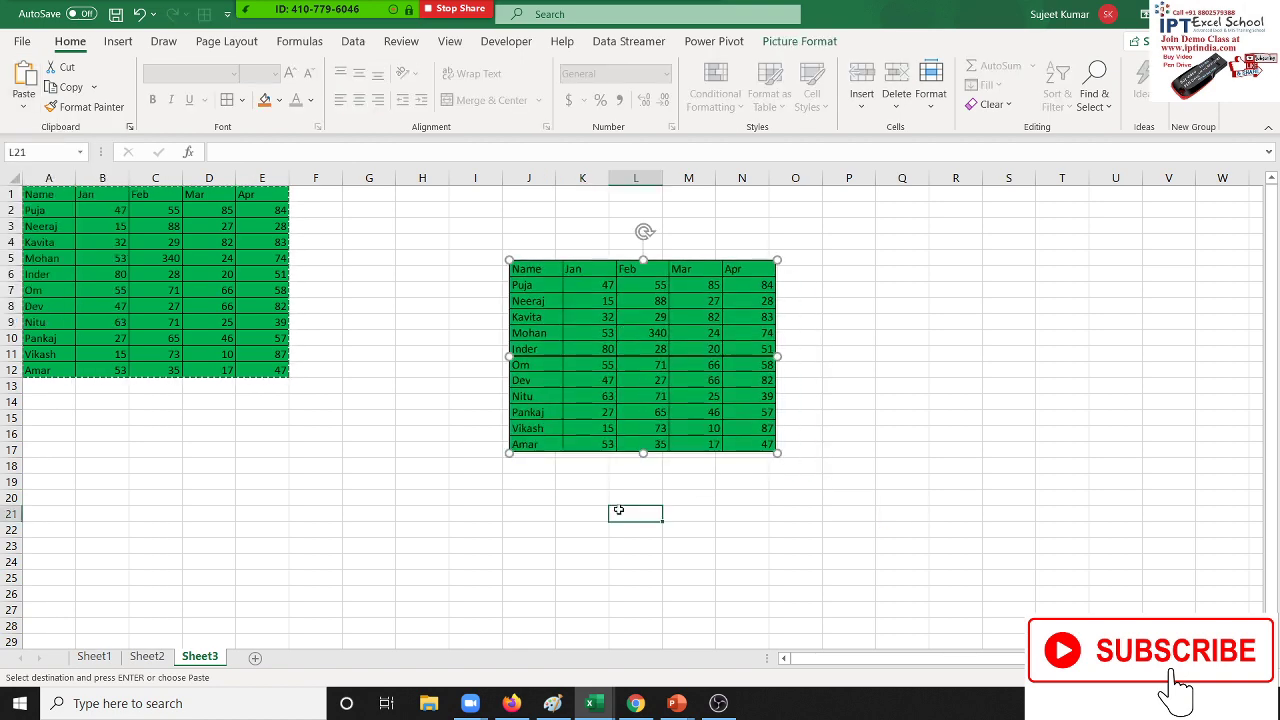
mouse_move(636, 394)
left_mouse_down()
mouse_move(685, 394)
mouse_move(644, 373)
left_mouse_up()
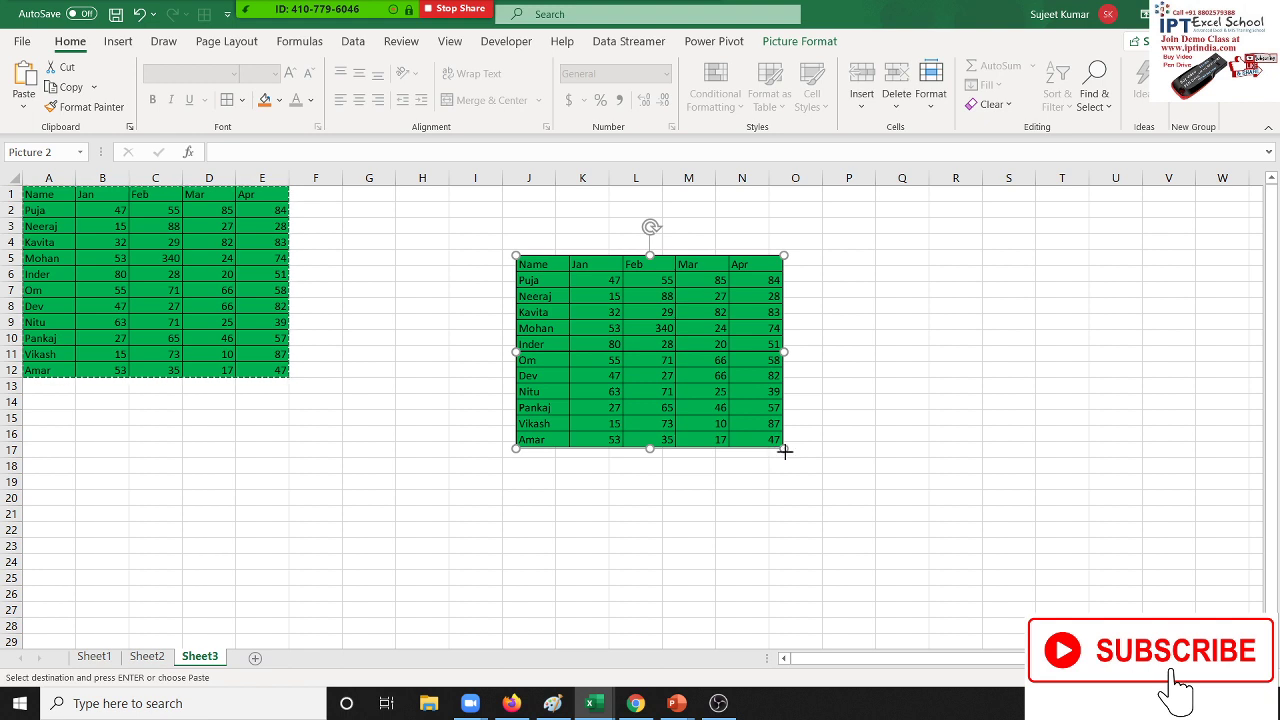
mouse_move(785, 451)
left_mouse_down()
mouse_move(657, 331)
mouse_move(650, 352)
mouse_move(840, 531)
mouse_move(890, 525)
mouse_move(733, 410)
left_mouse_up()
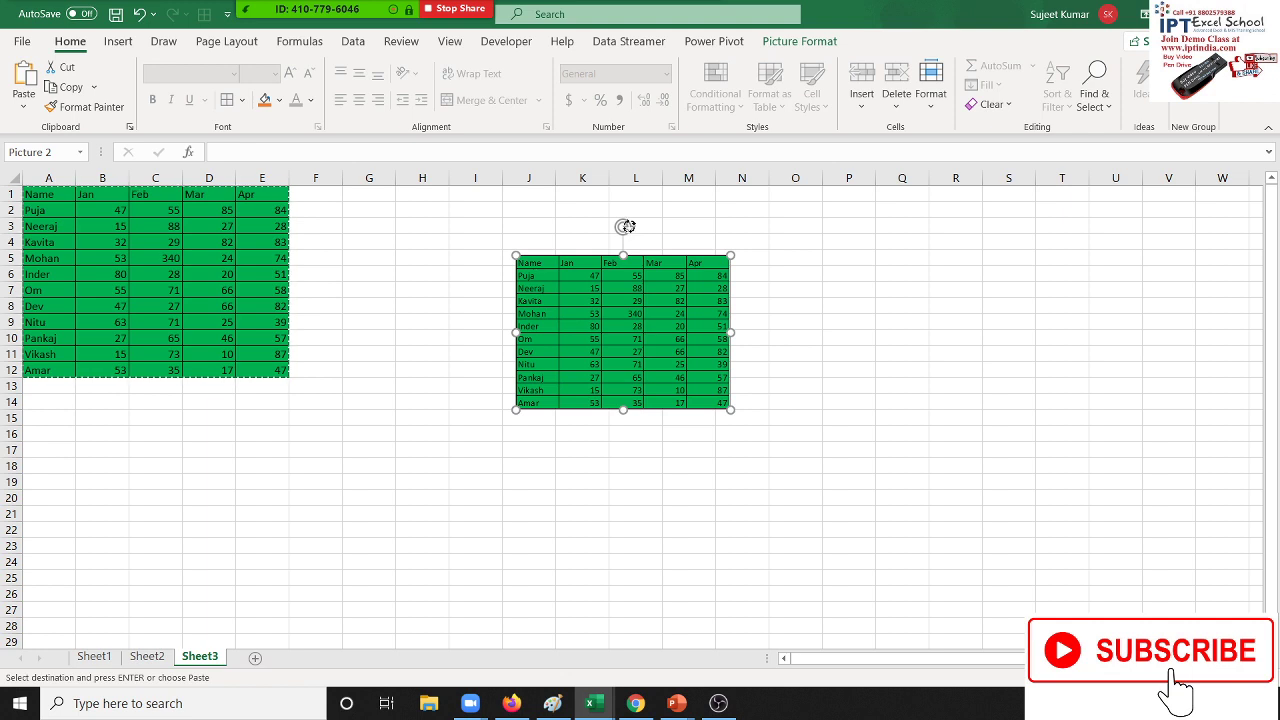
left_click_drag(625, 226, 672, 238)
left_click(531, 460)
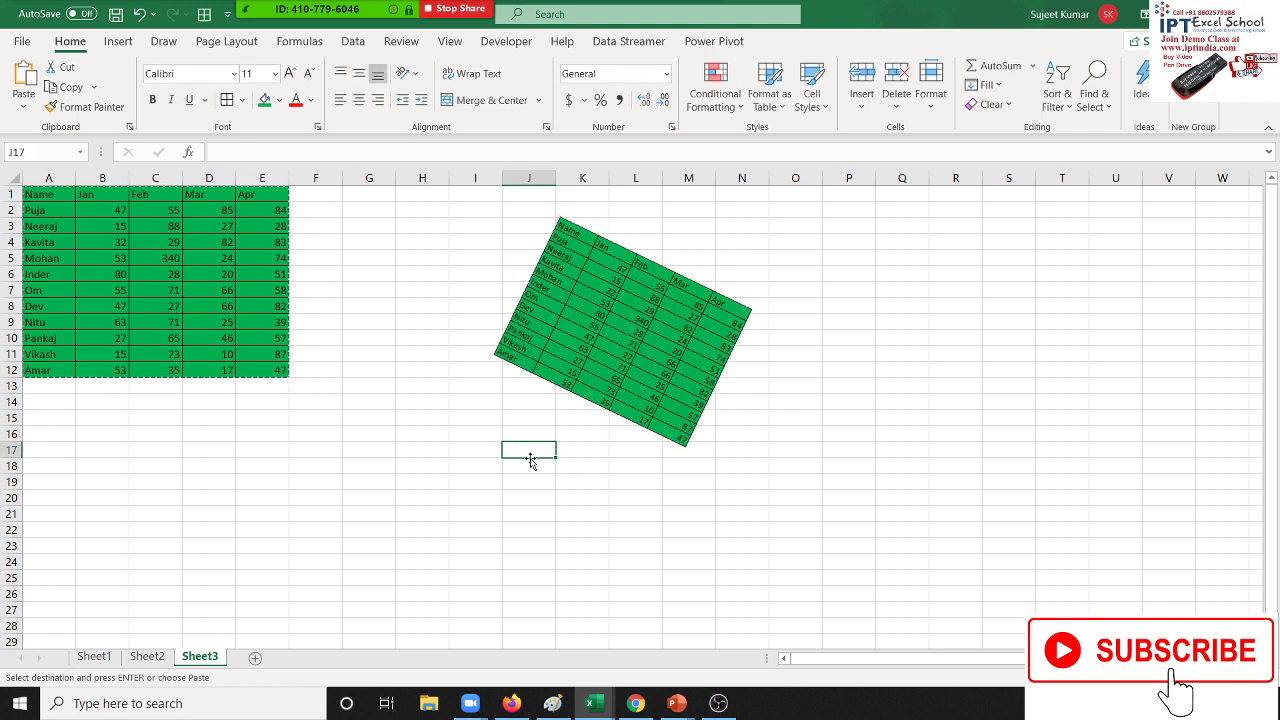
left_click(570, 362)
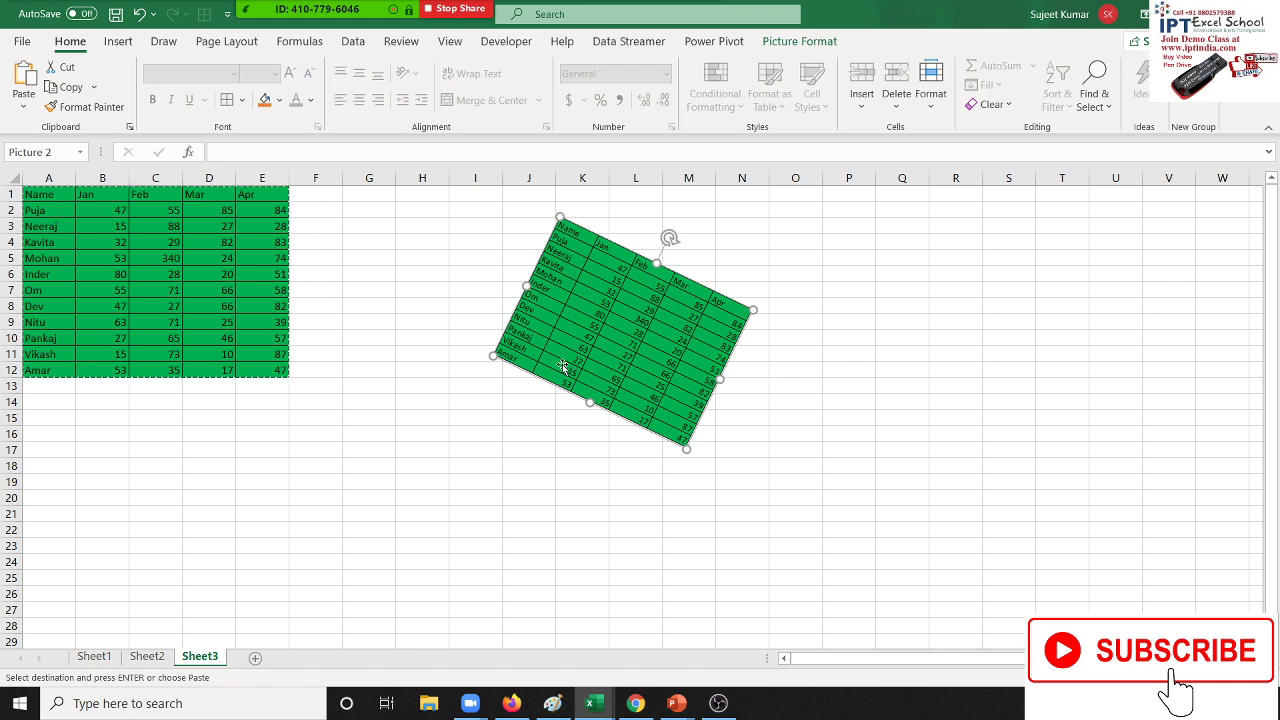
Change D6 to 200 and reselect the unchanged picture
left_click(196, 279)
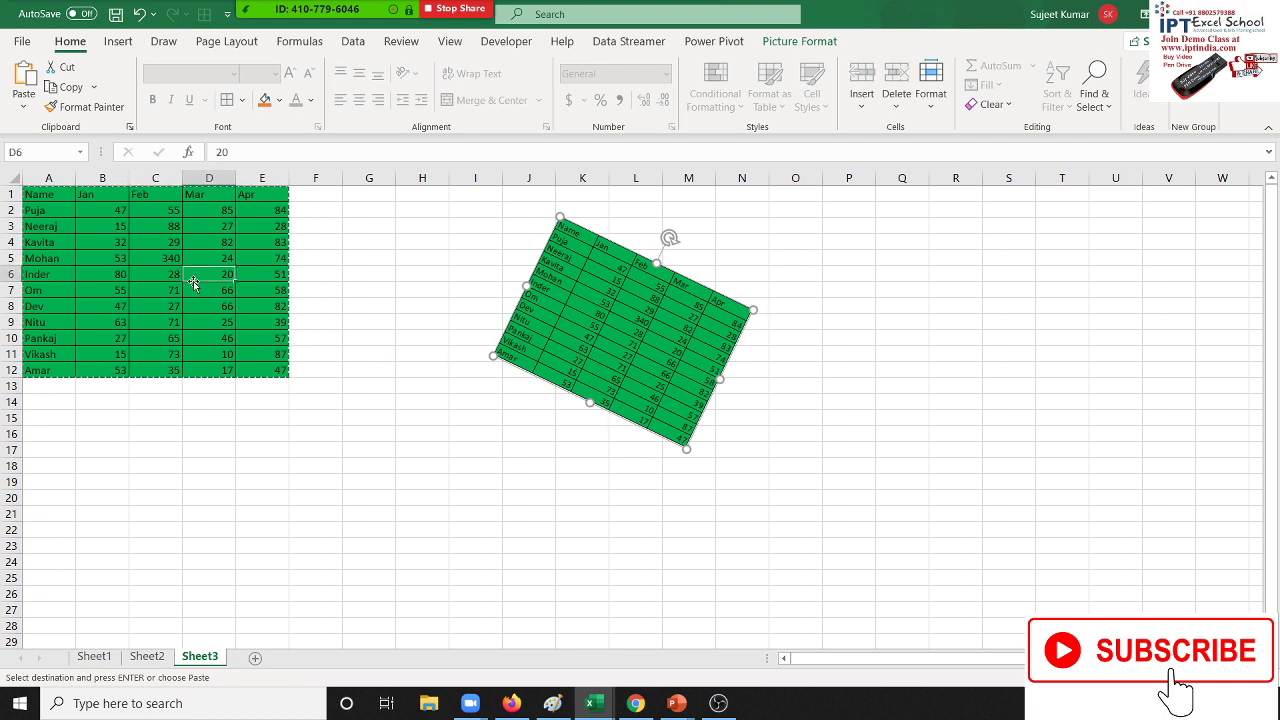
type("200")
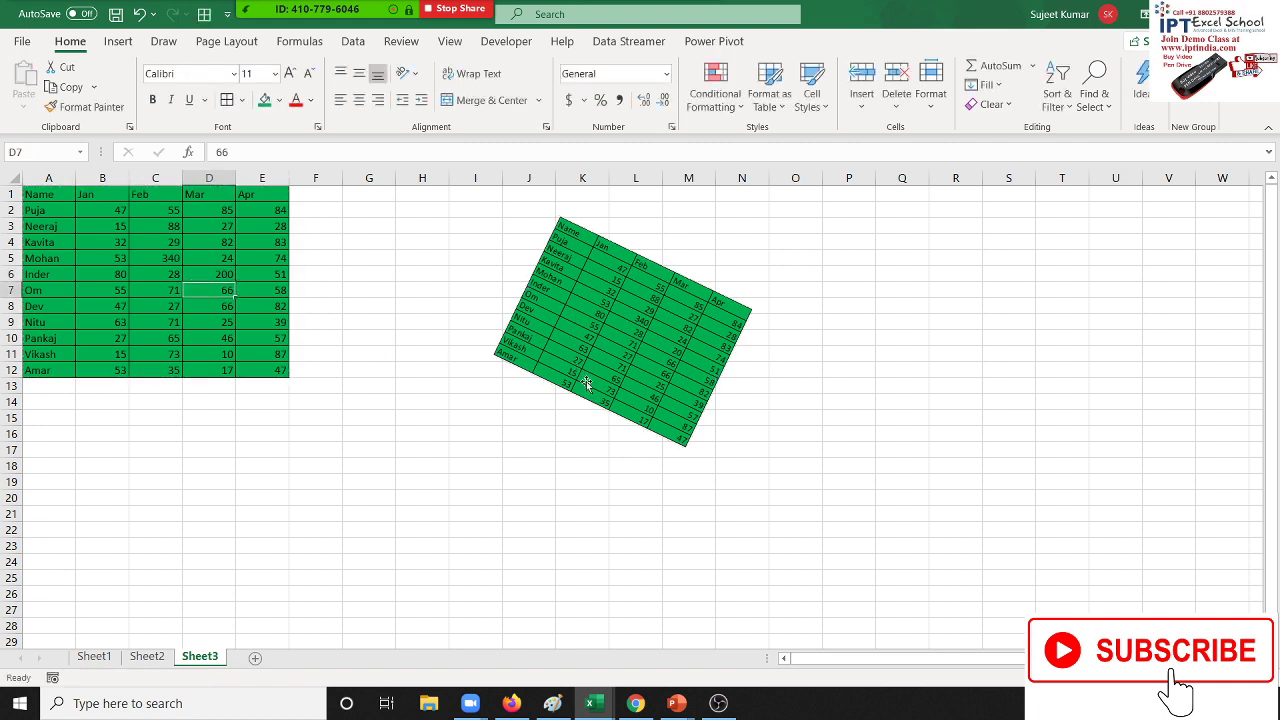
left_click(600, 368)
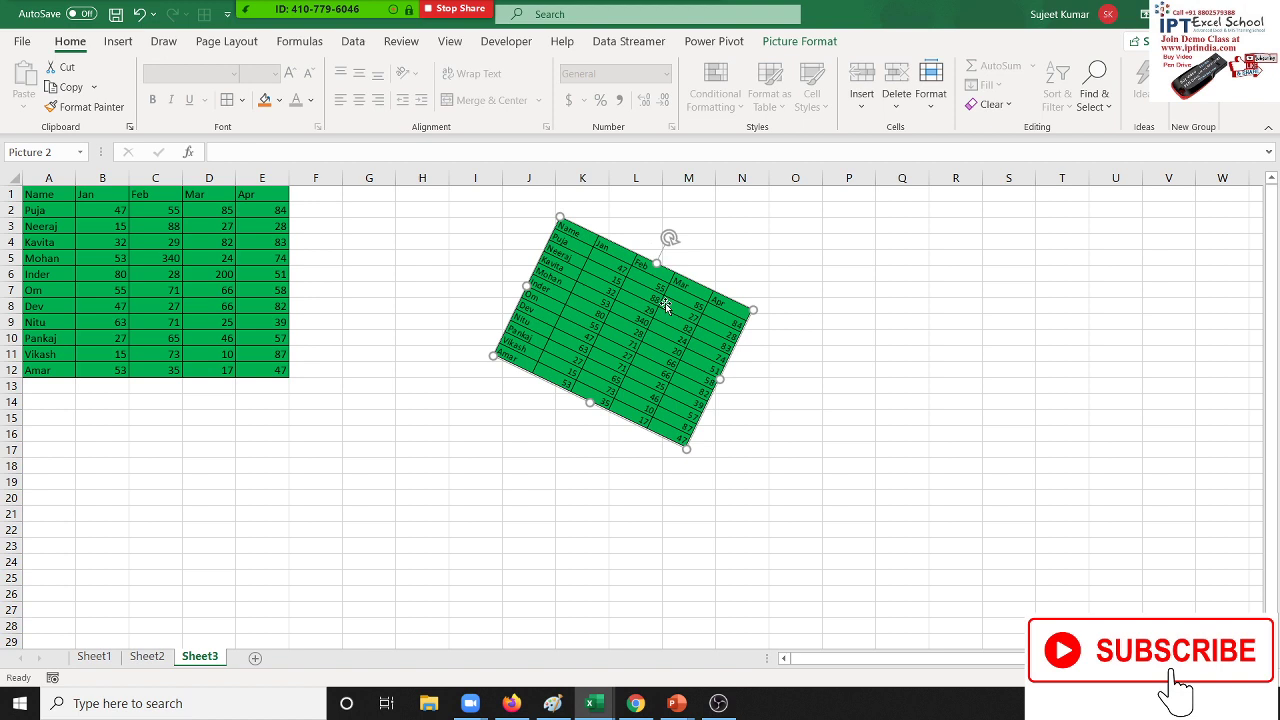
Delete the static picture and set D6 back to 20
key("Delete")
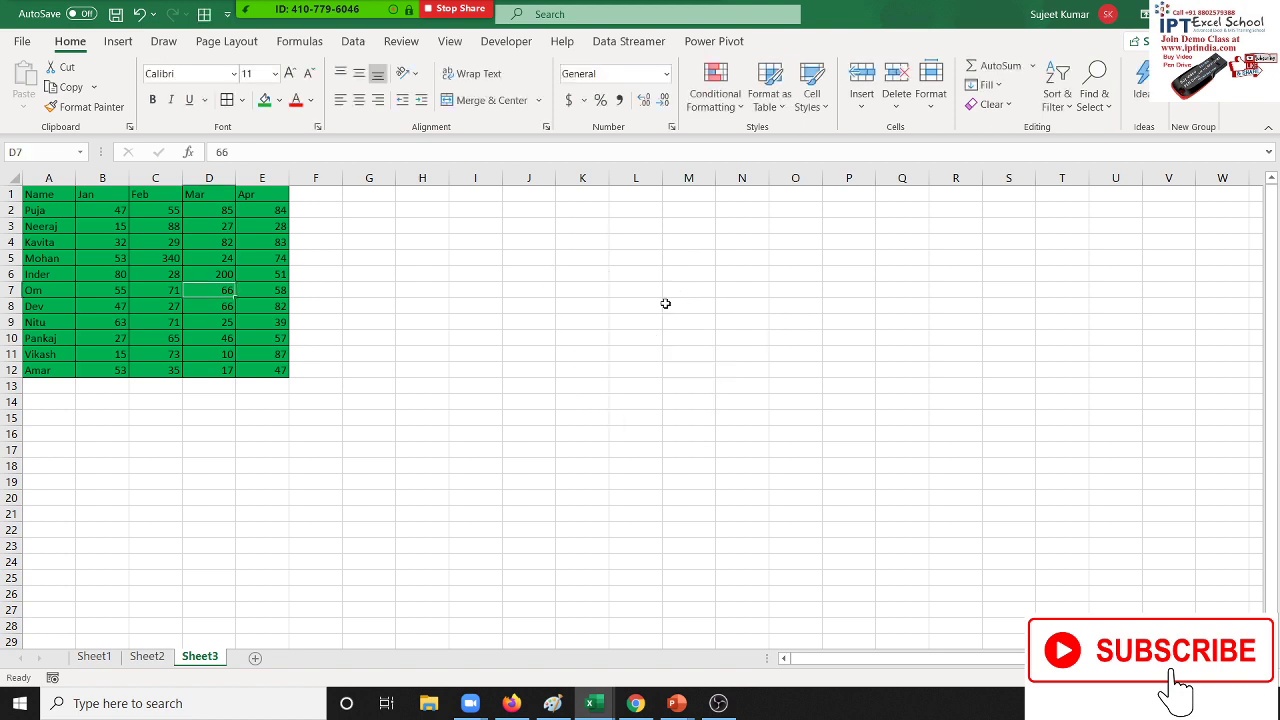
left_click(210, 274)
type("20")
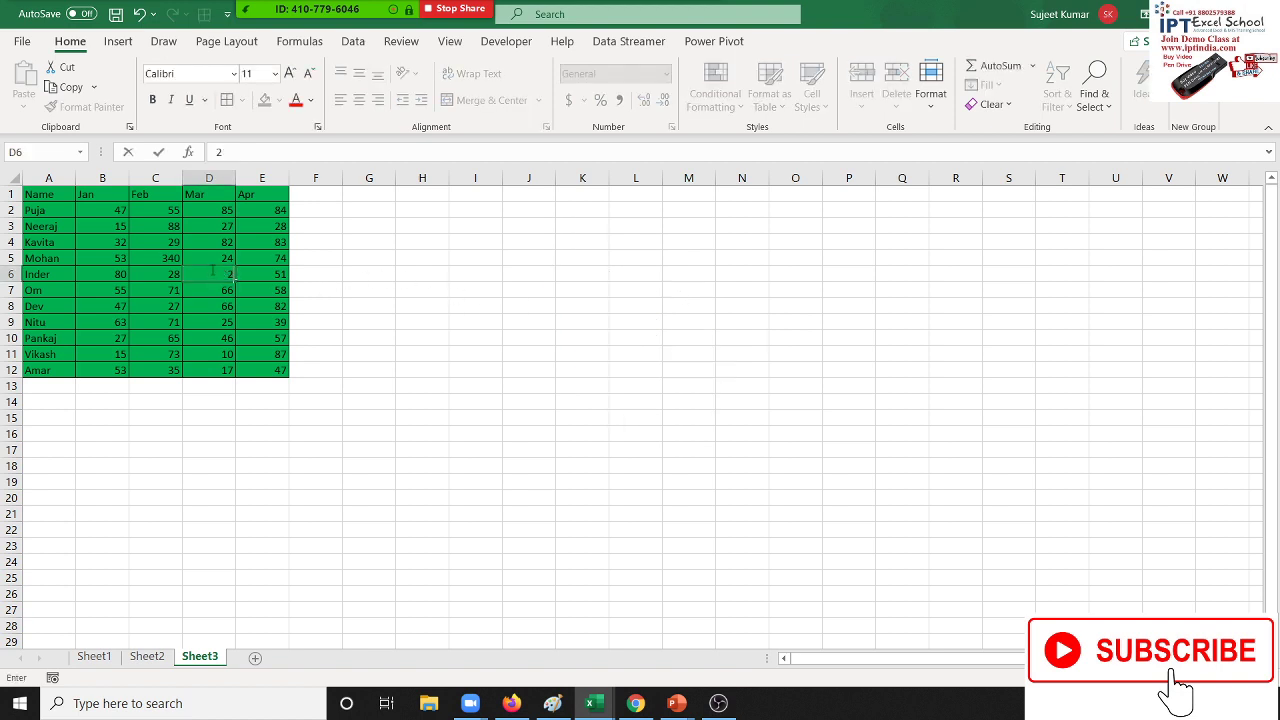
key("Return")
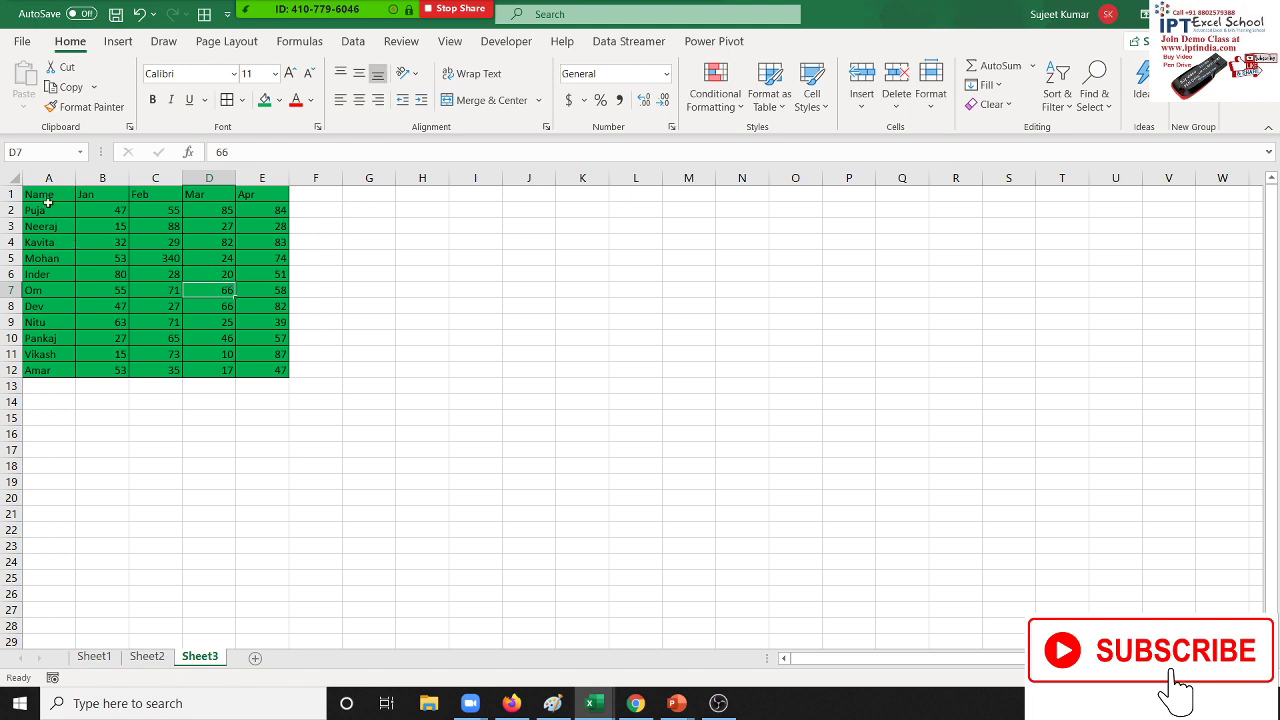
Copy A1:E12, paste it at J1 as a linked picture, and move it down
left_click_drag(44, 193, 262, 377)
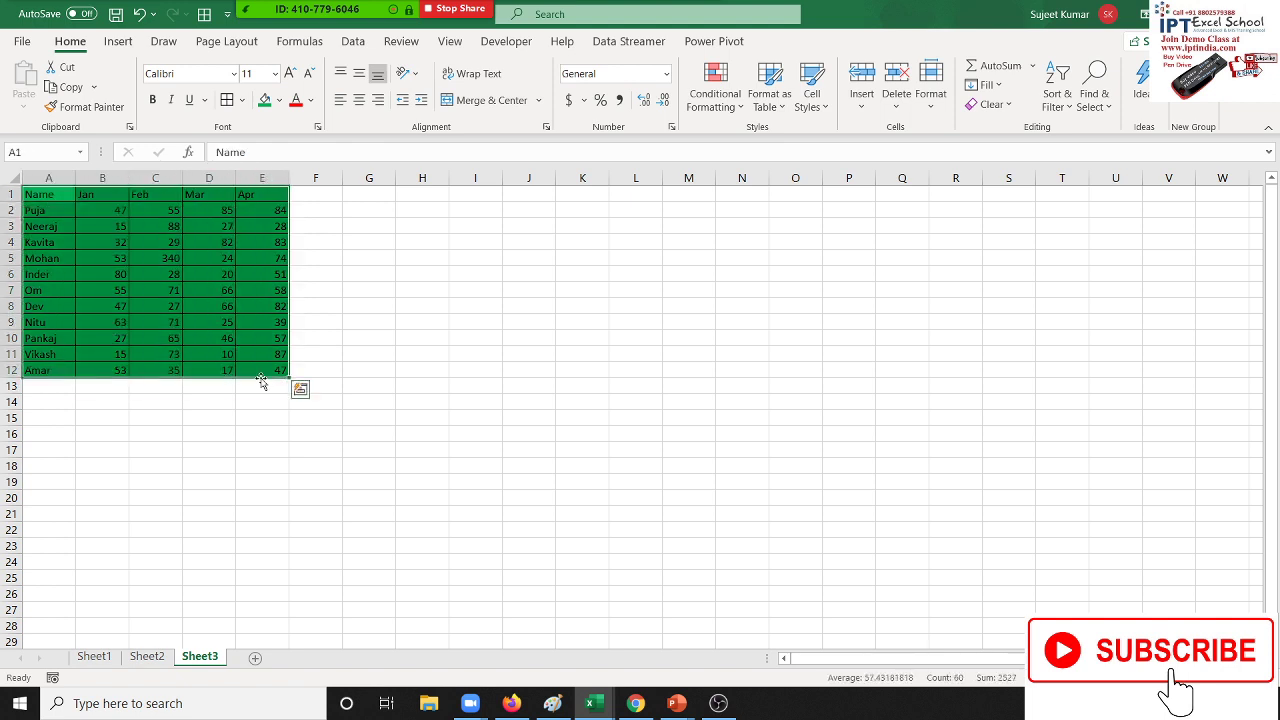
key("ctrl+c")
left_click(532, 195)
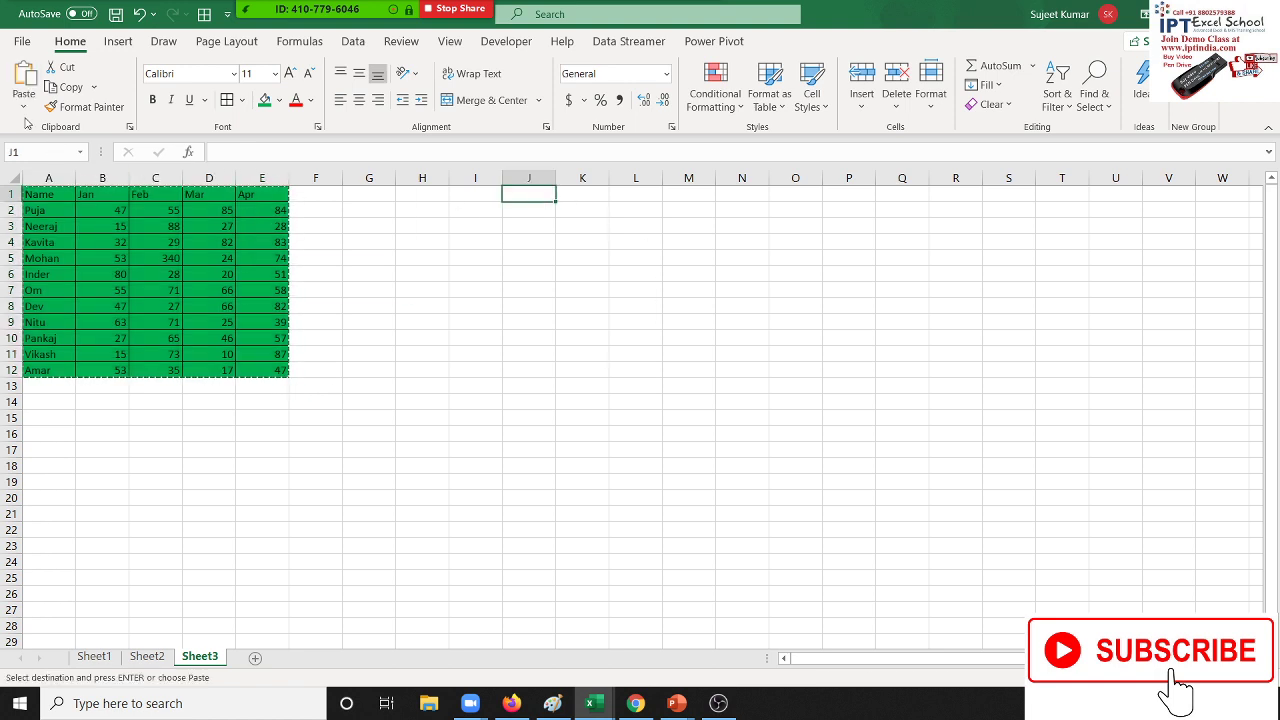
left_click(24, 106)
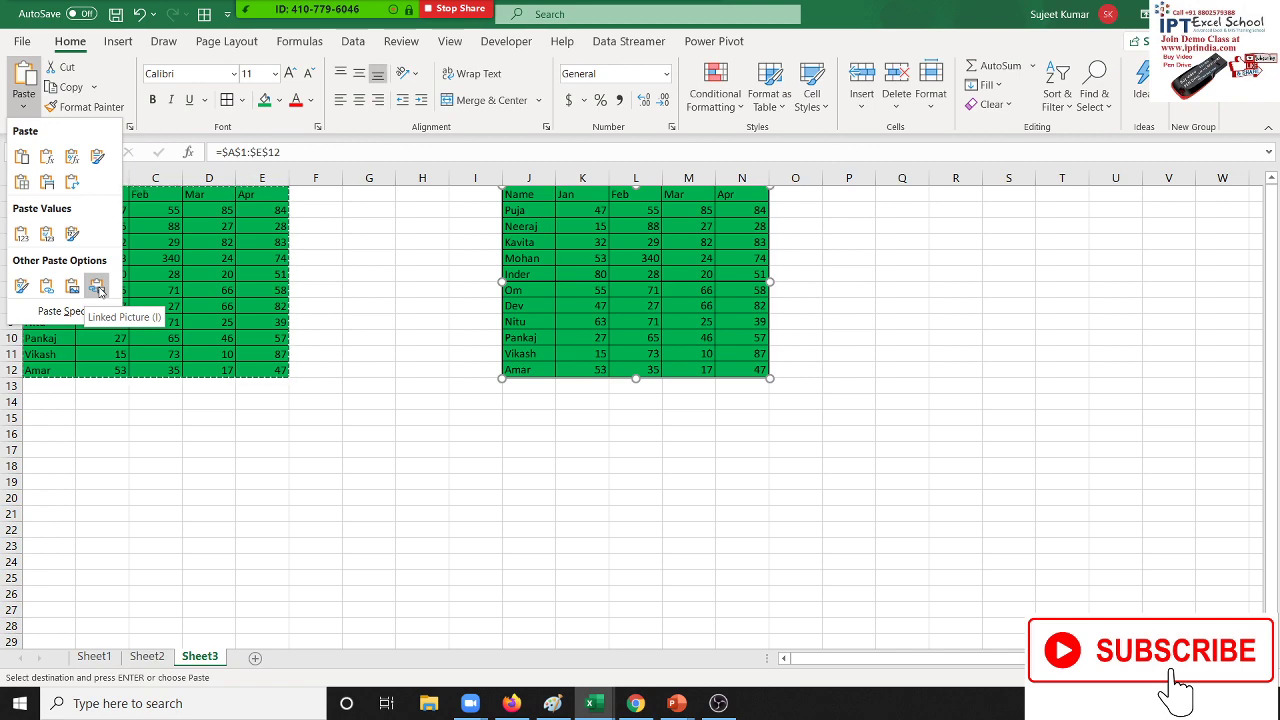
left_click(98, 289)
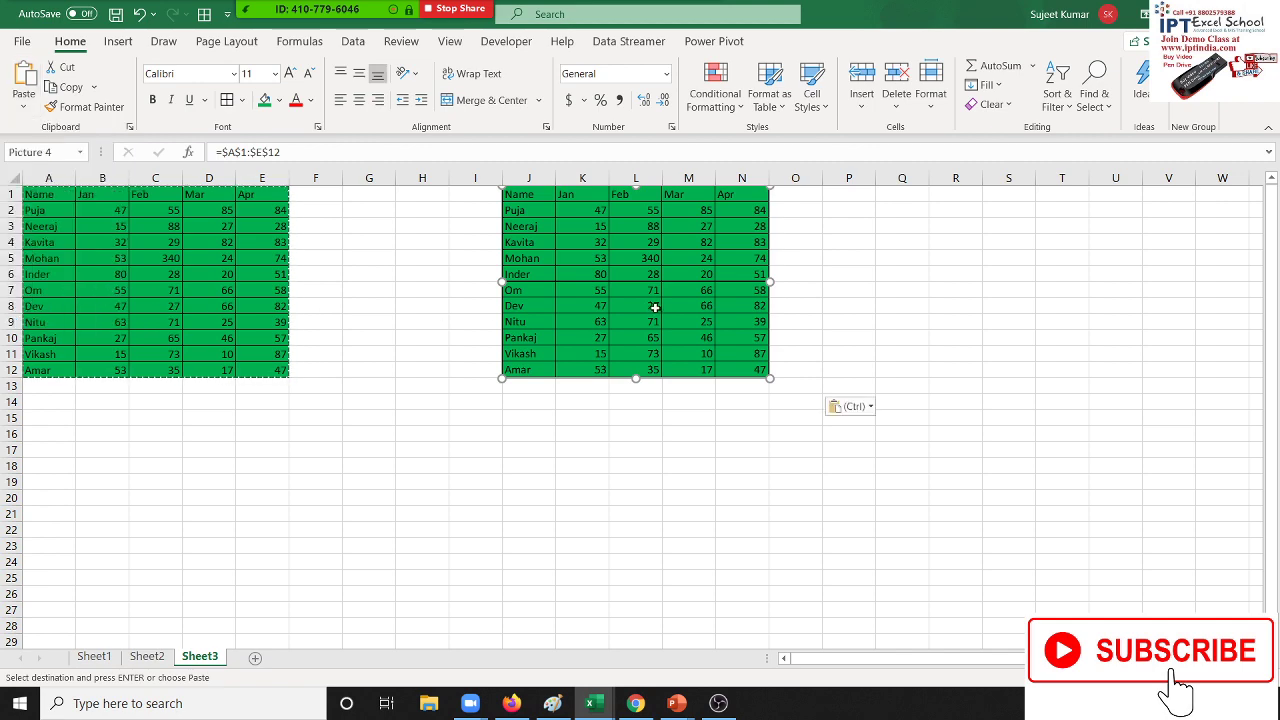
left_click_drag(655, 308, 667, 372)
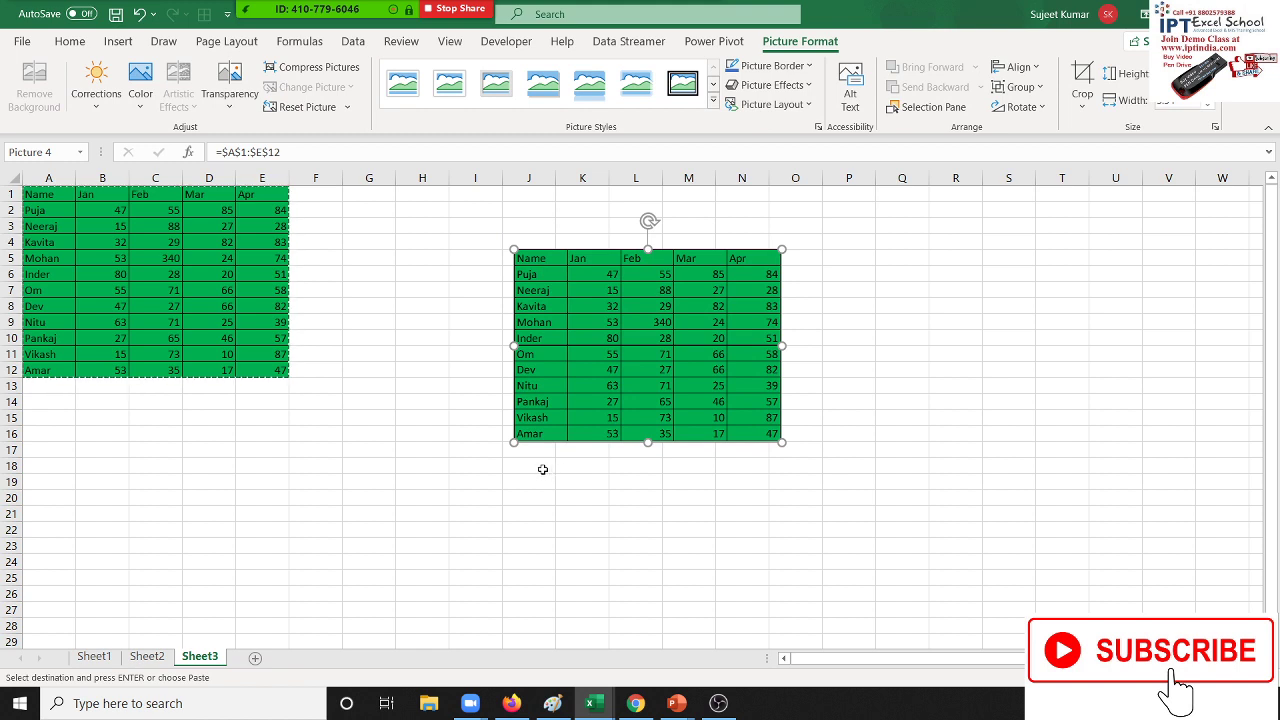
Fill C7 light blue, enter 270 in C8, and select the linked picture
left_click(154, 297)
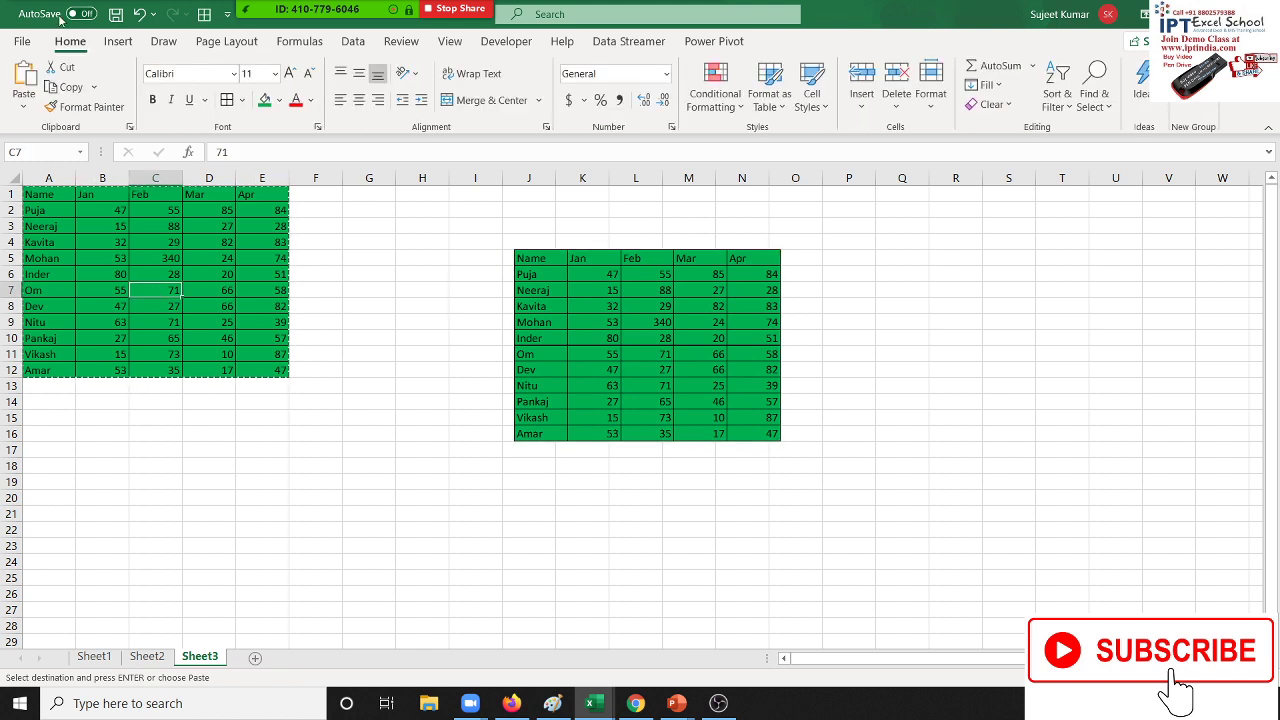
left_click(279, 100)
left_click(343, 256)
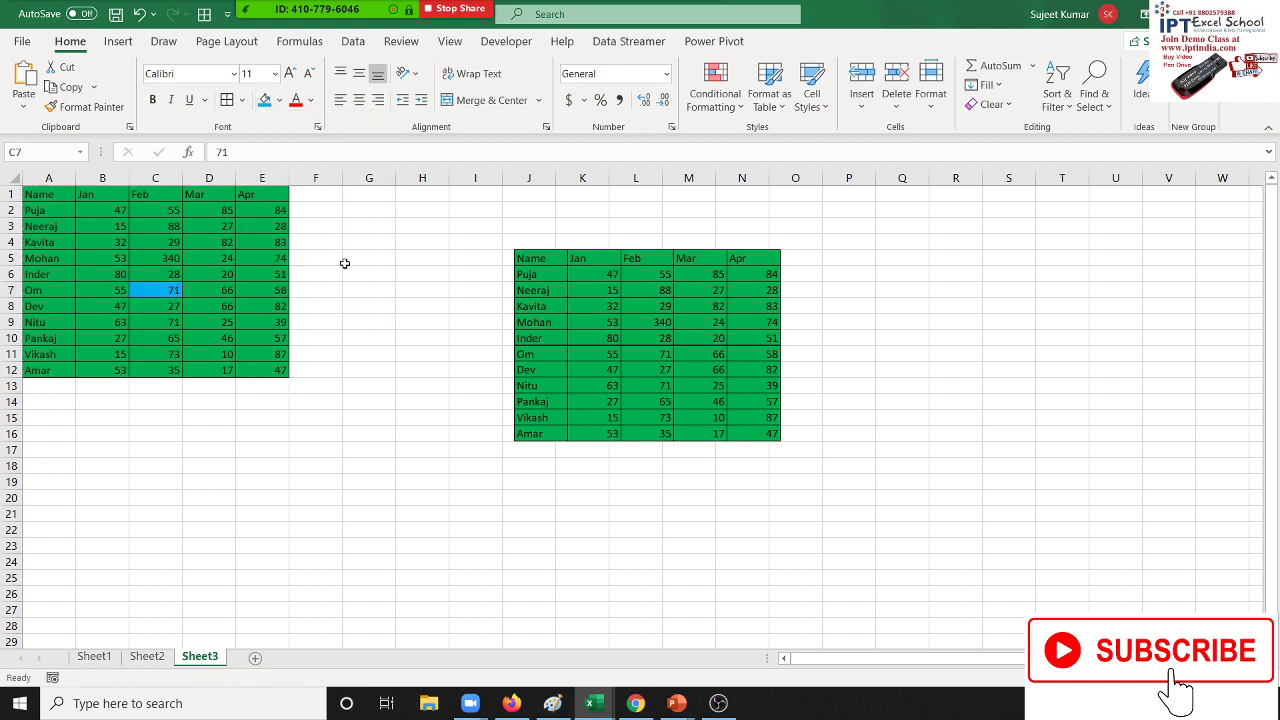
left_click(158, 308)
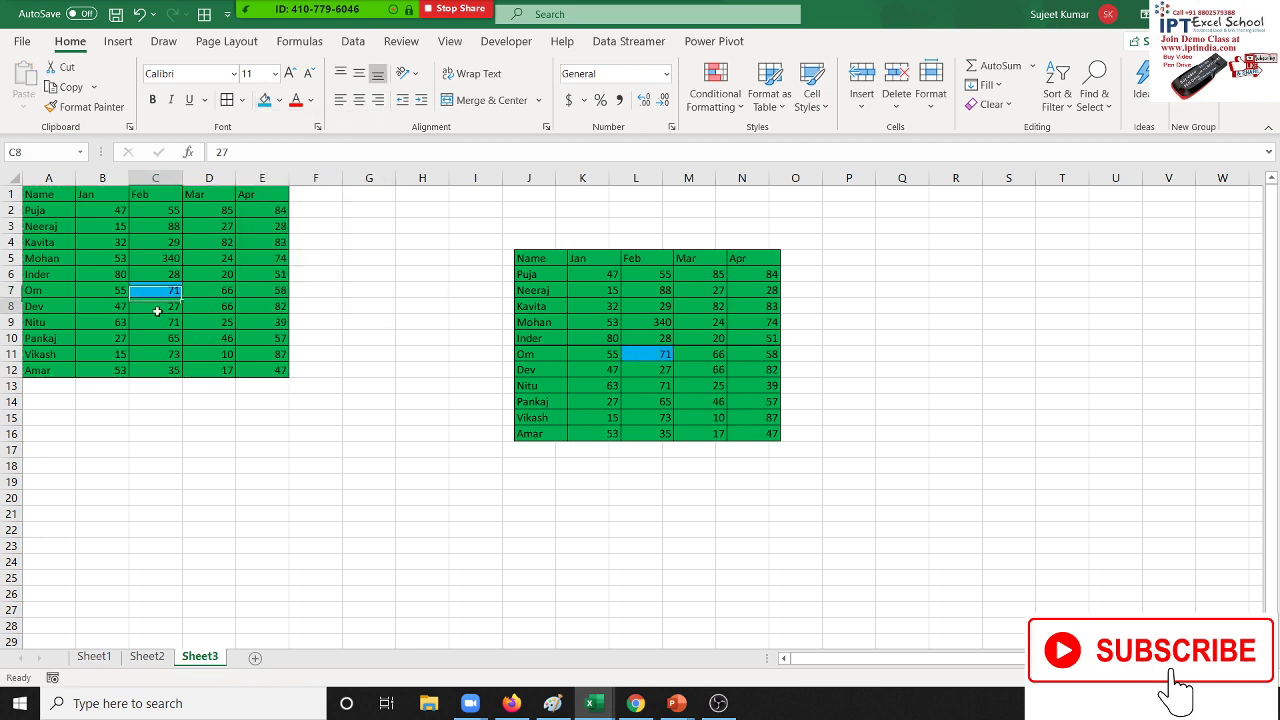
type("2")
key("Return")
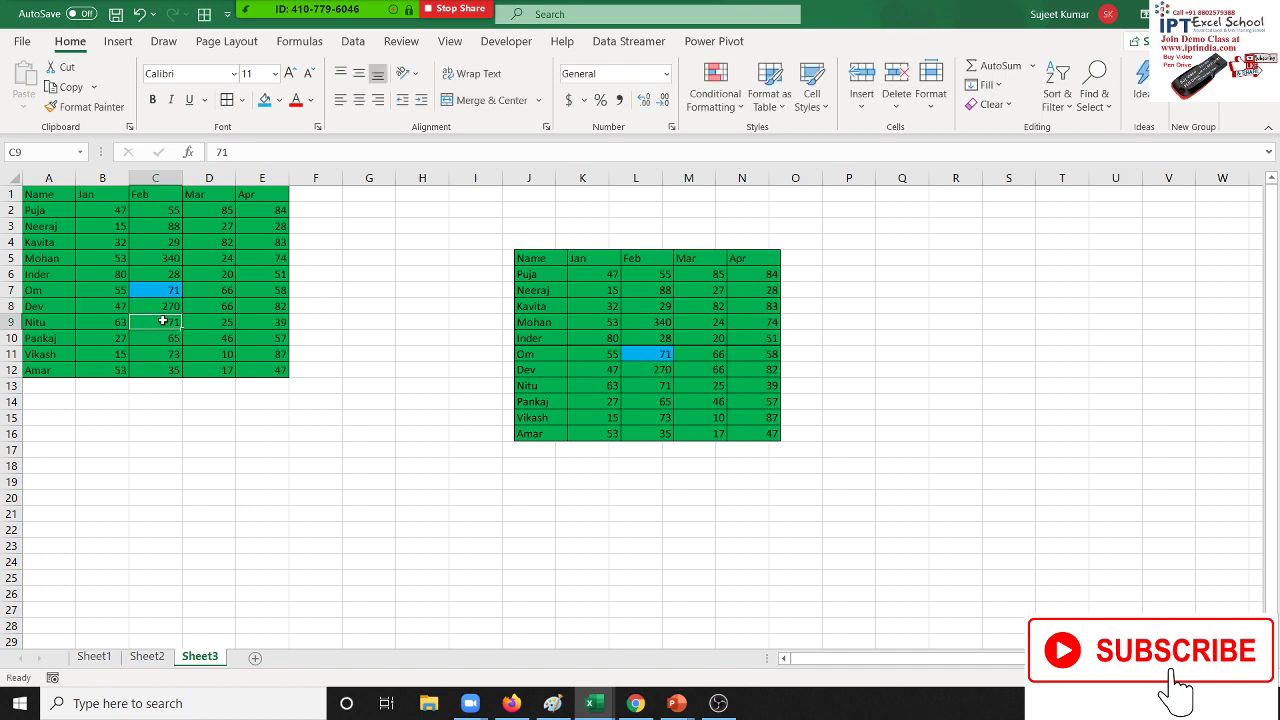
left_click(580, 360)
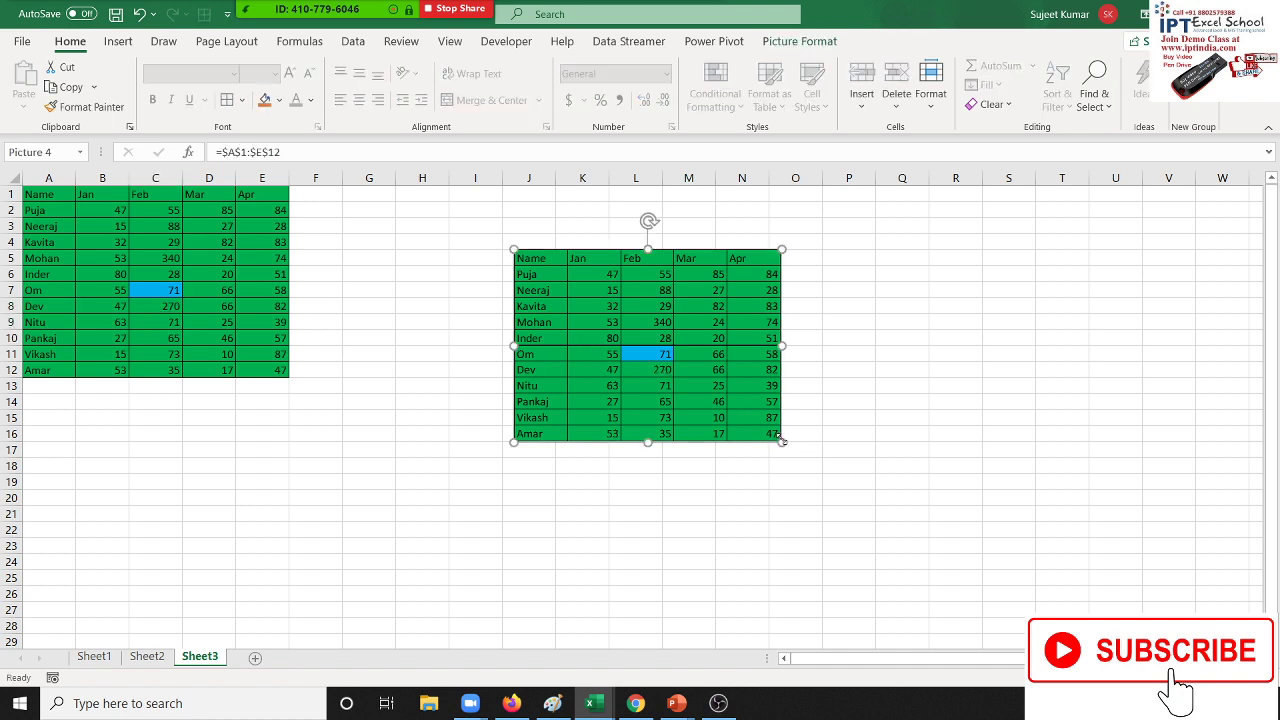
Shrink the linked table picture, rotate it to a slant, then enlarge it
mouse_move(781, 446)
left_mouse_down()
mouse_move(700, 391)
mouse_move(715, 394)
left_mouse_up()
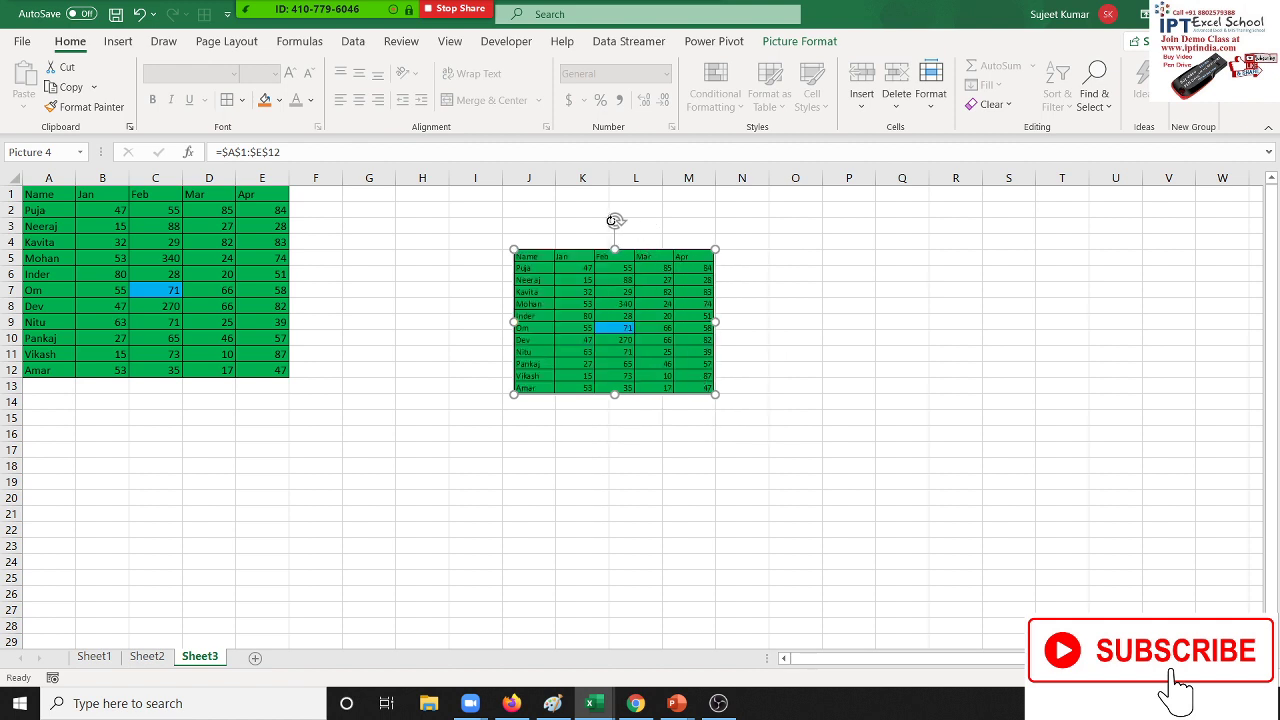
left_click_drag(615, 221, 653, 240)
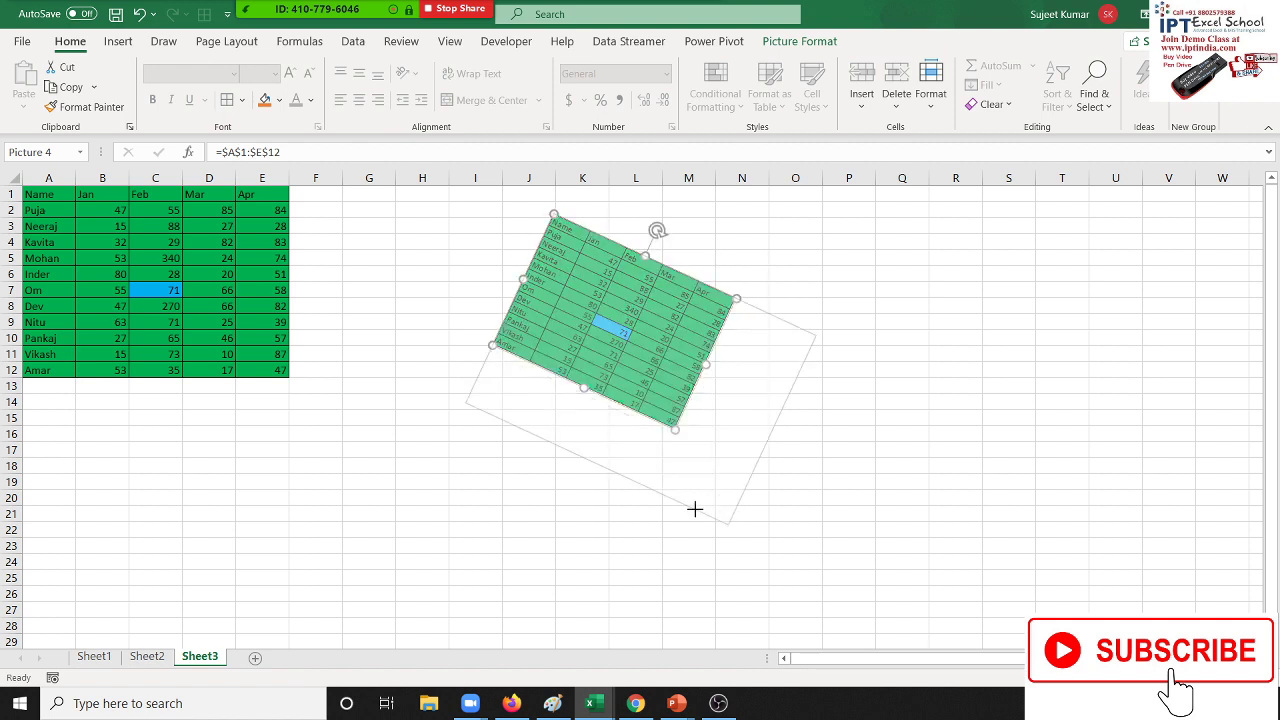
left_click_drag(675, 431, 694, 509)
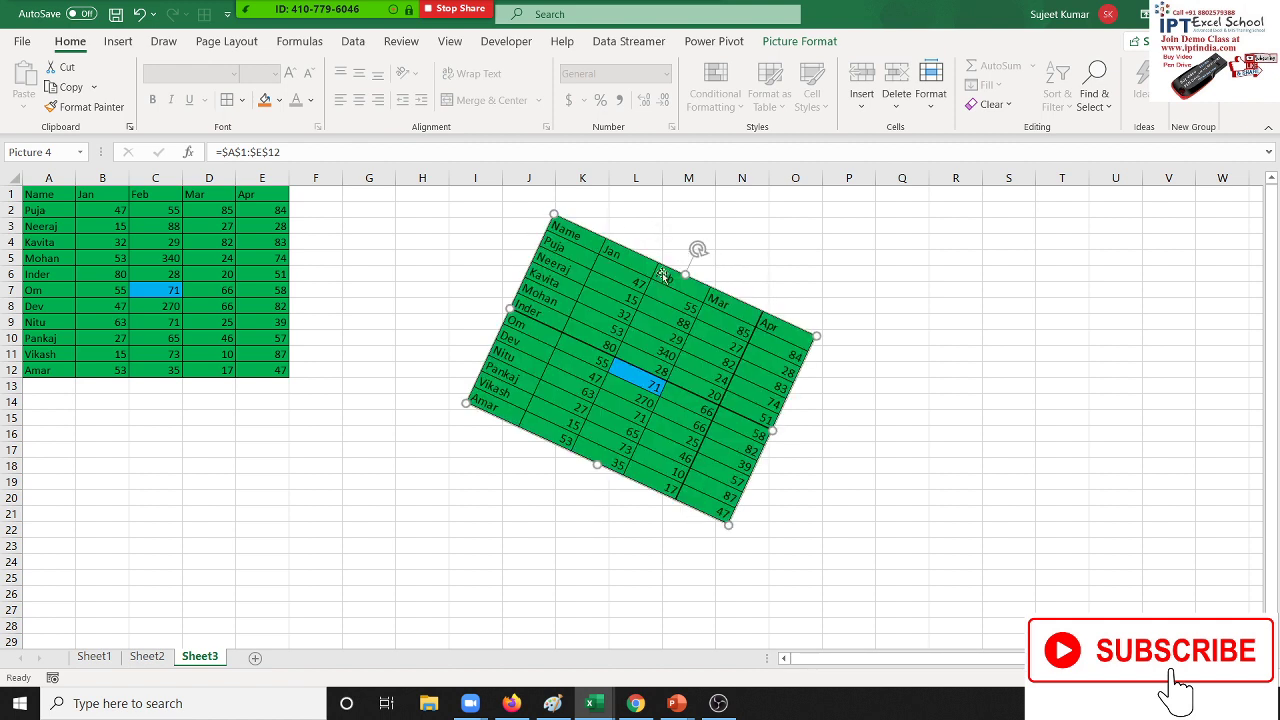
left_click(338, 480)
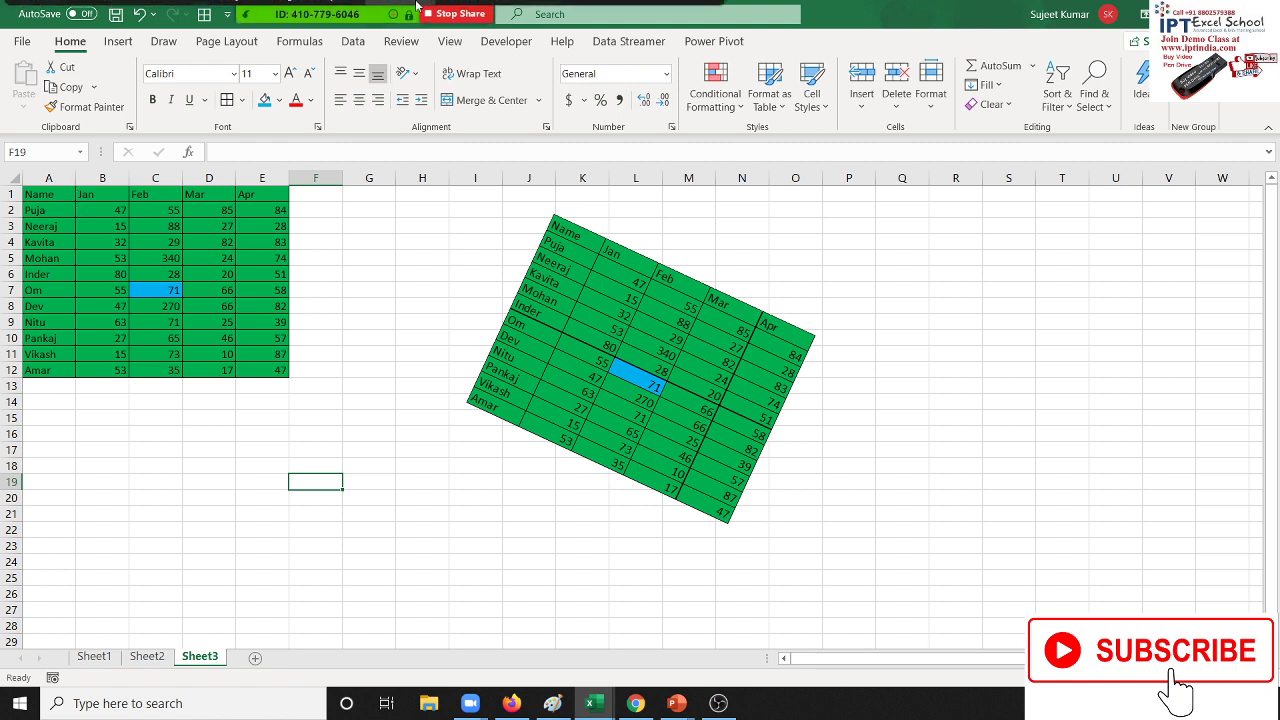
left_click(349, 30)
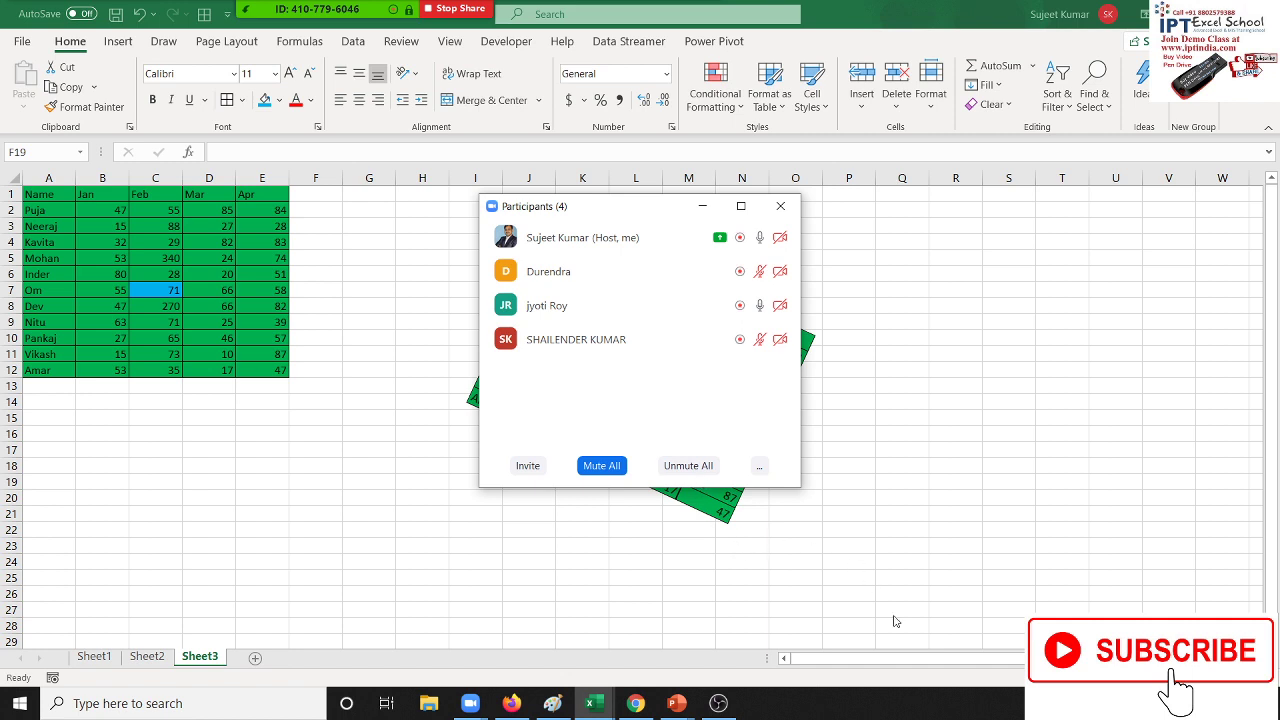
left_click(789, 219)
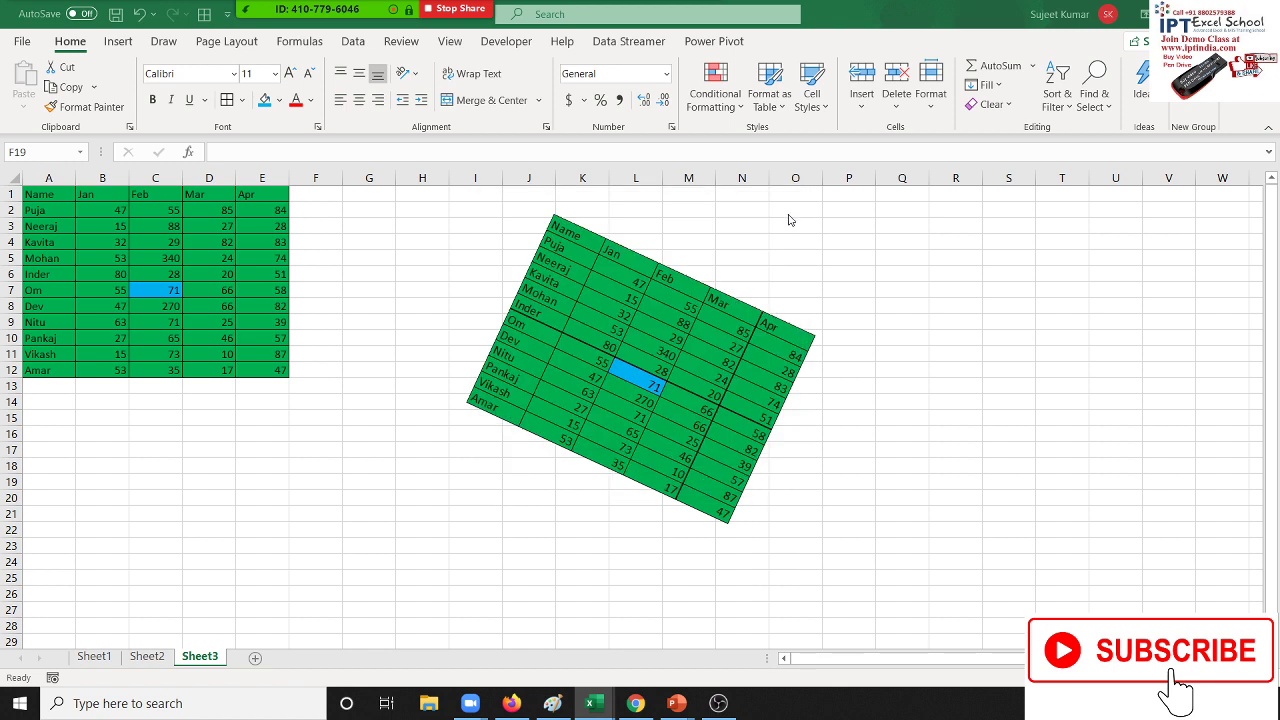
Add row 13 for Uday with the values 85, 36, 96 and 36
left_click(629, 380)
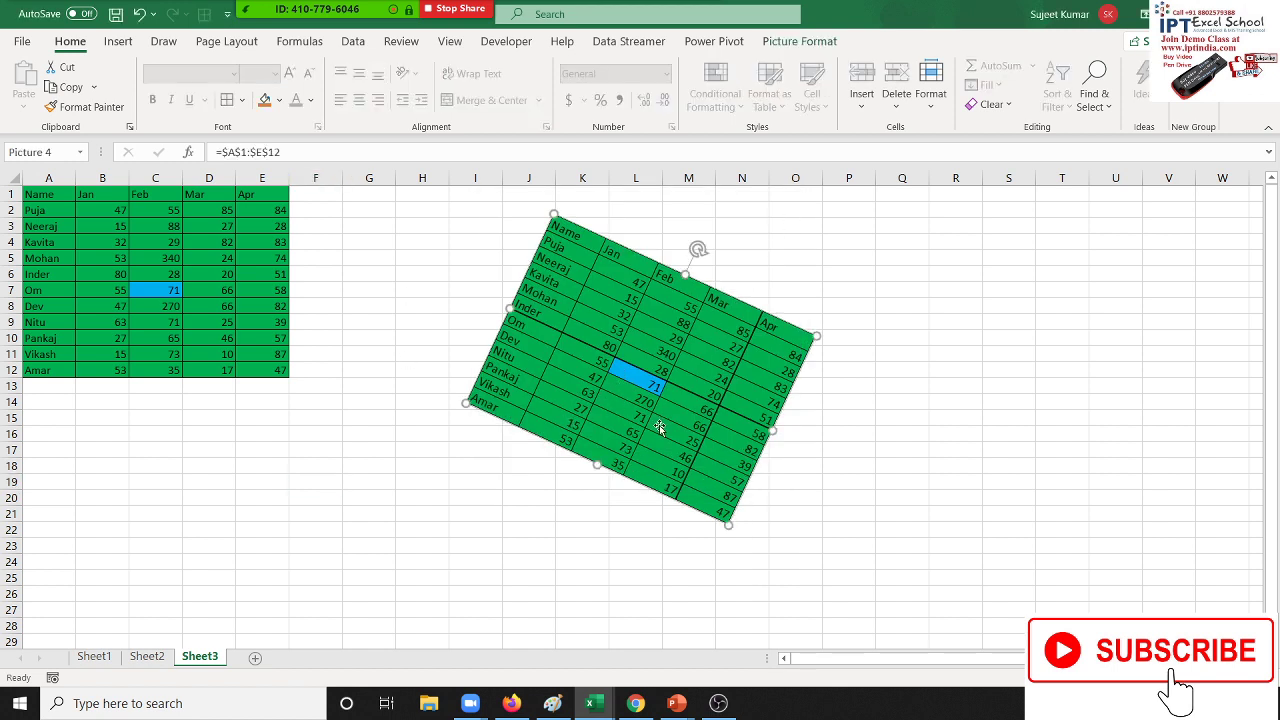
left_click(76, 392)
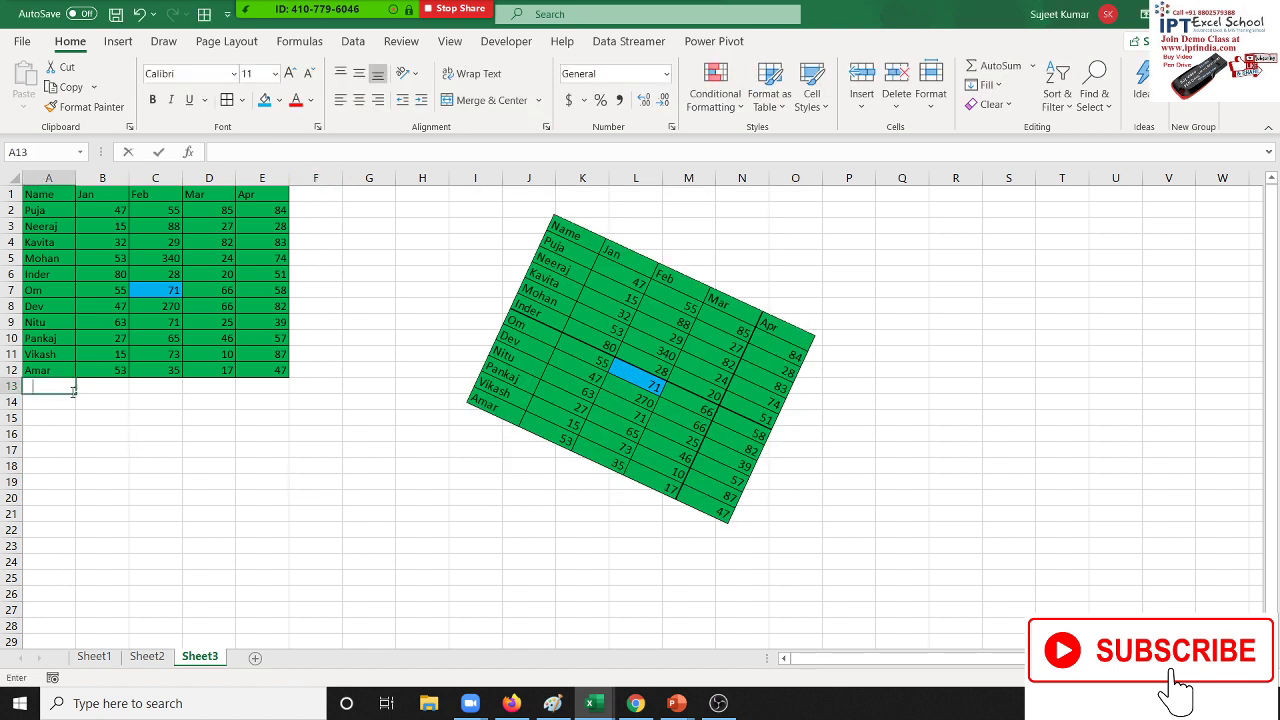
type("Uday")
key("Return")
key("Up")
key("Right")
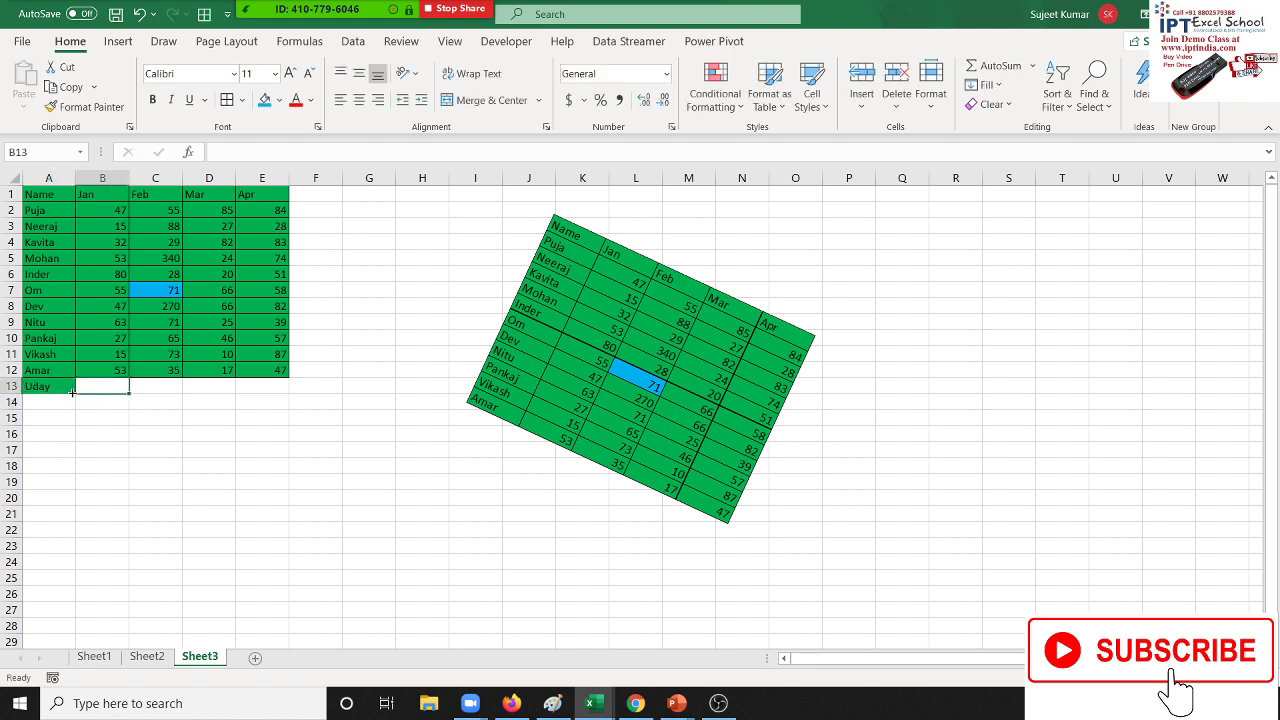
type("85")
key("Tab")
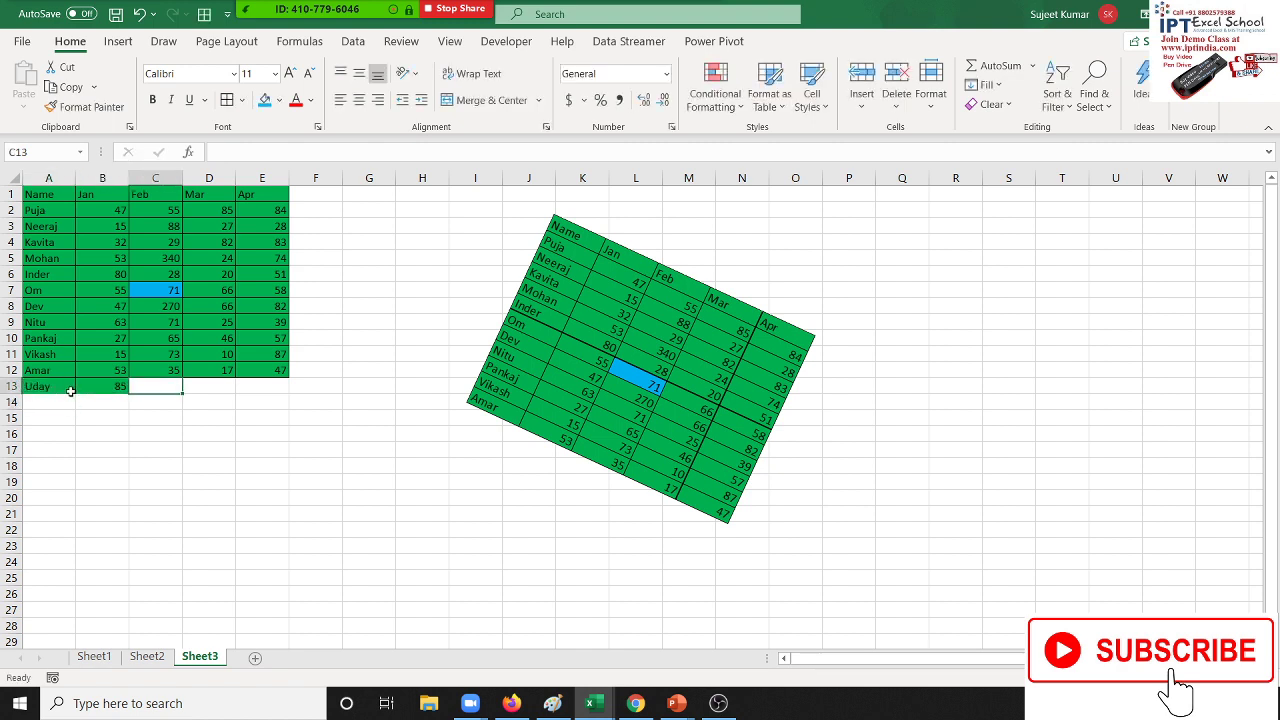
type("36")
key("Tab")
type("96")
key("Tab")
type("36")
key("Tab")
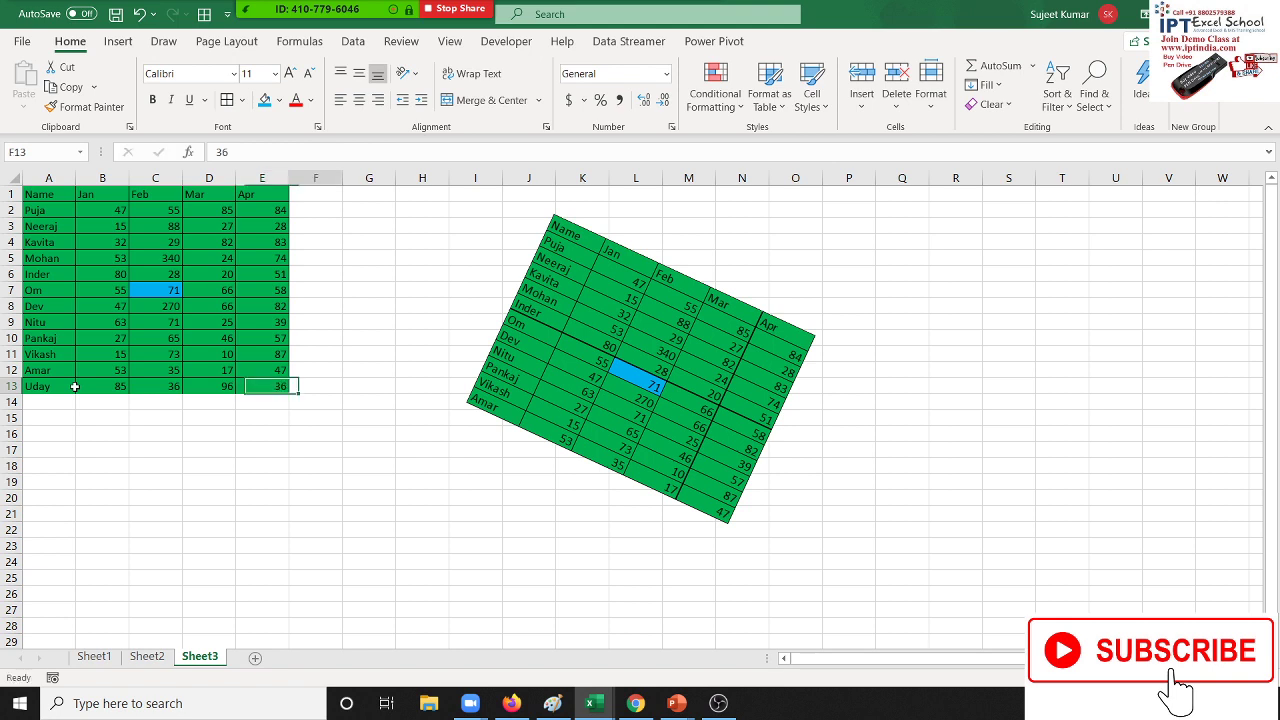
key("Return")
Change Pankaj's Jan value in B10 from 27 to 270
left_click(607, 408)
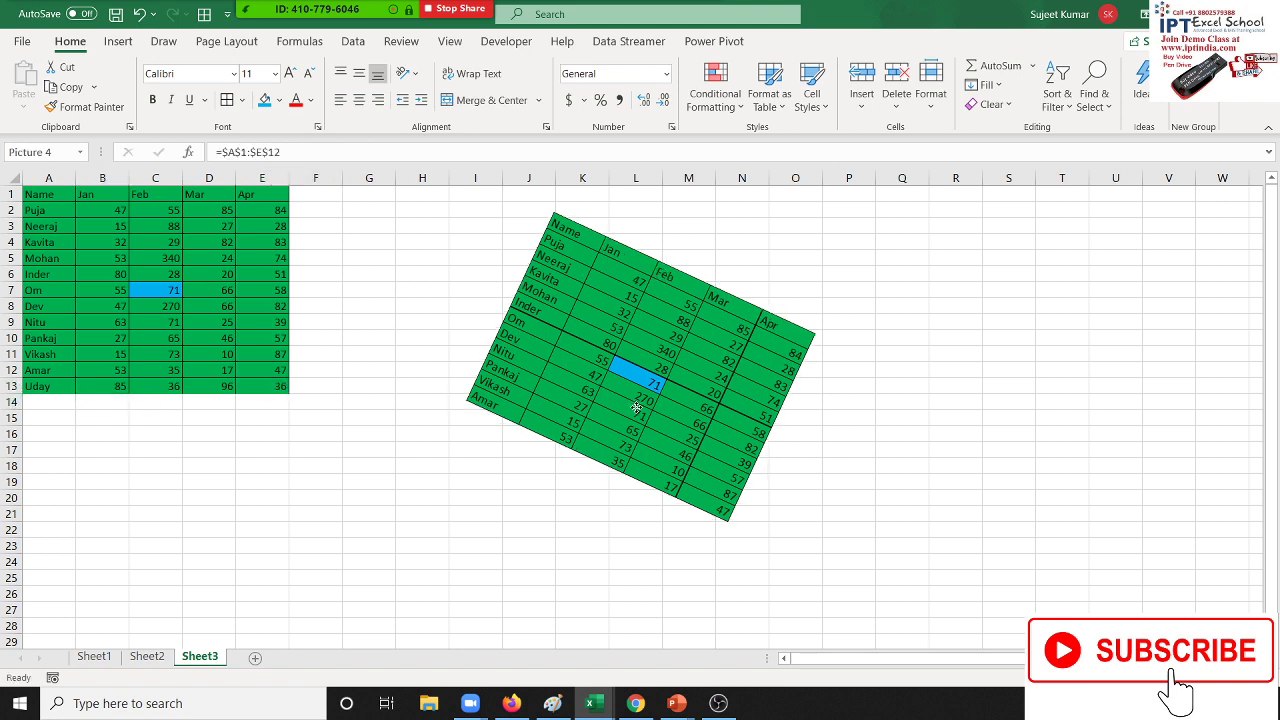
left_click(27, 372)
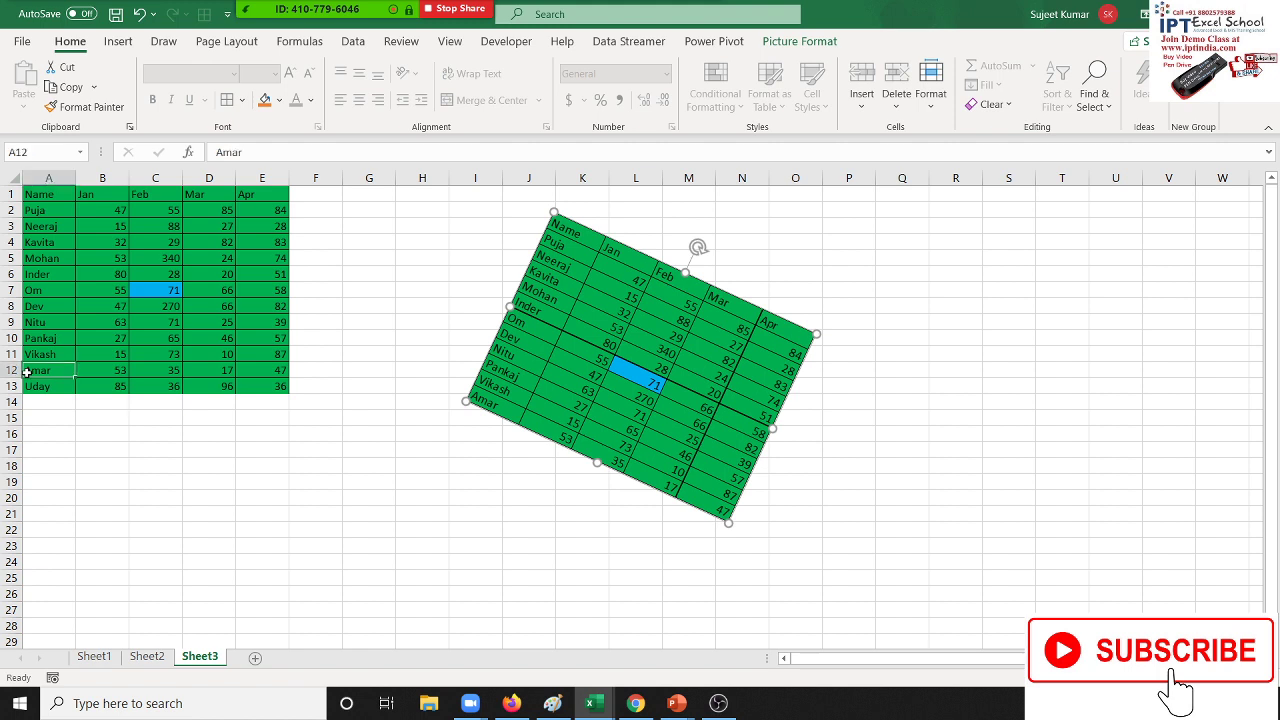
left_click(96, 346)
type("270")
key("Return")
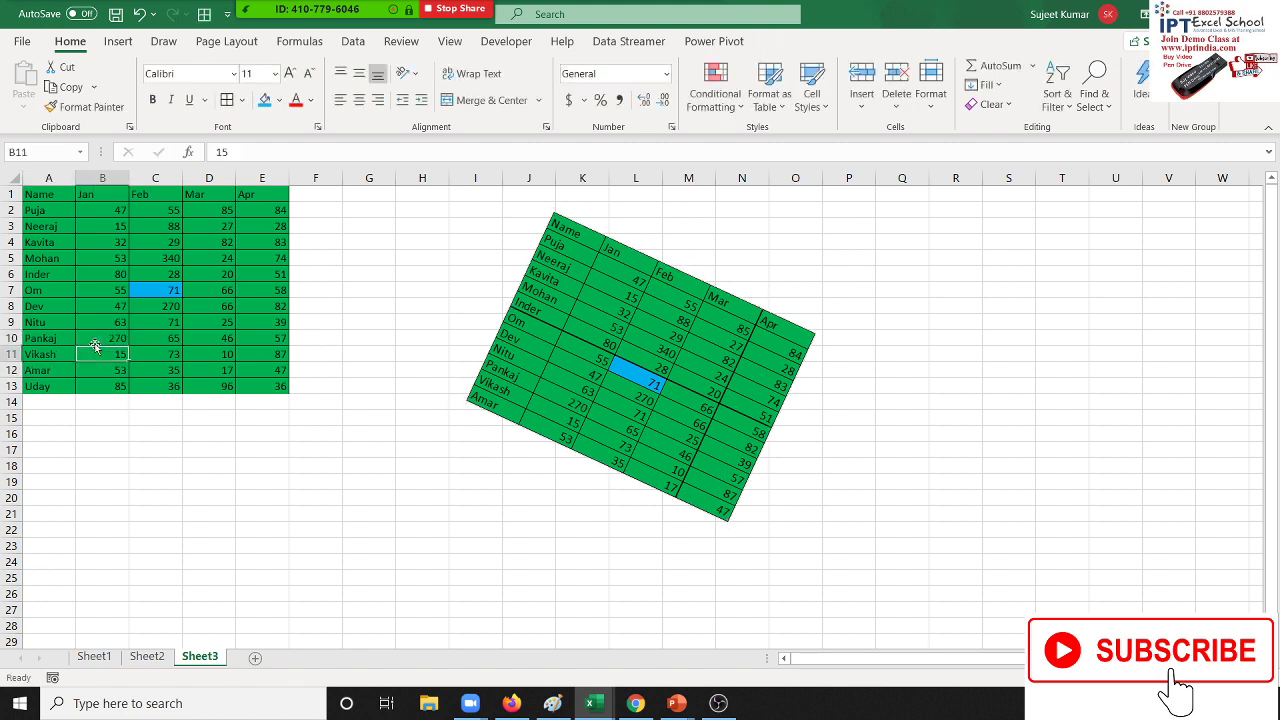
Change the linked picture's reference from =$A$1:$E$12 to =$A$1:$E$13 to show Uday's row
left_click(579, 413)
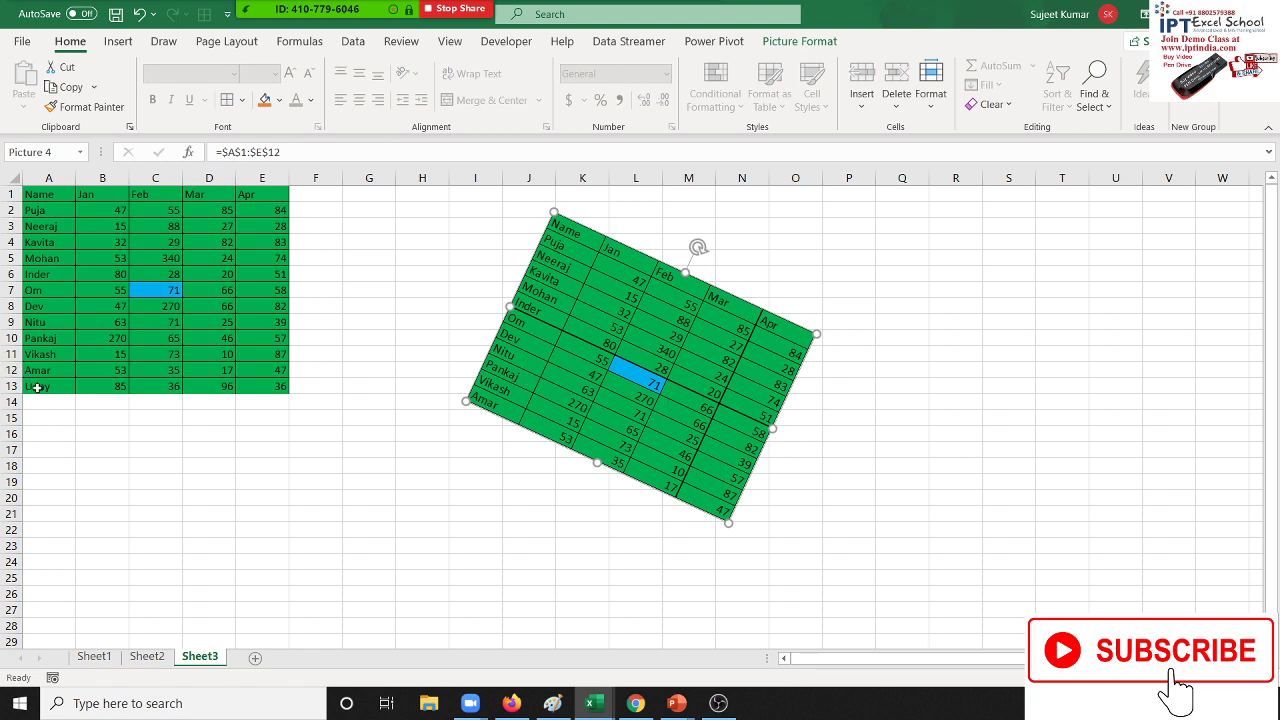
mouse_move(38, 387)
left_mouse_down()
mouse_move(246, 405)
mouse_move(270, 388)
left_mouse_up()
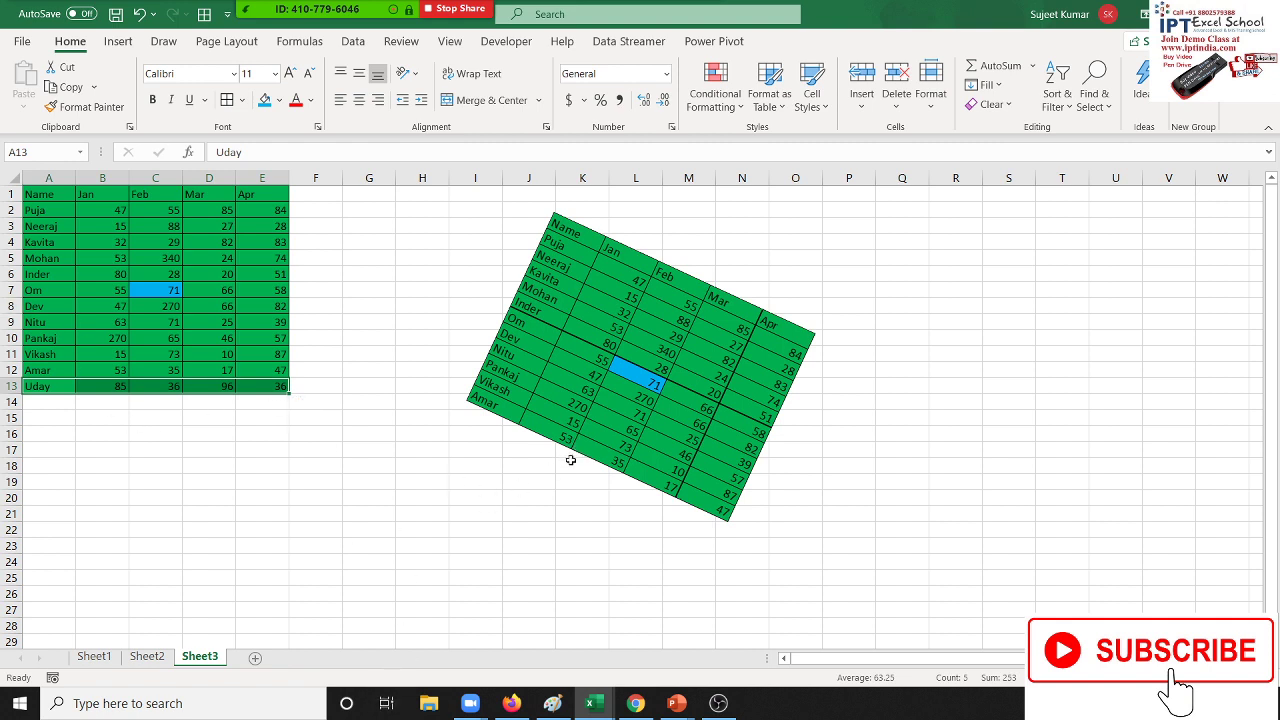
left_click(628, 410)
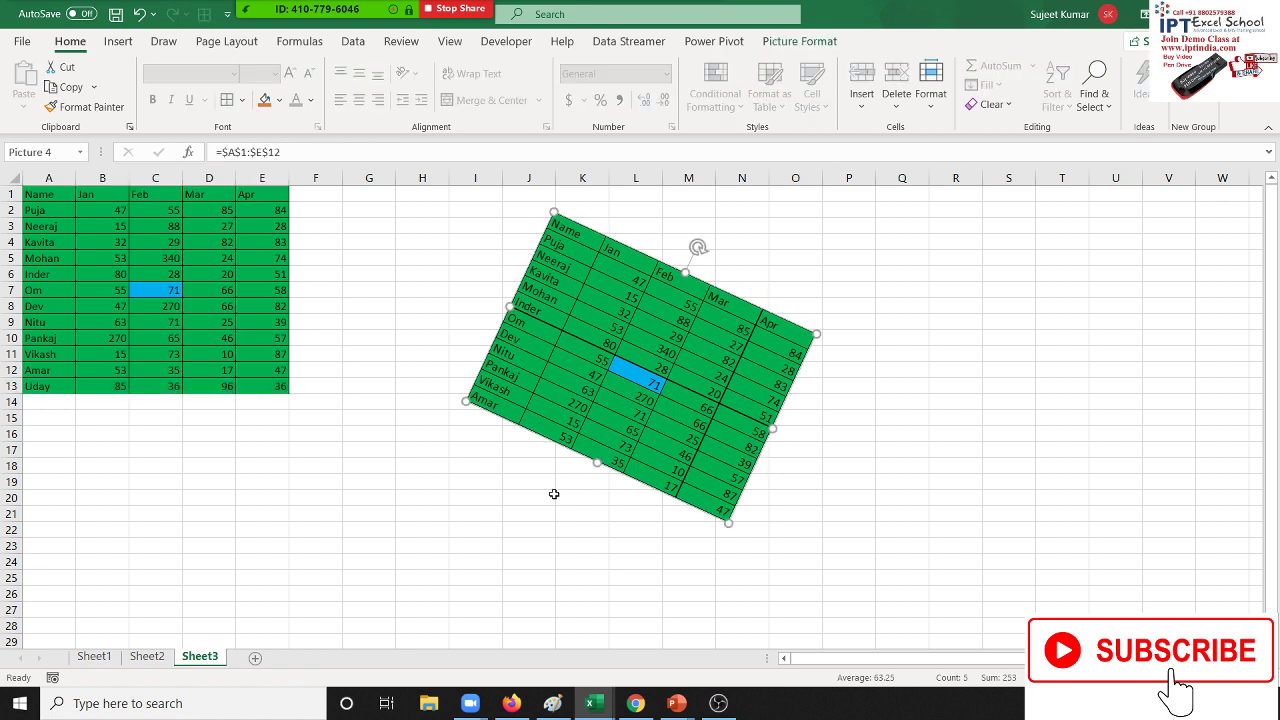
left_click(554, 552)
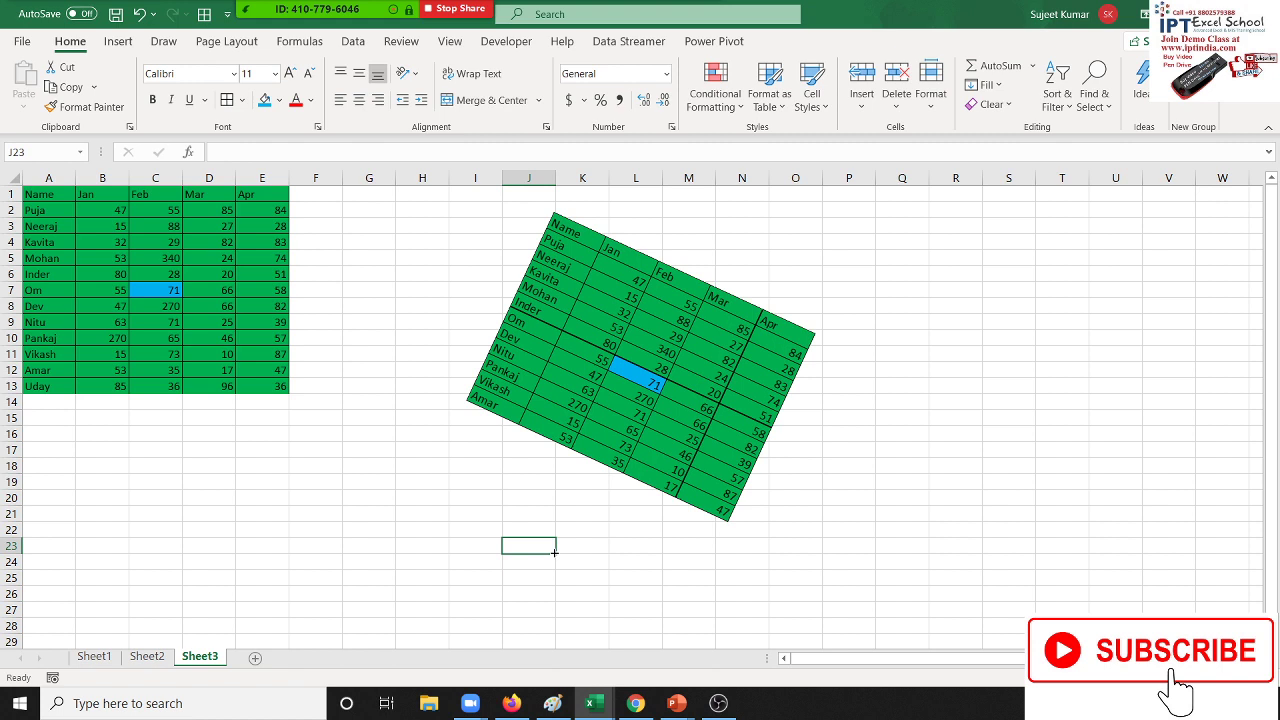
left_click(592, 456)
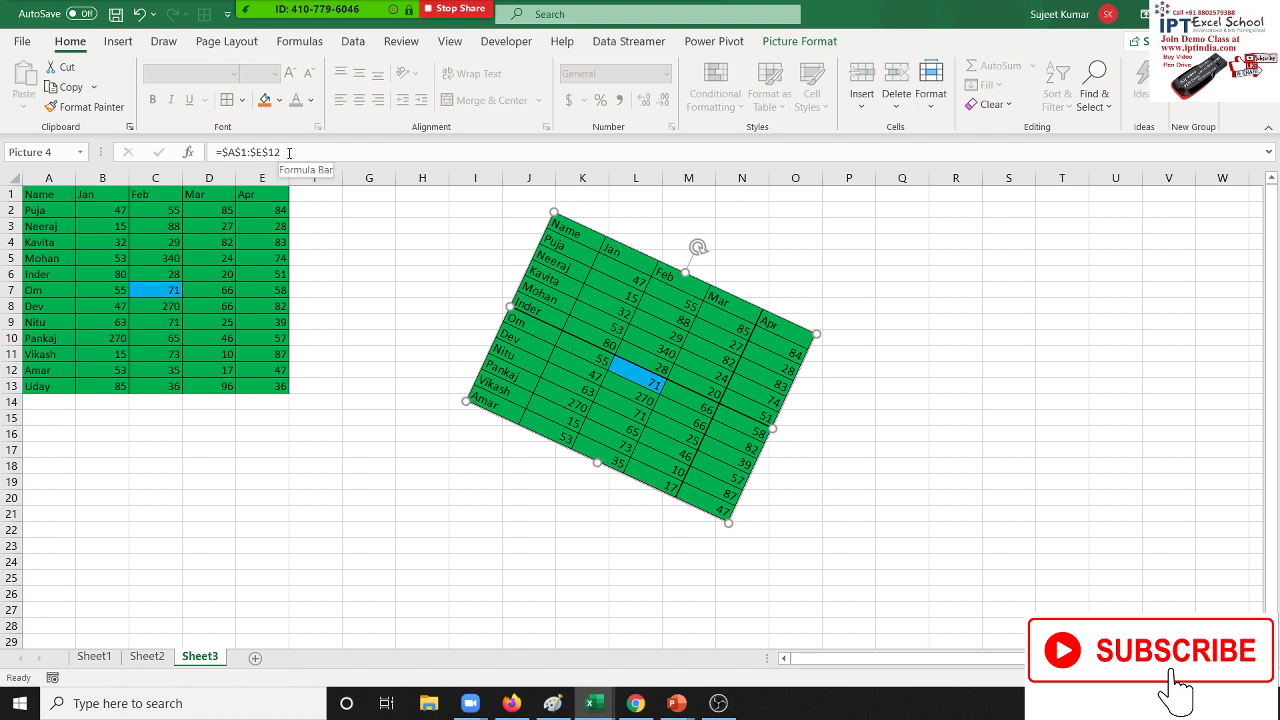
left_click(289, 152)
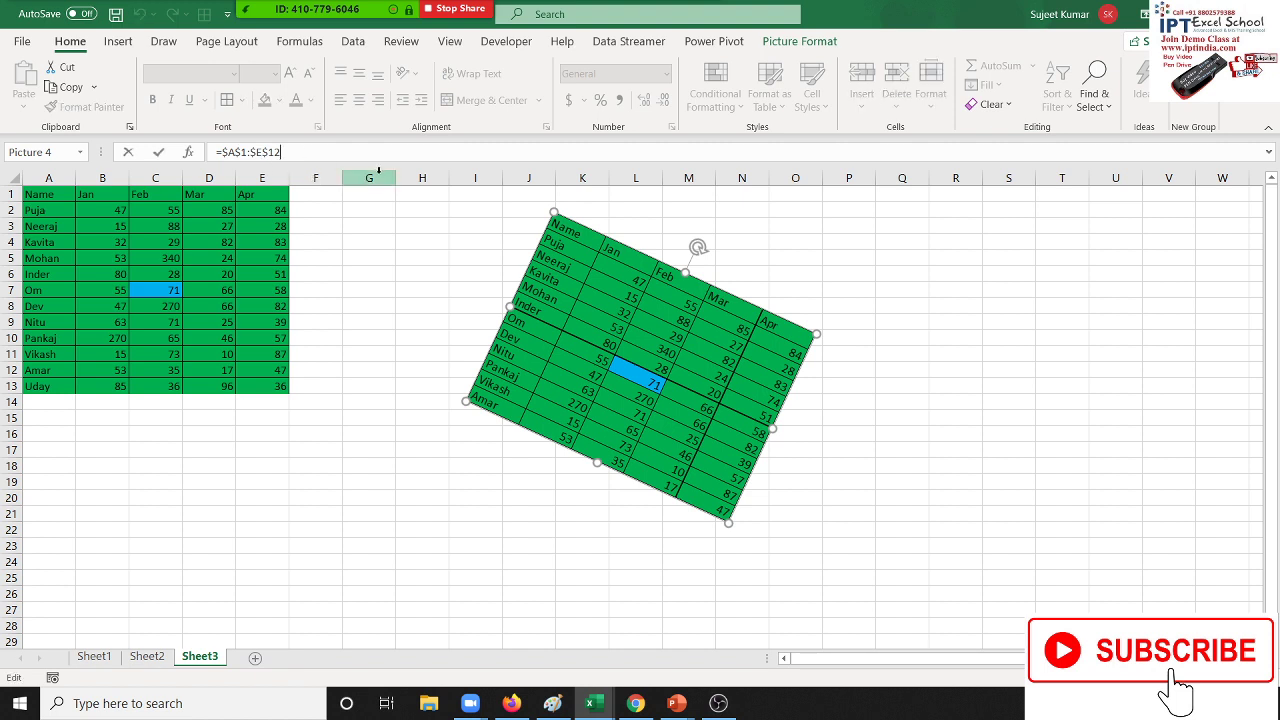
key("BackSpace")
type("3")
key("Return")
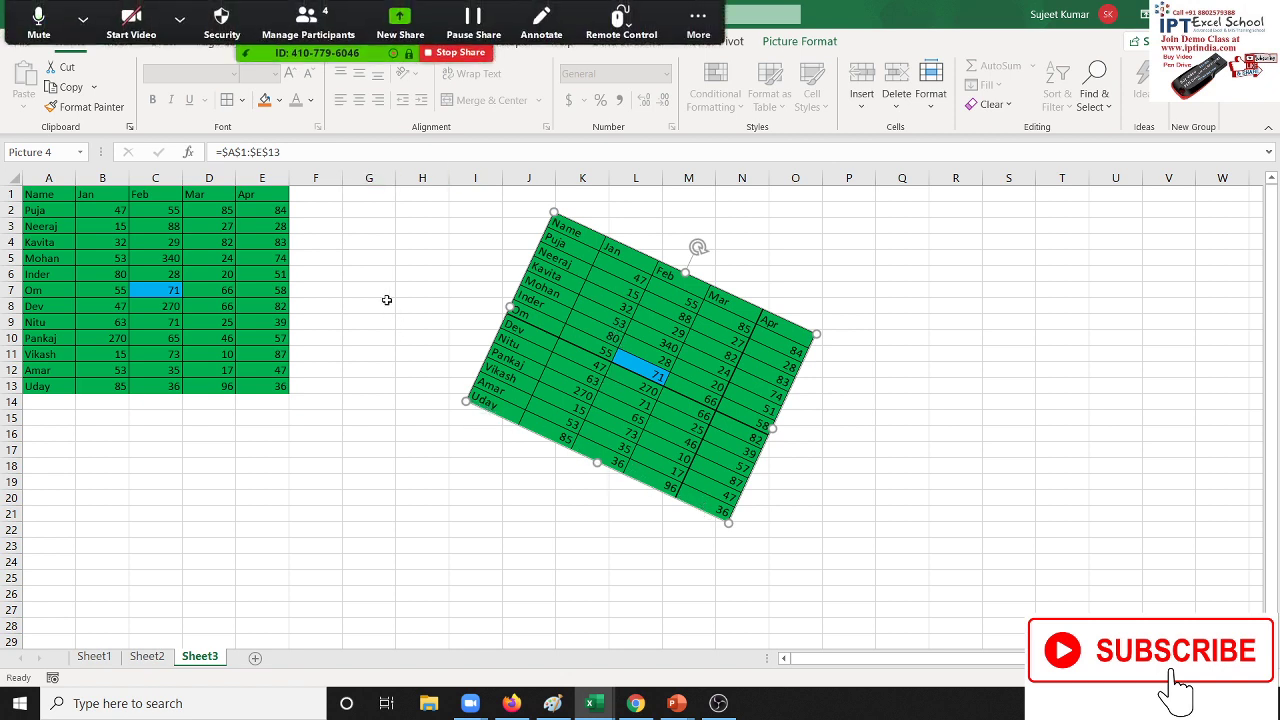
Enter the heading 'May' in F1, followed by 85, 74, 25 and 65 in F2:F5
left_click(317, 194)
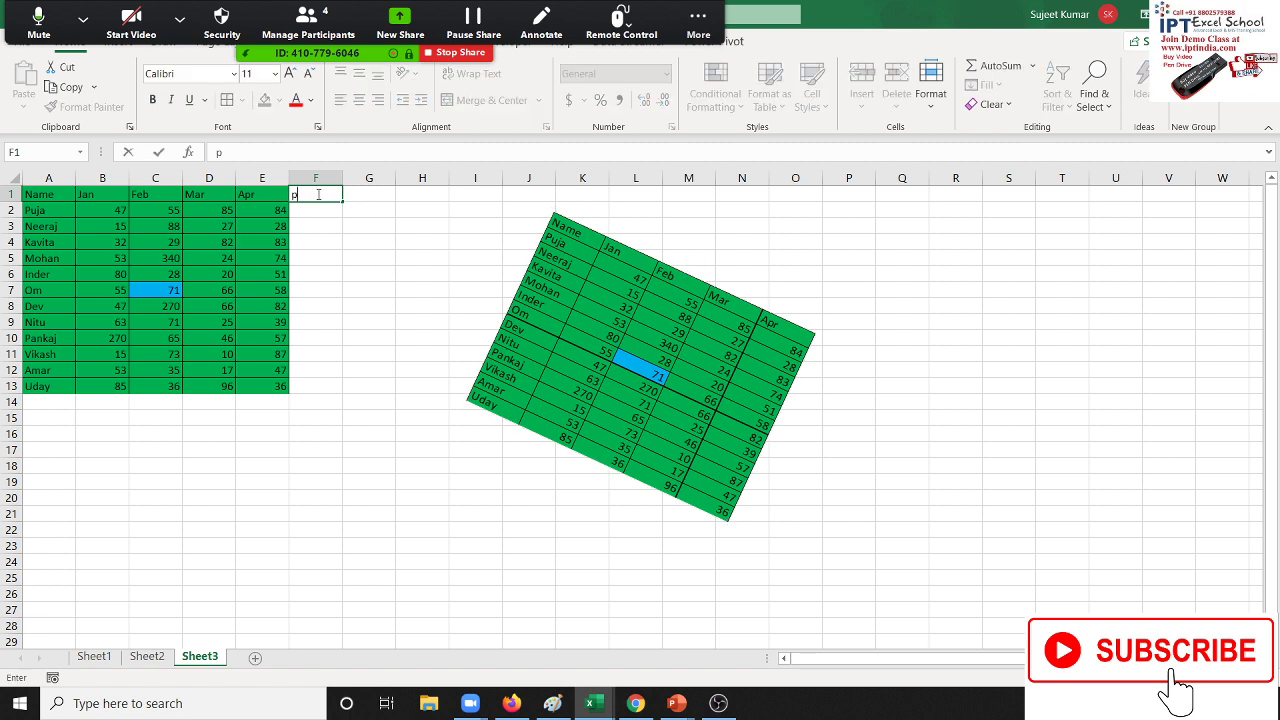
type("Ma")
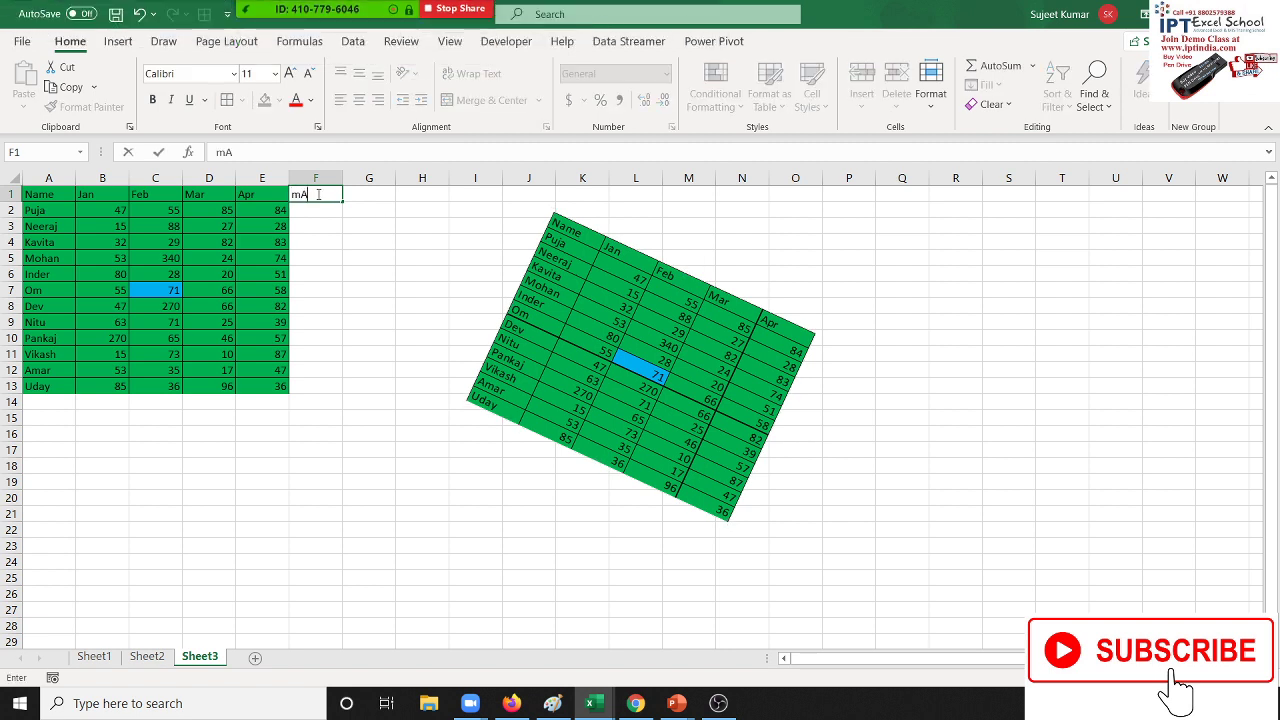
type("y")
key("Return")
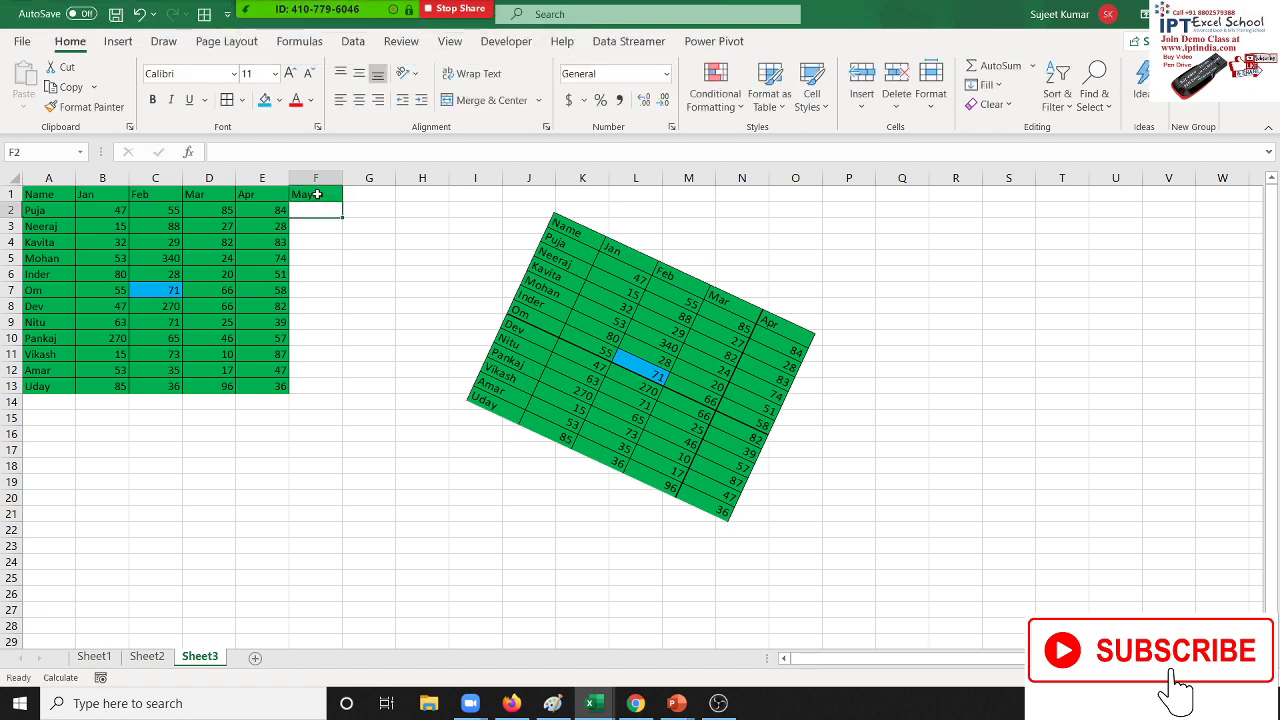
type("85")
key("Return")
type("36")
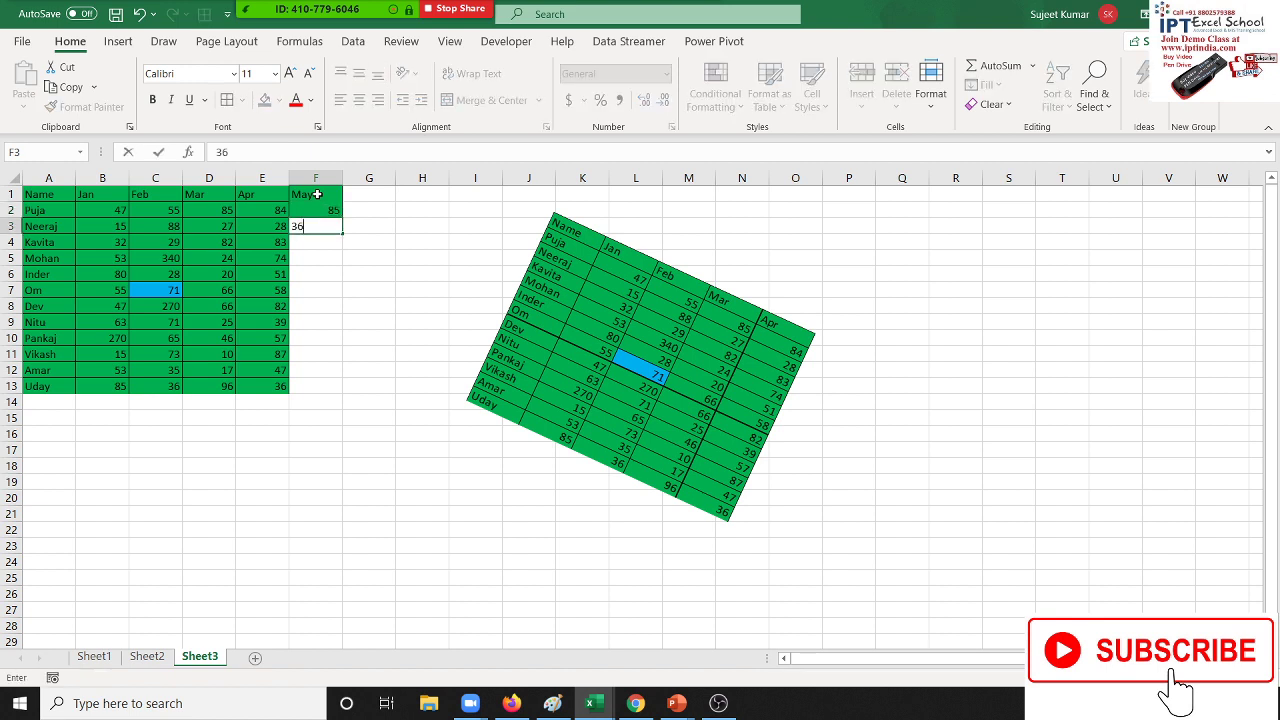
type("96")
key("Return")
key("Up")
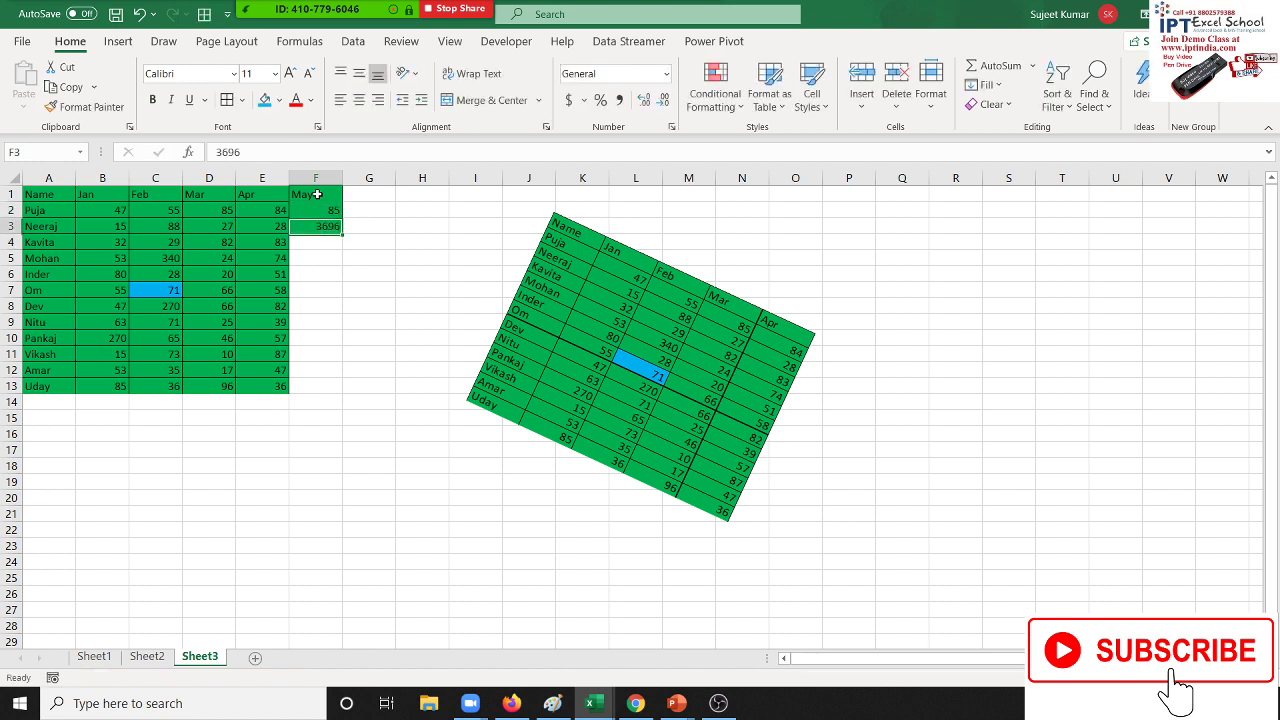
type("74")
key("Return")
type("25")
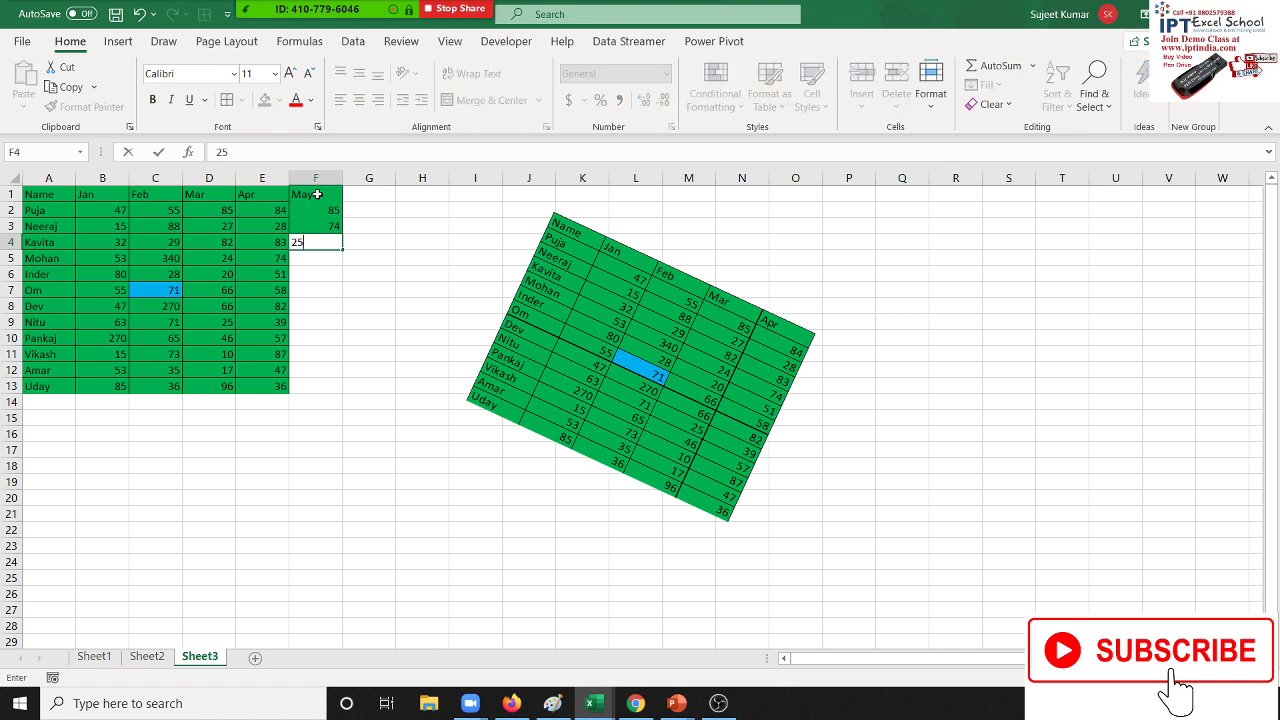
key("Return")
type("65")
key("Return")
Fill F6:F13 with 6, 45, 96, 85, 25, 65, 45 and 25, then select the May column
type("6")
key("Return")
type("45")
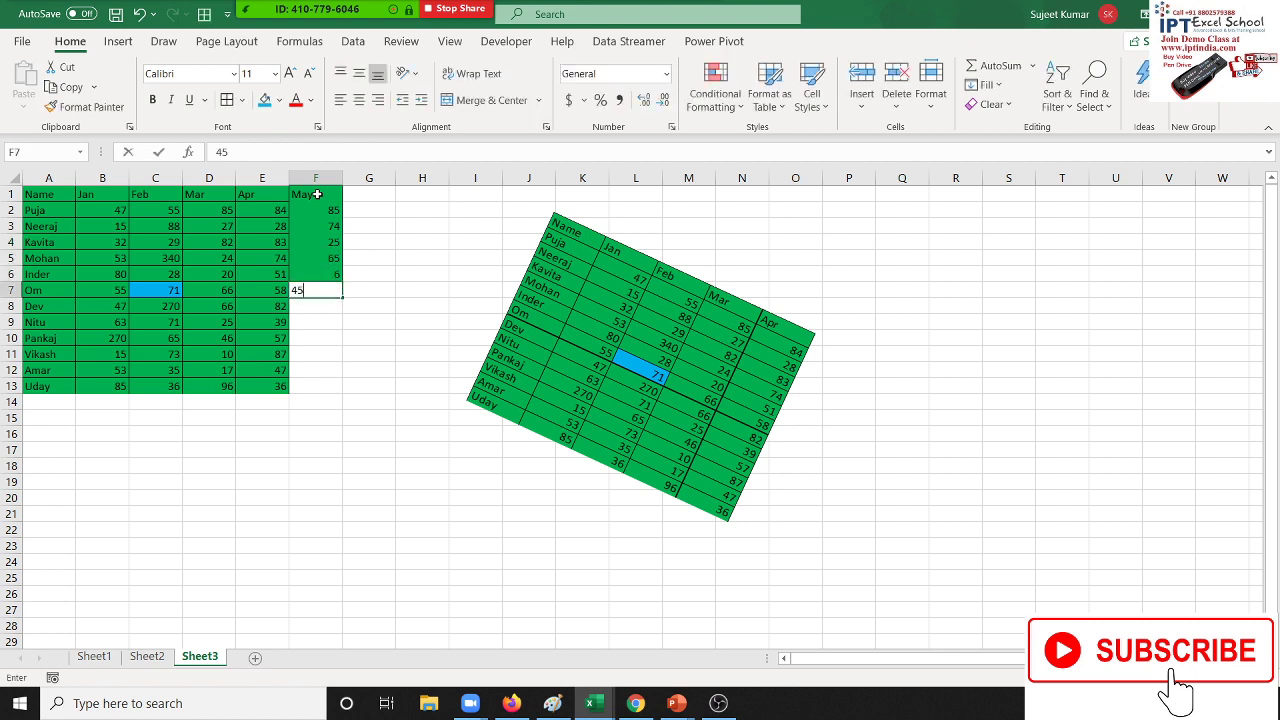
key("Return")
type("96")
key("Return")
type("85")
key("Return")
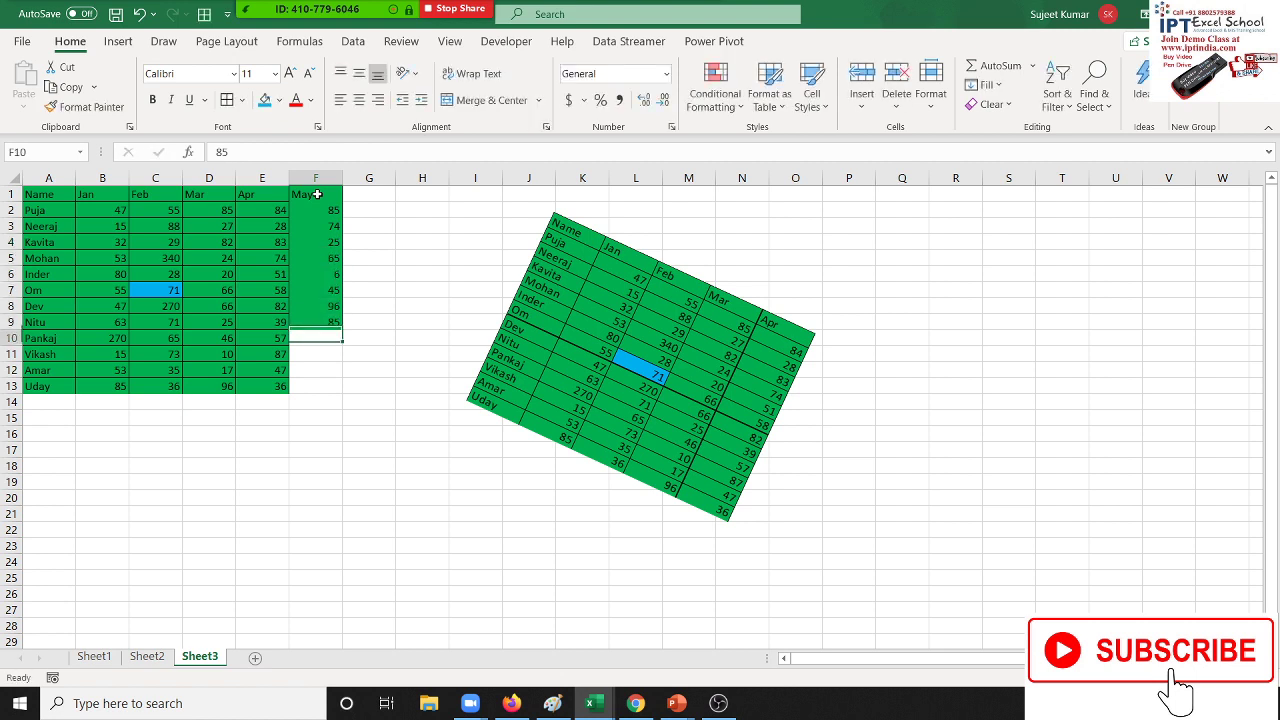
type("25")
key("Return")
type("65")
key("Return")
type("4")
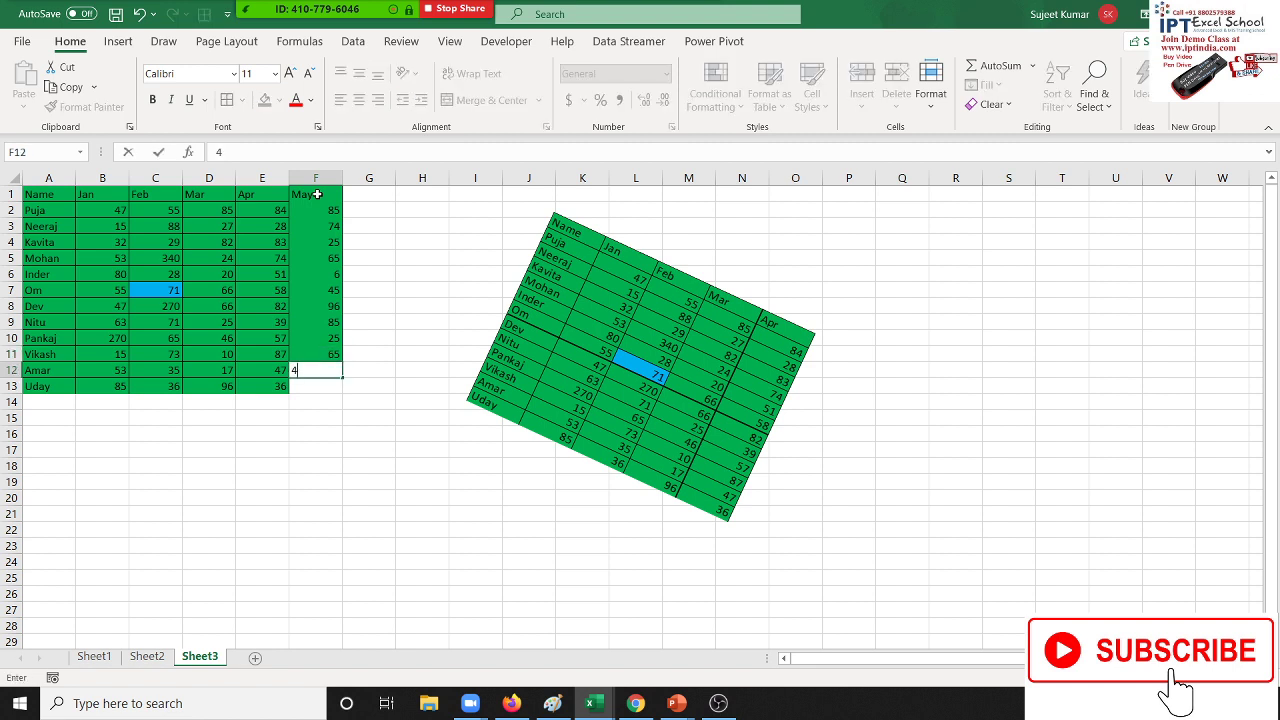
type("5")
key("Return")
type("25")
key("Return")
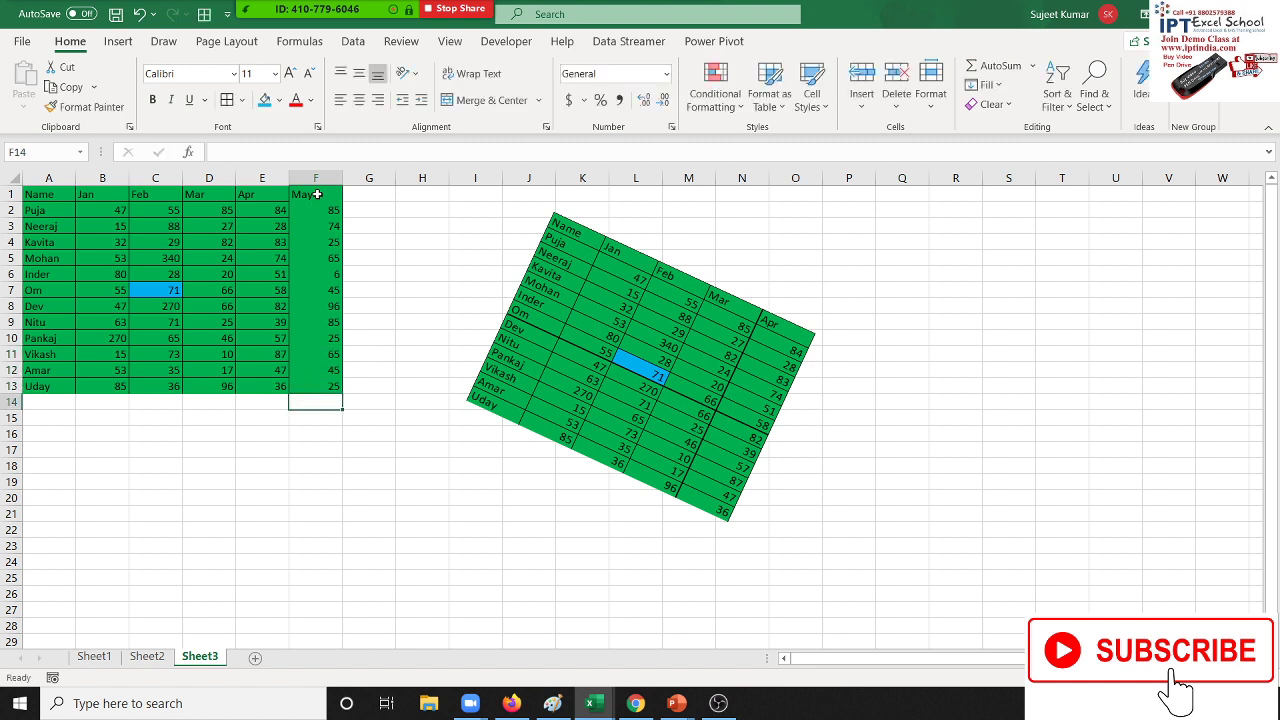
left_click_drag(317, 194, 338, 388)
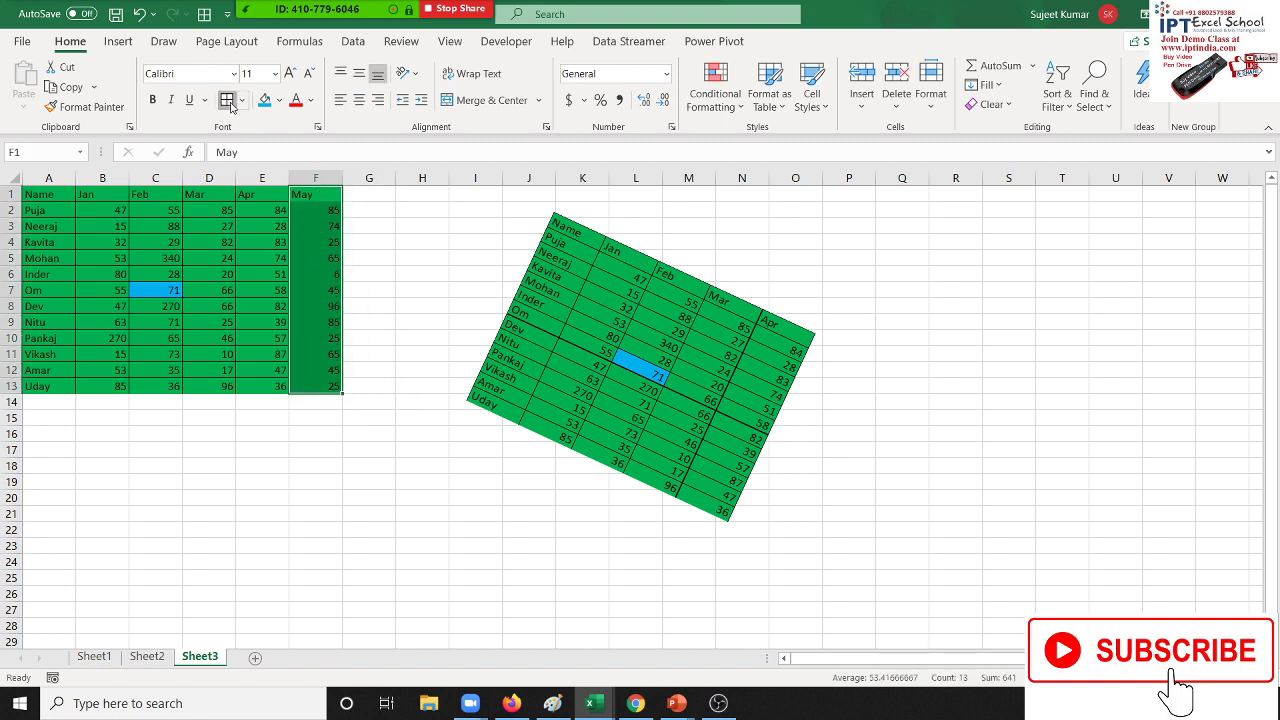
Extend the linked picture's source range to $A$1:$F$13
left_click(256, 328)
left_click(684, 398)
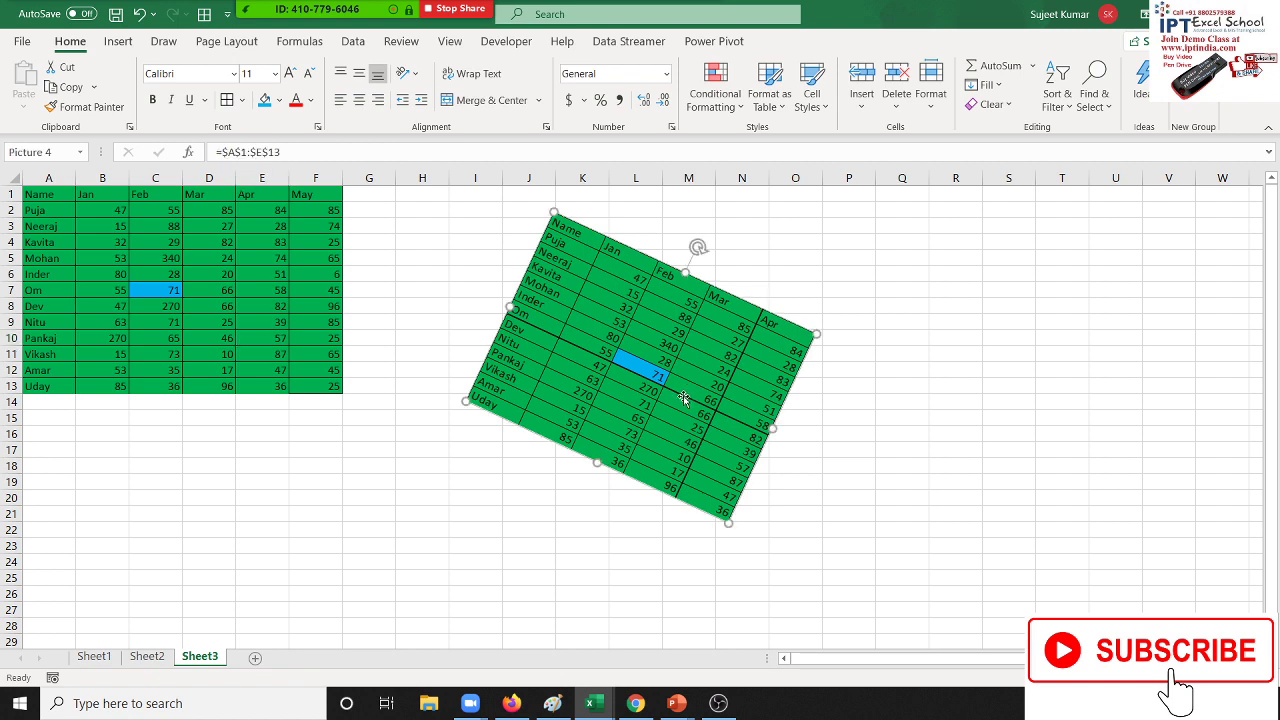
left_click(253, 152)
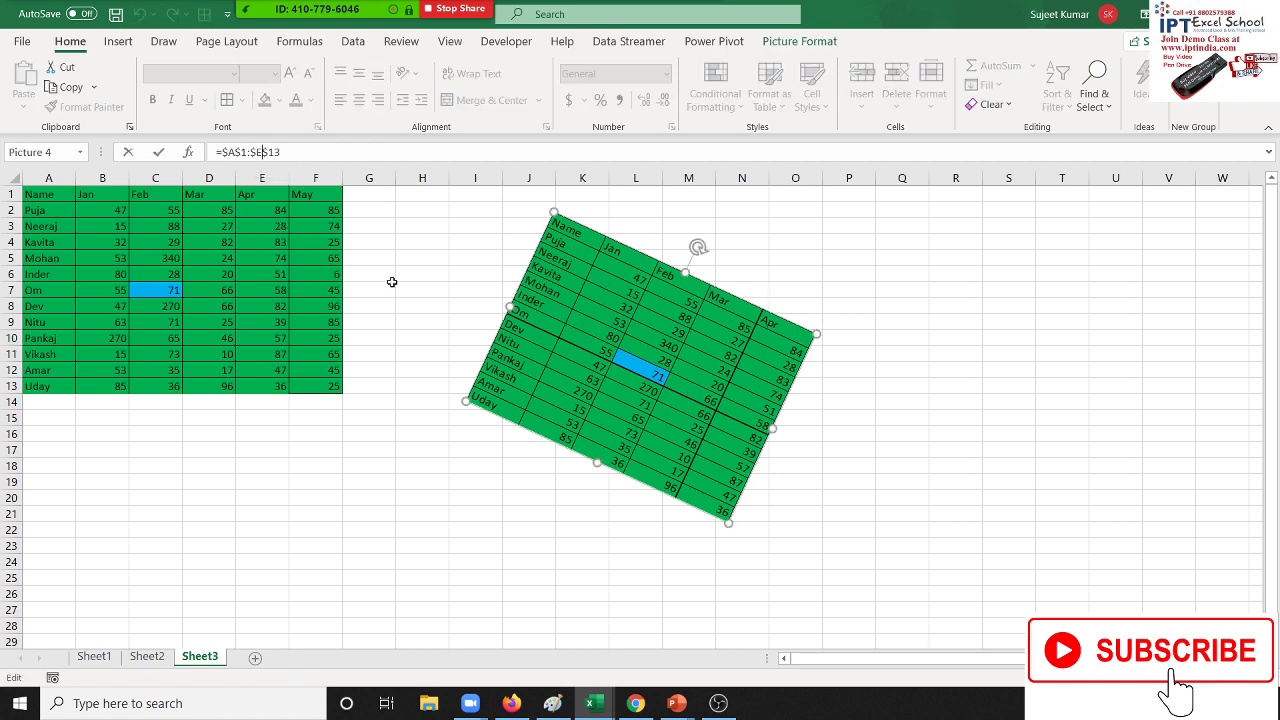
key("BackSpace")
type("F")
key("Return")
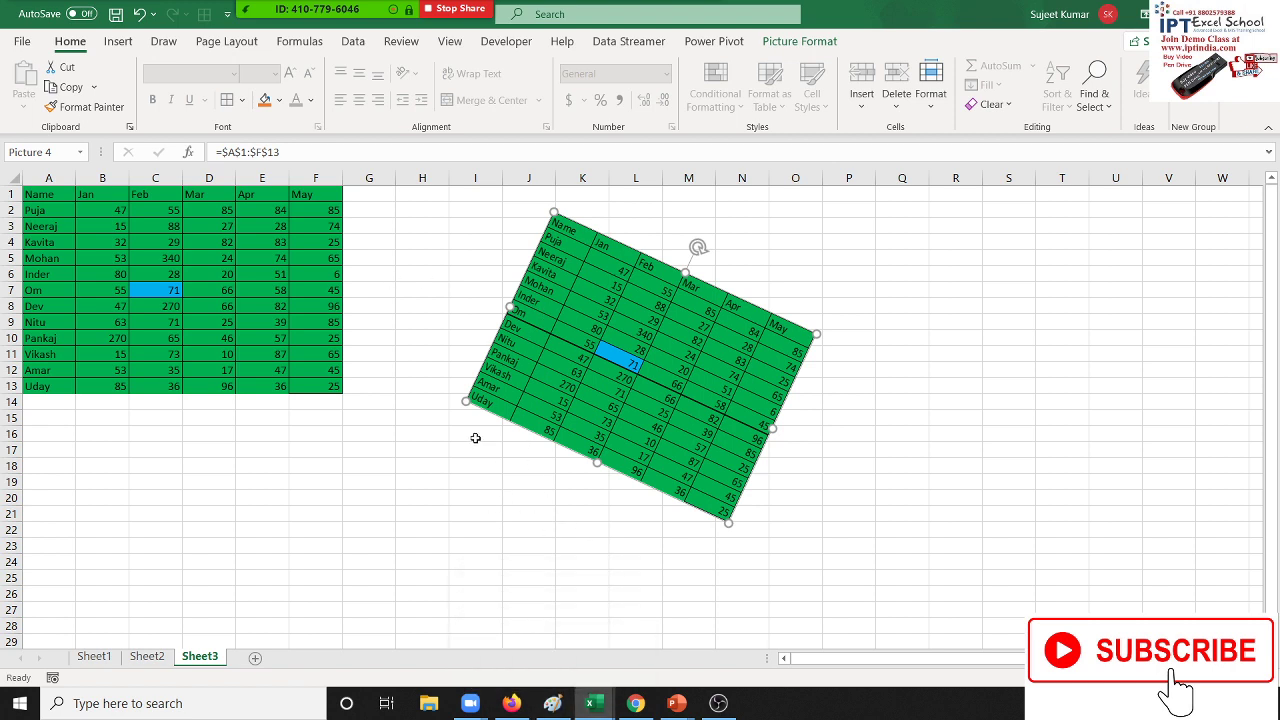
Delete the rotated linked picture from Sheet3
left_click_drag(576, 384, 609, 365)
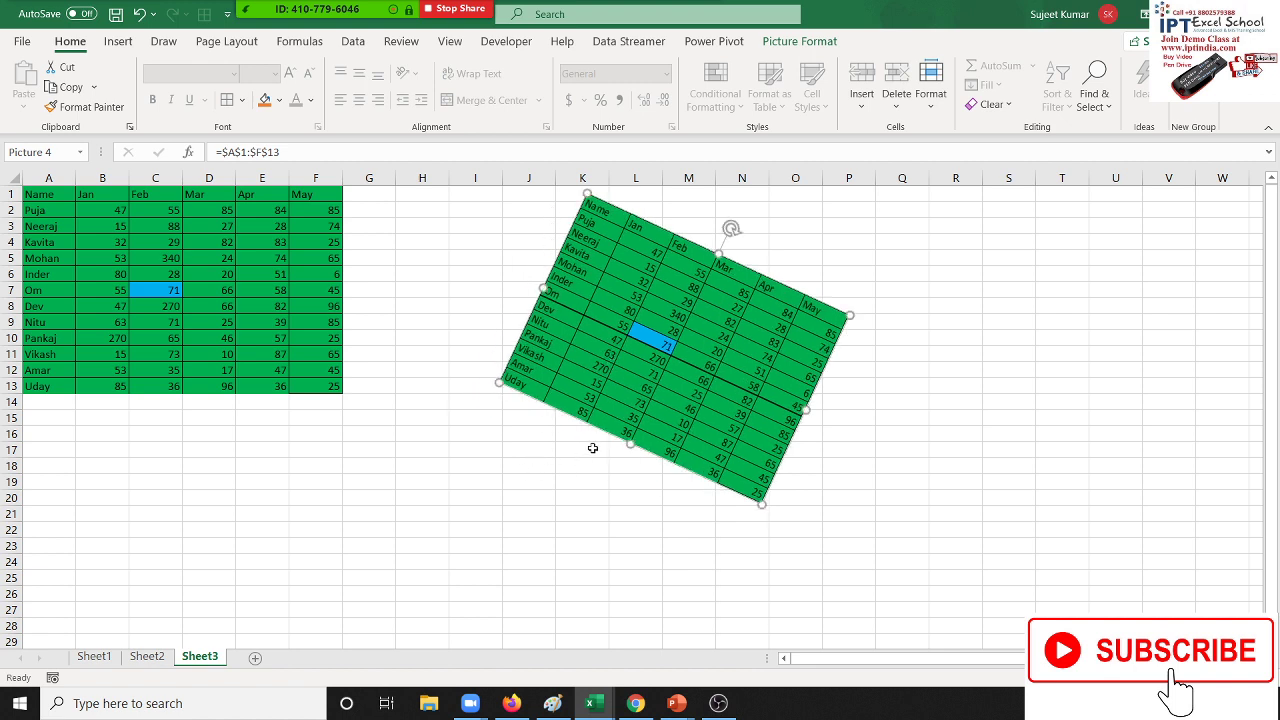
key("Delete")
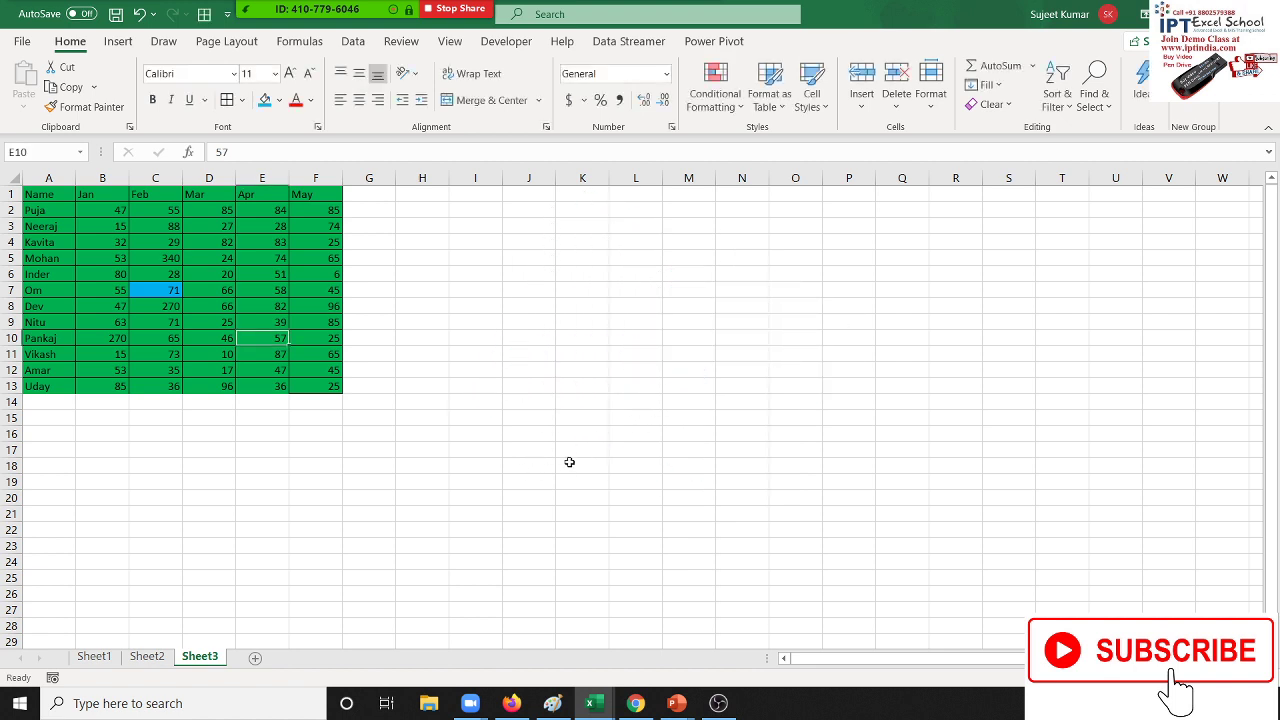
left_click(564, 447)
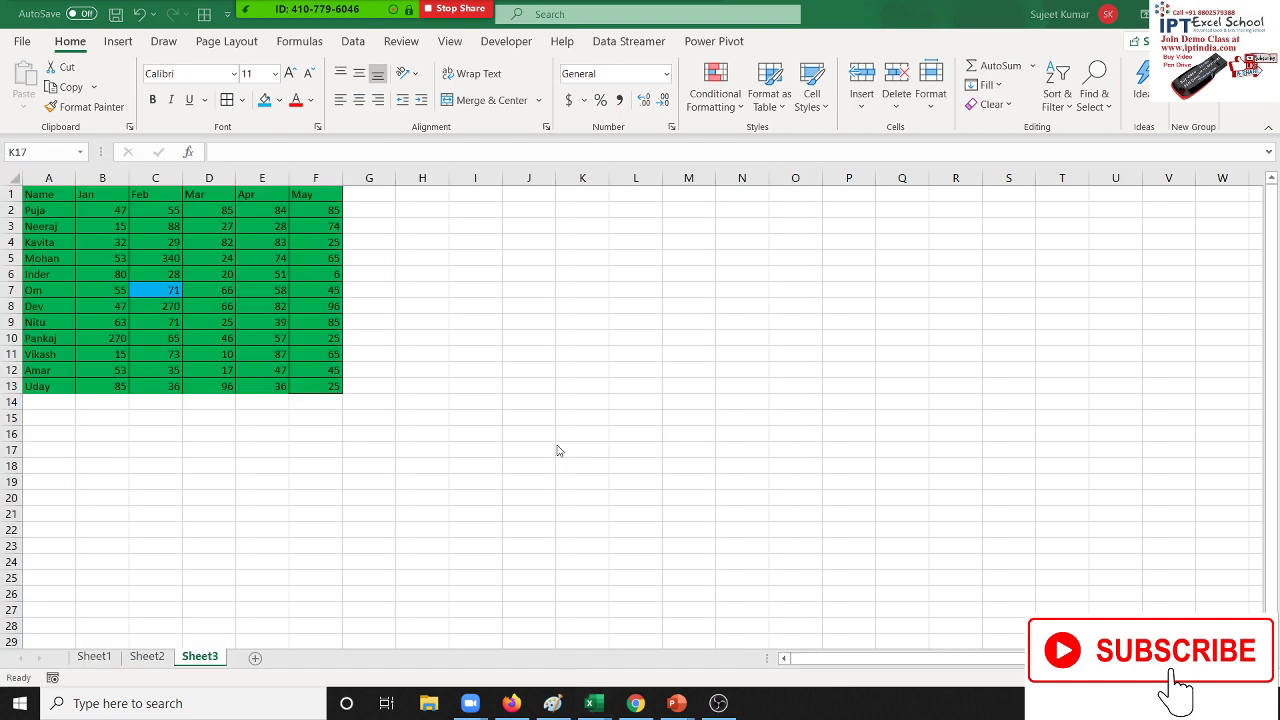
Launch Word by searching 'word' in the Start menu, then select Excel's table from Name to Om's Feb
key("super")
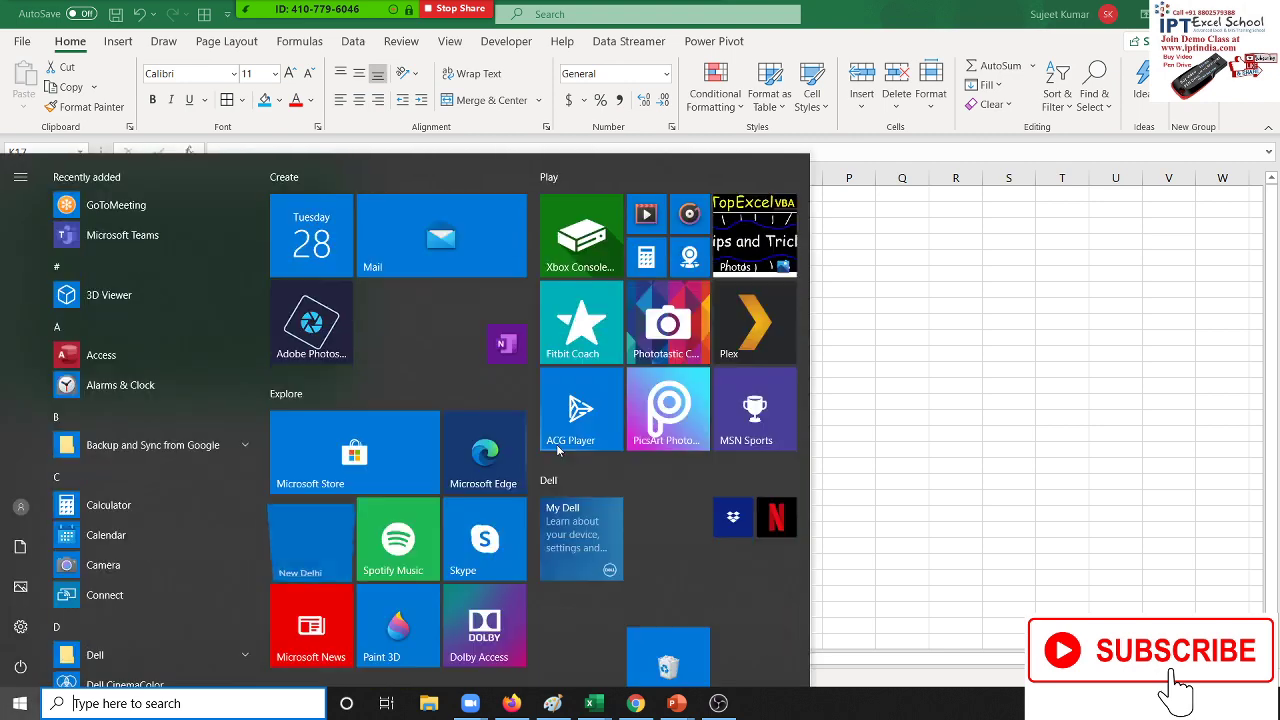
type("wo")
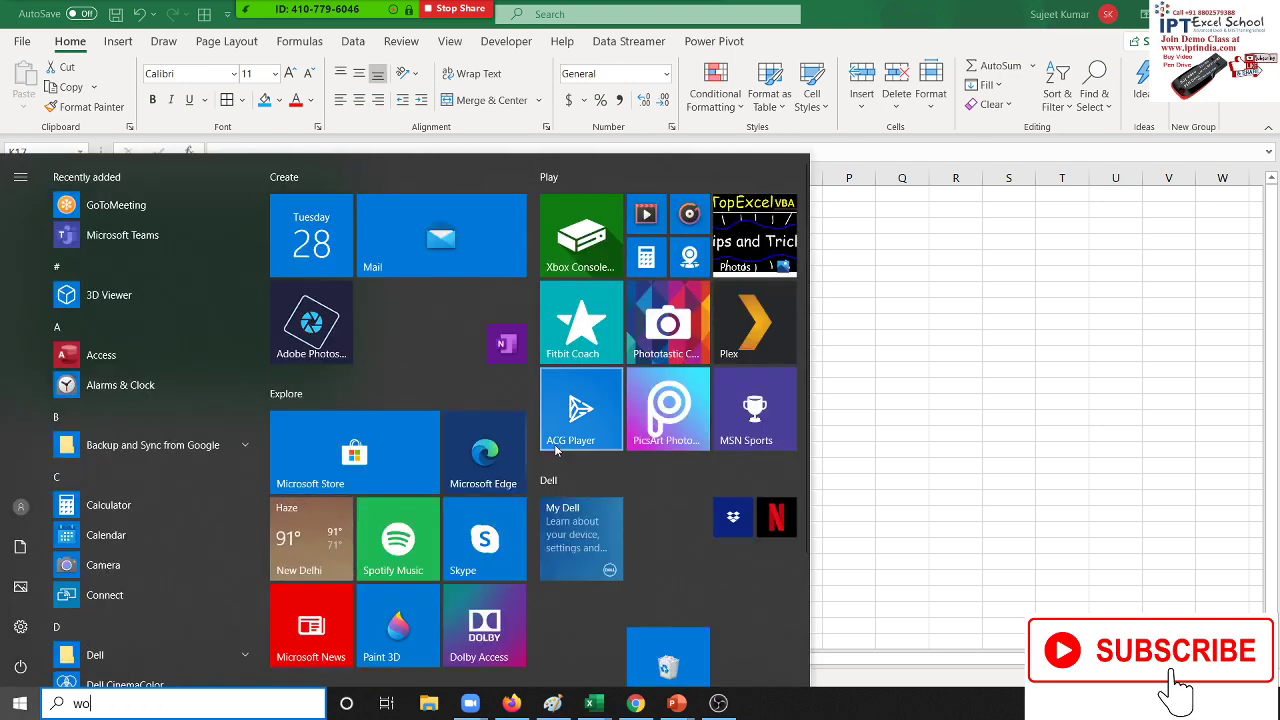
type("rd")
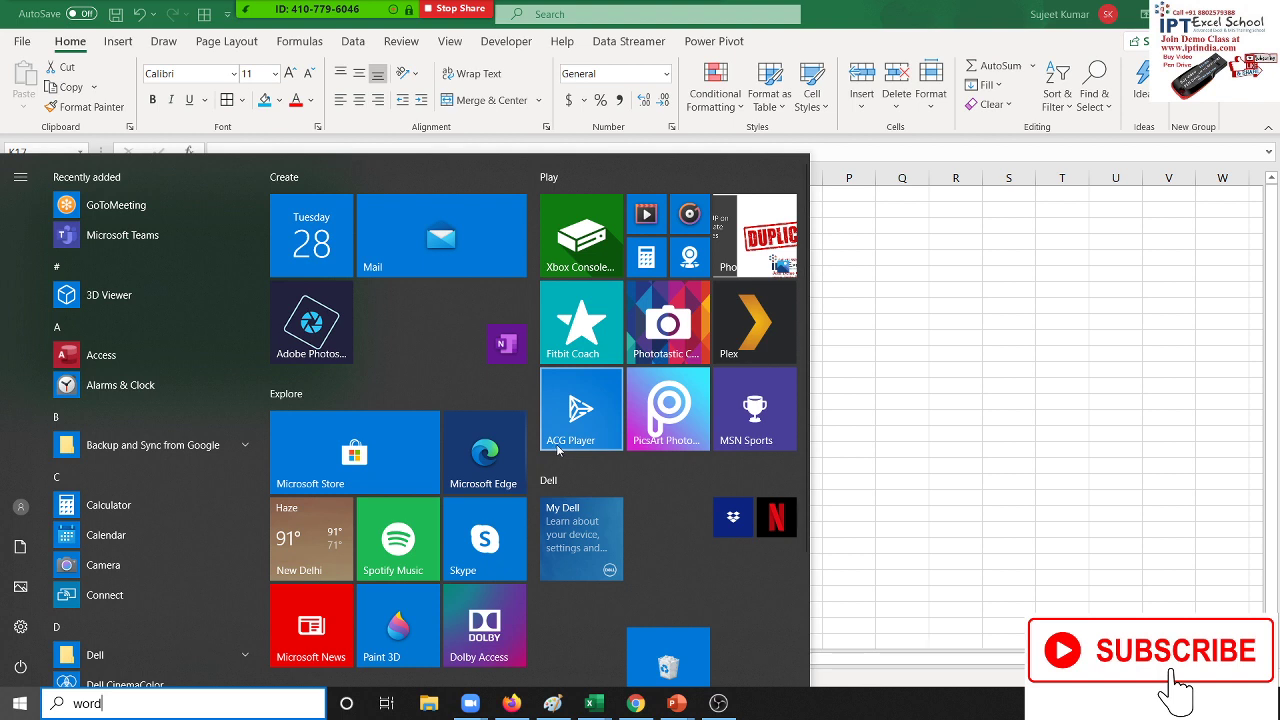
key("BackSpace")
key("BackSpace")
key("BackSpace")
key("BackSpace")
type("woe")
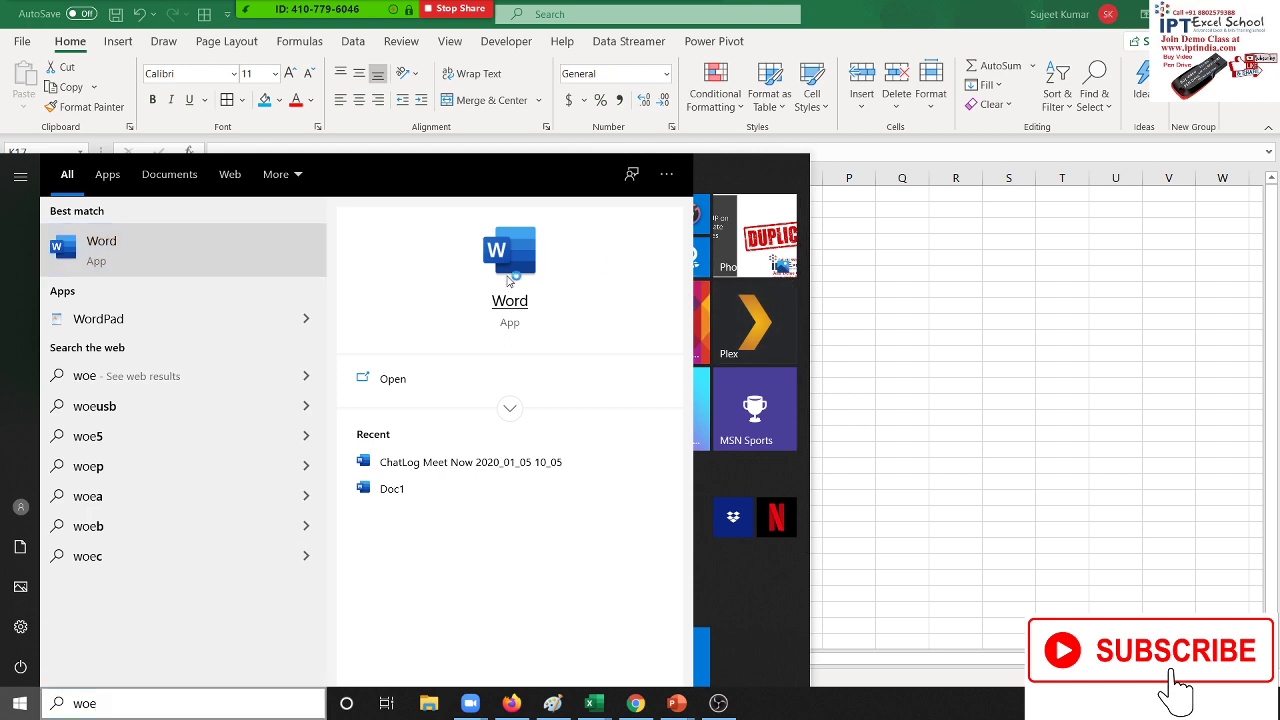
left_click(512, 277)
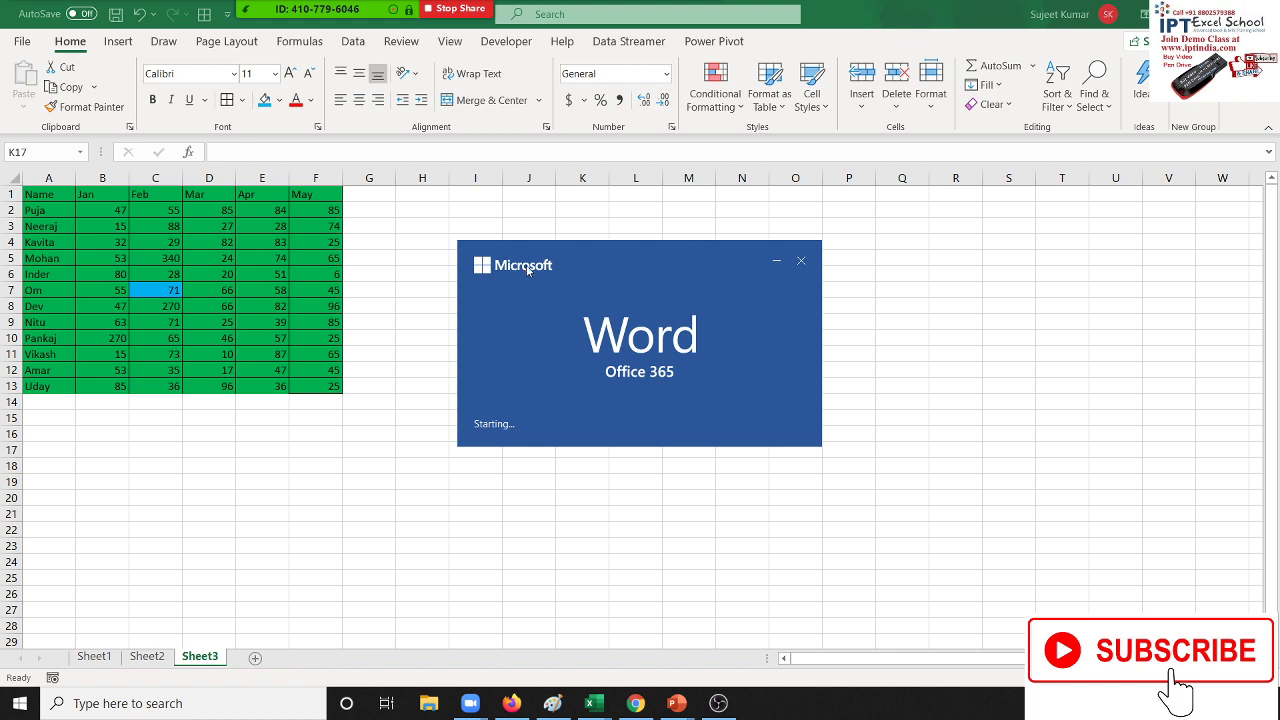
left_click(60, 195)
left_click_drag(60, 195, 165, 292)
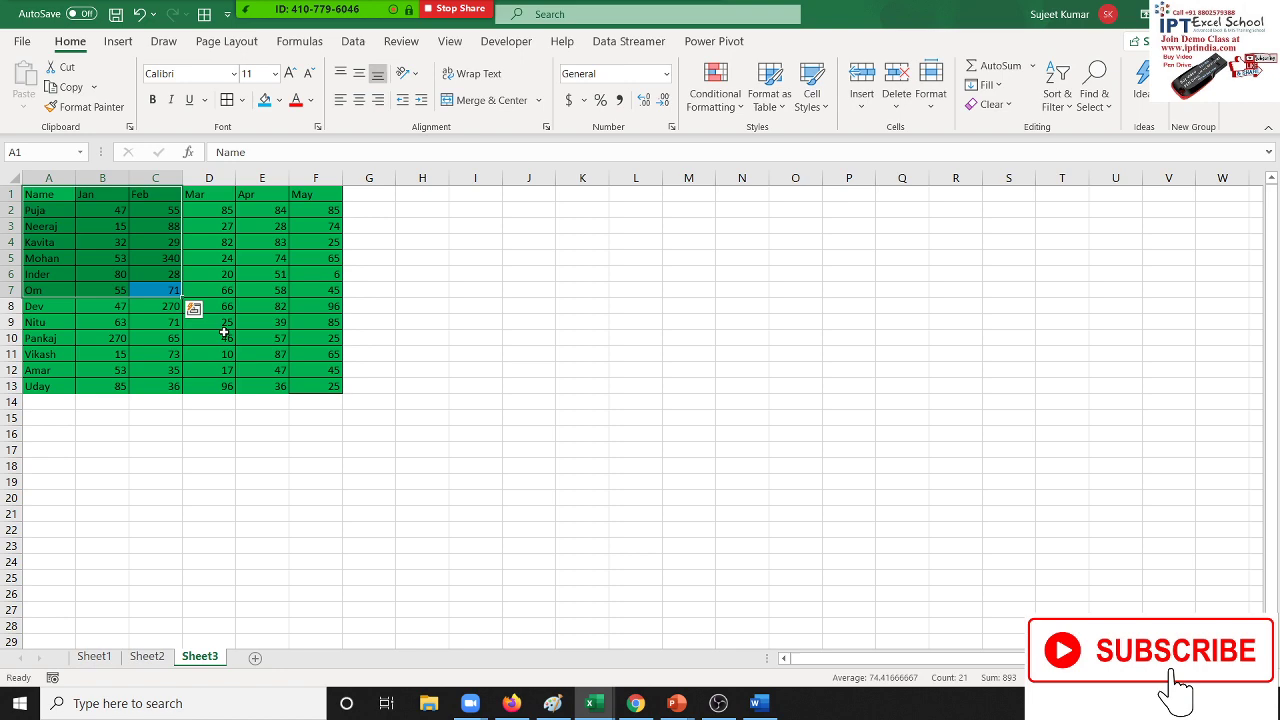
Create a maximized blank Word document and type rand() on its first line
left_click(777, 706)
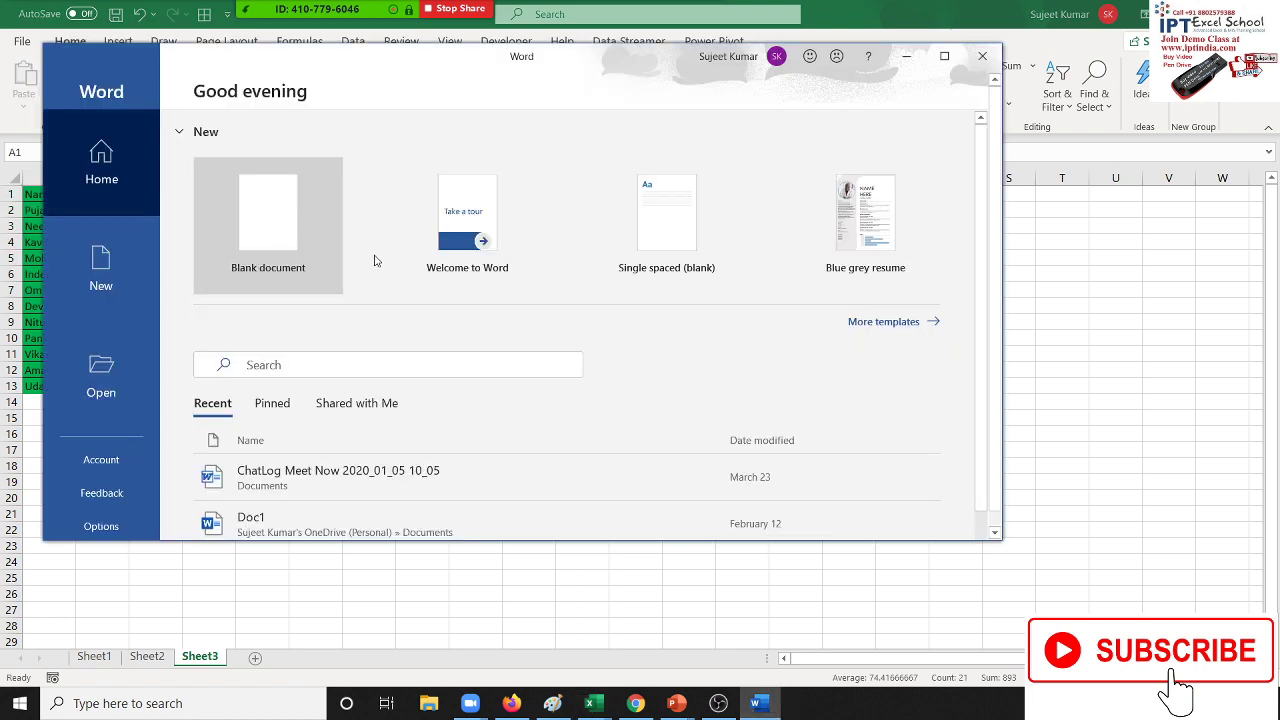
left_click(305, 199)
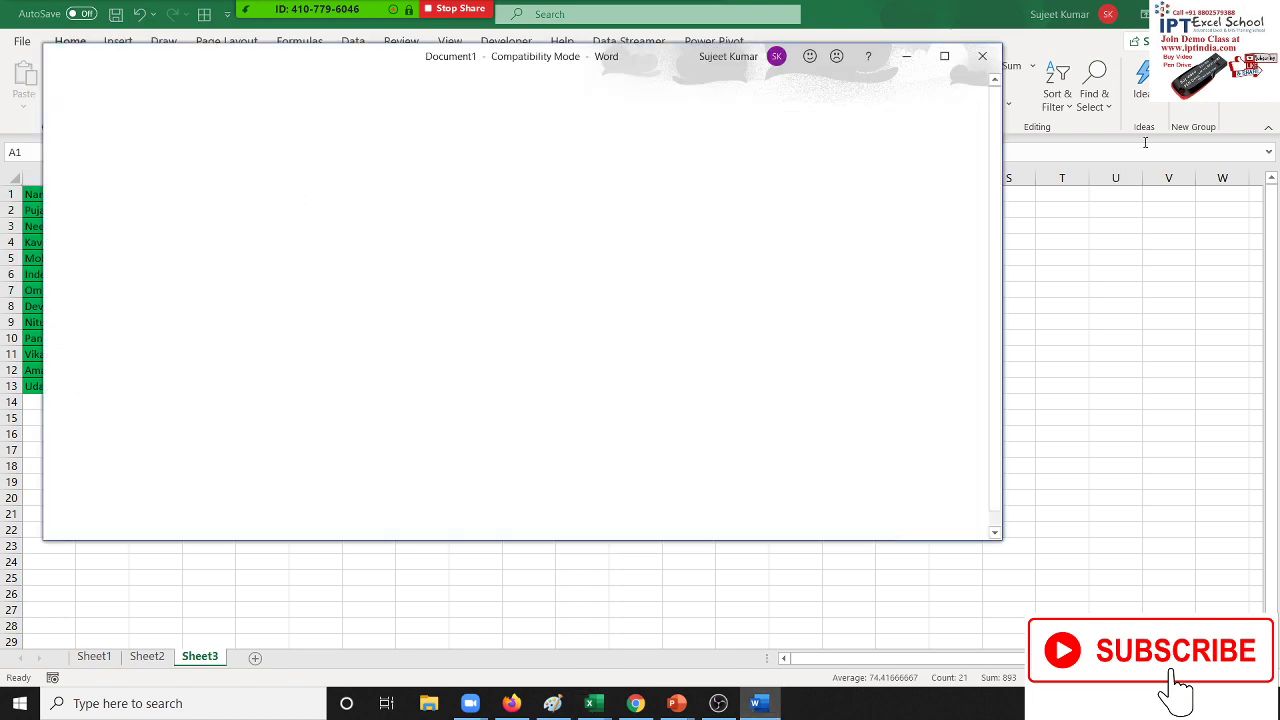
left_click(943, 57)
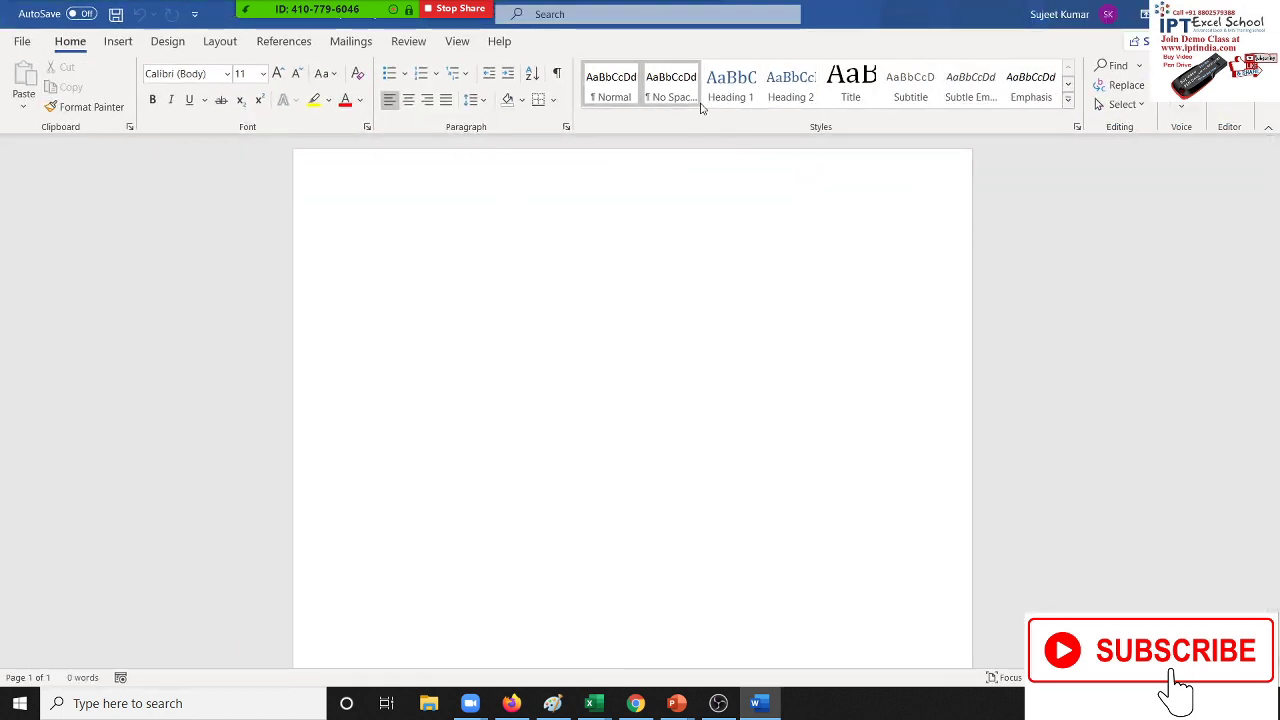
type("rand(")
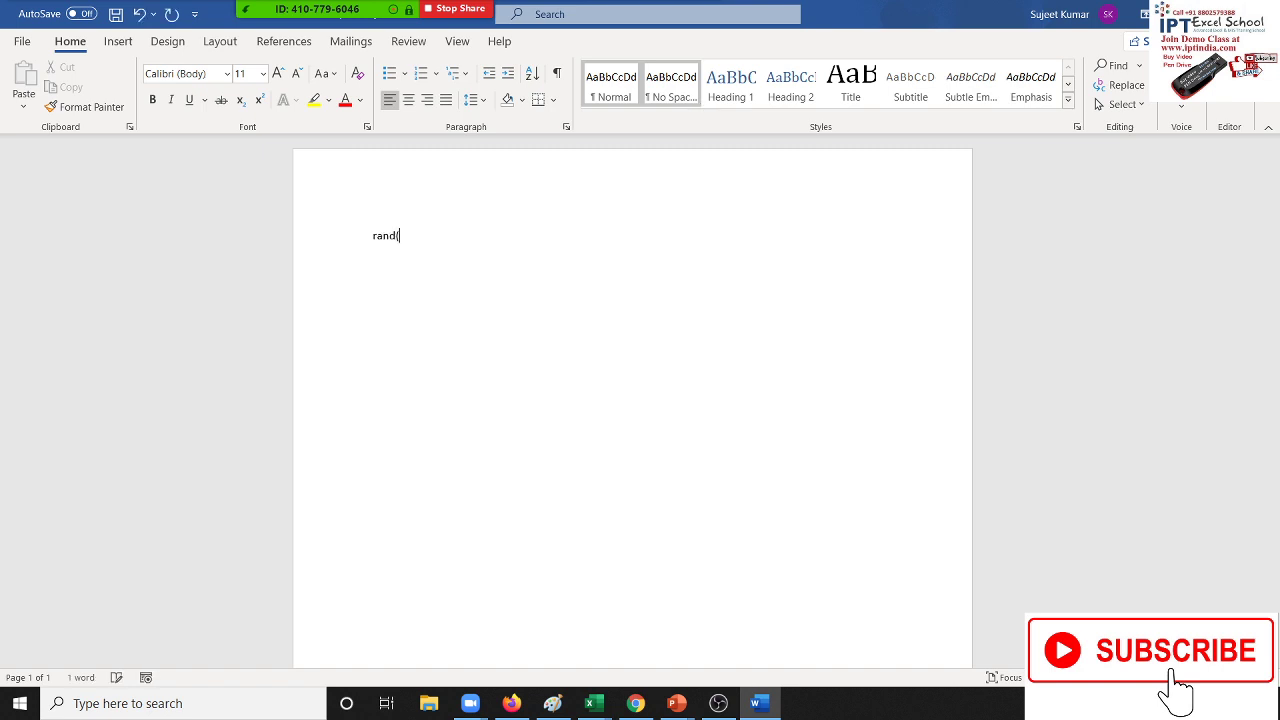
type(")")
key("Return")
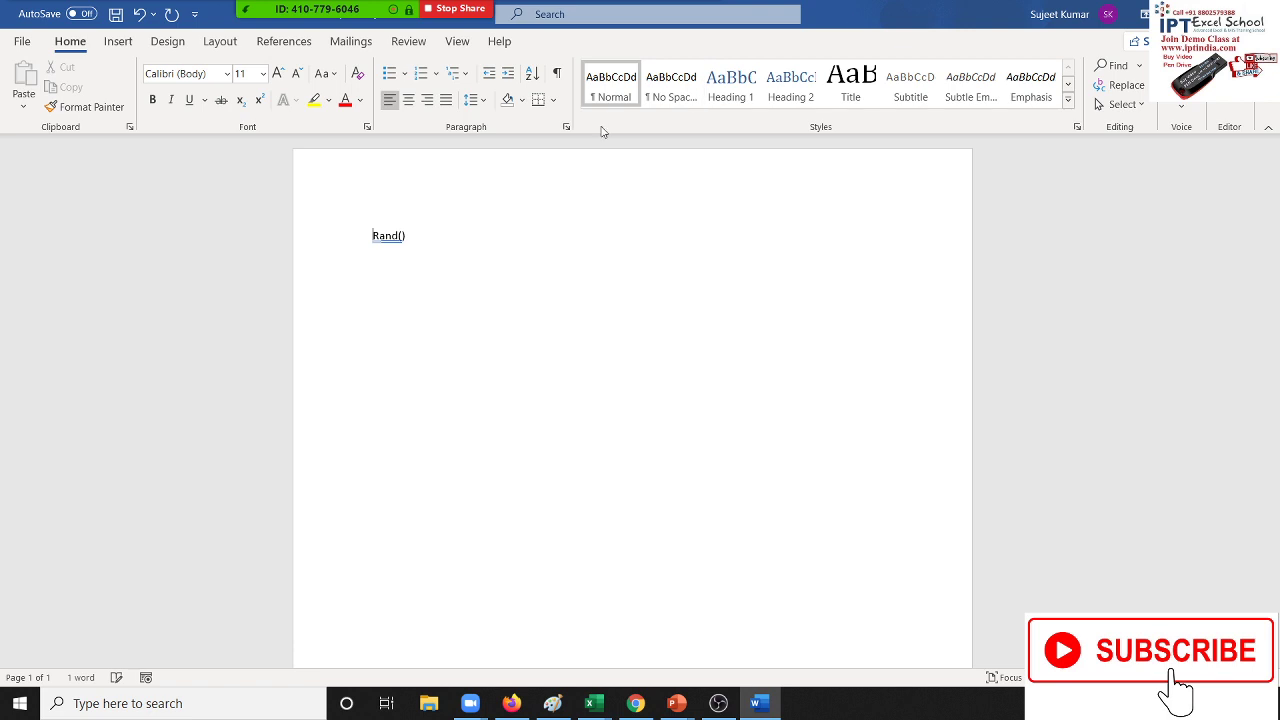
key("Up")
key("End")
Generate the five sample paragraphs and add a centred 'Order' title above them
key("Return")
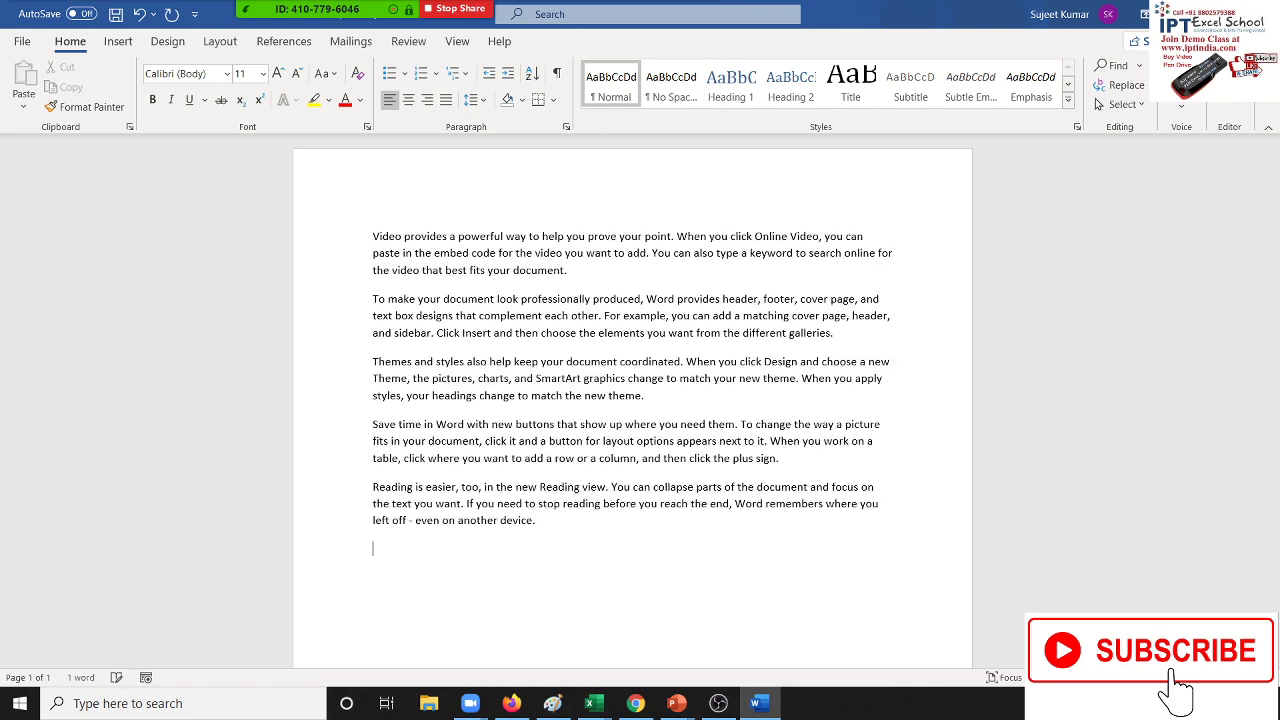
left_click(371, 240)
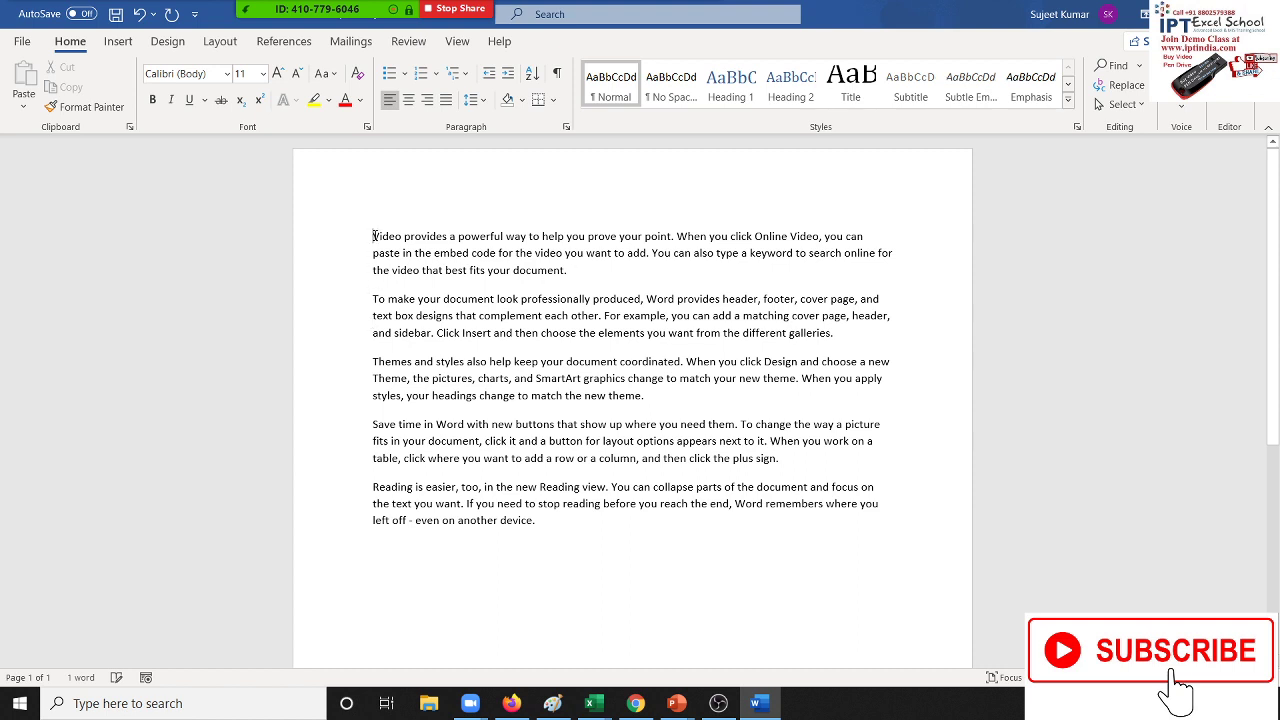
key("Return")
key("Up")
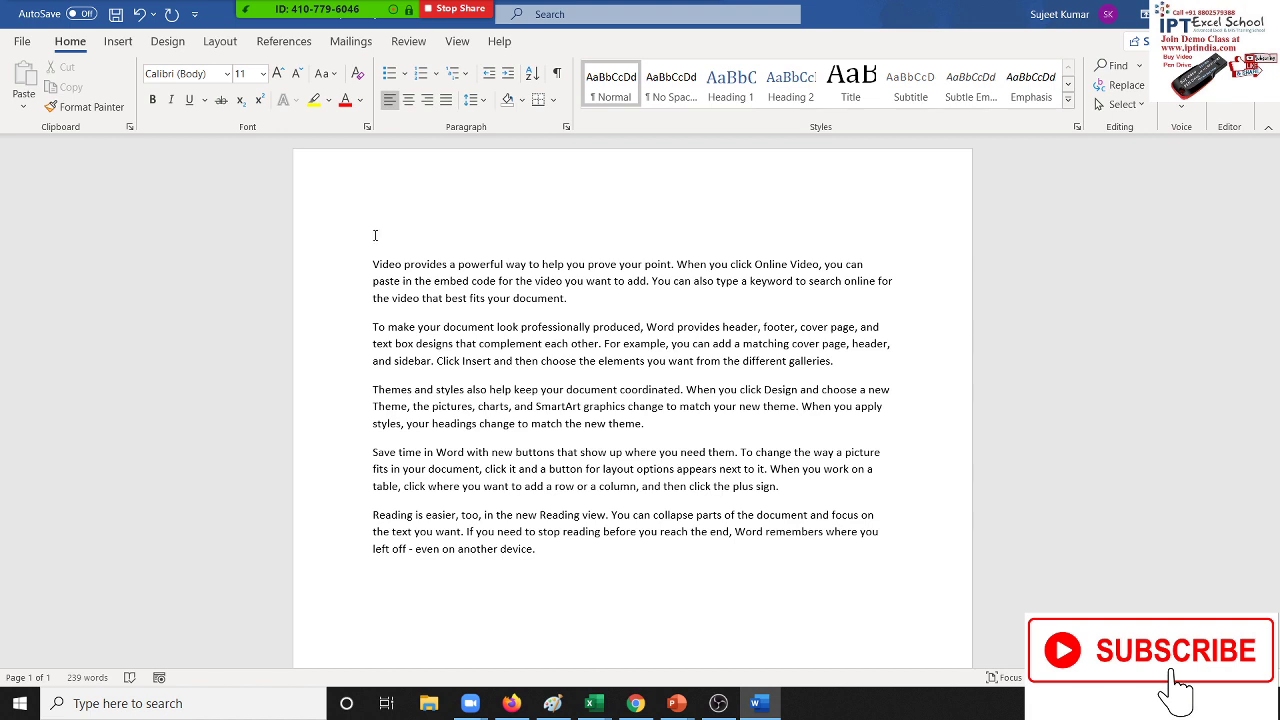
type("Order")
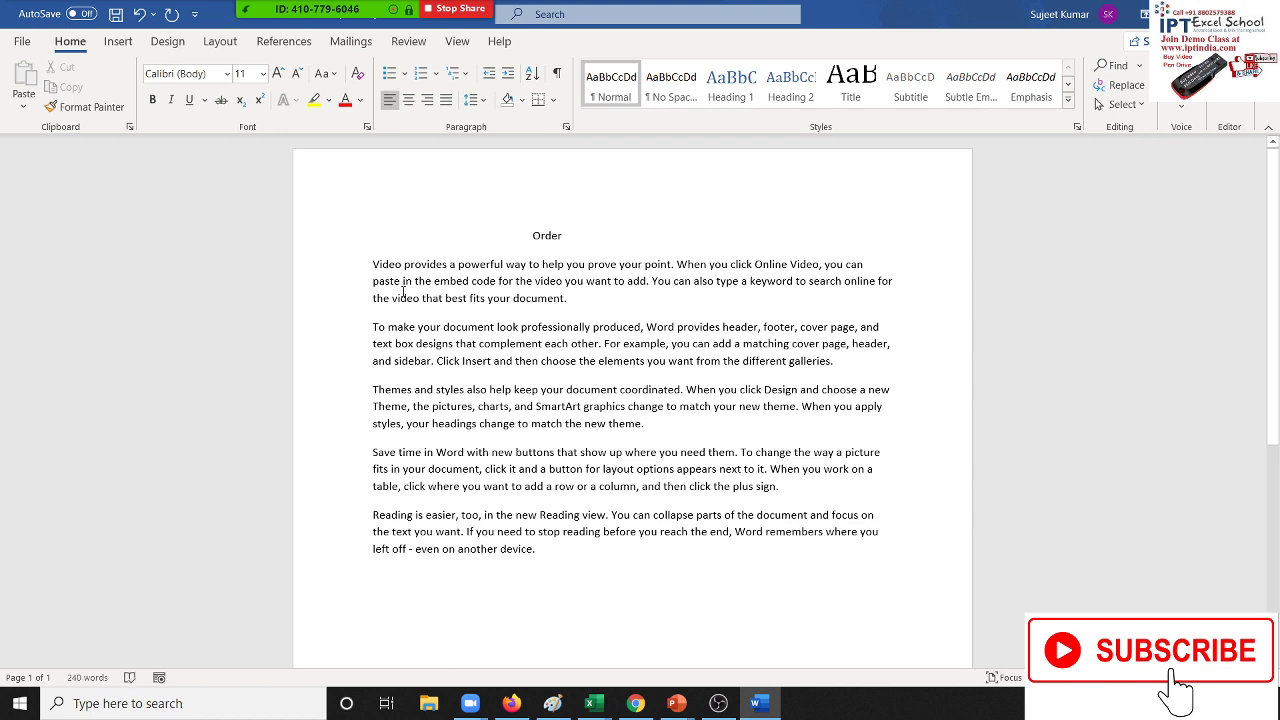
Insert blank lines after the second paragraph and switch back to Excel
left_click(379, 365)
left_click(858, 365)
key("Return")
key("Return")
key("Return")
key("Return")
key("Return")
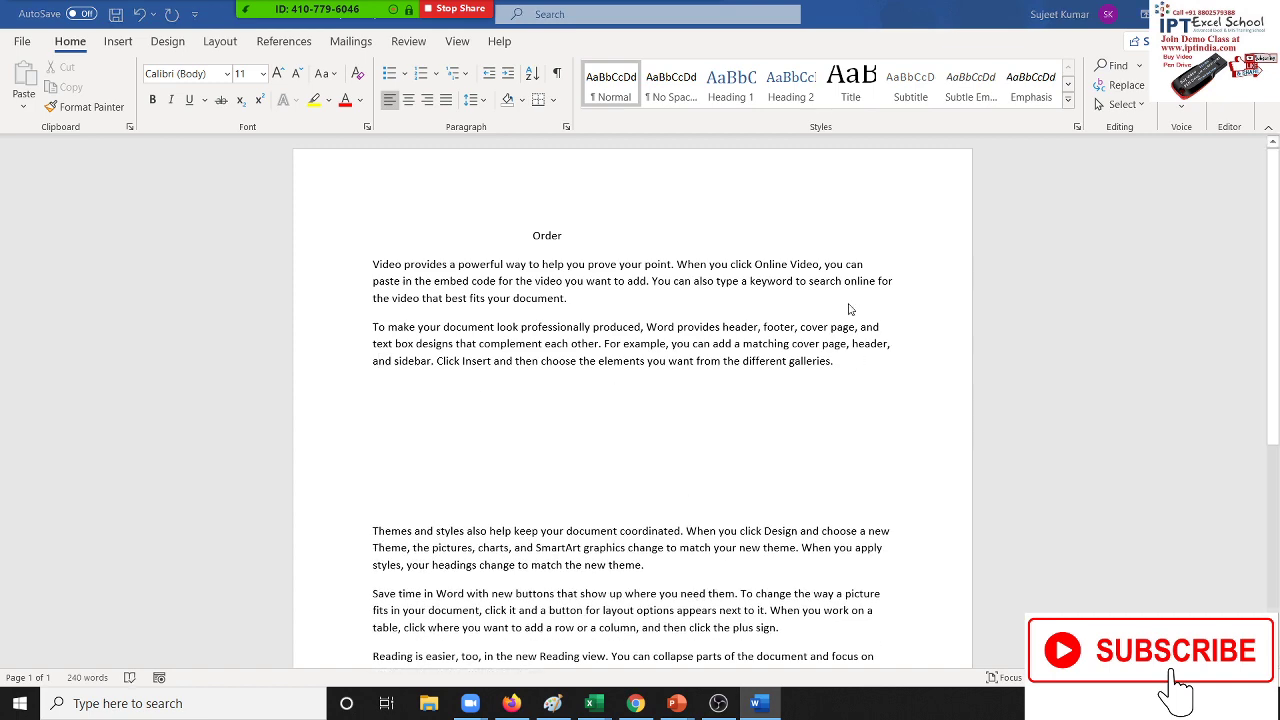
key("alt+Tab")
key("alt")
Copy A1:F13 from Excel and paste it on the blank line below Word's second paragraph
left_click_drag(45, 196, 322, 393)
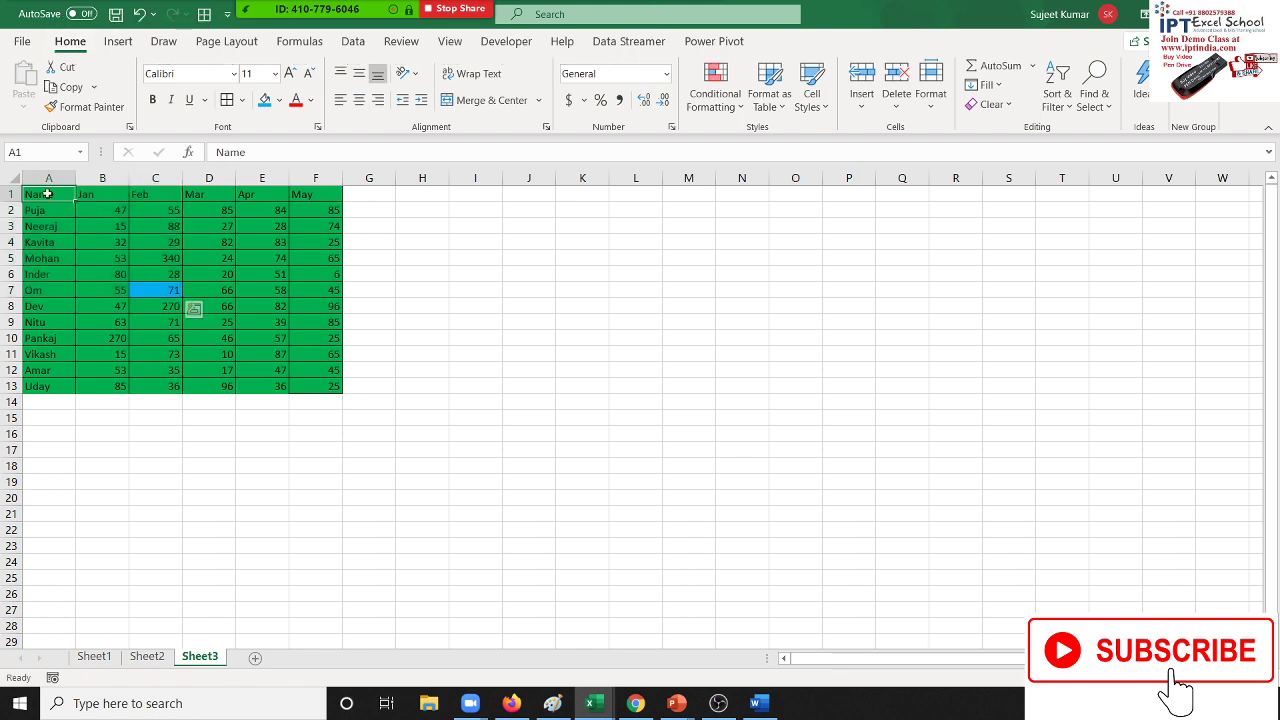
key("ctrl+c")
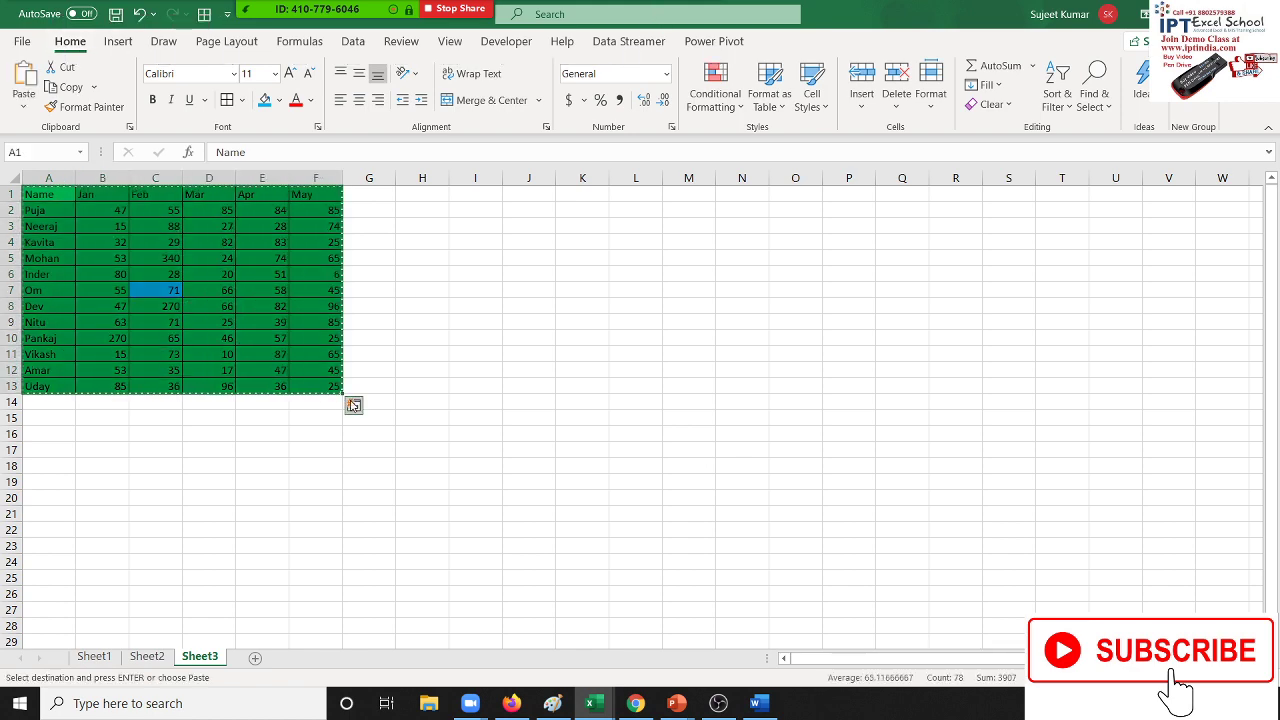
key("alt+Tab")
left_click(448, 385)
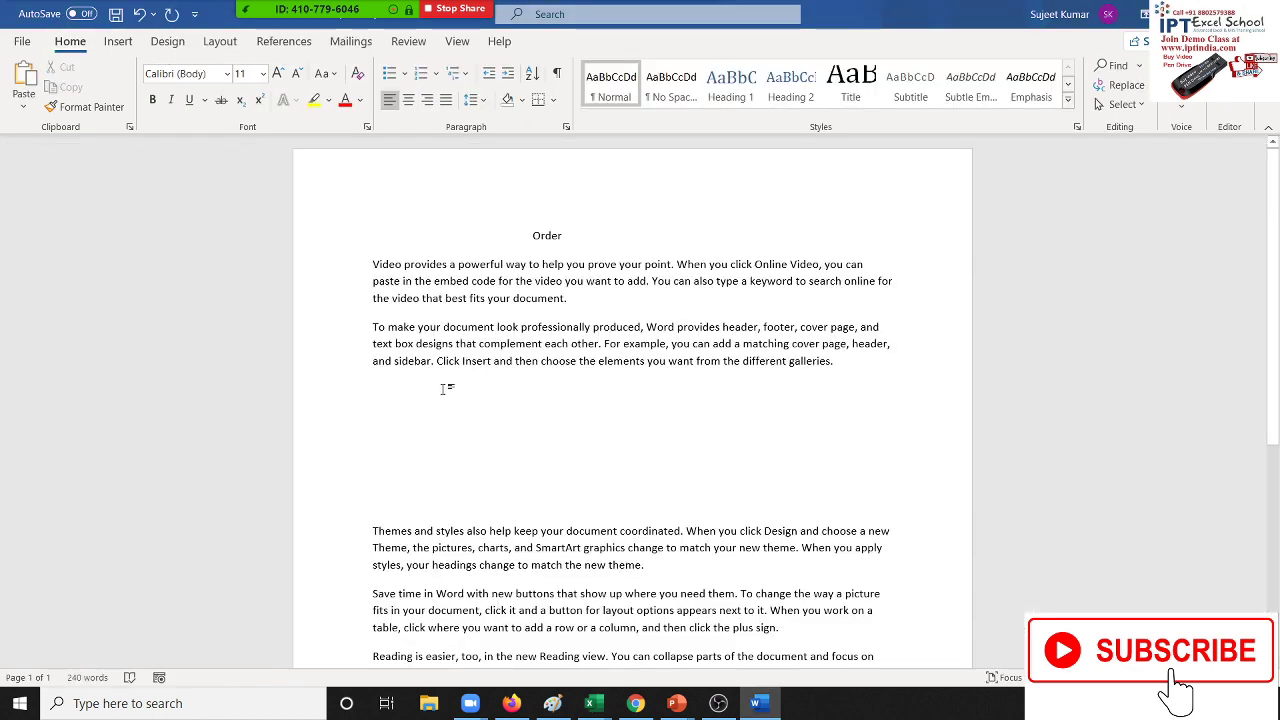
key("ctrl+v")
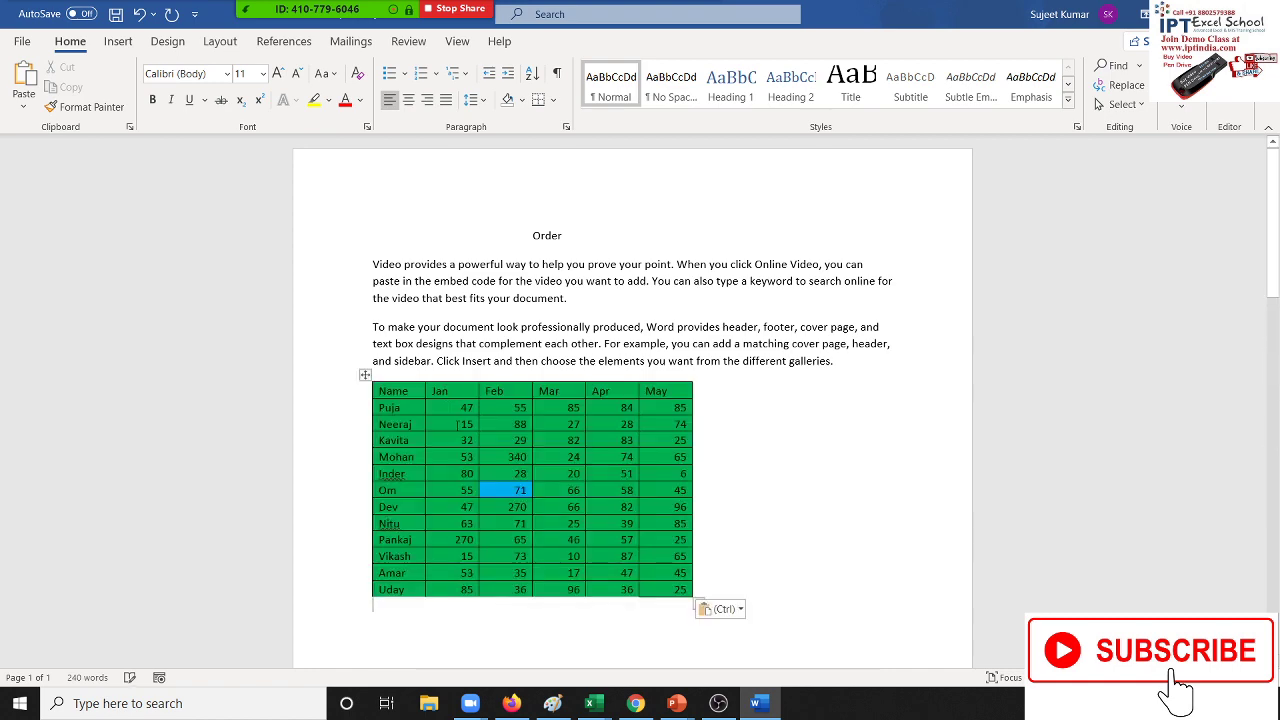
Remove the extra blank lines under the pasted table, keeping one line before the next paragraph
scroll(384, 496, "down", 3)
key("Delete")
key("Delete")
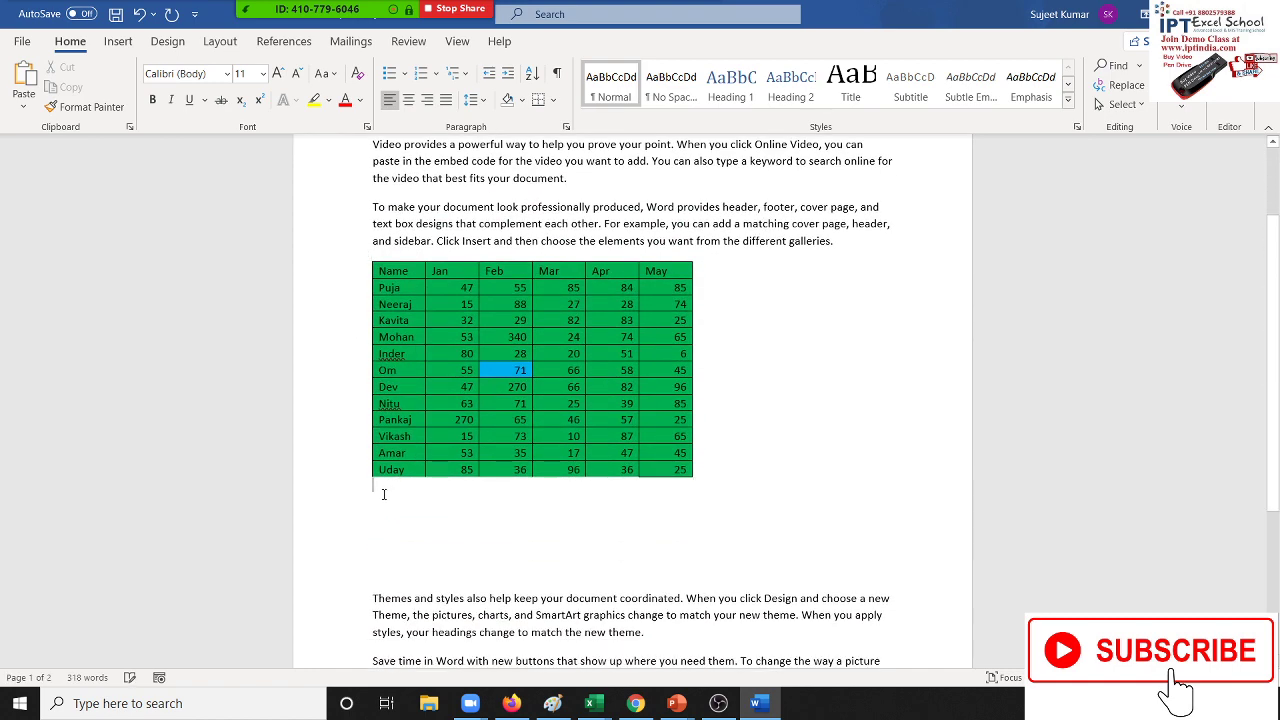
key("Delete")
key("Delete")
key("Delete")
key("Delete")
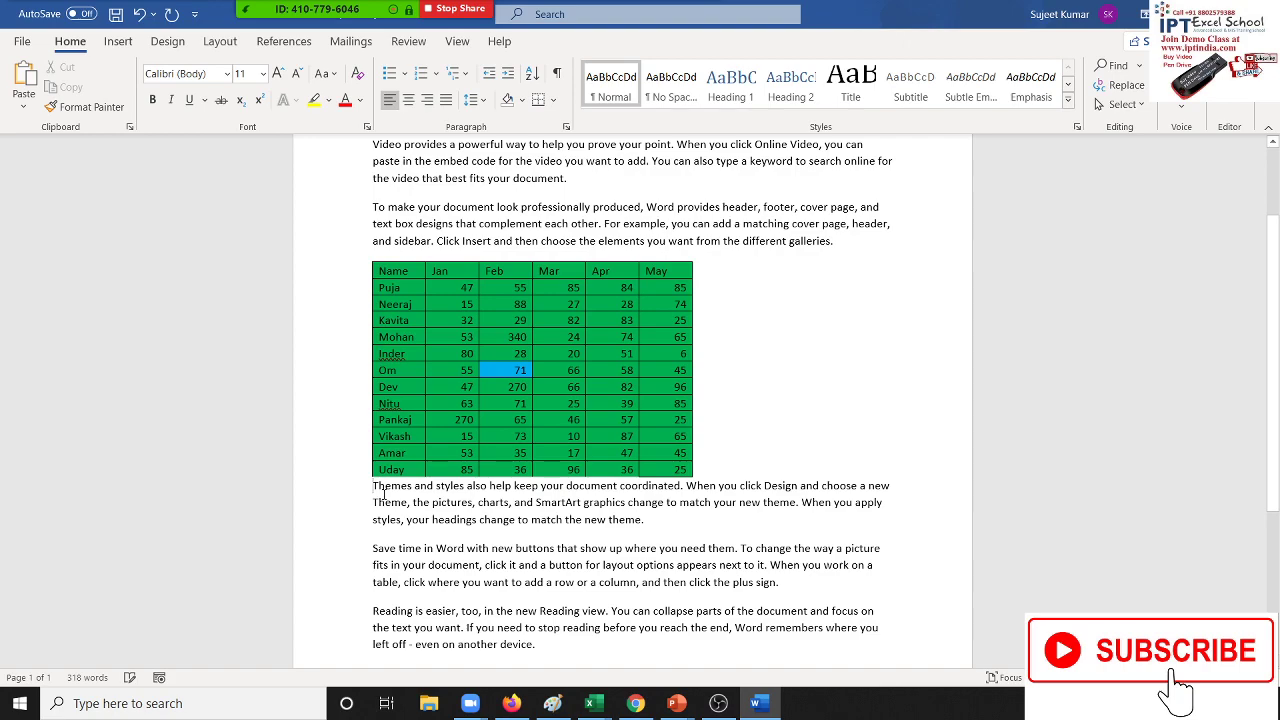
key("Return")
left_click(932, 418)
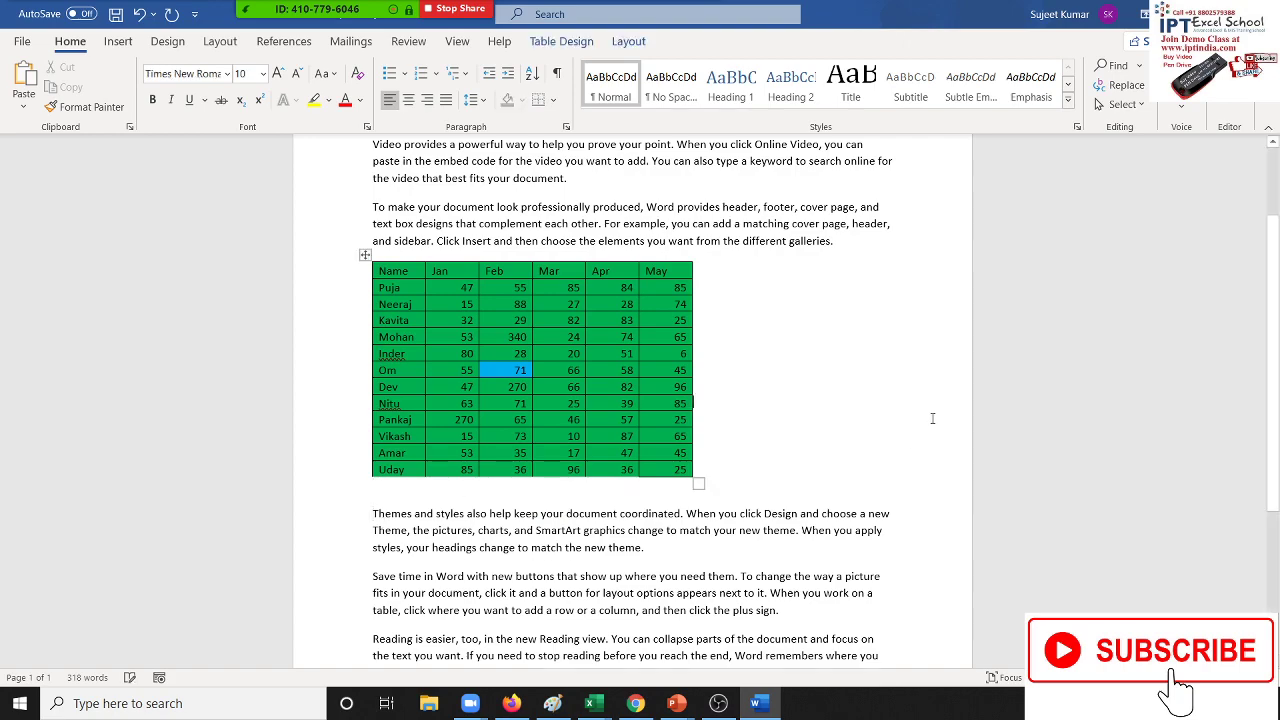
scroll(932, 418, "down", 3)
scroll(886, 451, "up", 5)
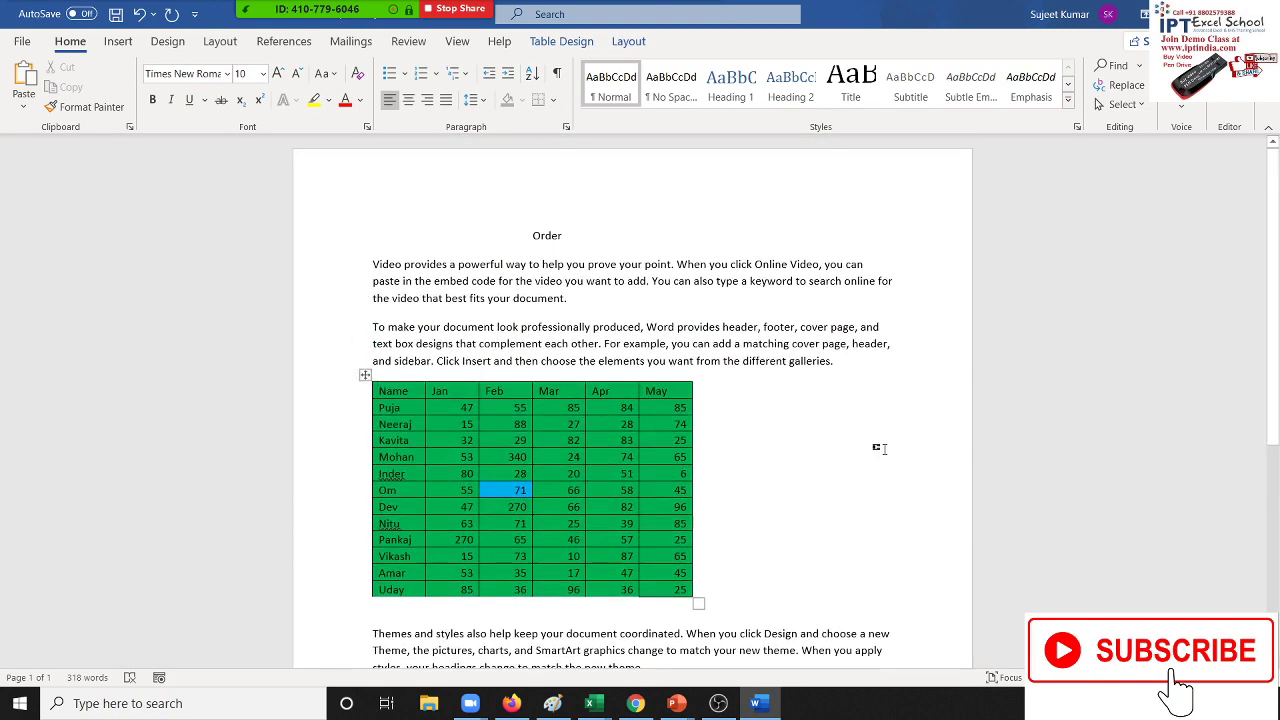
left_click(533, 238)
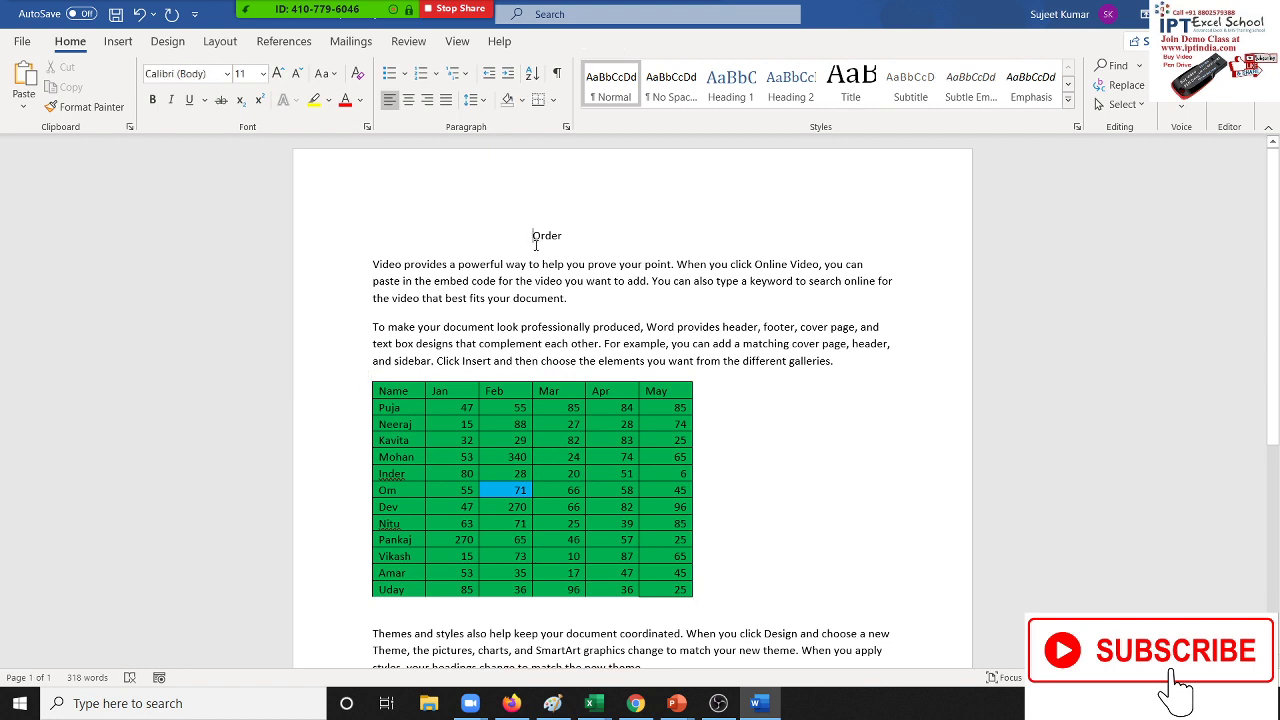
Indent the 'Order' title by one tab stop
key("Tab")
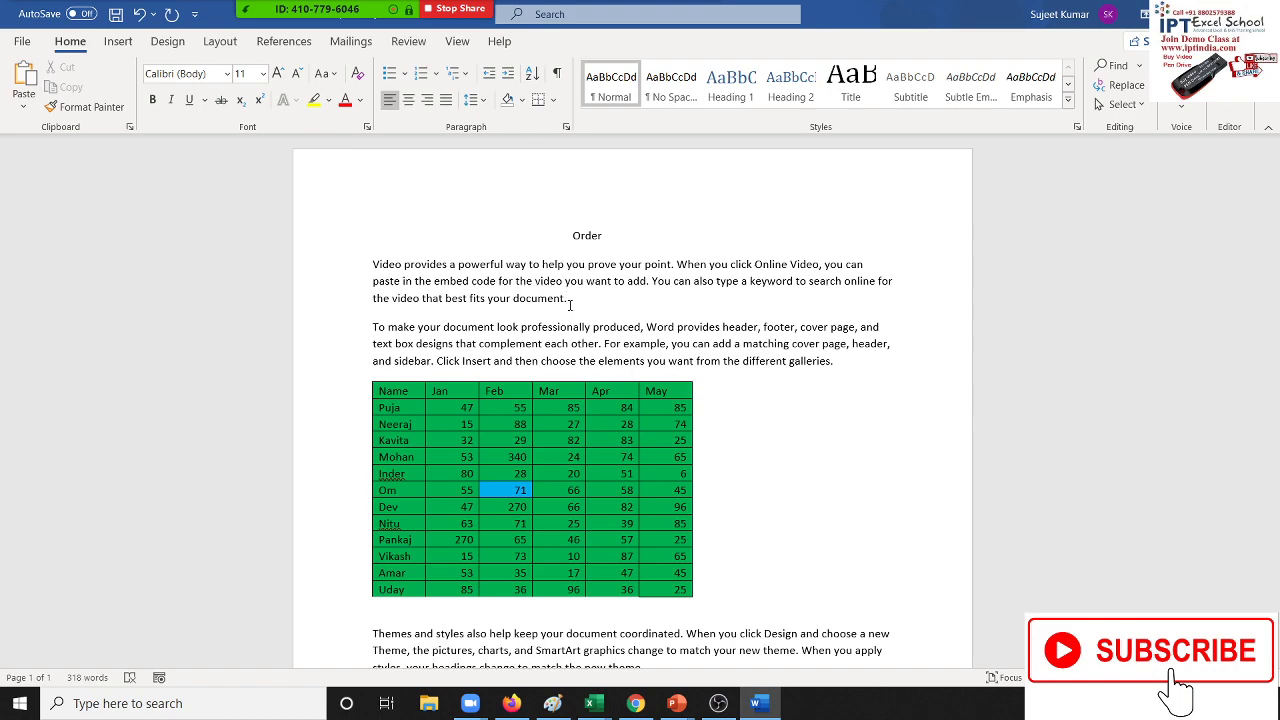
Change Excel's month headers in B1:F1 from Jan–May to Jun–Oct using the fill handle
scroll(570, 305, "down", 3)
scroll(525, 385, "down", 3)
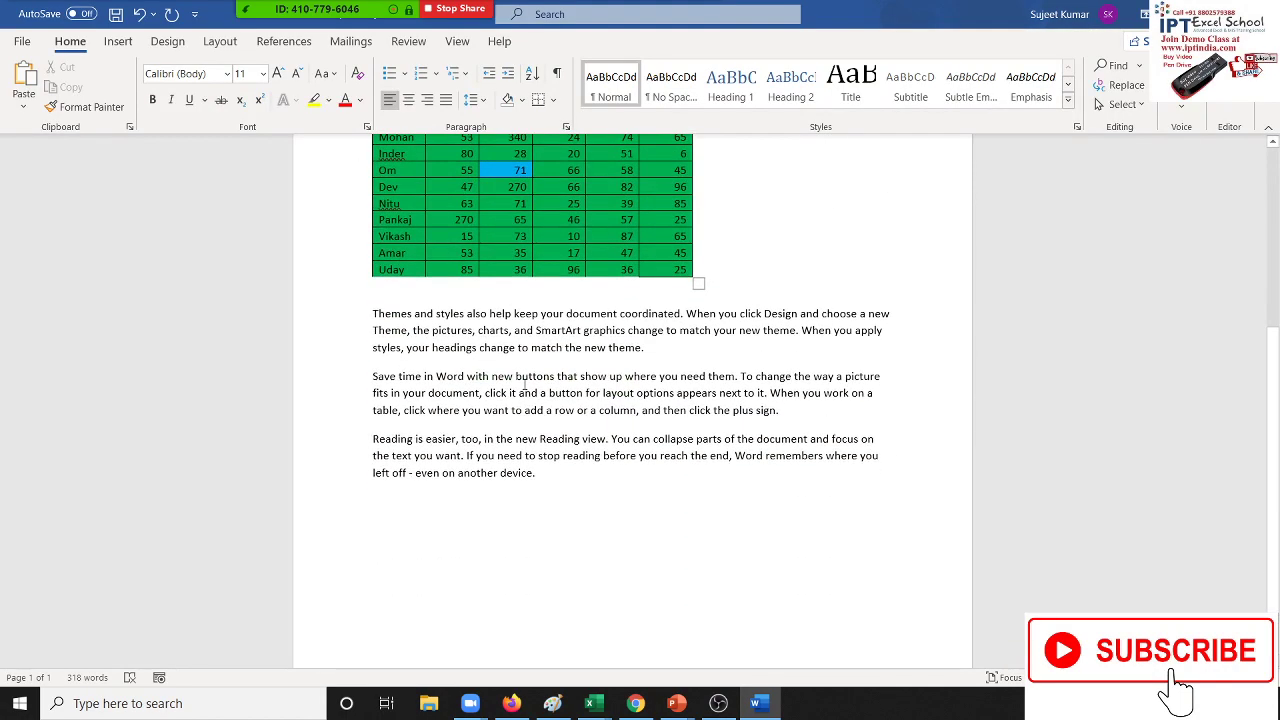
scroll(453, 313, "up", 3)
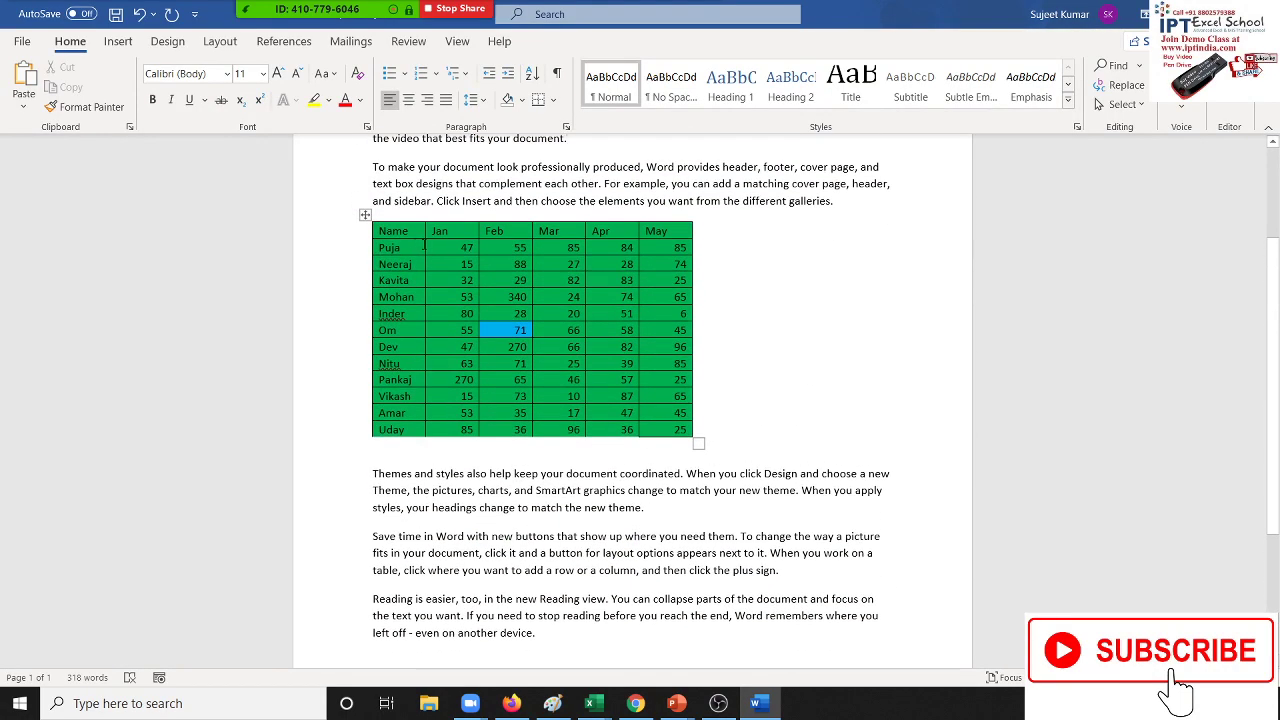
left_click_drag(408, 244, 666, 444)
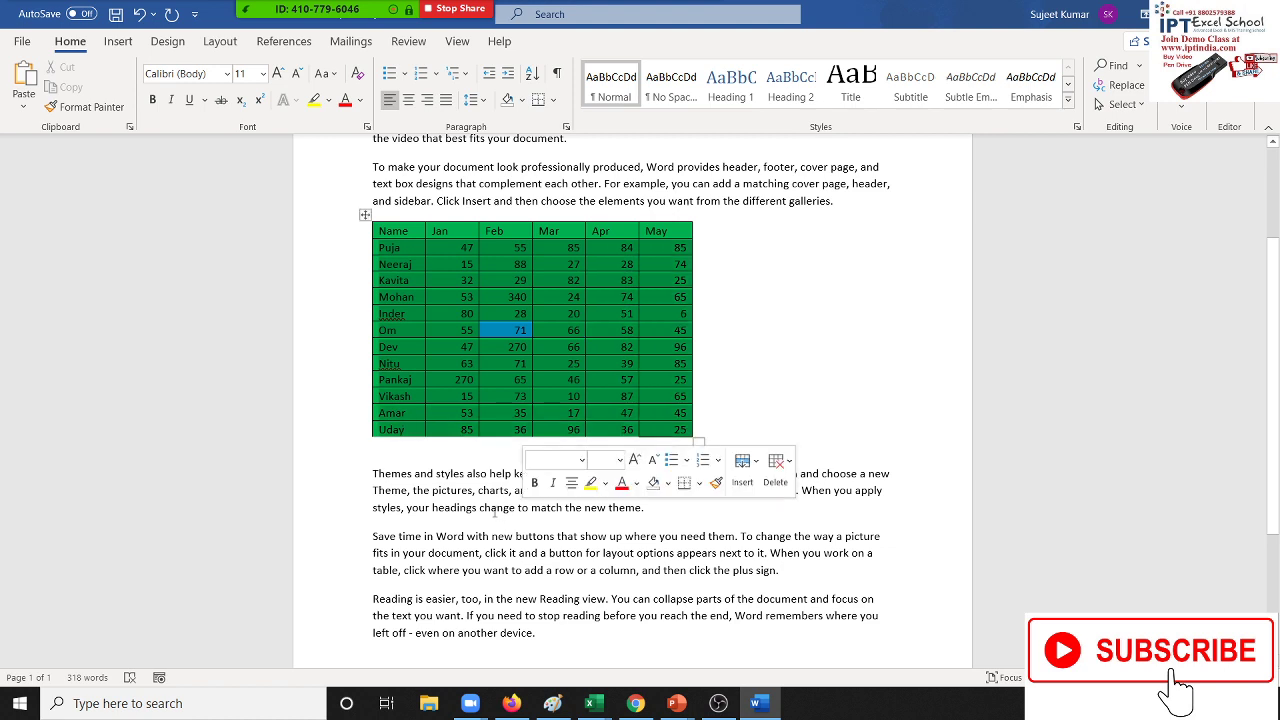
double_click(463, 248)
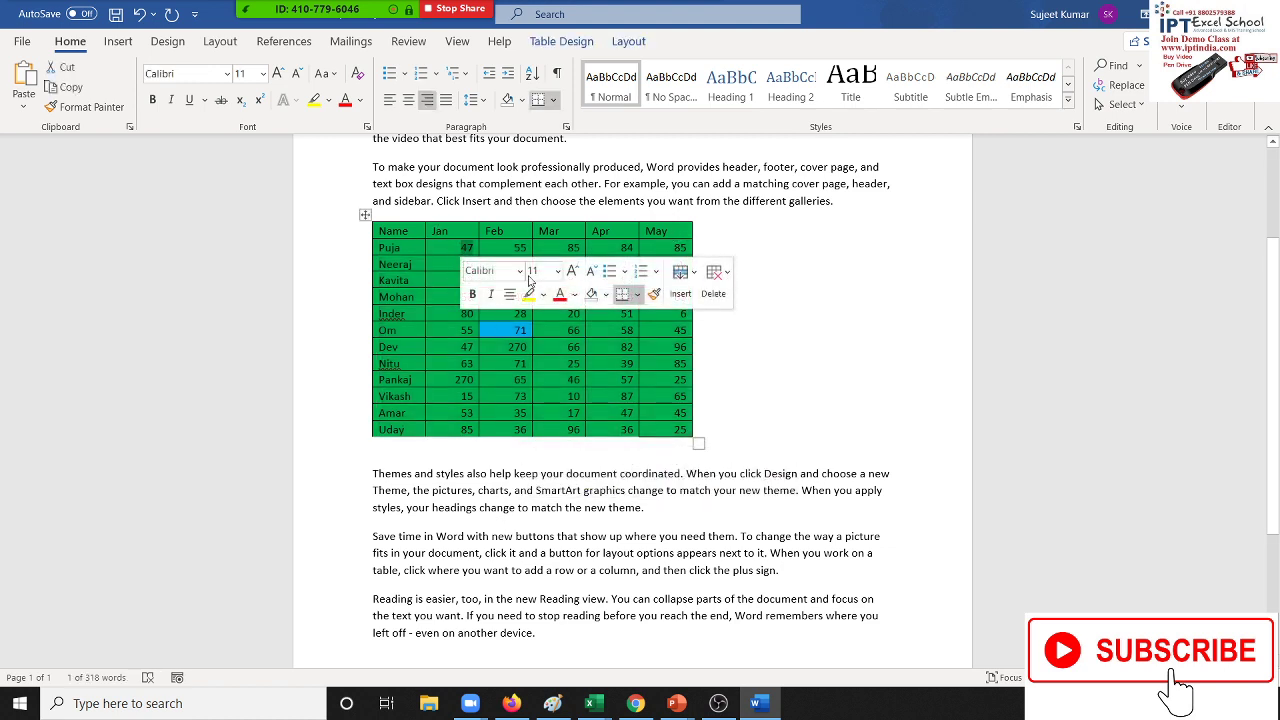
key("alt+Tab")
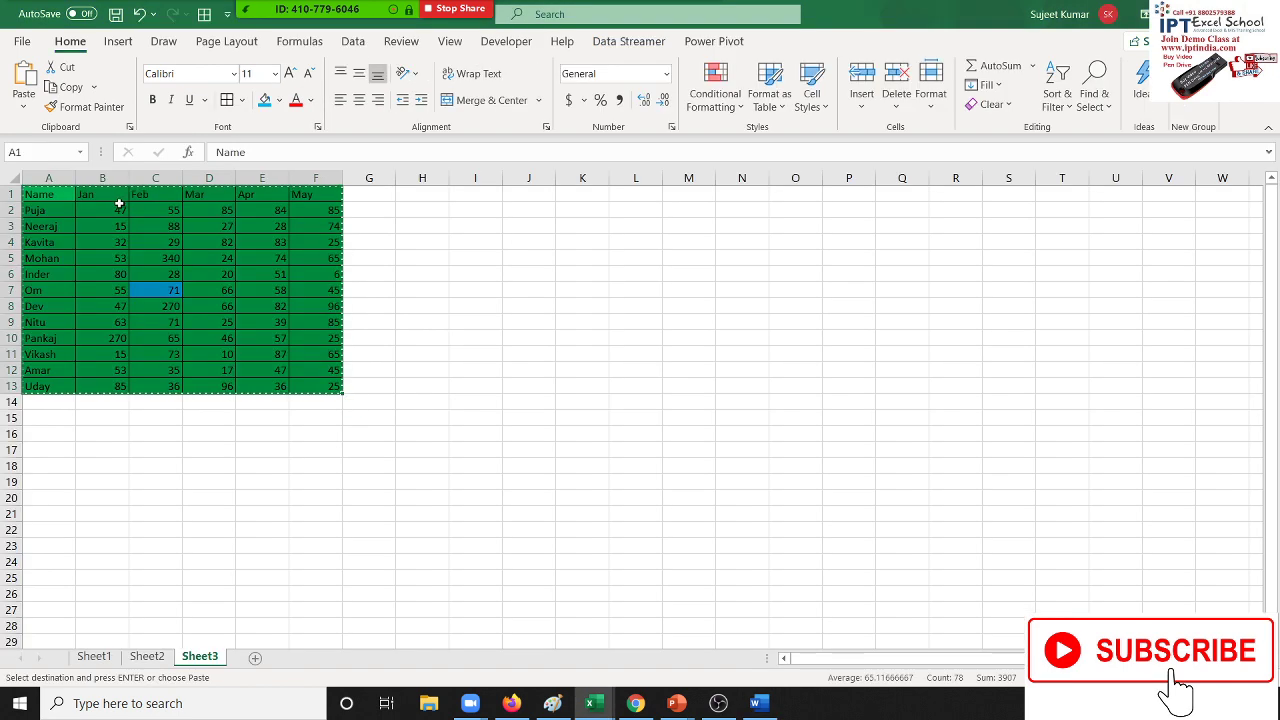
left_click(111, 197)
type("Ju")
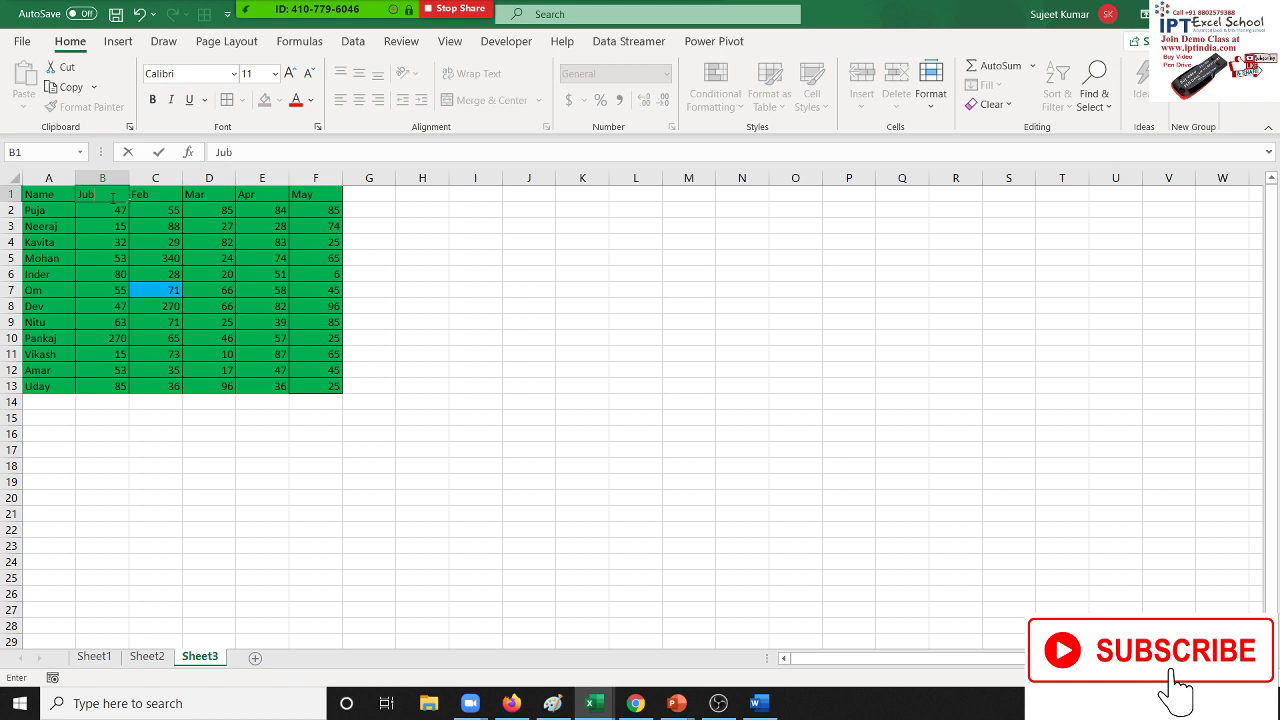
type("n")
key("ctrl+Return")
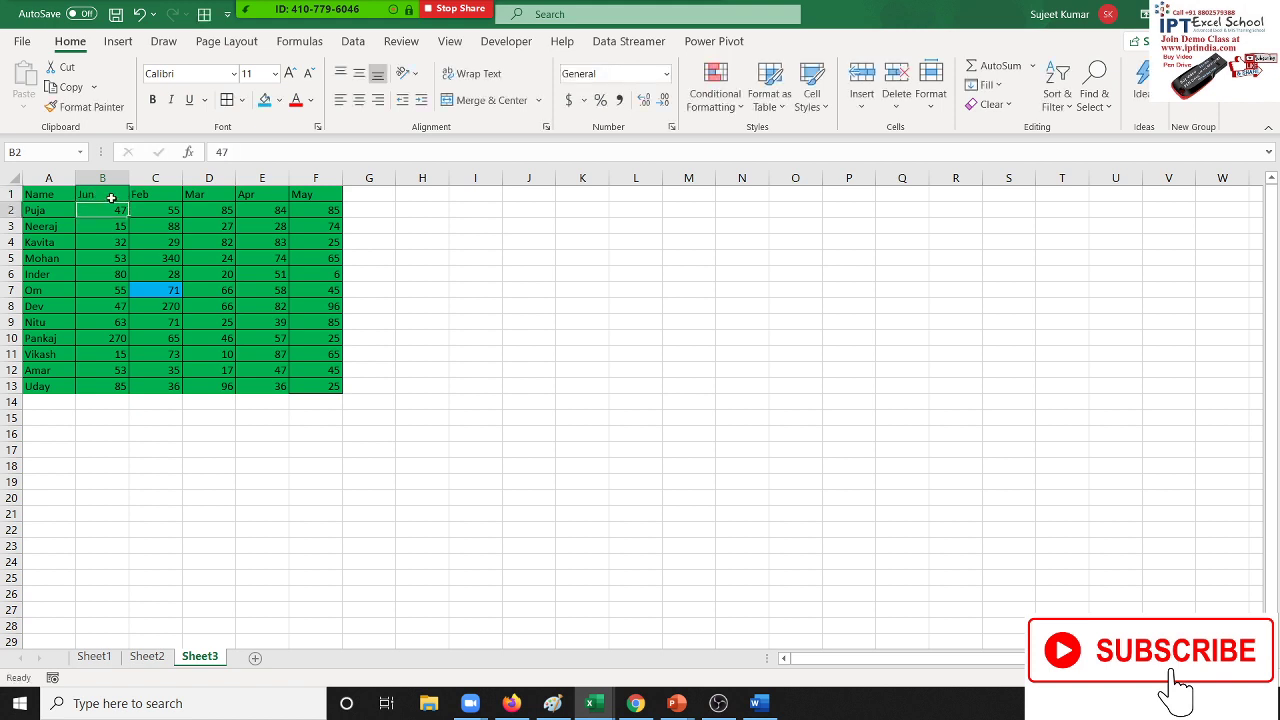
left_click_drag(129, 202, 331, 228)
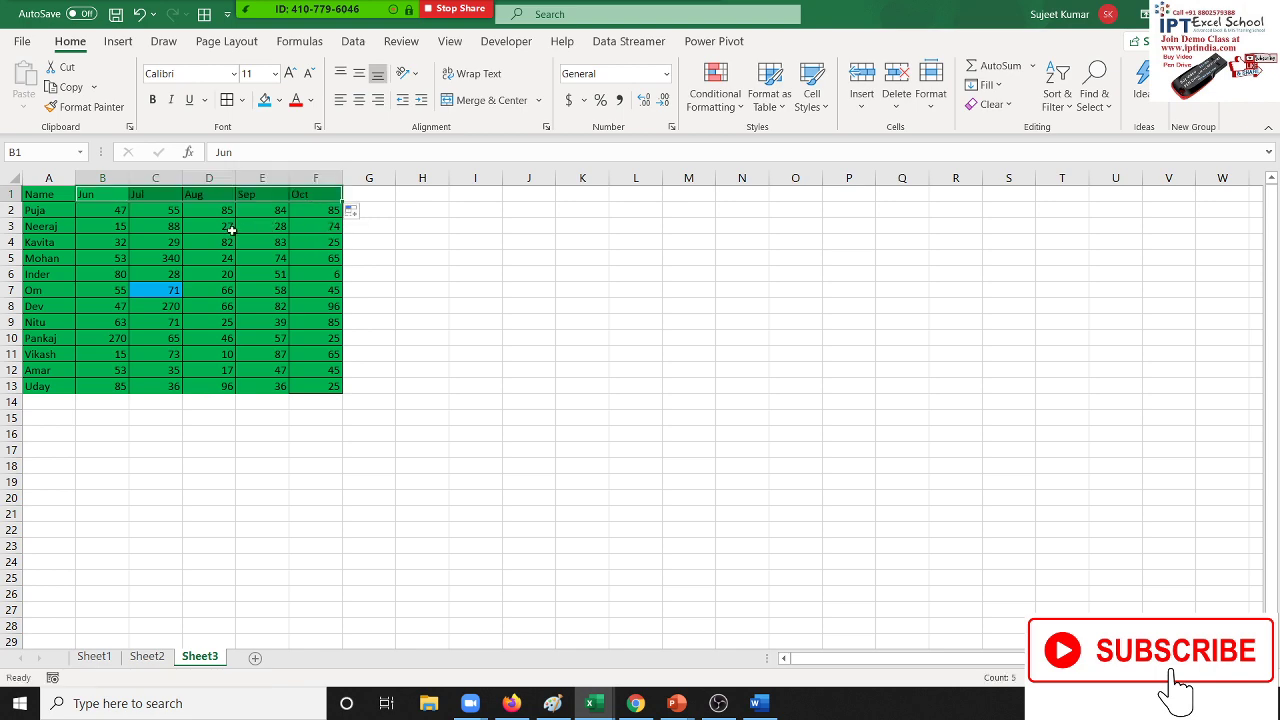
Compare with Word, whose pasted table still shows Jan–May, after selecting Excel's number block
key("alt+Tab")
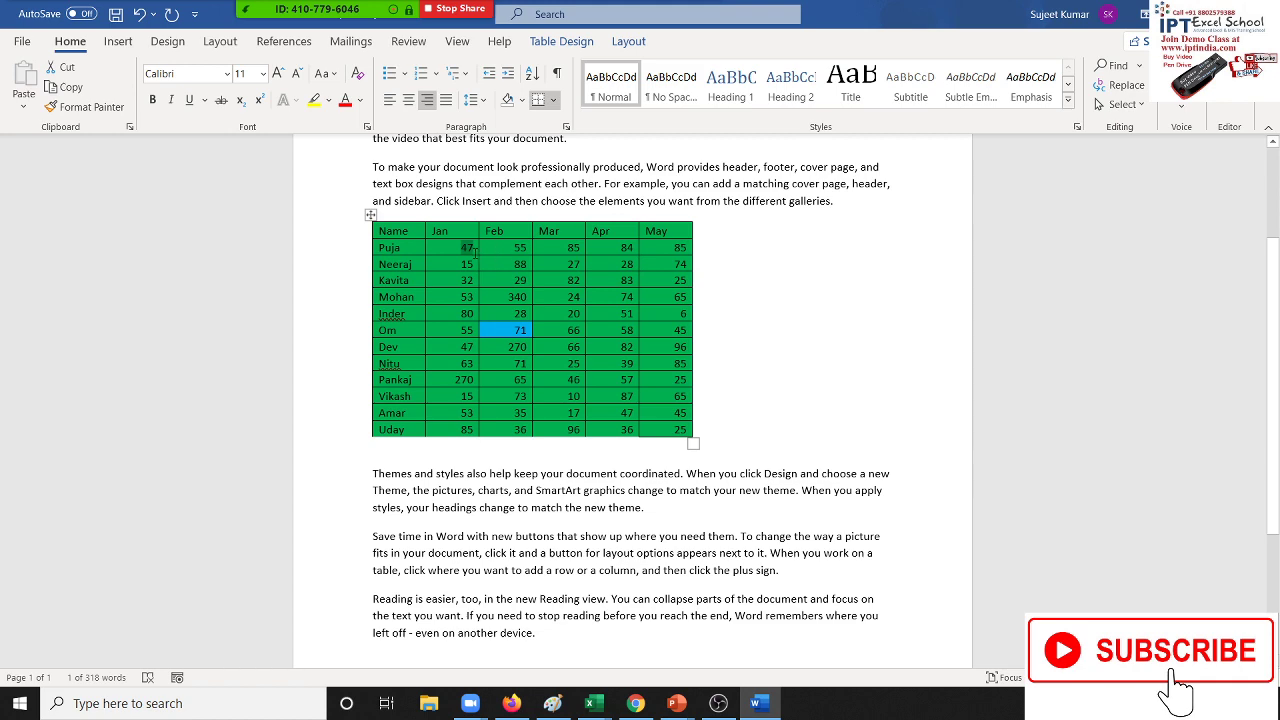
key("alt+Tab")
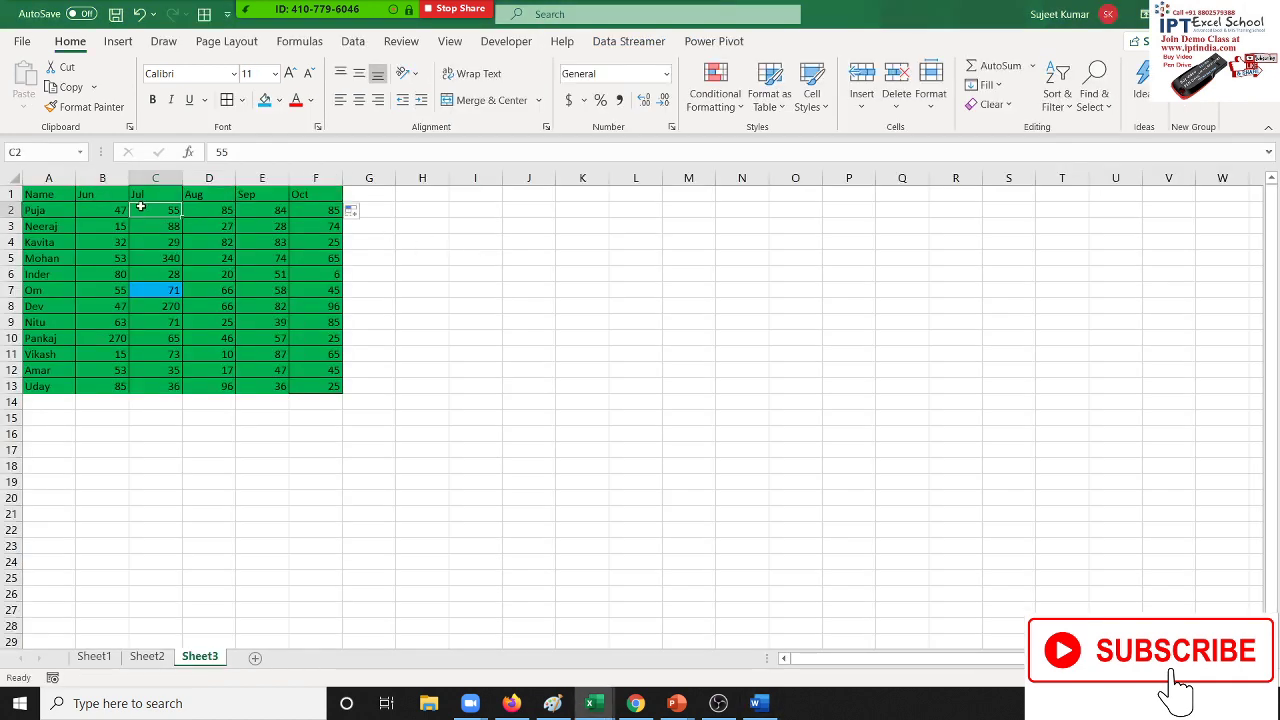
left_click_drag(114, 207, 313, 381)
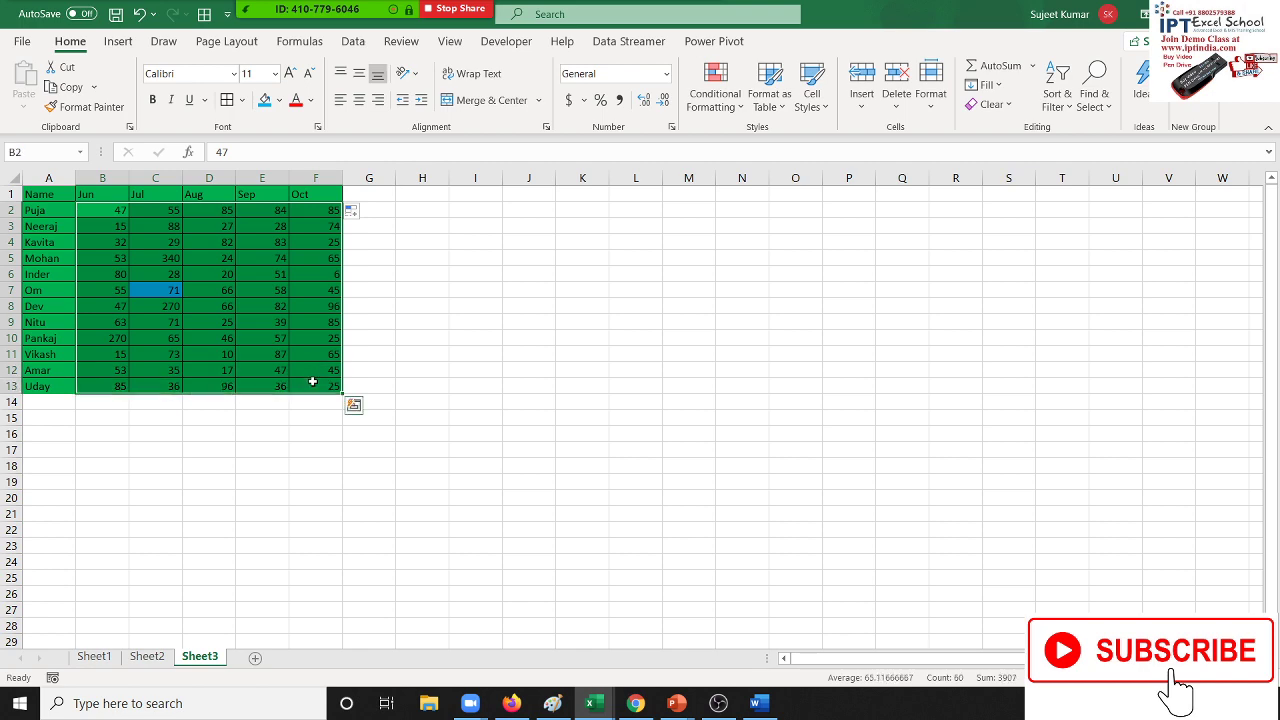
key("alt+Tab")
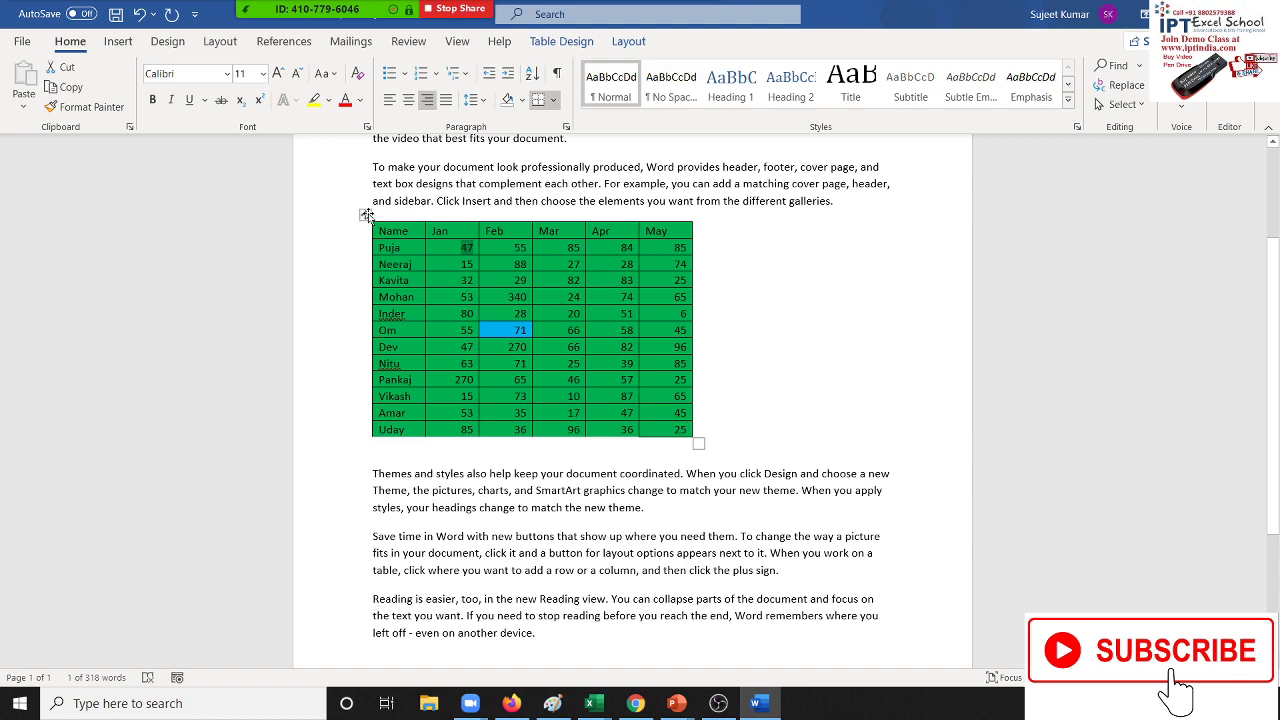
Cut the old table out of Word and copy range A1:F13 in Excel
left_click(367, 215)
key("ctrl+x")
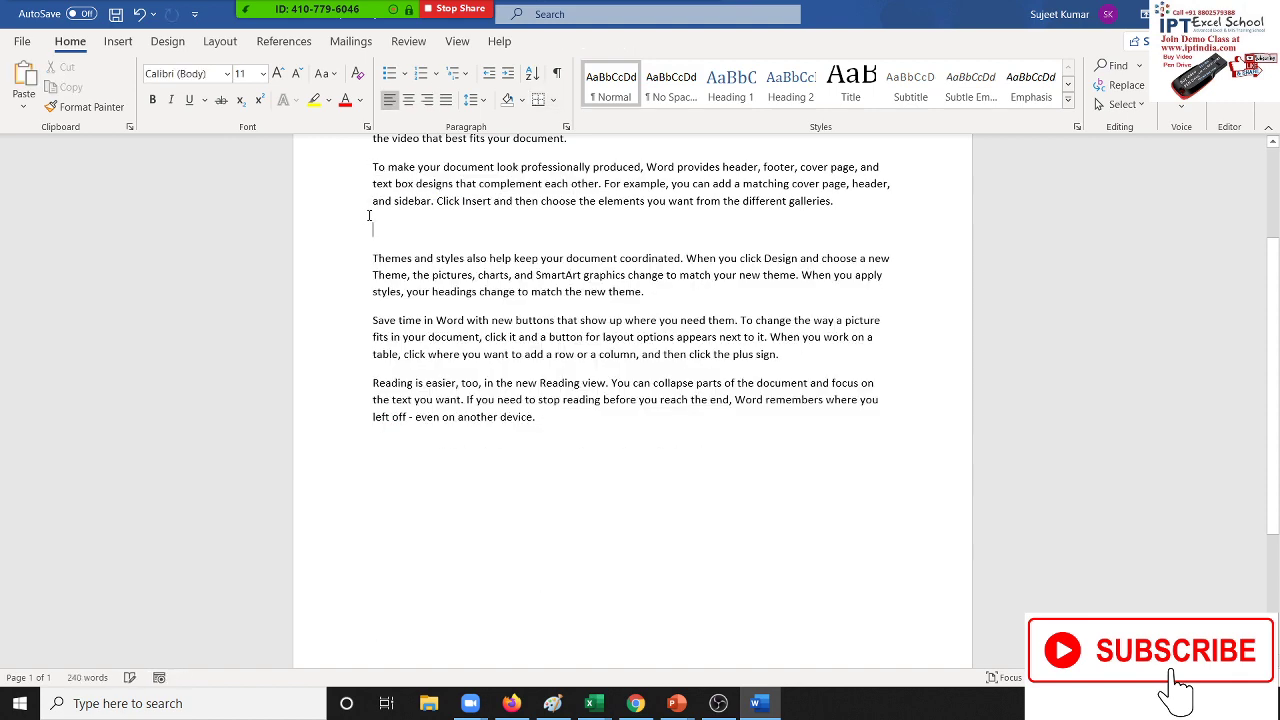
key("alt+Tab")
left_click_drag(35, 201, 310, 386)
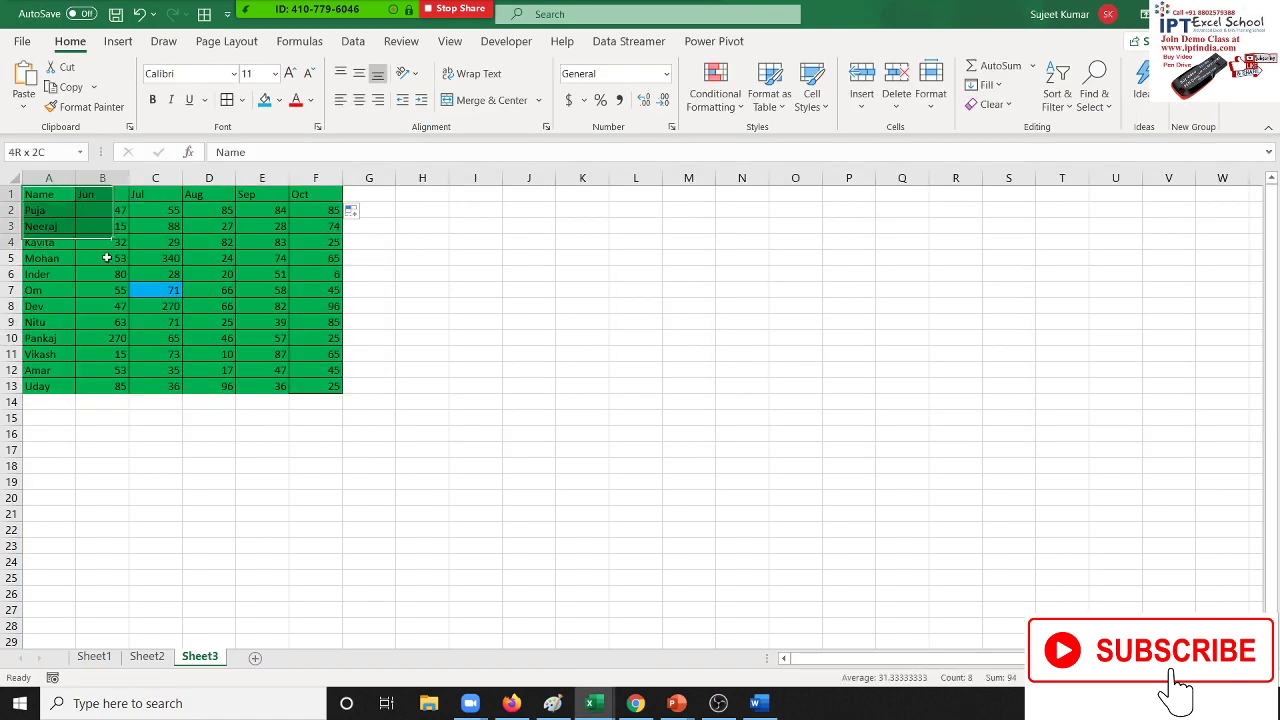
key("ctrl+c")
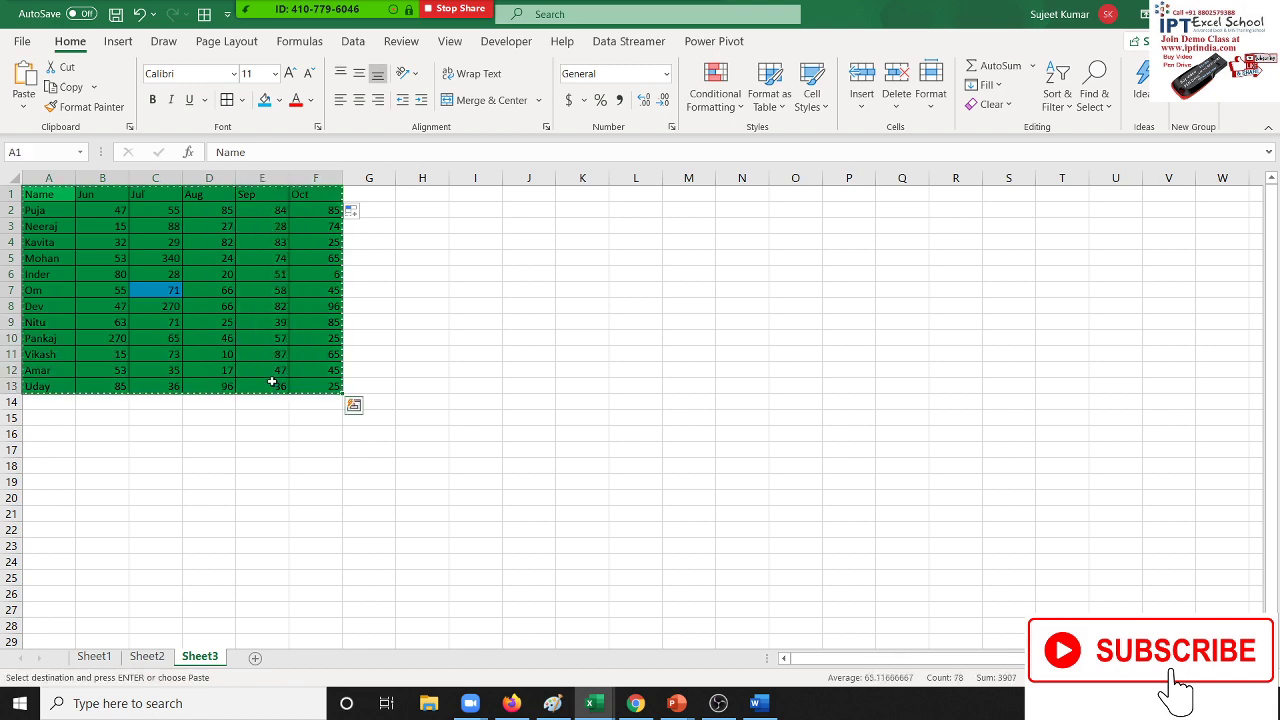
Paste the range into Word as a linked Excel Worksheet Object
key("alt+Tab")
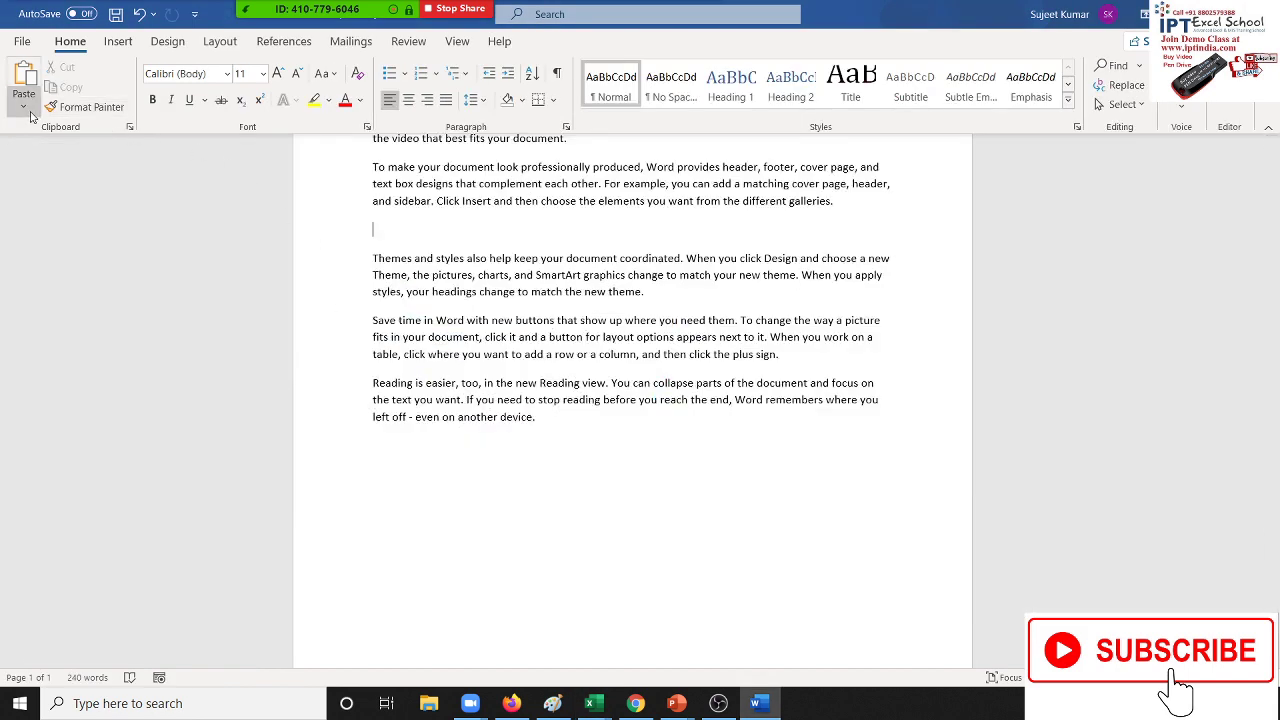
left_click(23, 105)
left_click(45, 181)
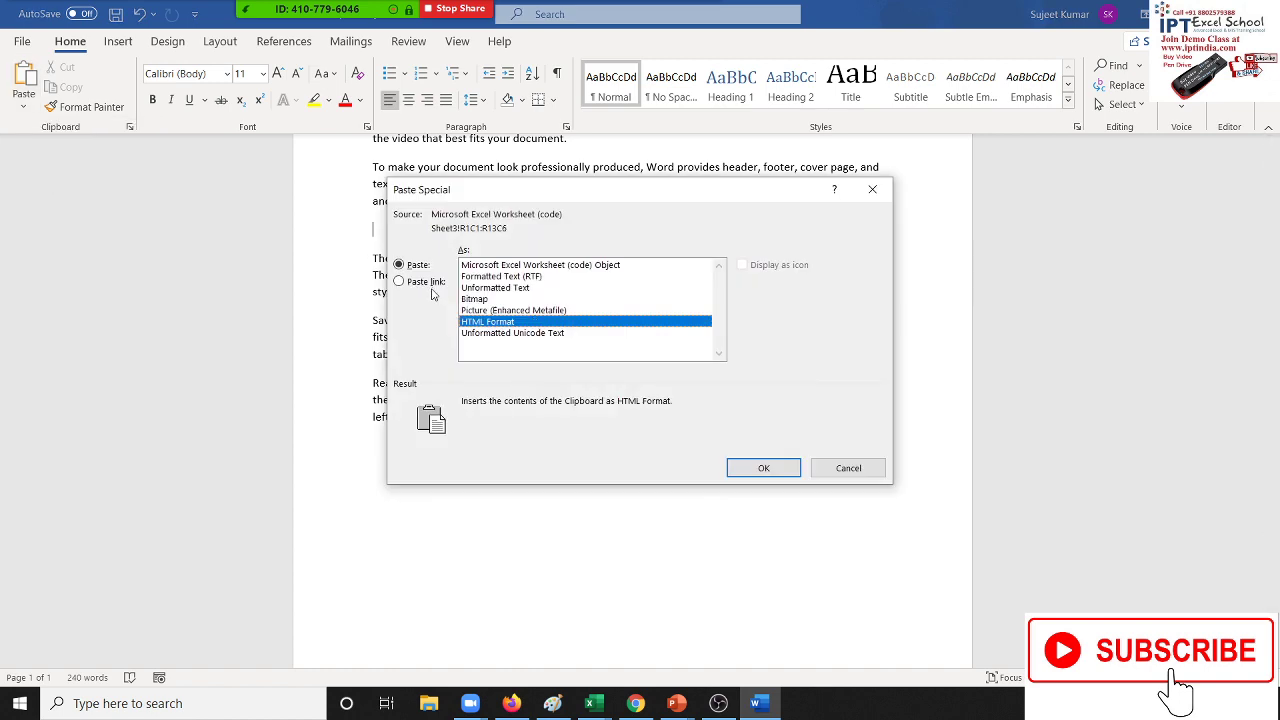
left_click(428, 283)
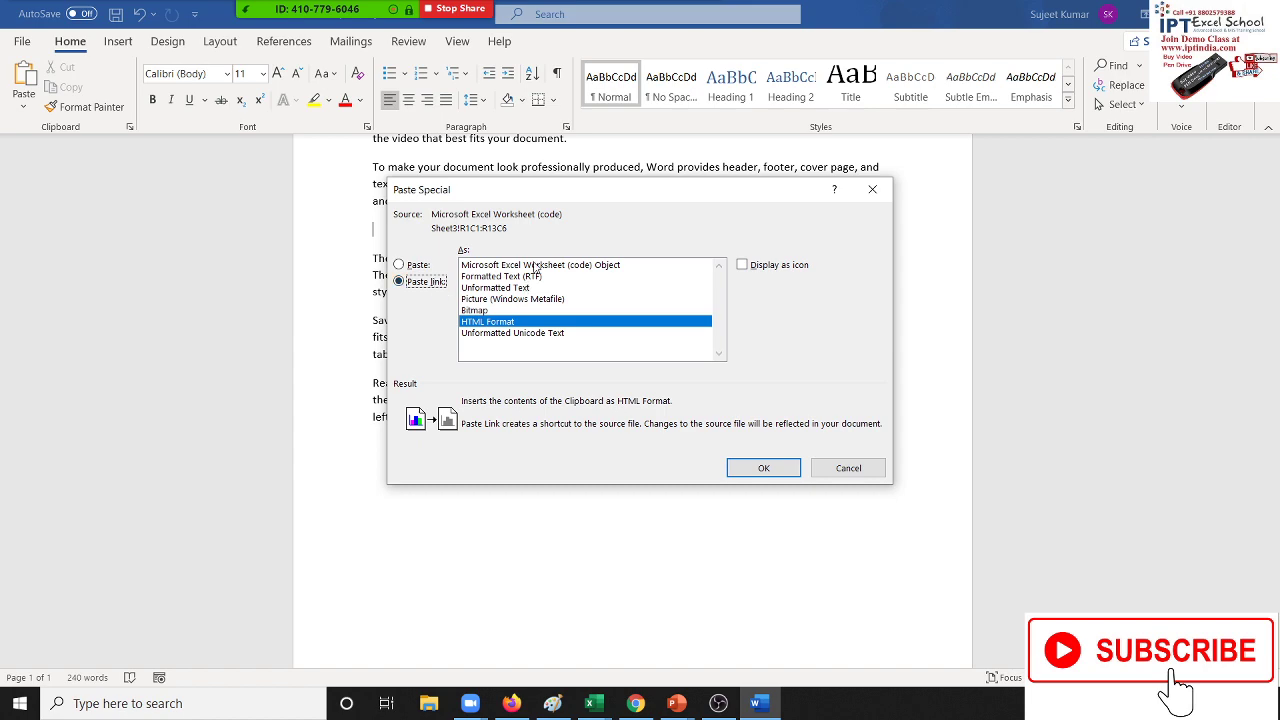
left_click(534, 265)
left_click(773, 466)
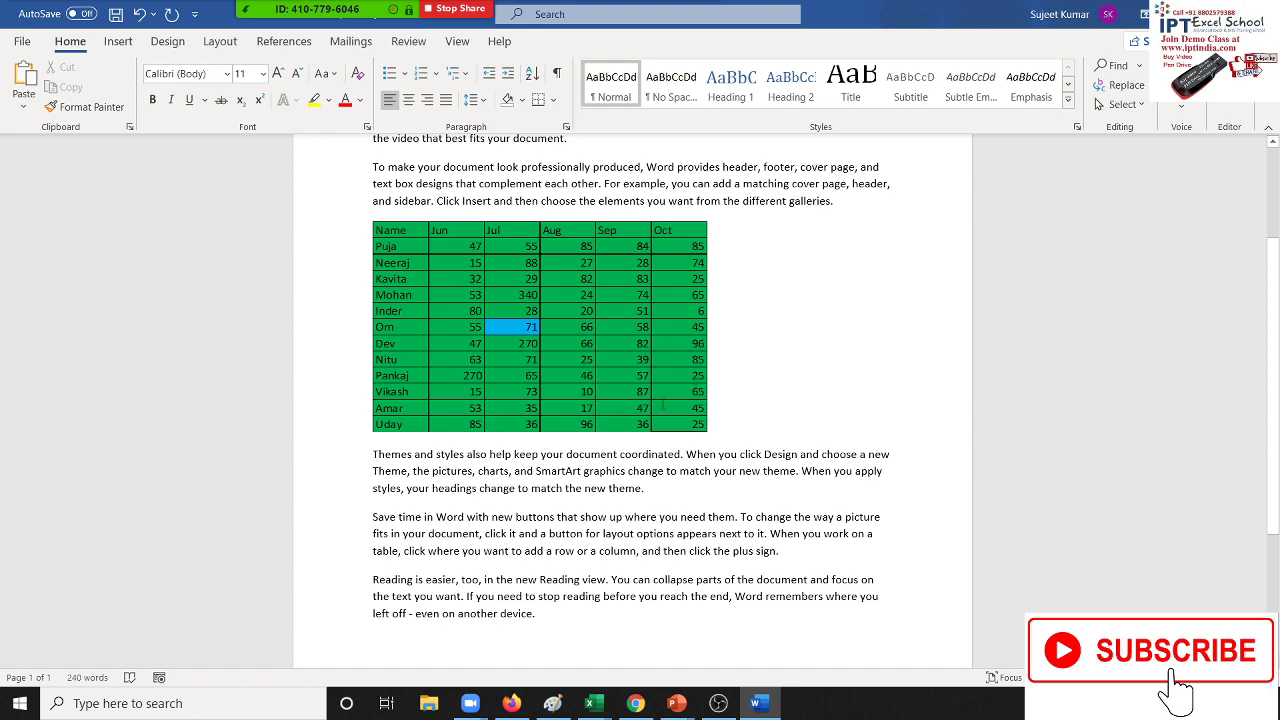
key("alt+Tab")
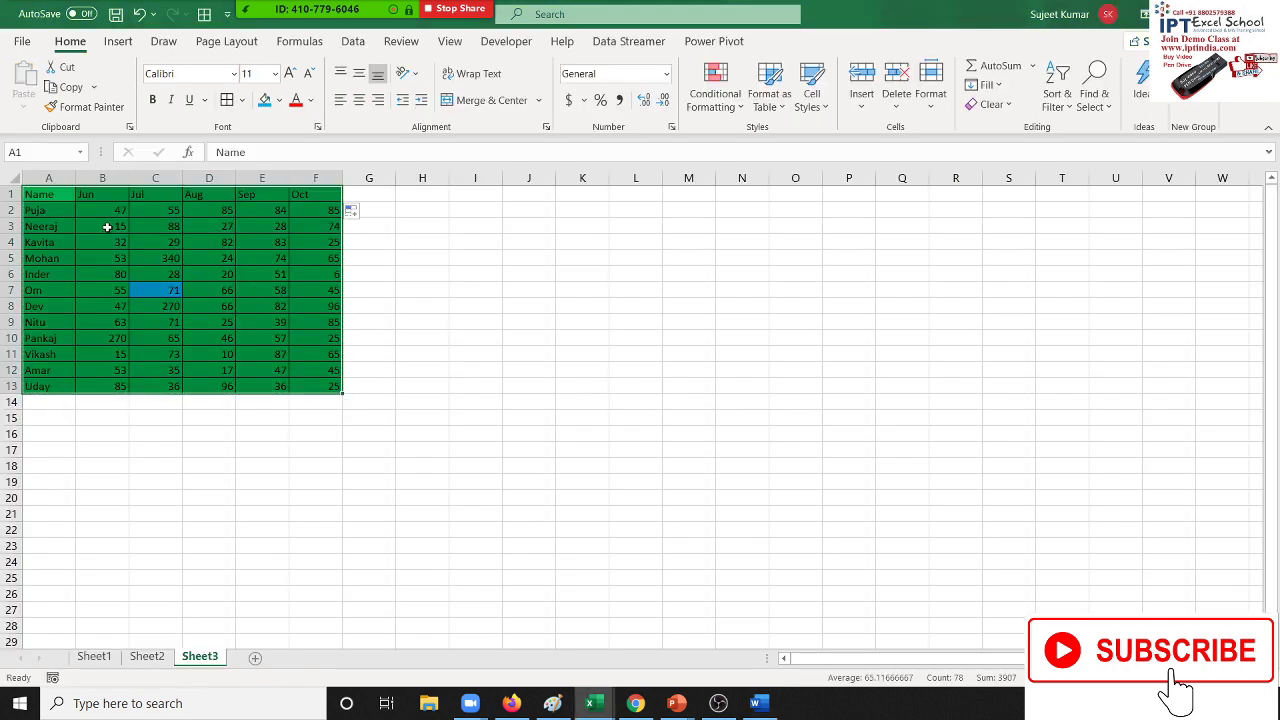
Restore the headers to Jan through May in B1:F1 and verify the Word table updated
left_click(93, 196)
type("Jan")
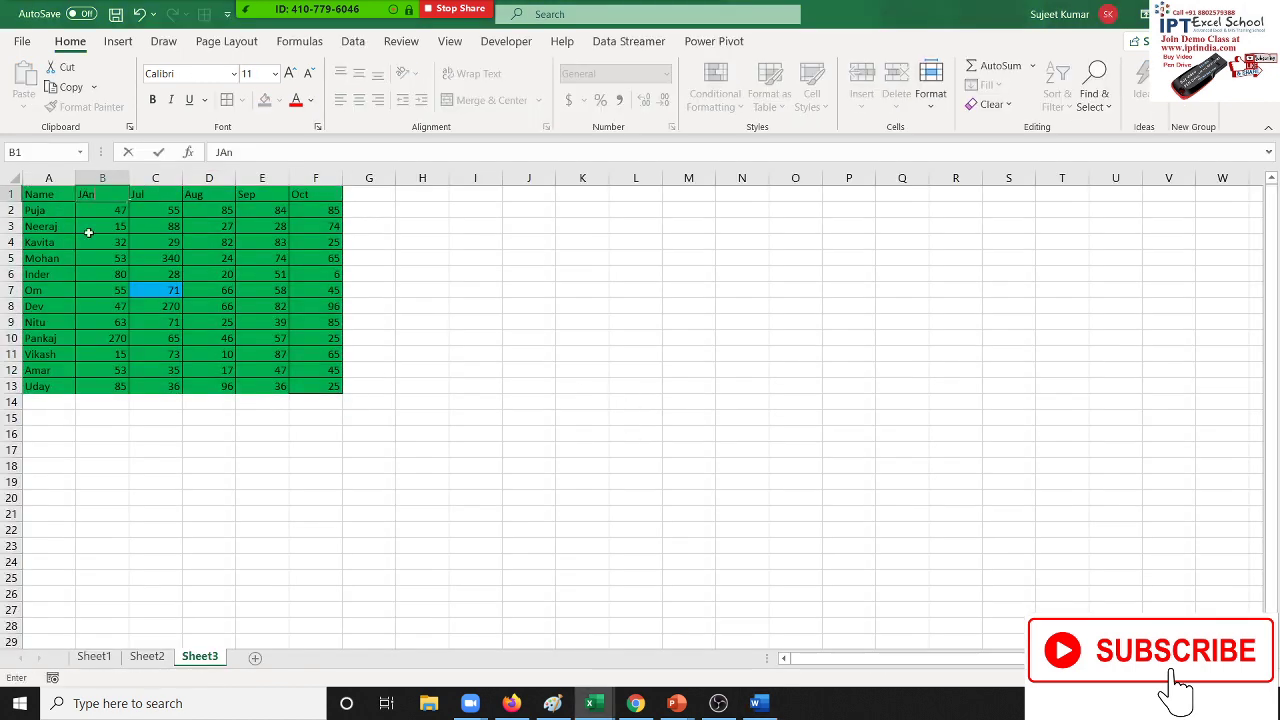
key("Return")
left_click(109, 186)
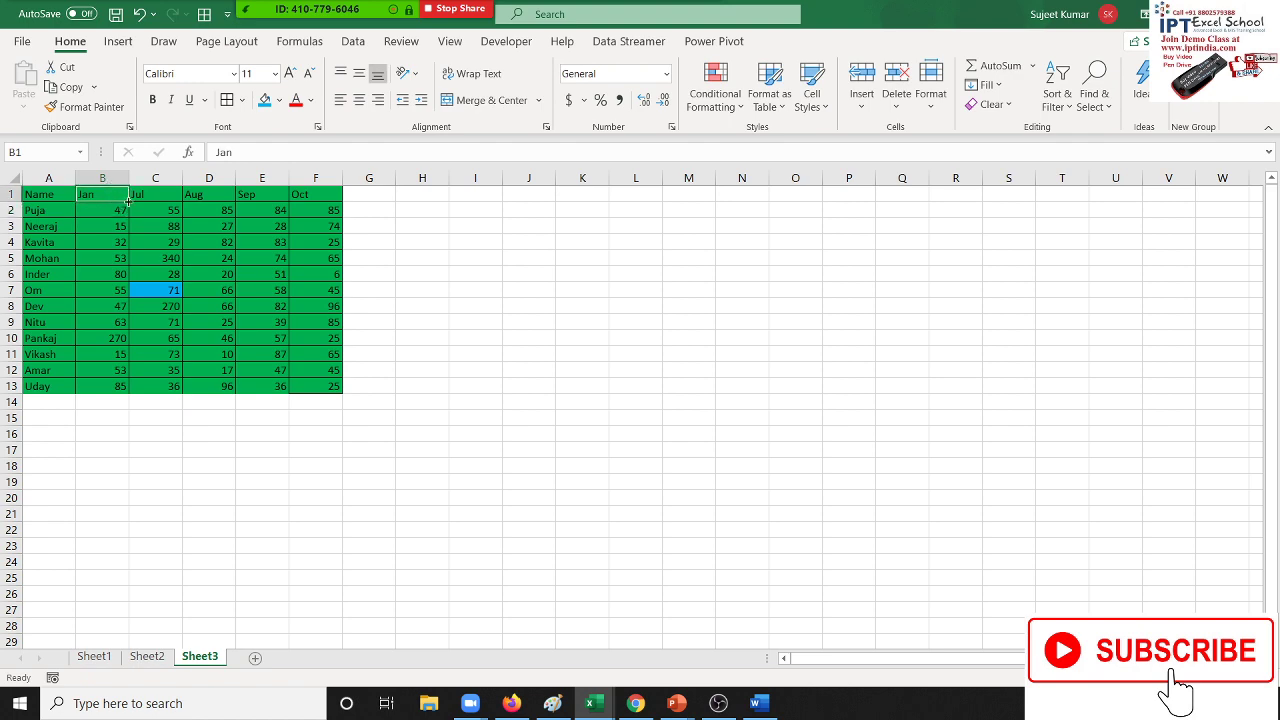
left_click_drag(128, 201, 308, 230)
key("alt+Tab")
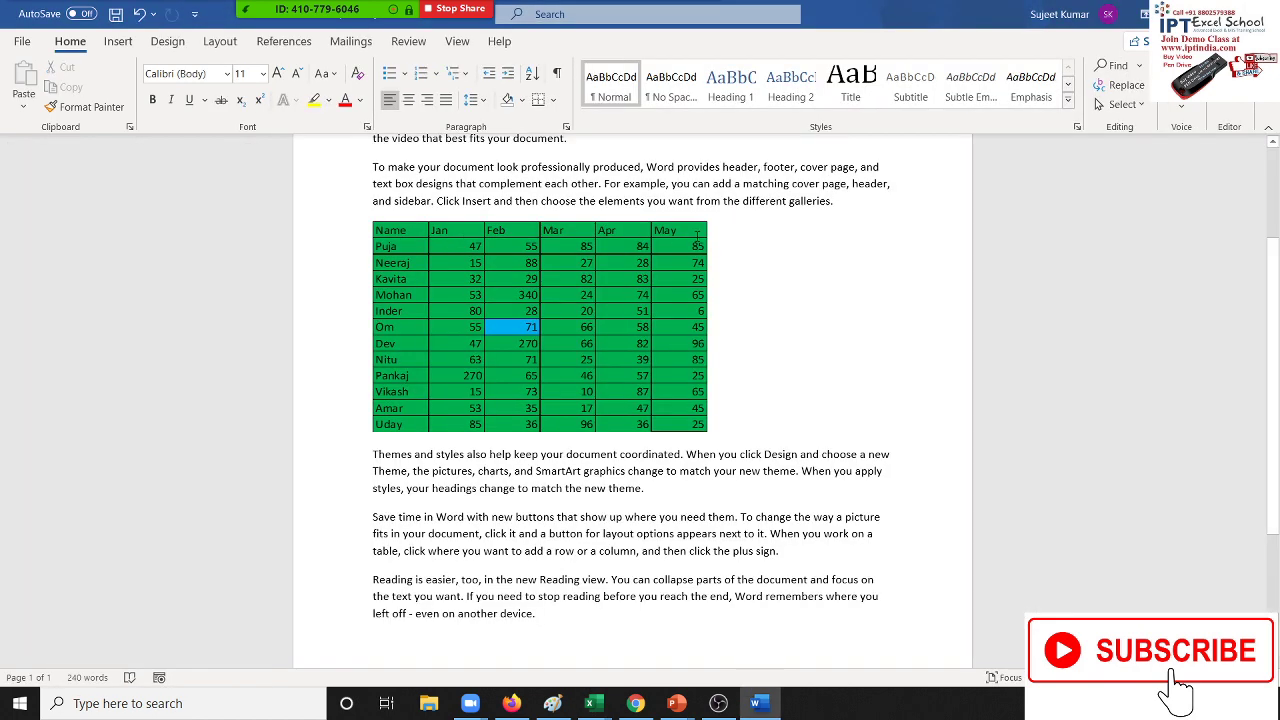
key("alt+Tab")
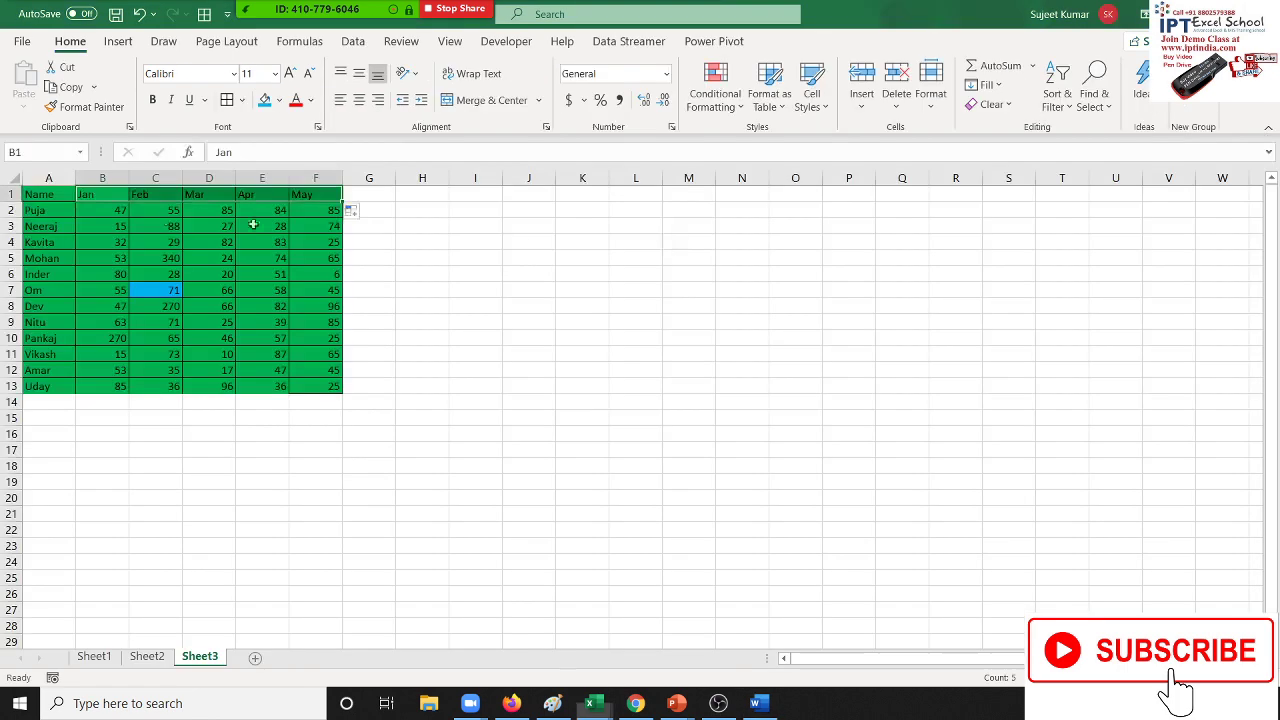
Shade the whole table blue and check the colour in Word
left_click_drag(52, 195, 340, 388)
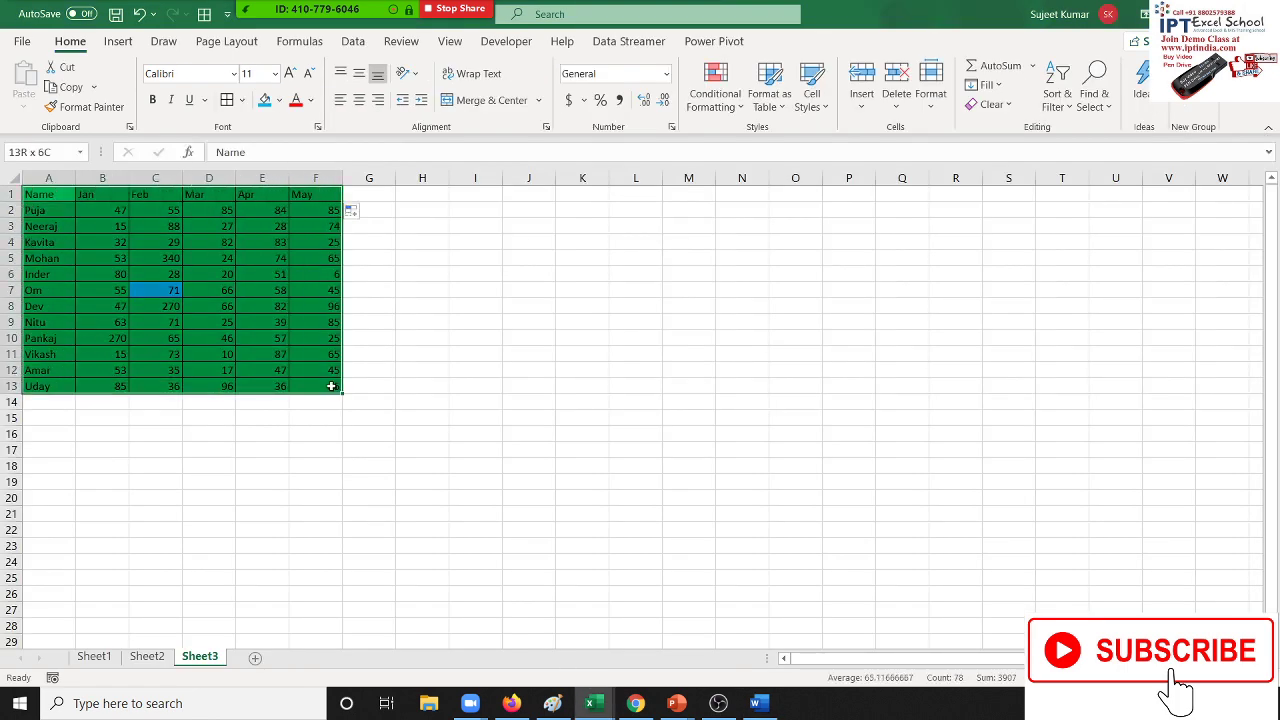
key("ctrl+c")
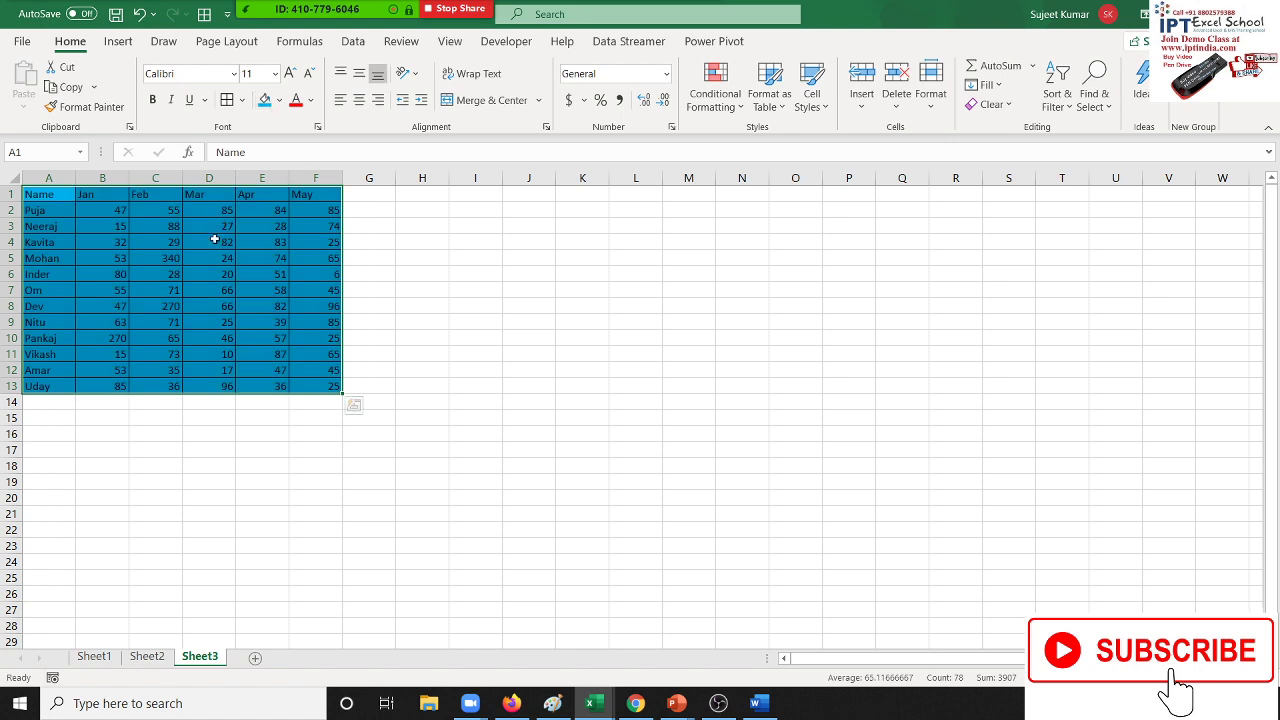
key("alt+Tab")
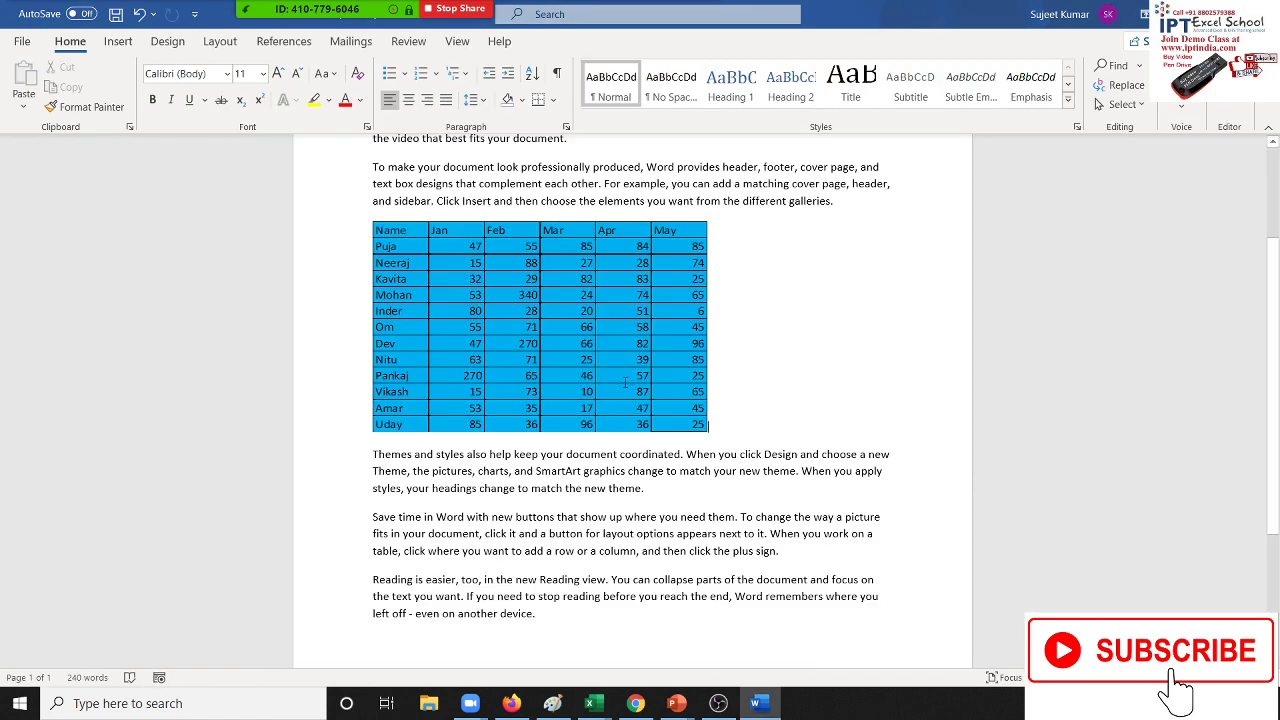
key("alt")
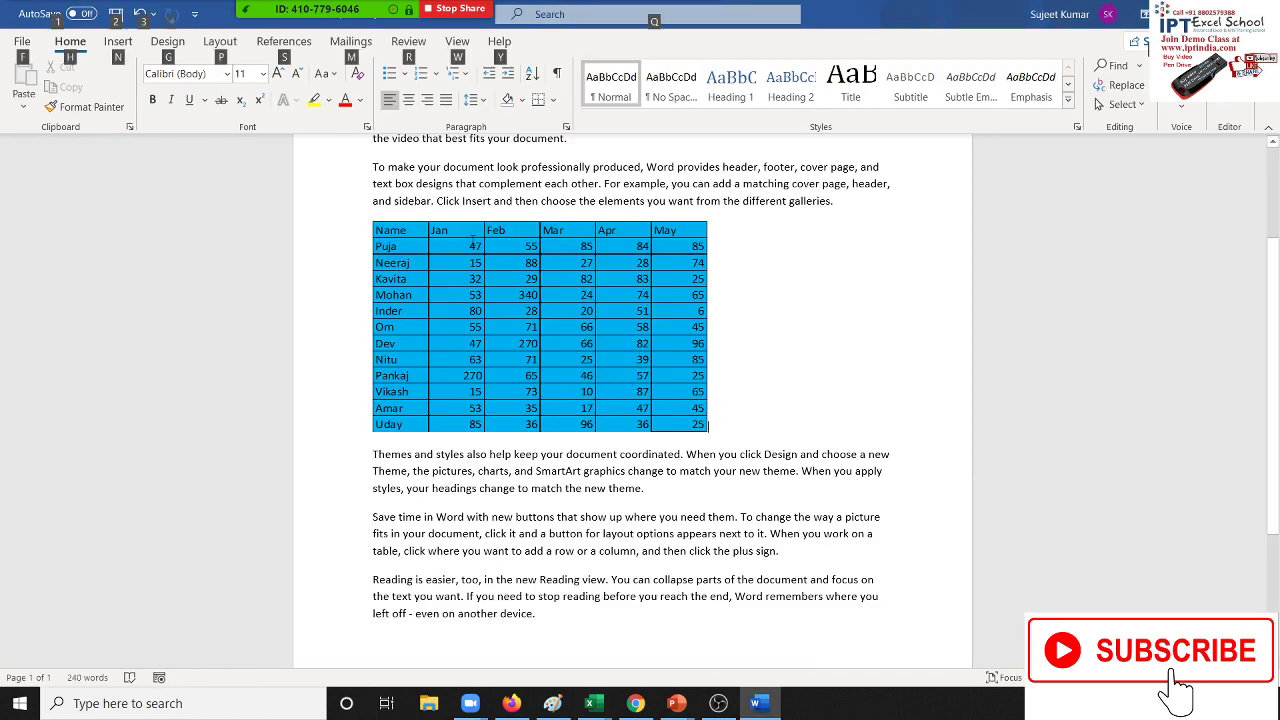
key("alt+Tab")
Change B2 from 47 to 470, confirm Word shows it, and copy A1:F13
left_click(80, 210)
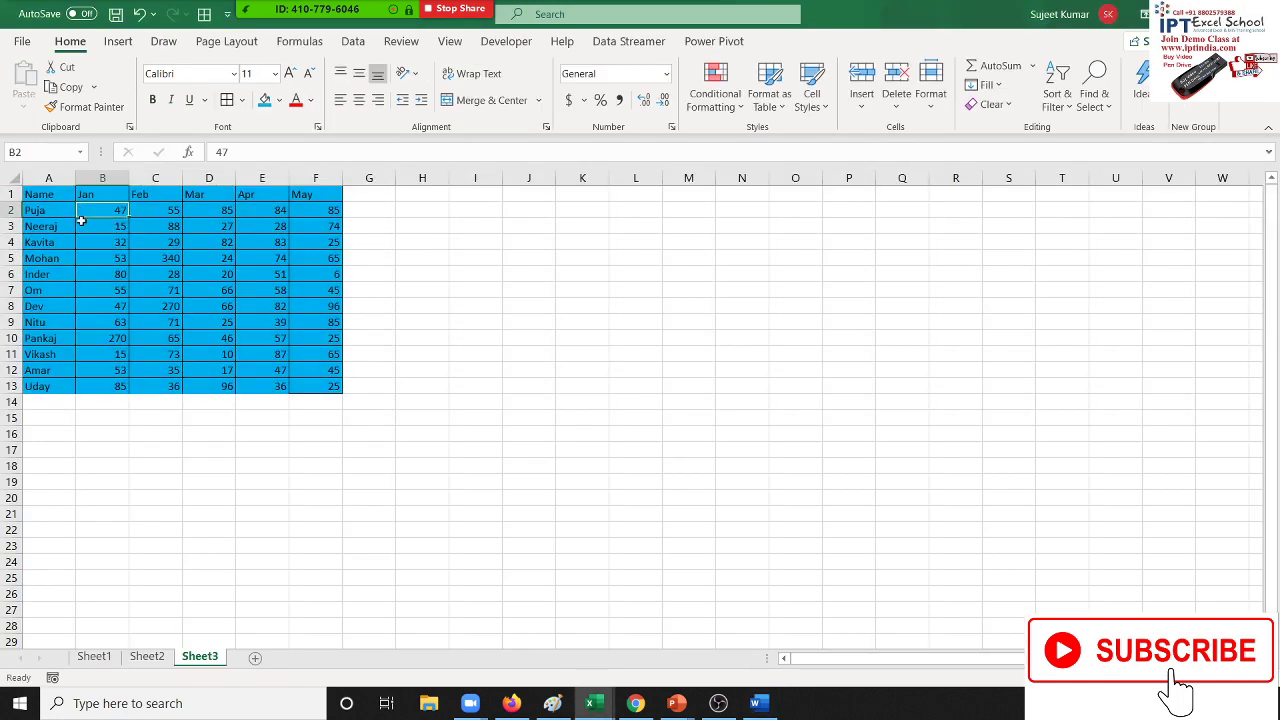
type("47")
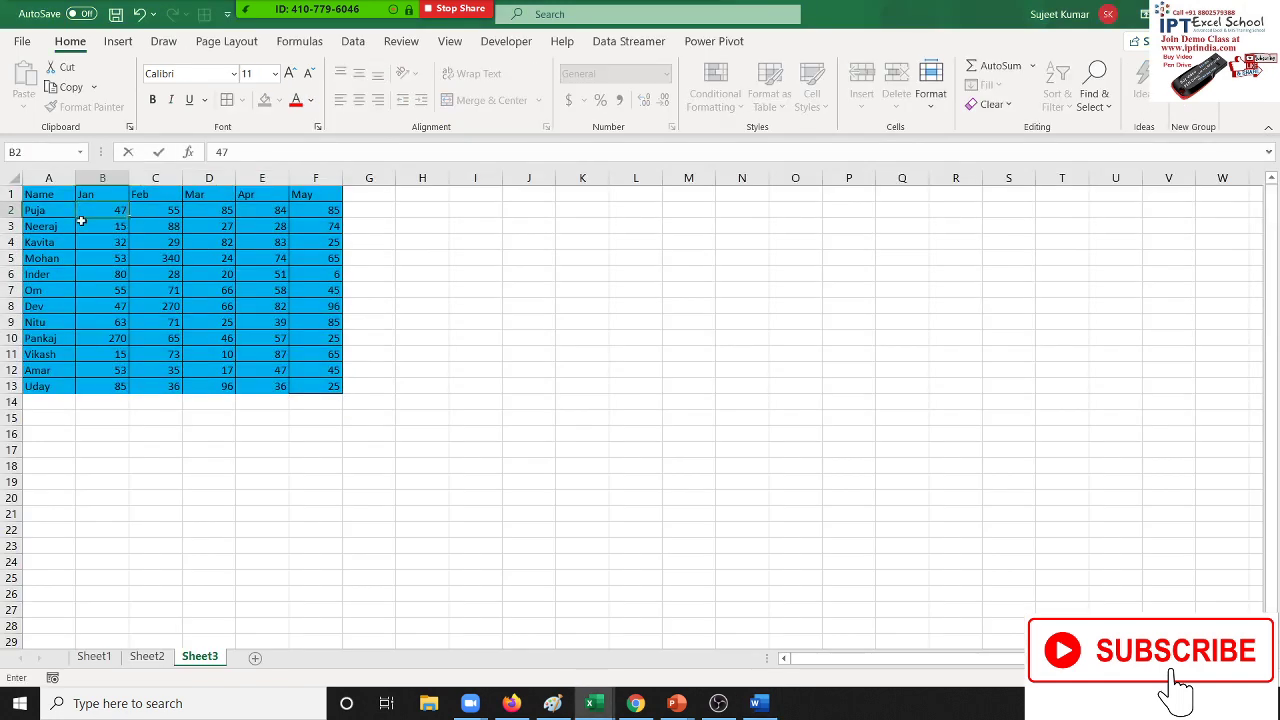
type("0")
key("Return")
key("alt+Tab")
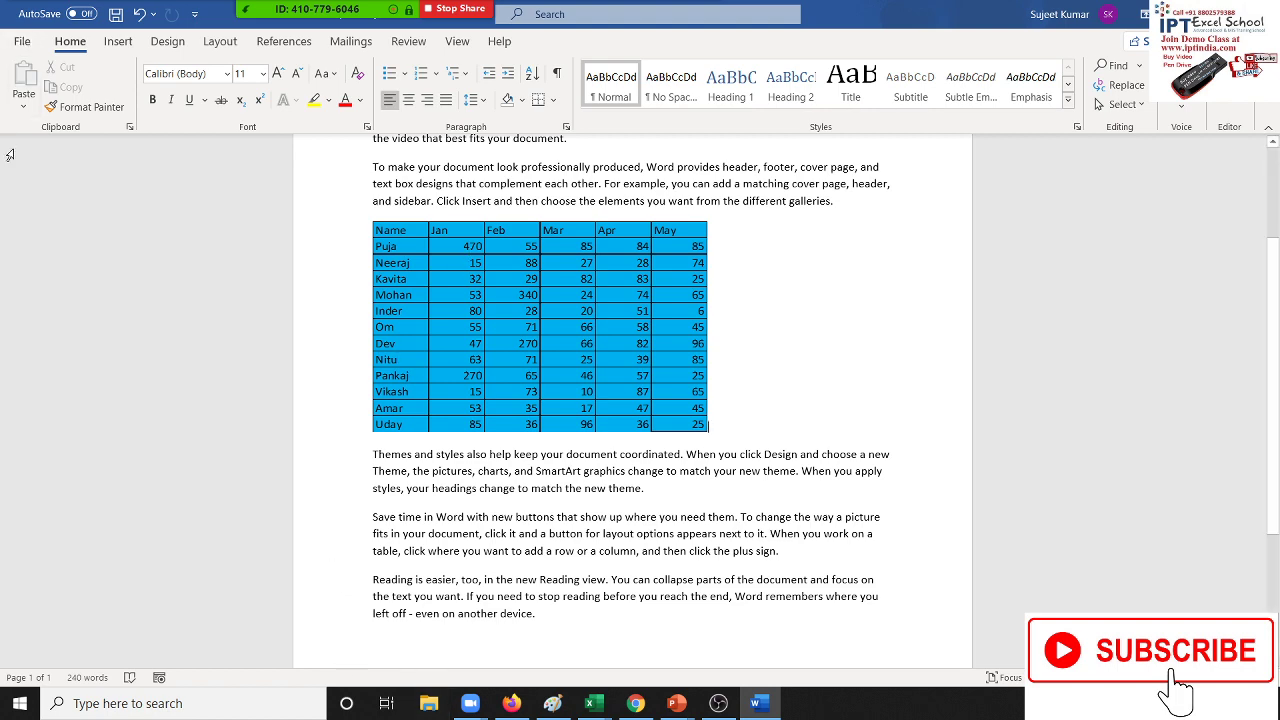
key("alt+Tab")
left_click_drag(38, 200, 326, 386)
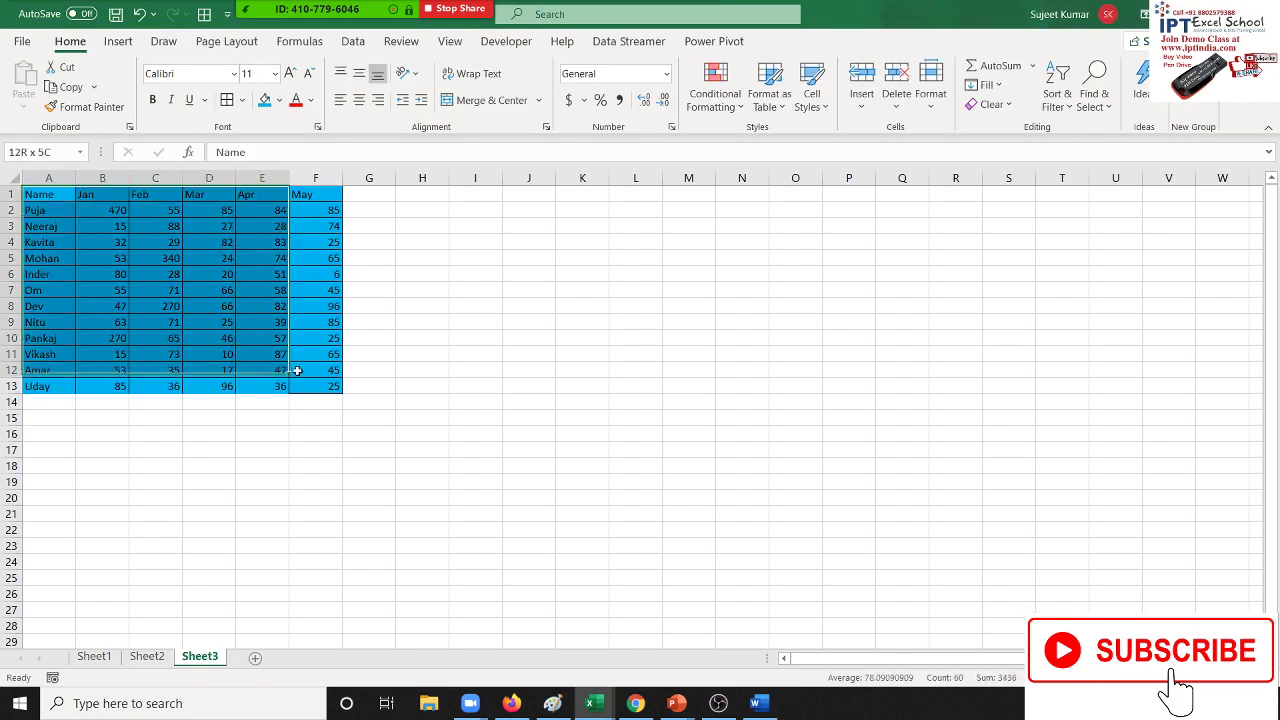
key("ctrl+c")
Paste-link the copied table into Word as a Windows Metafile picture, then minimize Word
key("alt+Tab")
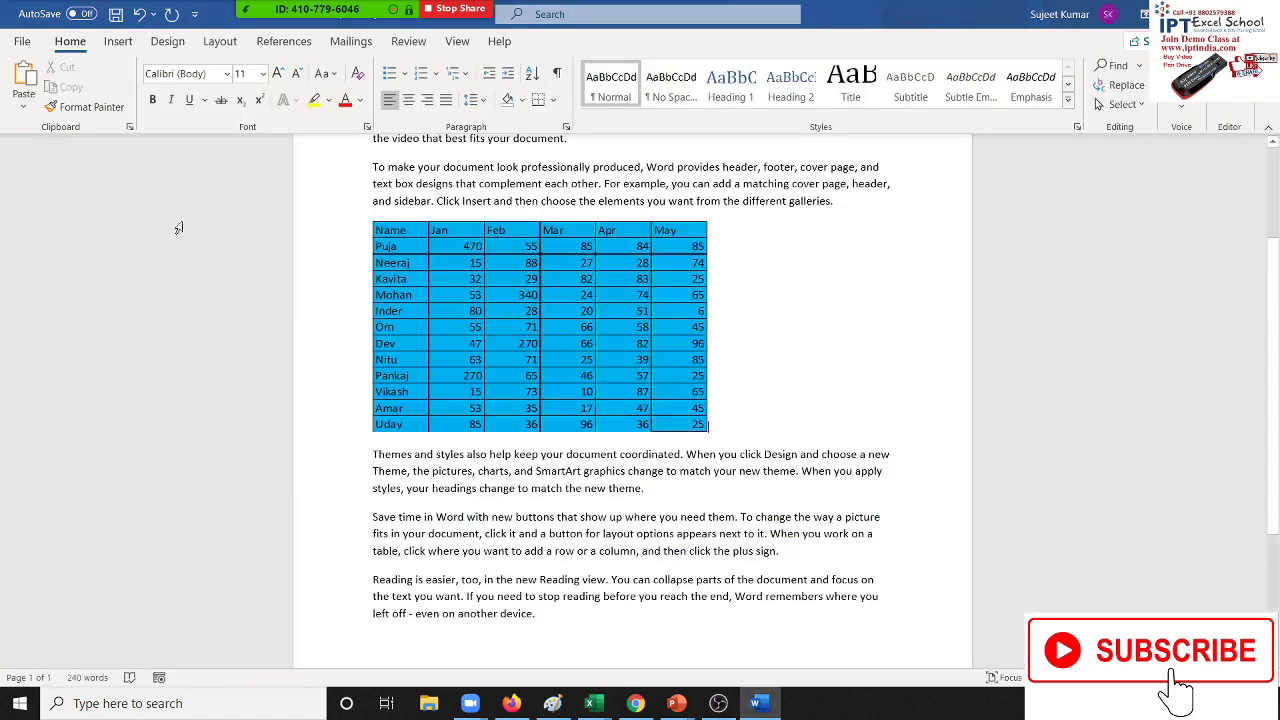
left_click(23, 104)
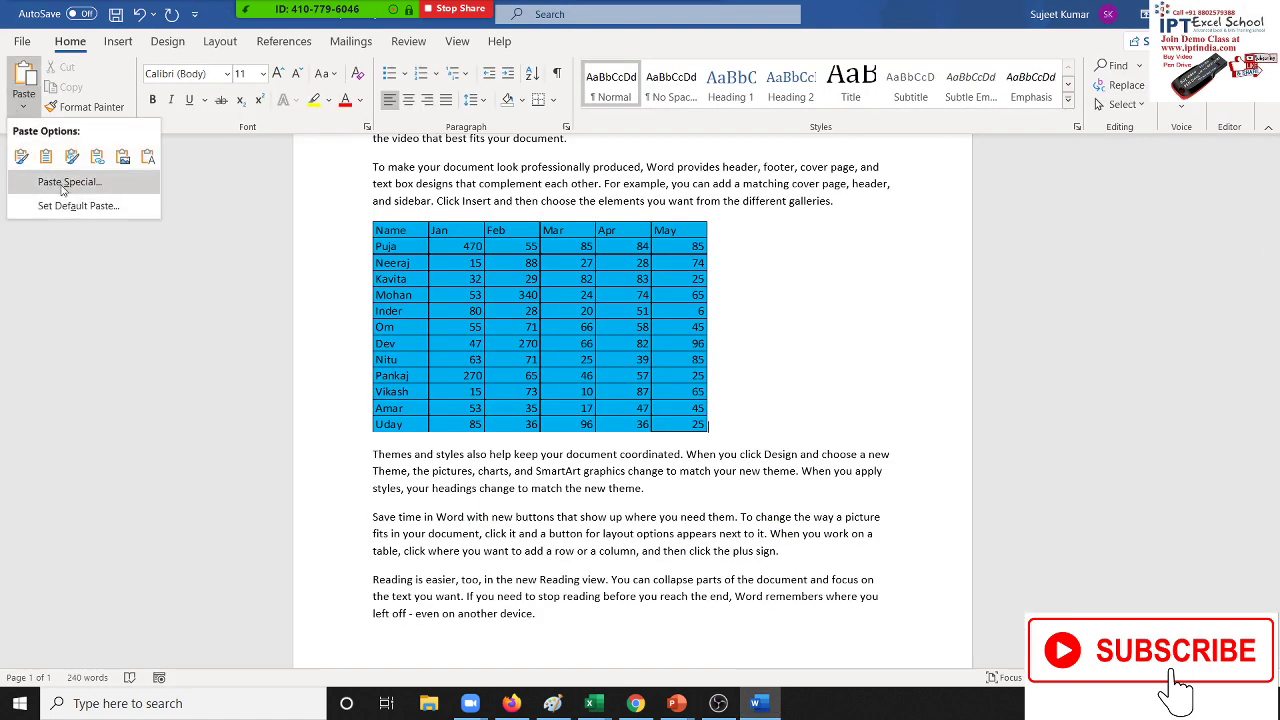
left_click(62, 190)
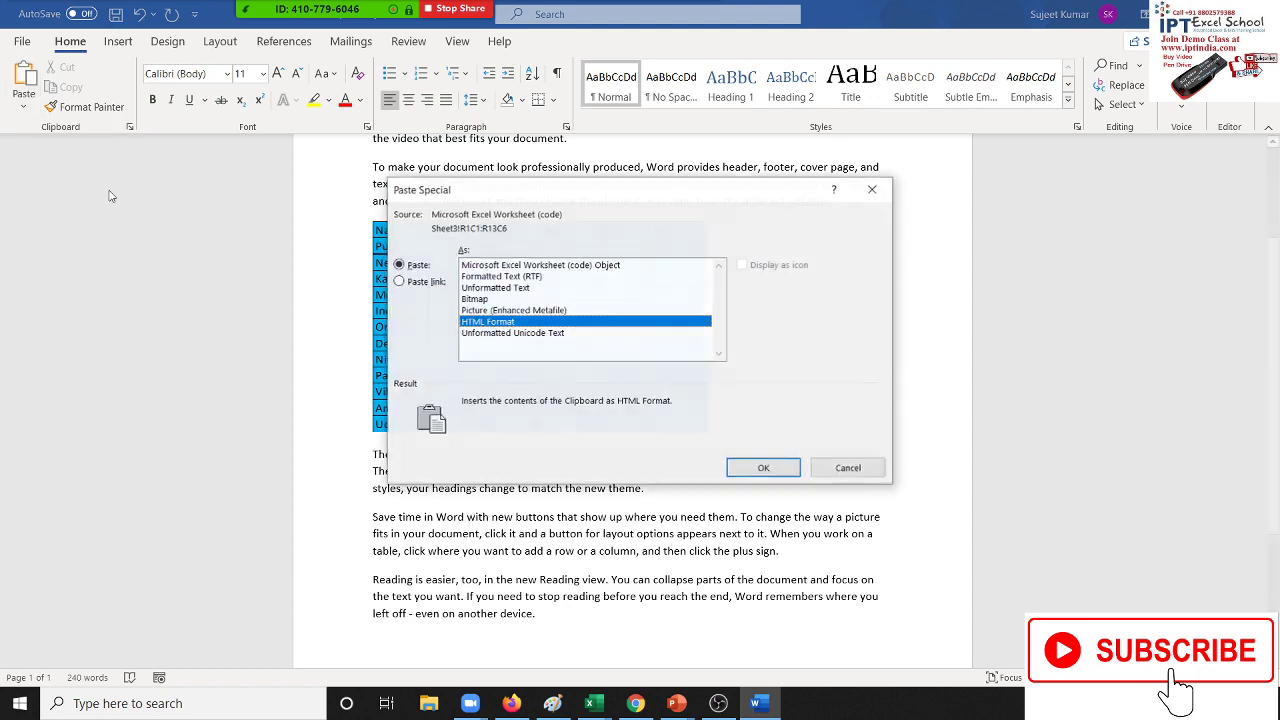
left_click(432, 284)
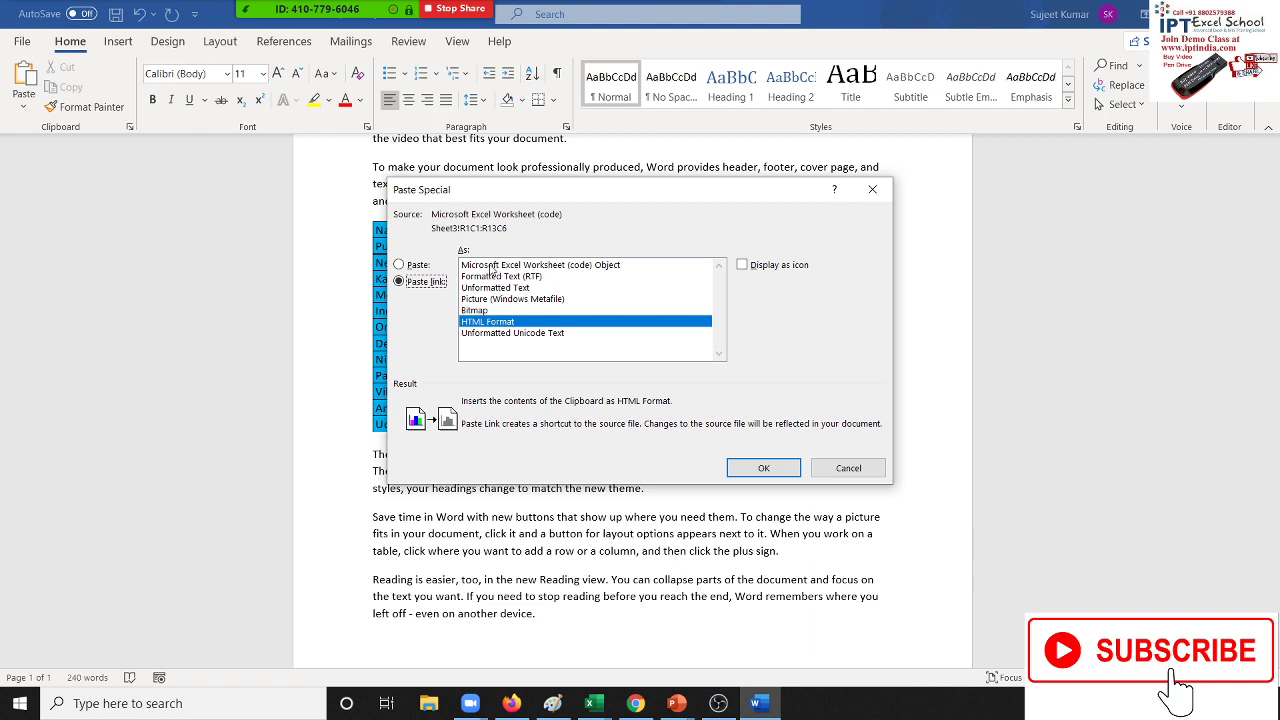
left_click(496, 302)
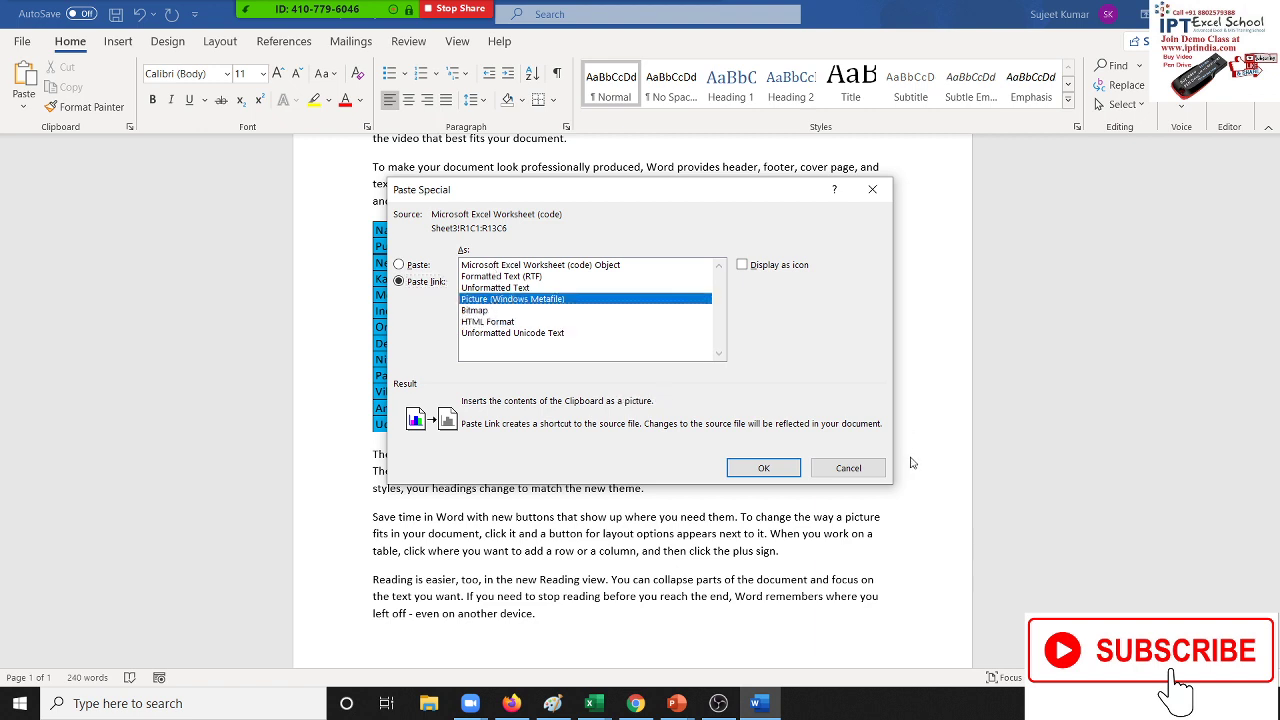
key("Return")
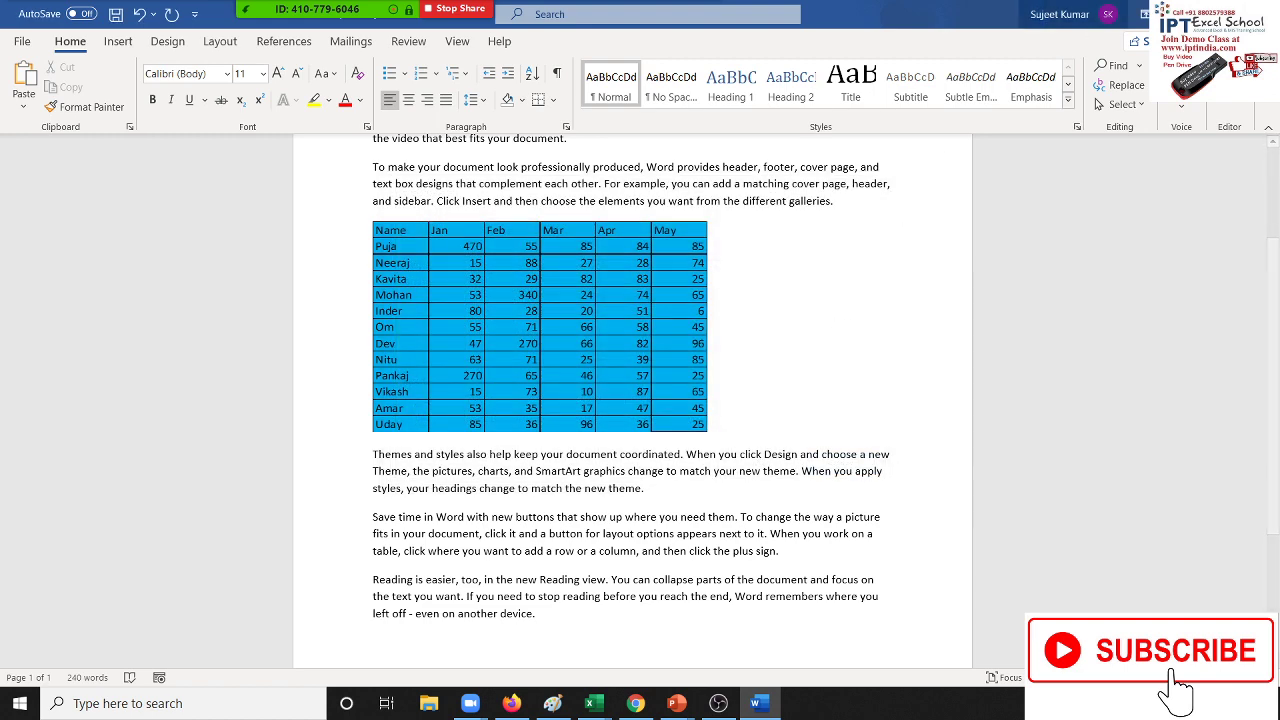
left_click(1118, 6)
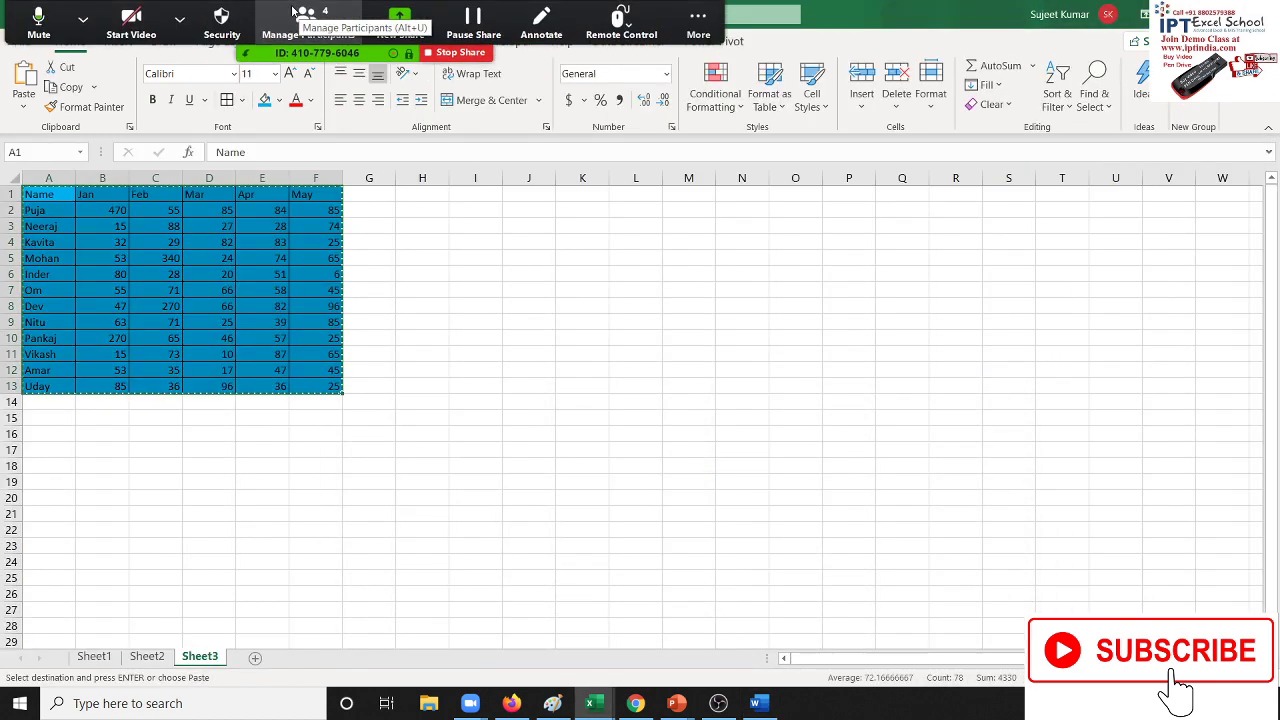
Cancel Excel's copy mode and close the Word document without saving
left_click(296, 16)
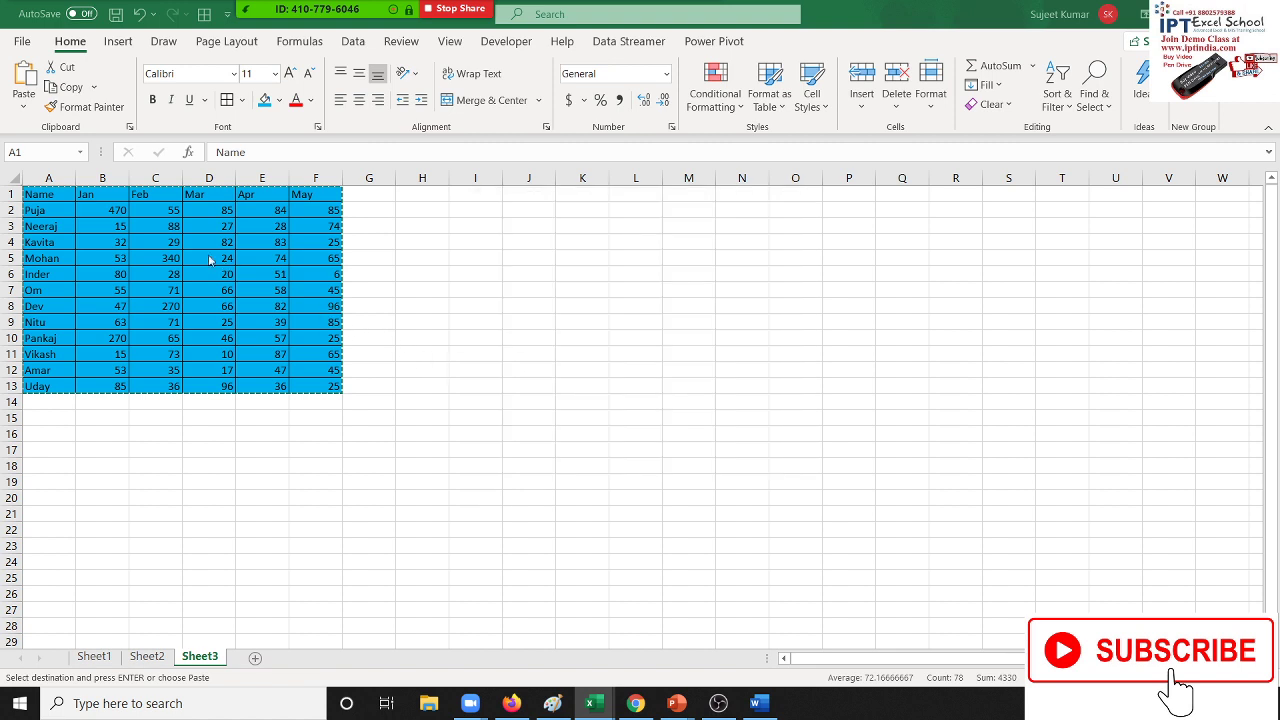
key("Escape")
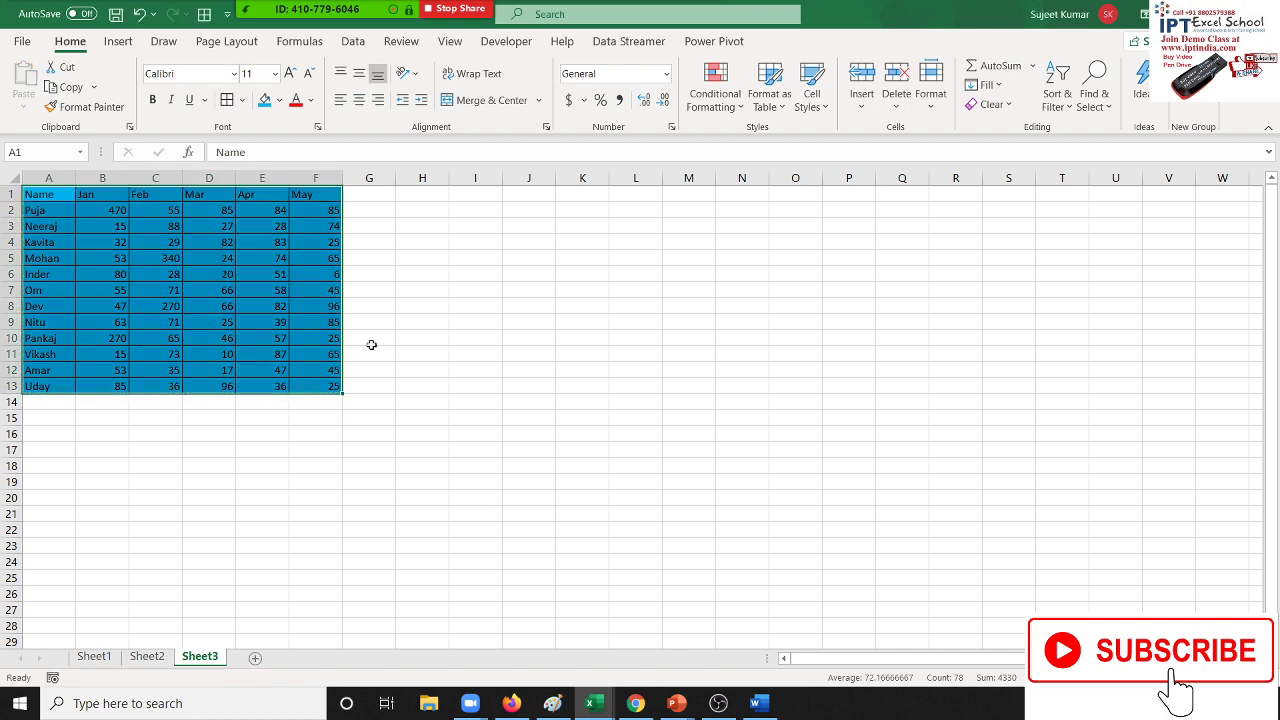
left_click(757, 703)
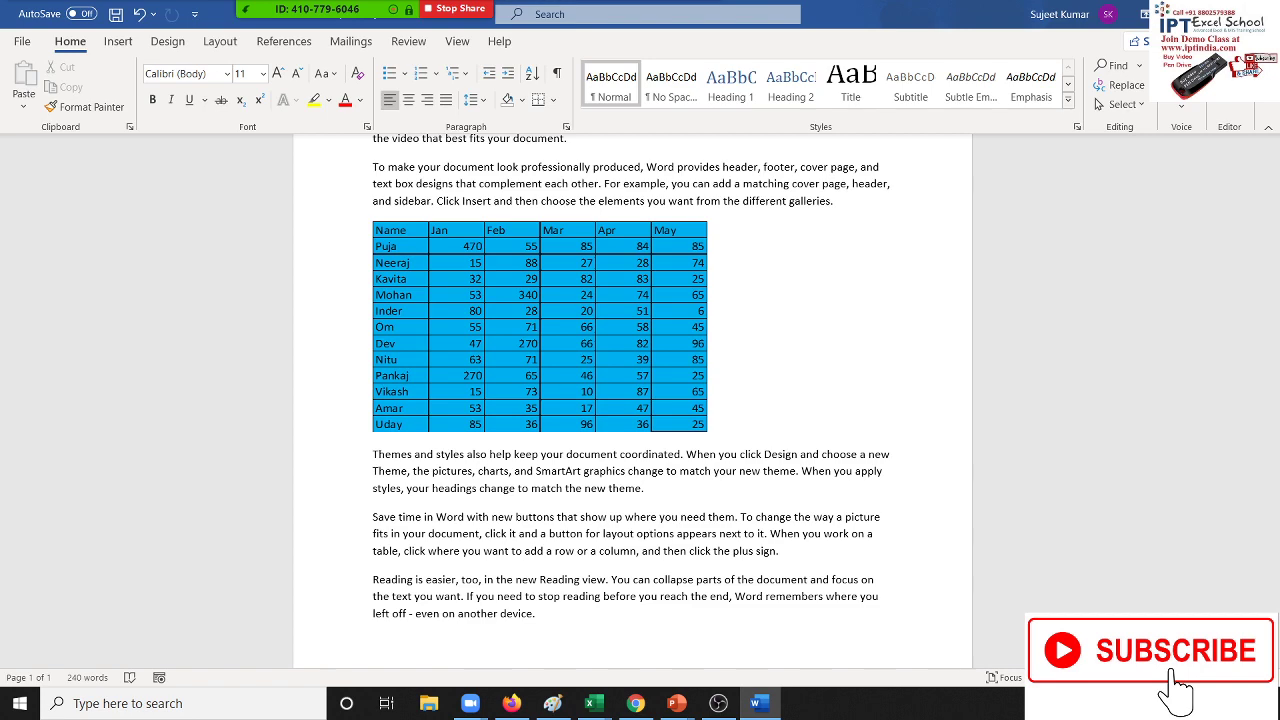
left_click(1257, 14)
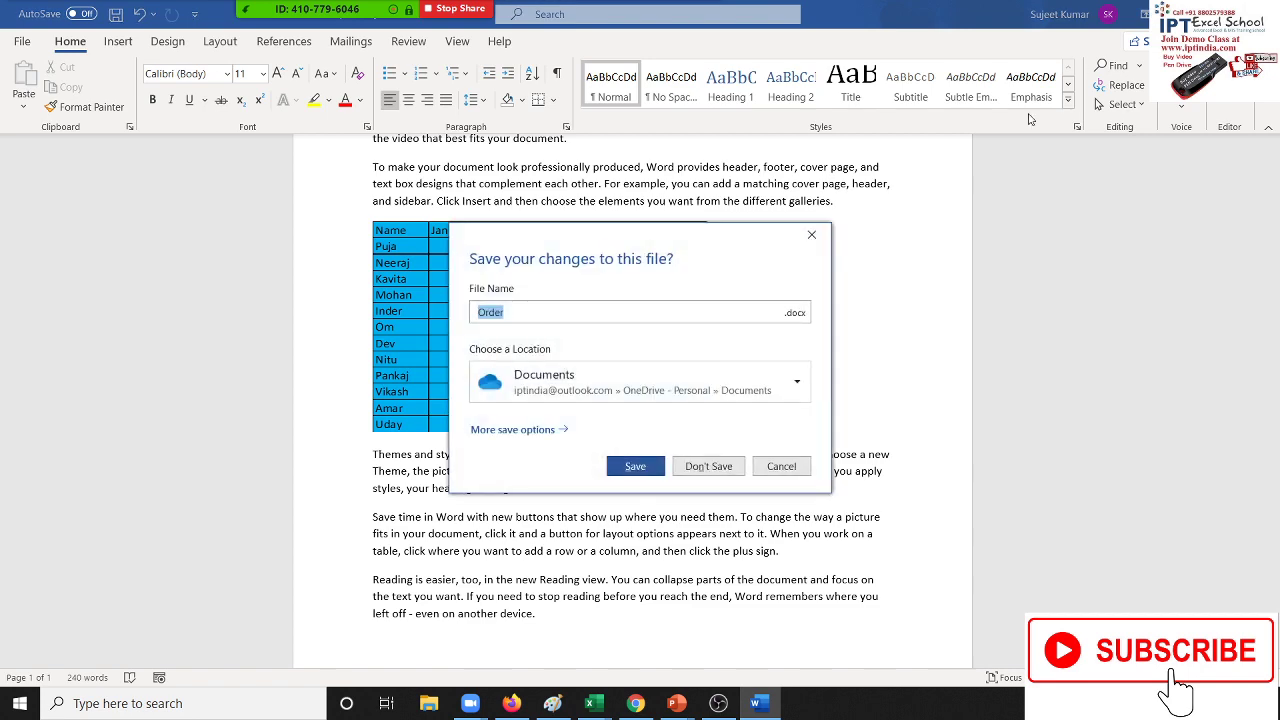
left_click(710, 470)
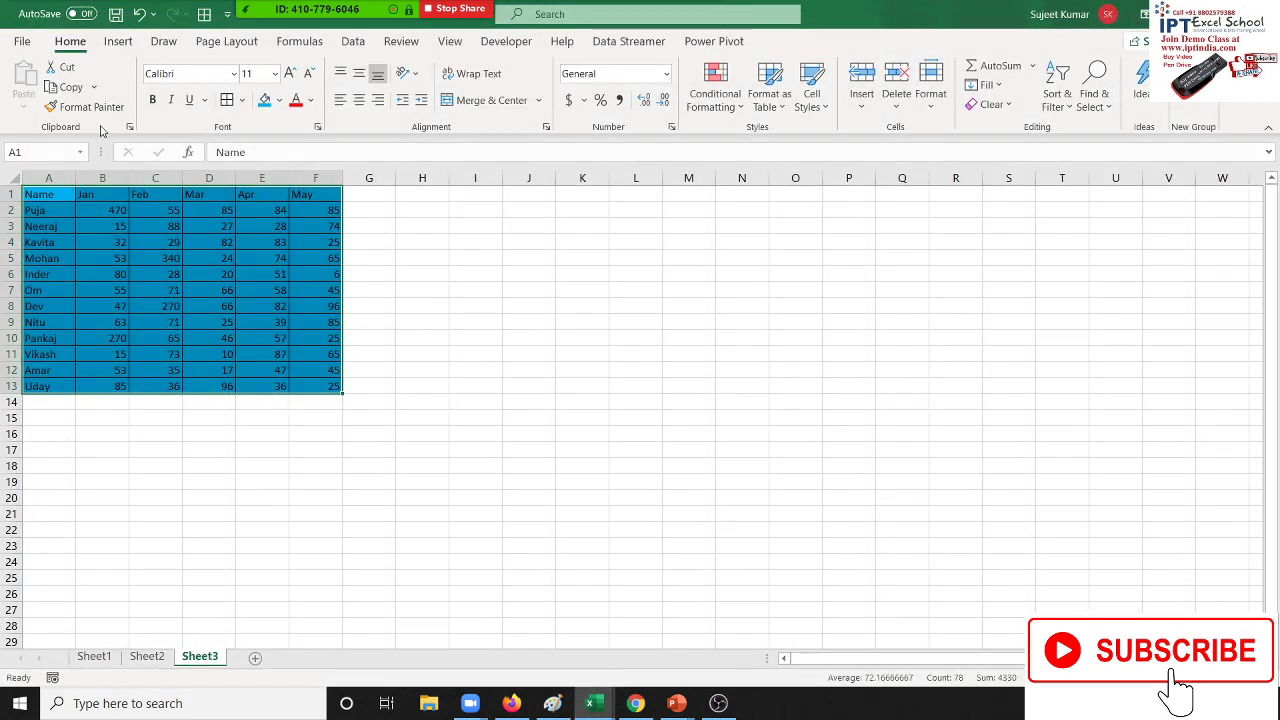
left_click(369, 562)
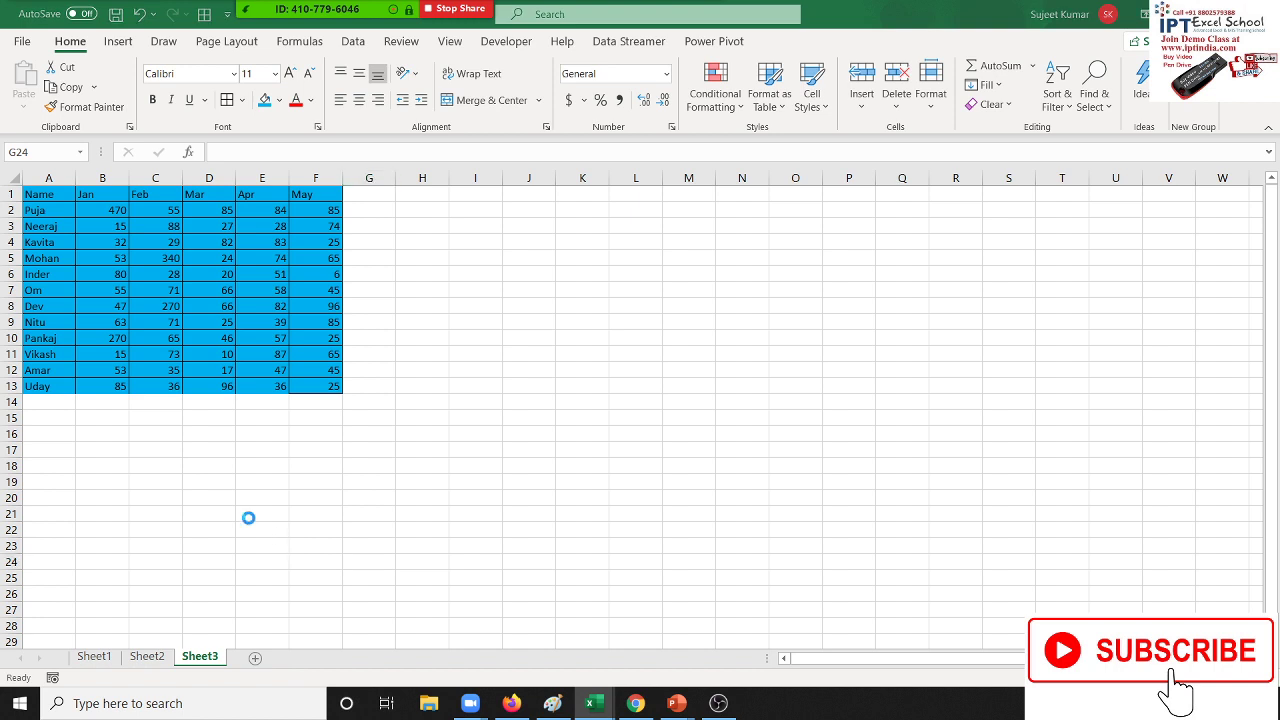
On Sheet1, enter the Name header in A1 and fill names down A2:A16
key("ctrl+Page_Up")
key("ctrl+Page_Up")
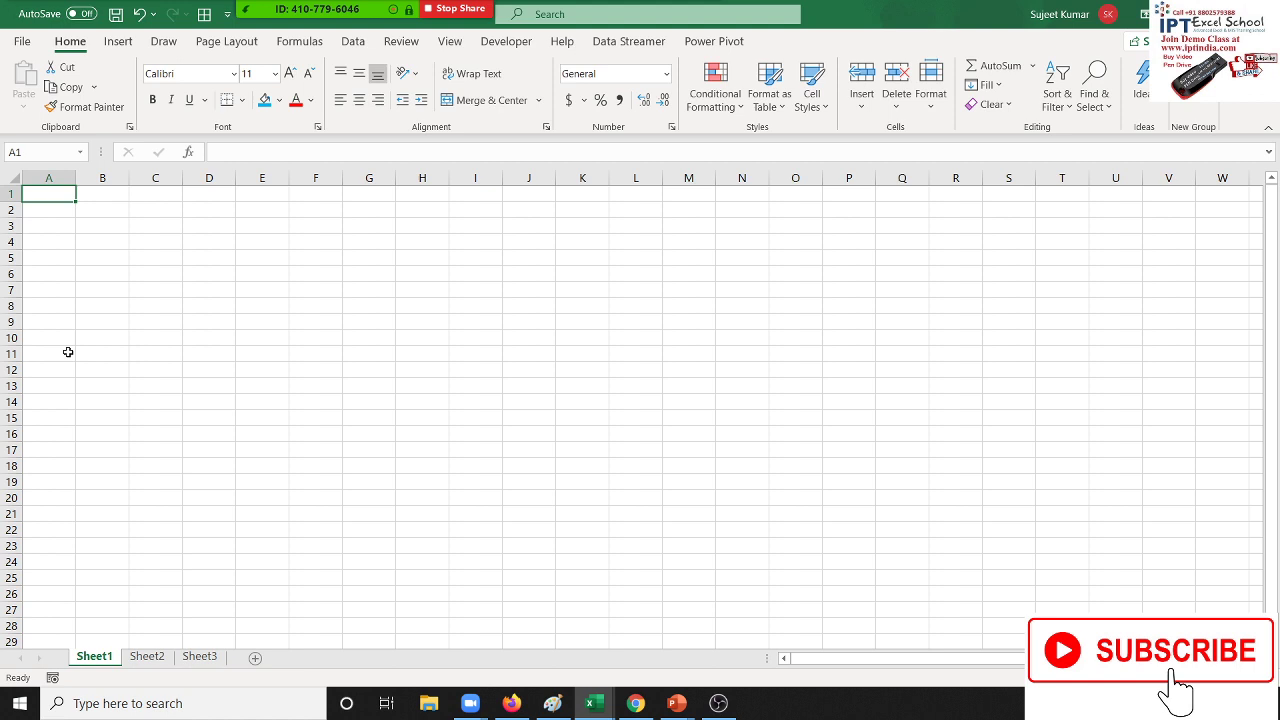
type("Name")
key("Return")
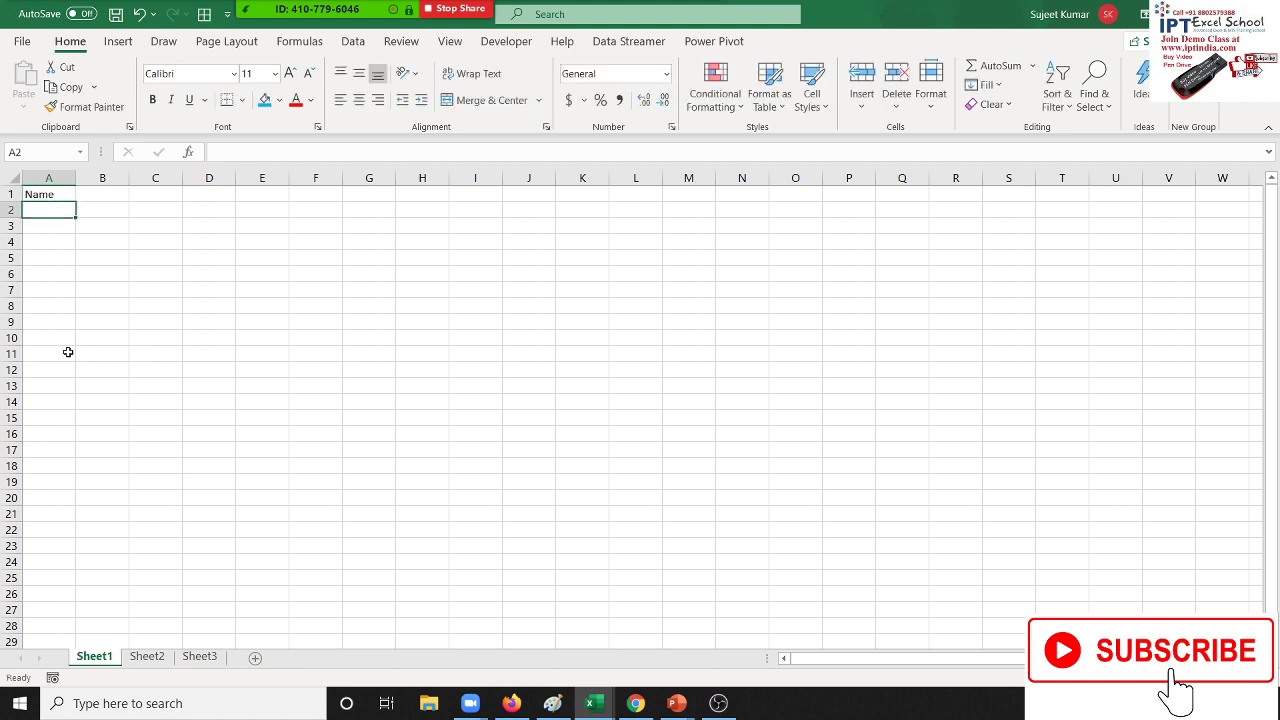
type("Puja")
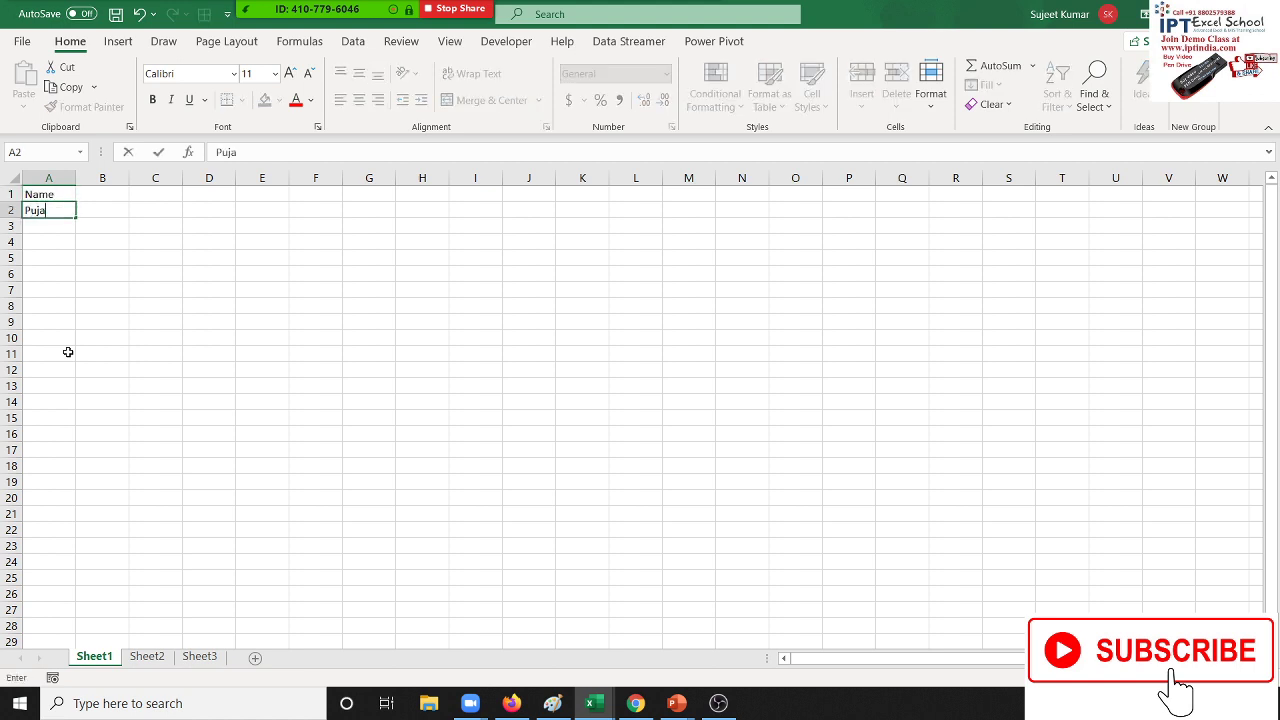
key("Return")
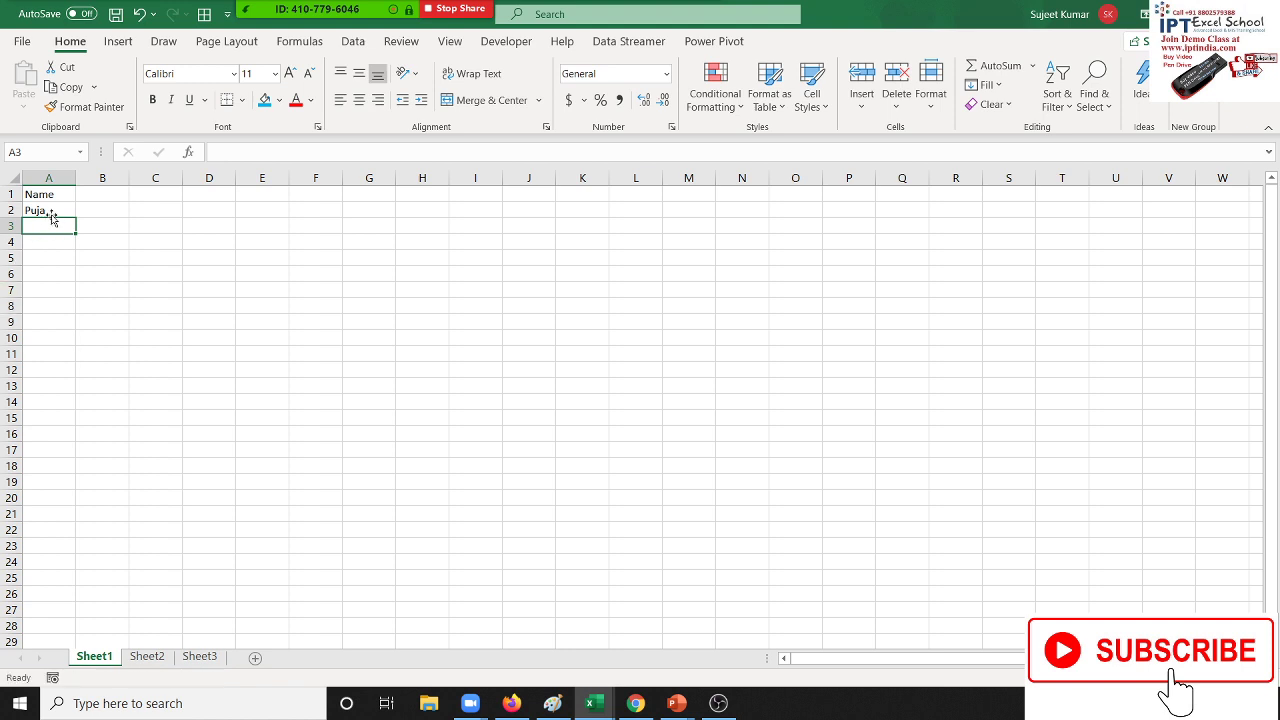
left_click(60, 212)
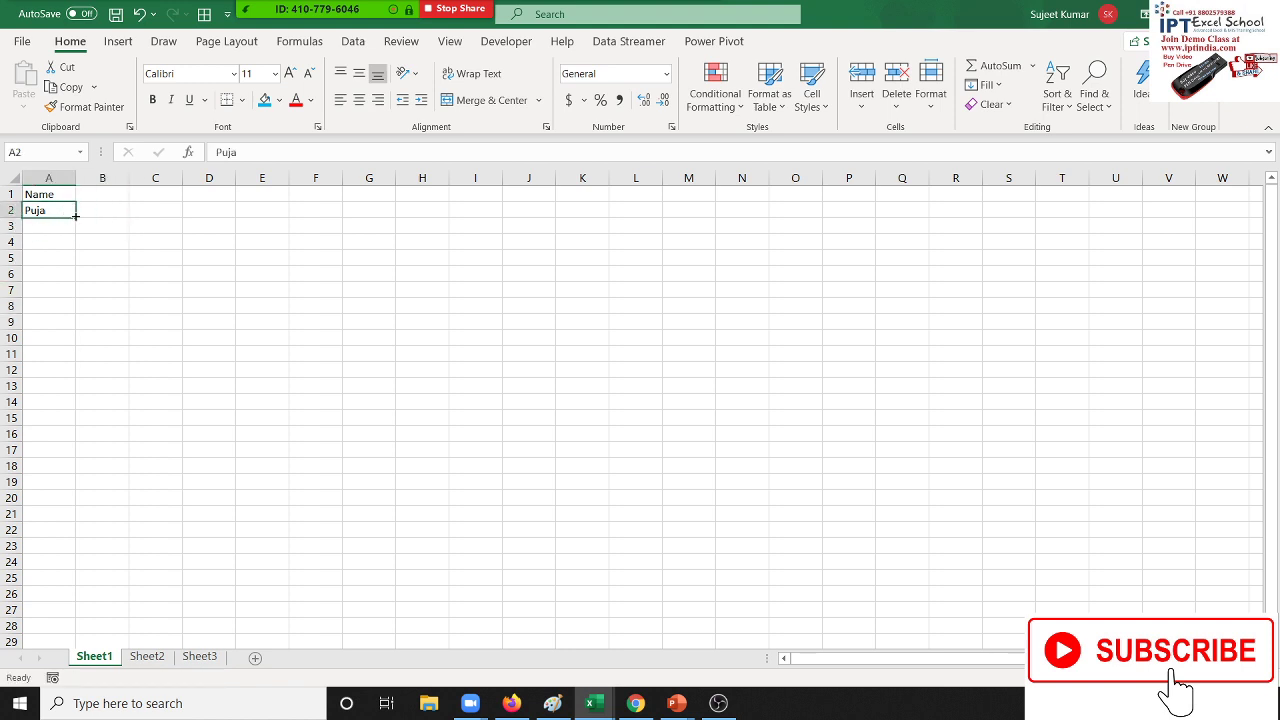
left_click_drag(74, 219, 54, 436)
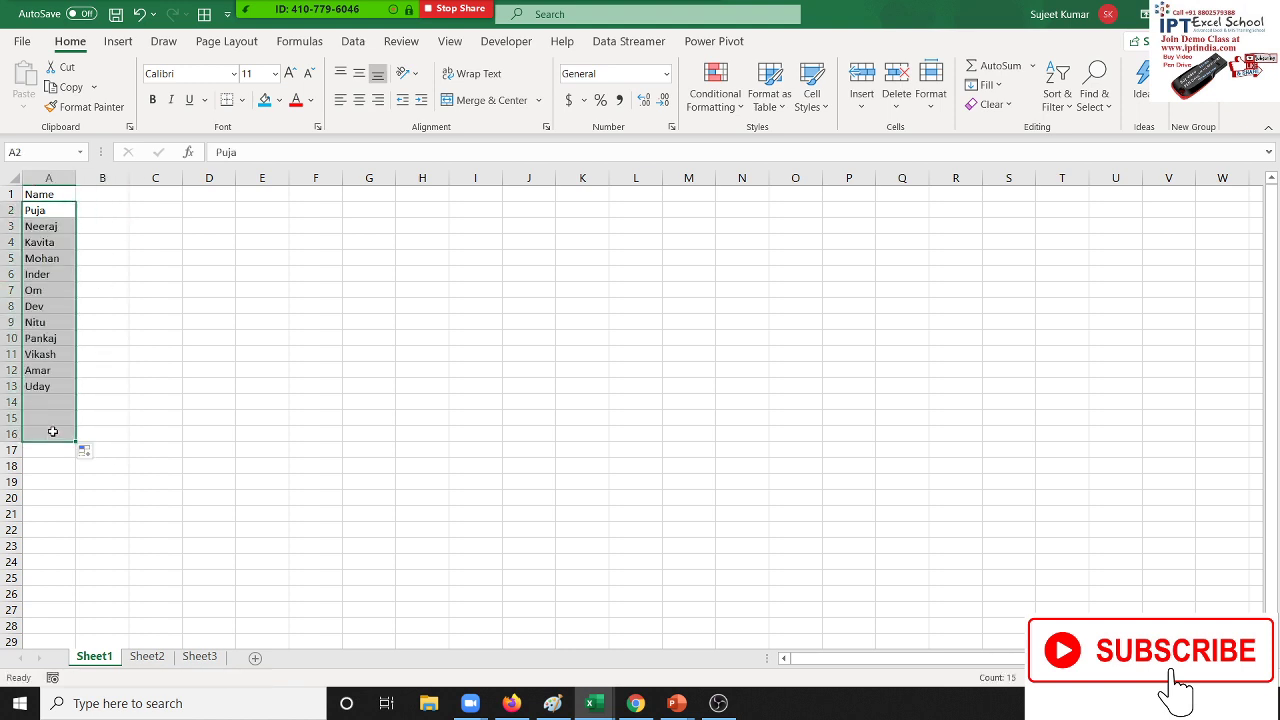
Enter Jan in B1 and fill the months through Jun across B1:G1
left_click(112, 198)
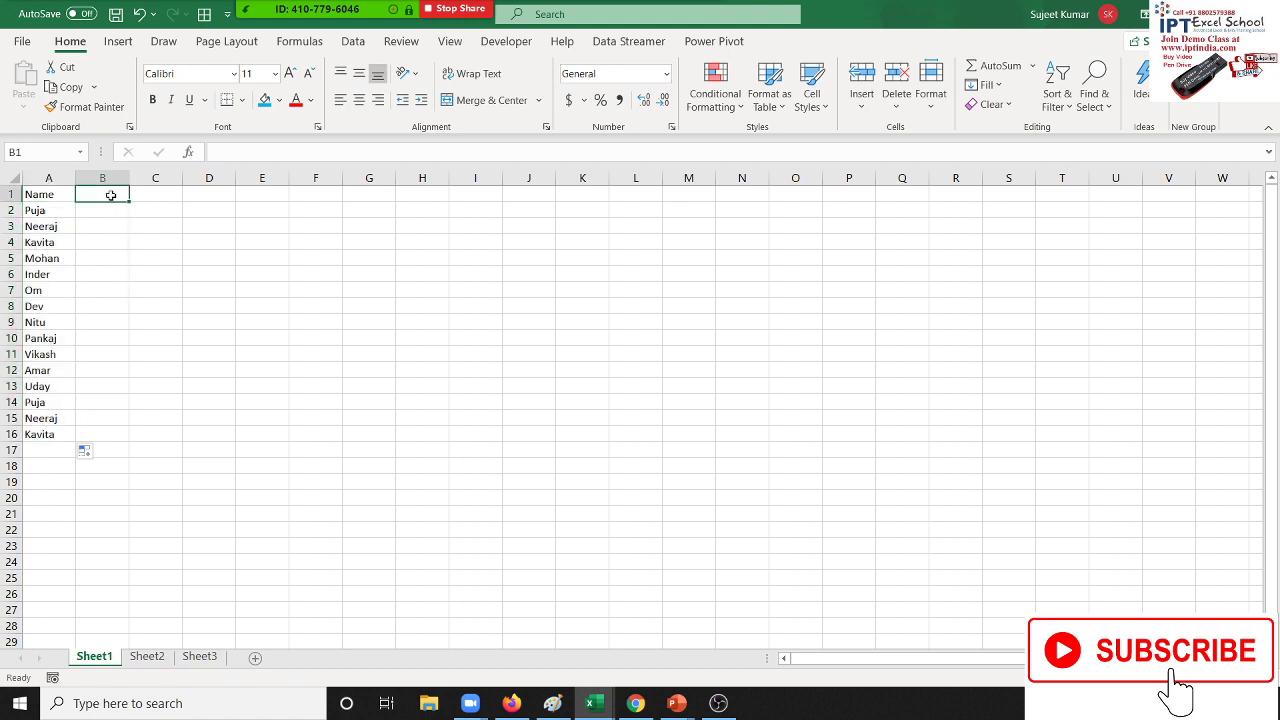
type("Jan")
key("Return")
left_click(111, 197)
left_click_drag(130, 203, 369, 219)
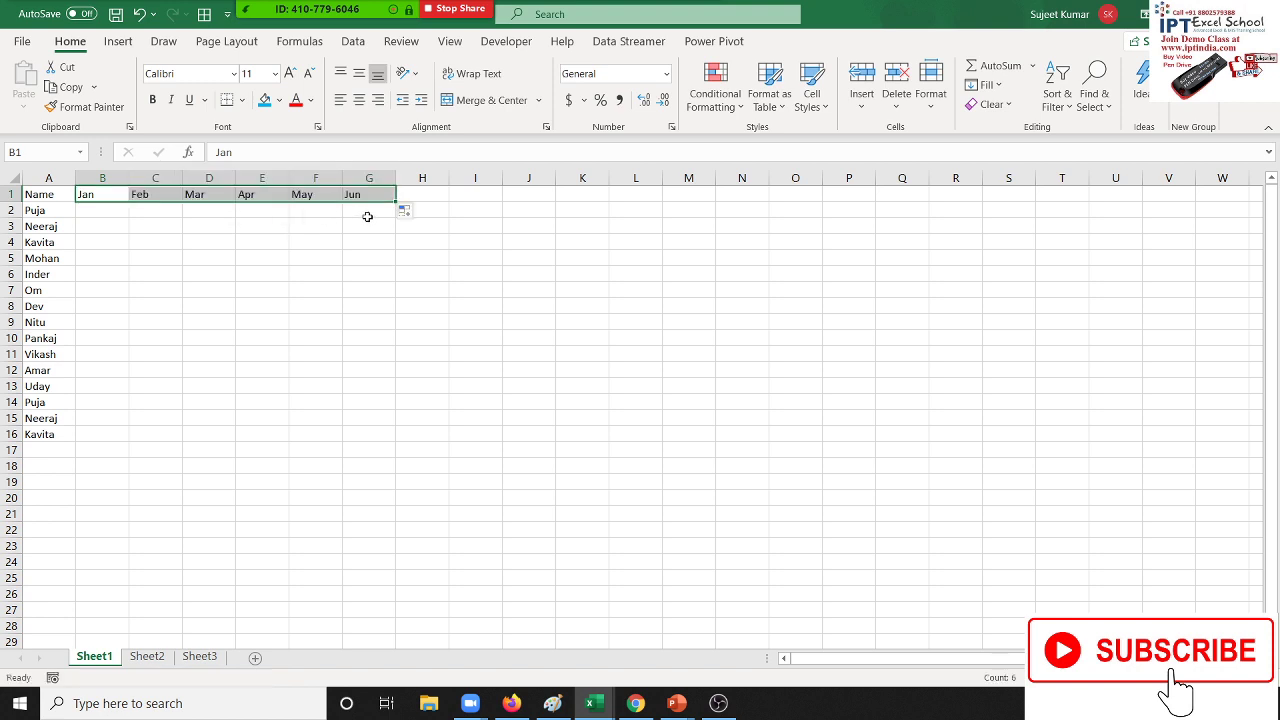
Enter the formula =RANDBETWEEN(10,90) in cell B2
left_click(101, 210)
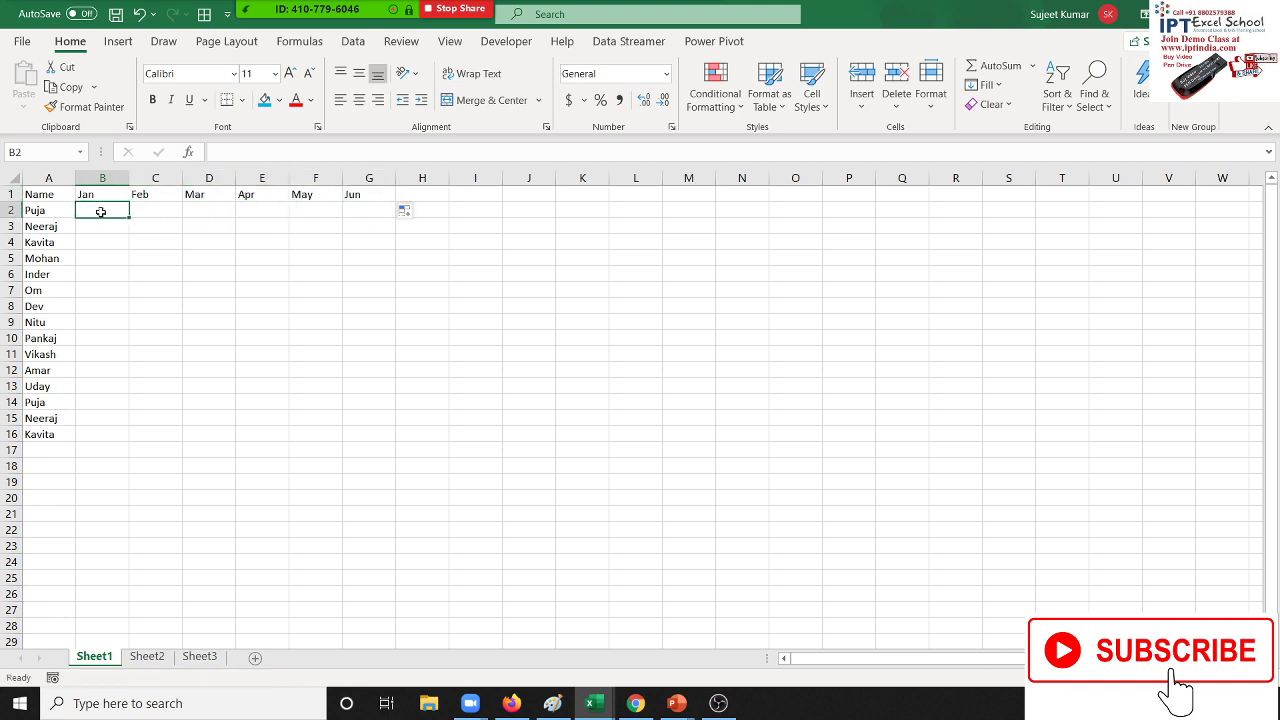
type("=ra")
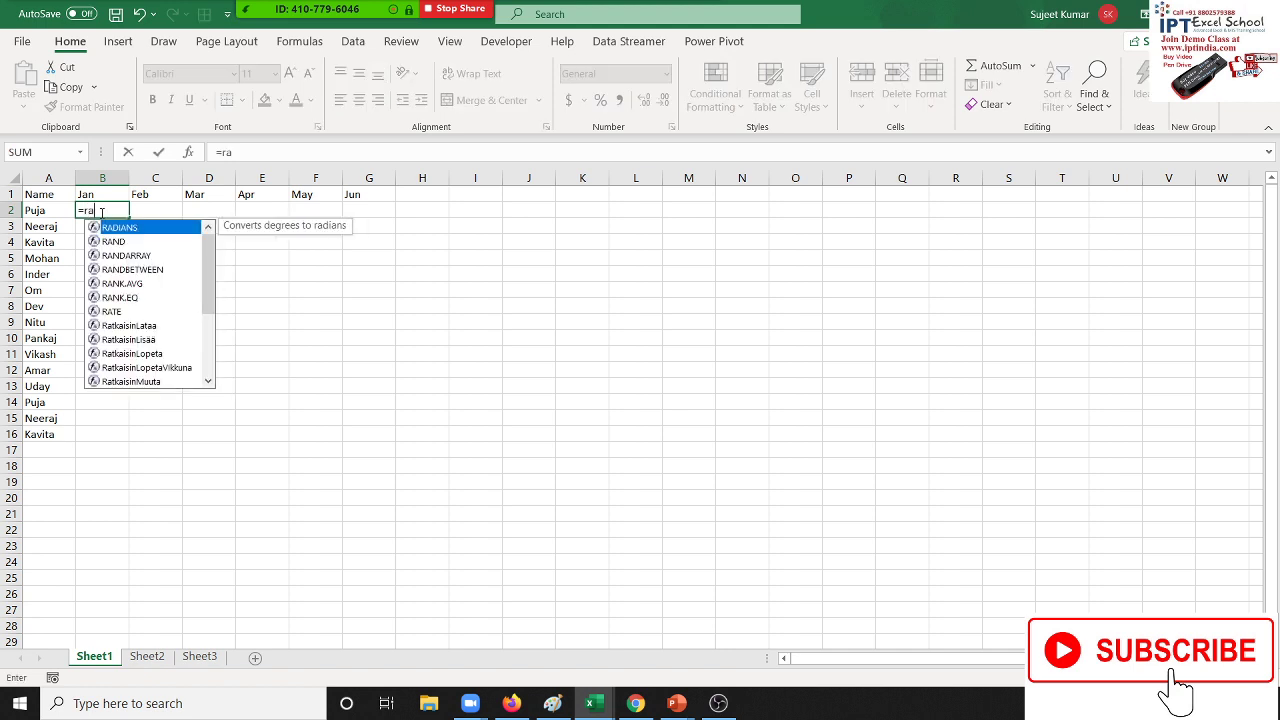
key("Down")
key("Down")
key("Down")
key("Tab")
type("10")
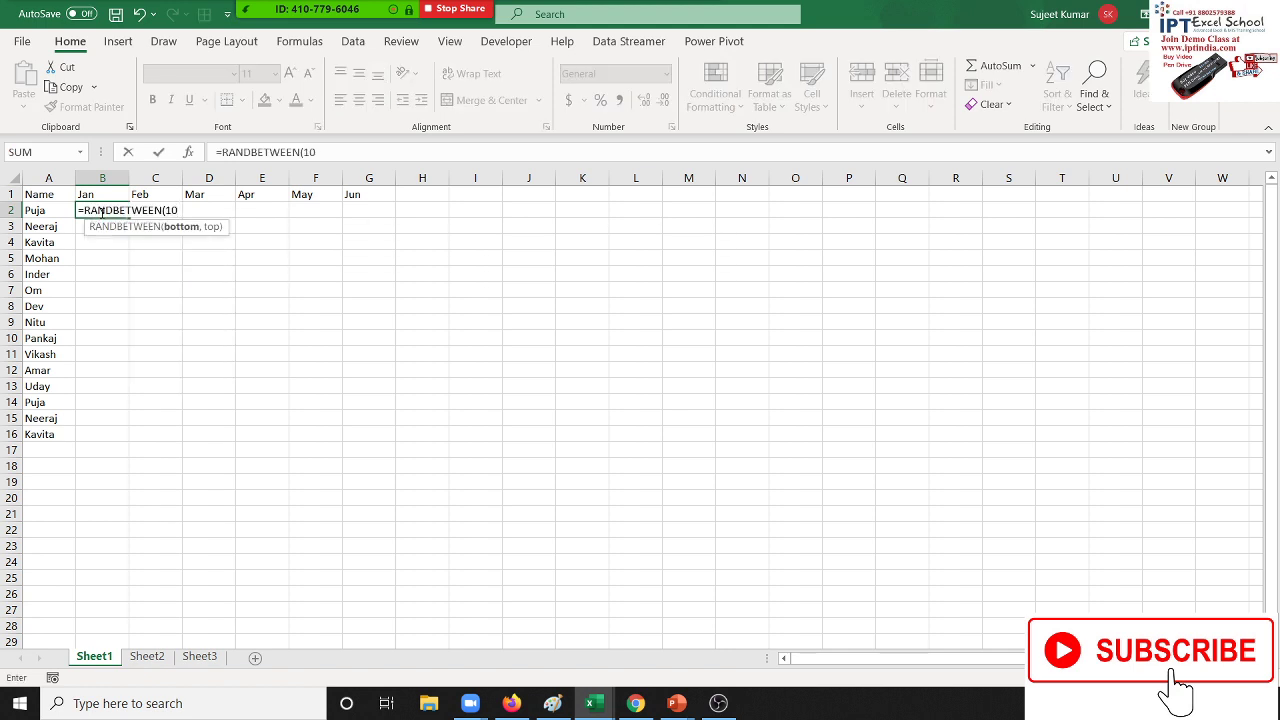
type(",90")
key("ctrl+Return")
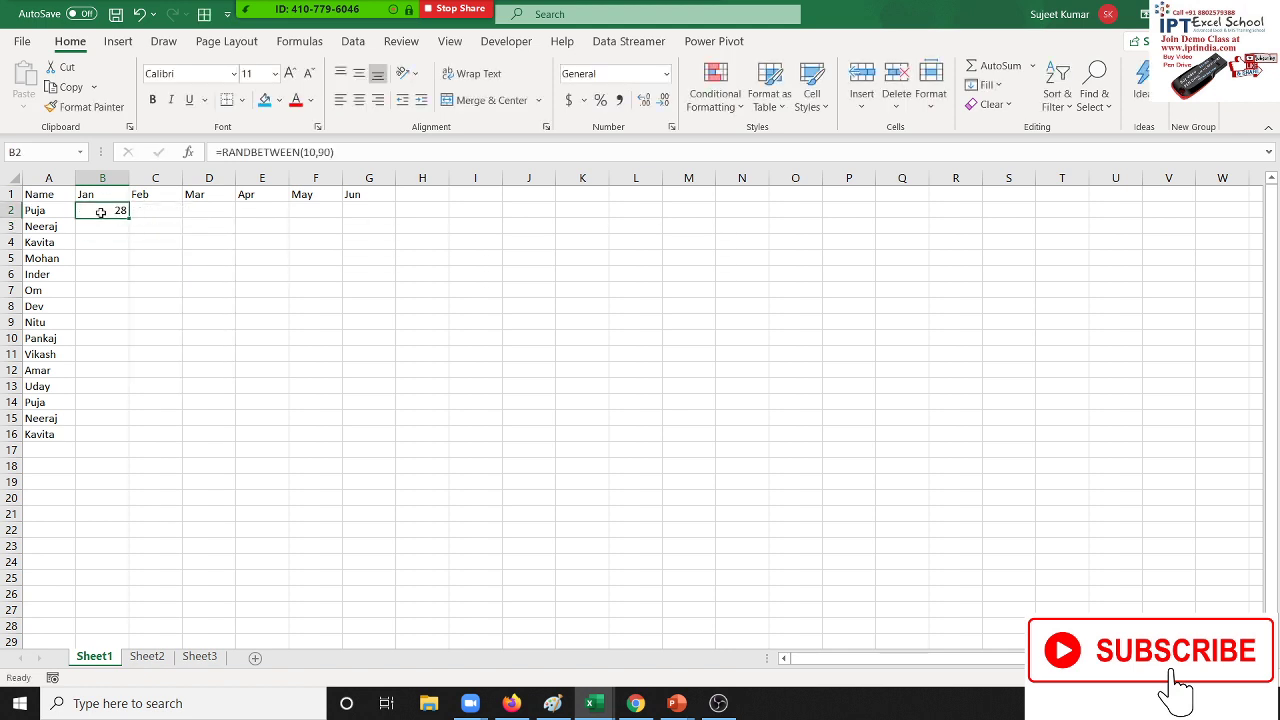
Fill the formula across B2:G2 and down to row 16, then select A1:G16
key("Up")
key("ctrl+Right")
key("Down")
key("ctrl+shift+Left")
key("ctrl+r")
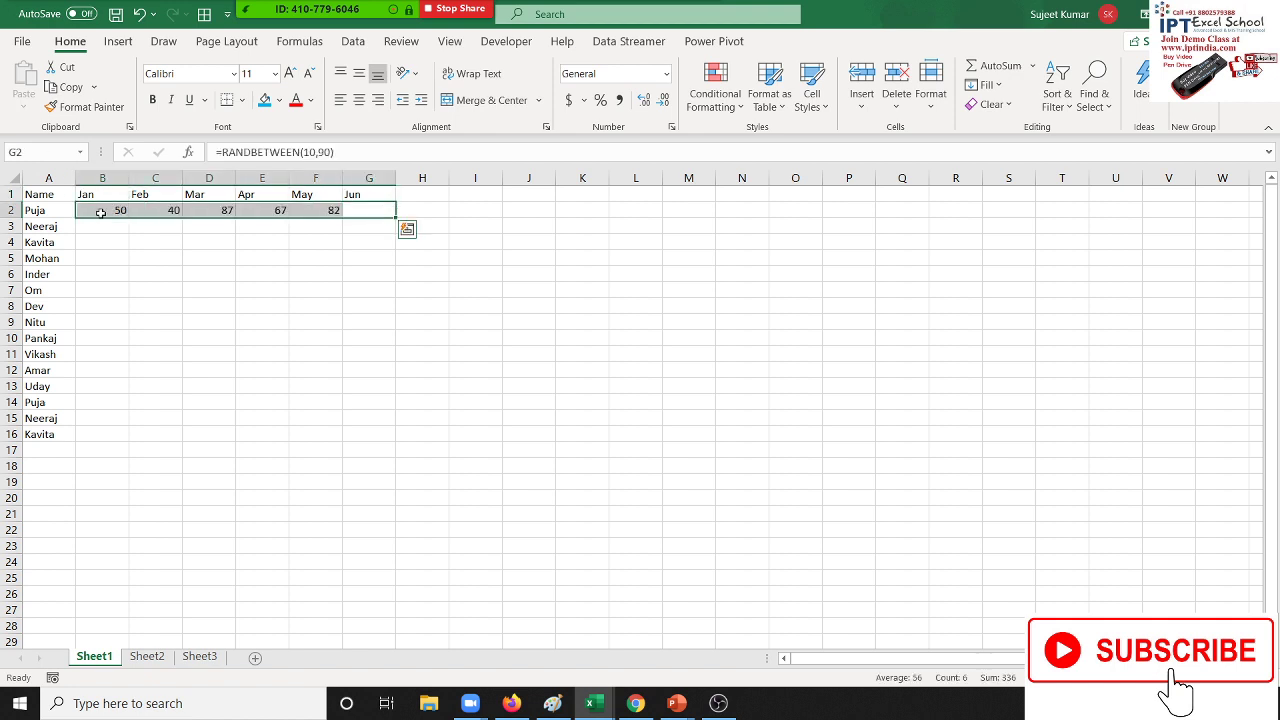
key("shift+Down")
key("shift+Down")
key("shift+Down")
key("shift+Down")
key("shift+Down")
key("shift+Down")
key("shift+Down")
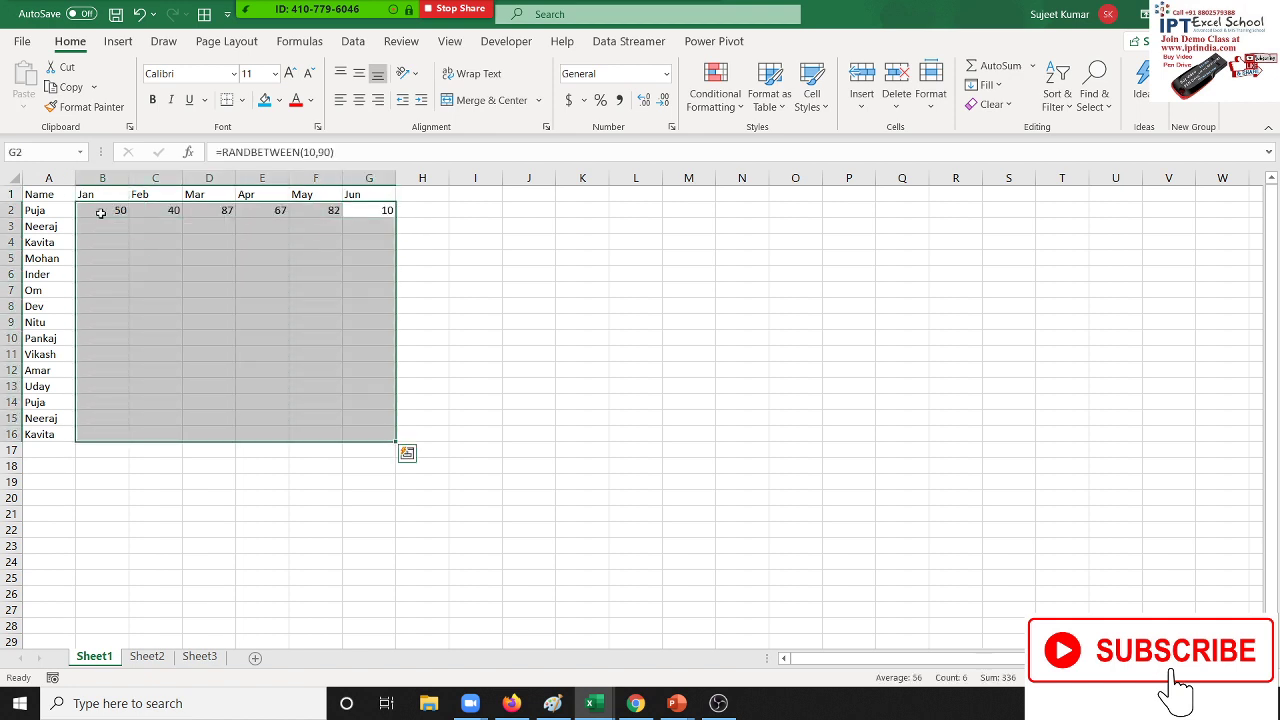
key("ctrl+d")
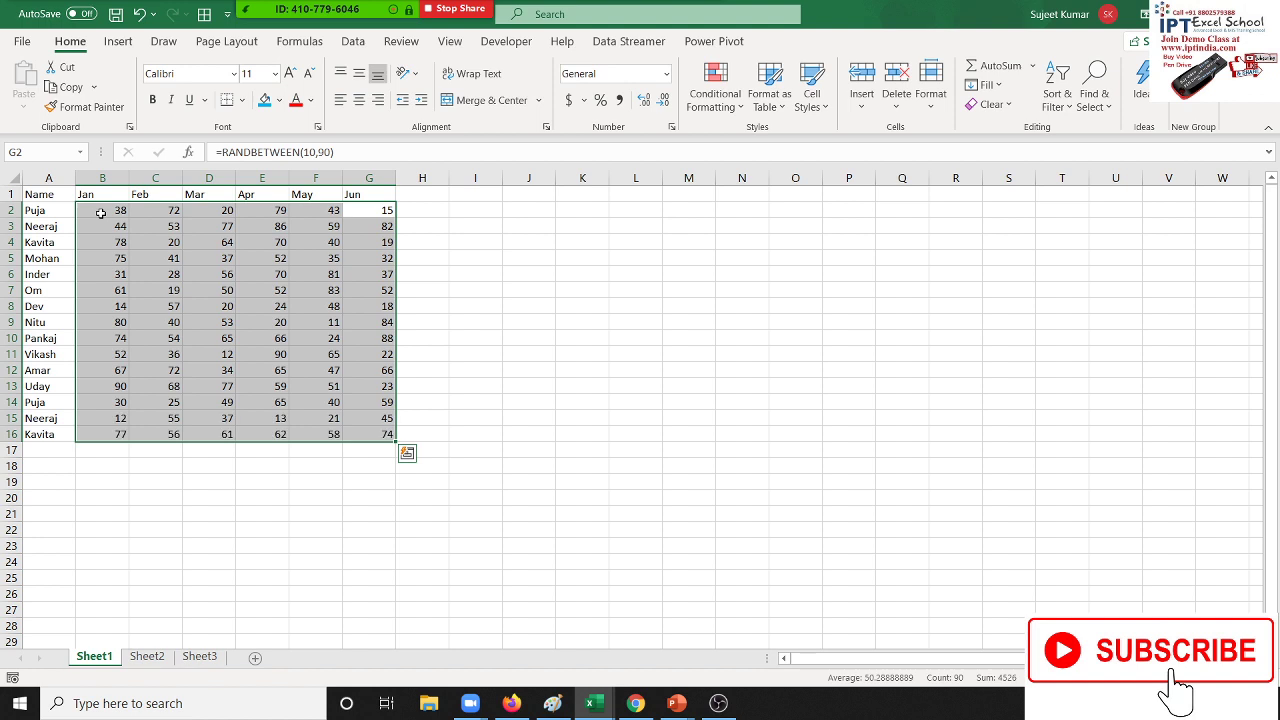
mouse_move(45, 195)
left_mouse_down()
mouse_move(333, 374)
mouse_move(388, 436)
left_mouse_up()
Copy the table and paste it into Sheet2 and Sheet3
key("ctrl+c")
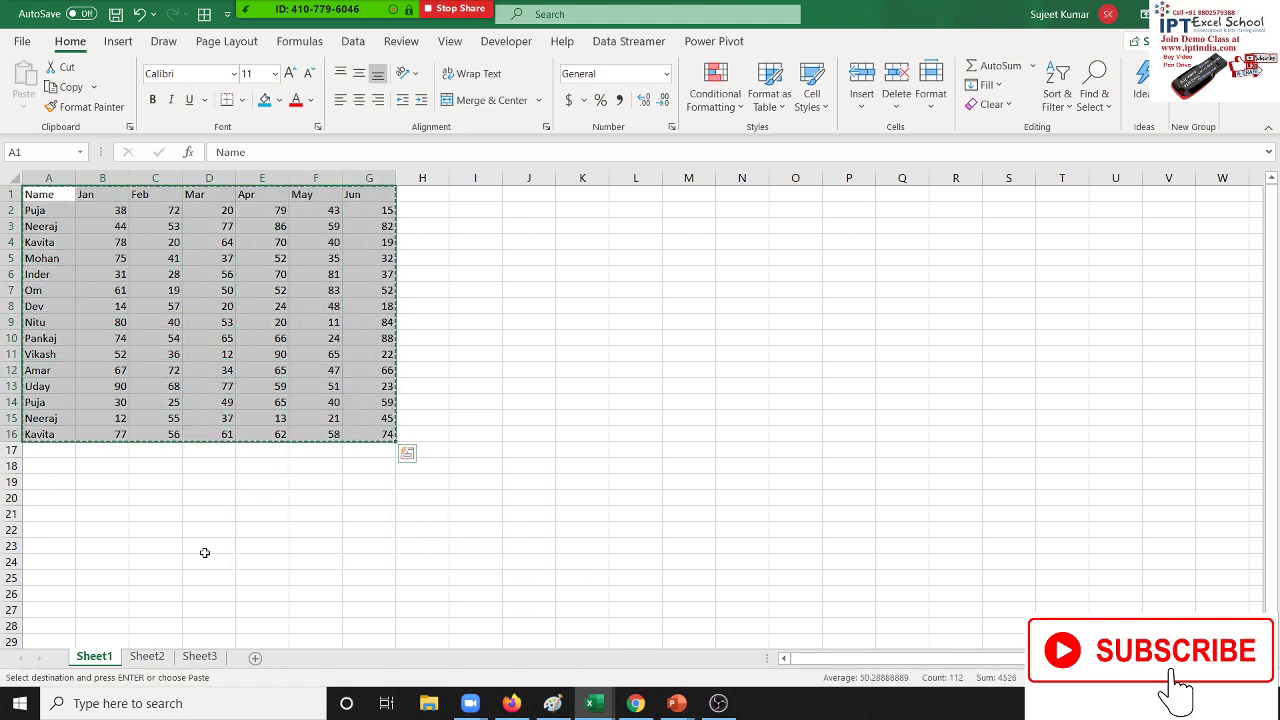
left_click(148, 656)
key("ctrl+v")
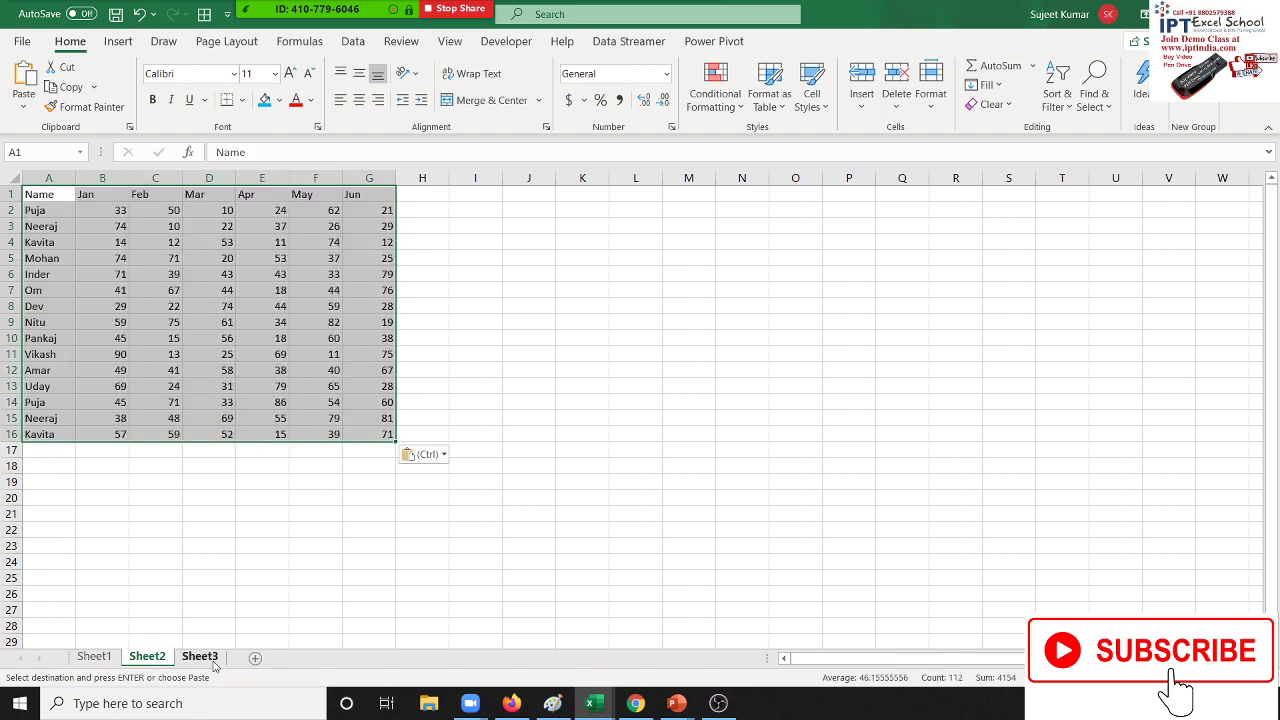
left_click(210, 659)
key("ctrl+v")
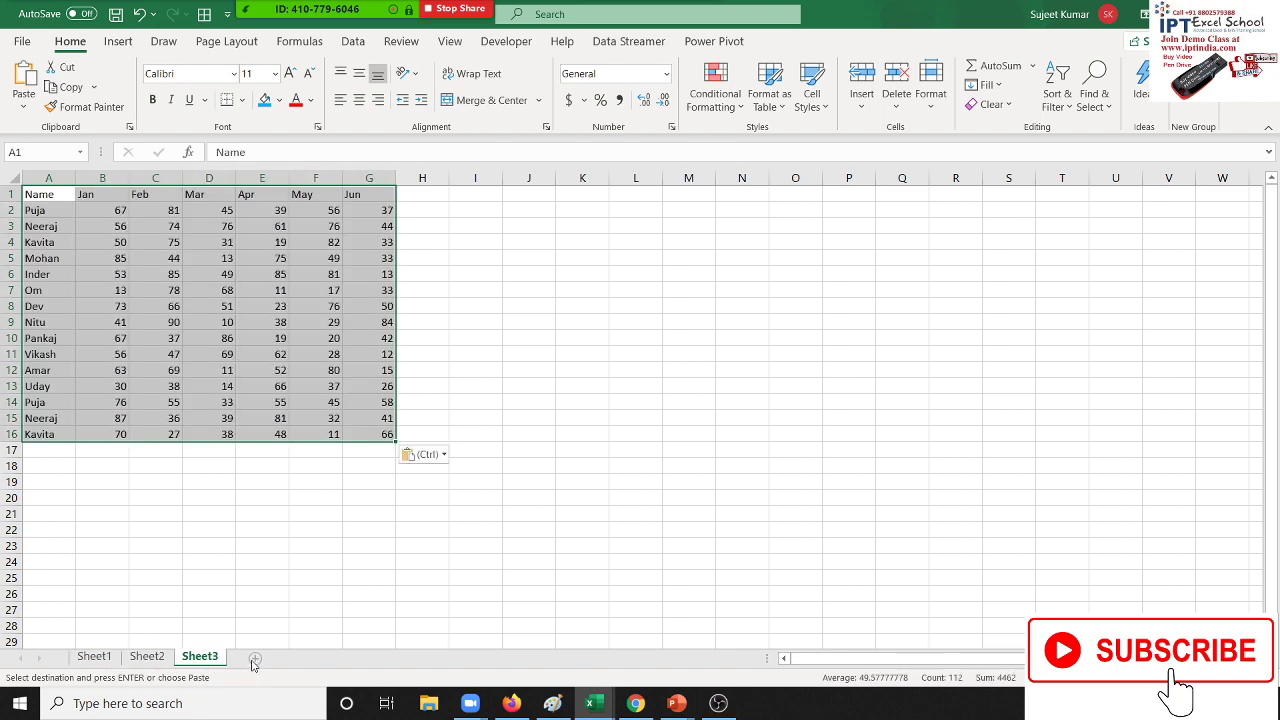
Add Sheet4 and Sheet5 and paste the table into each
left_click(255, 658)
key("ctrl+v")
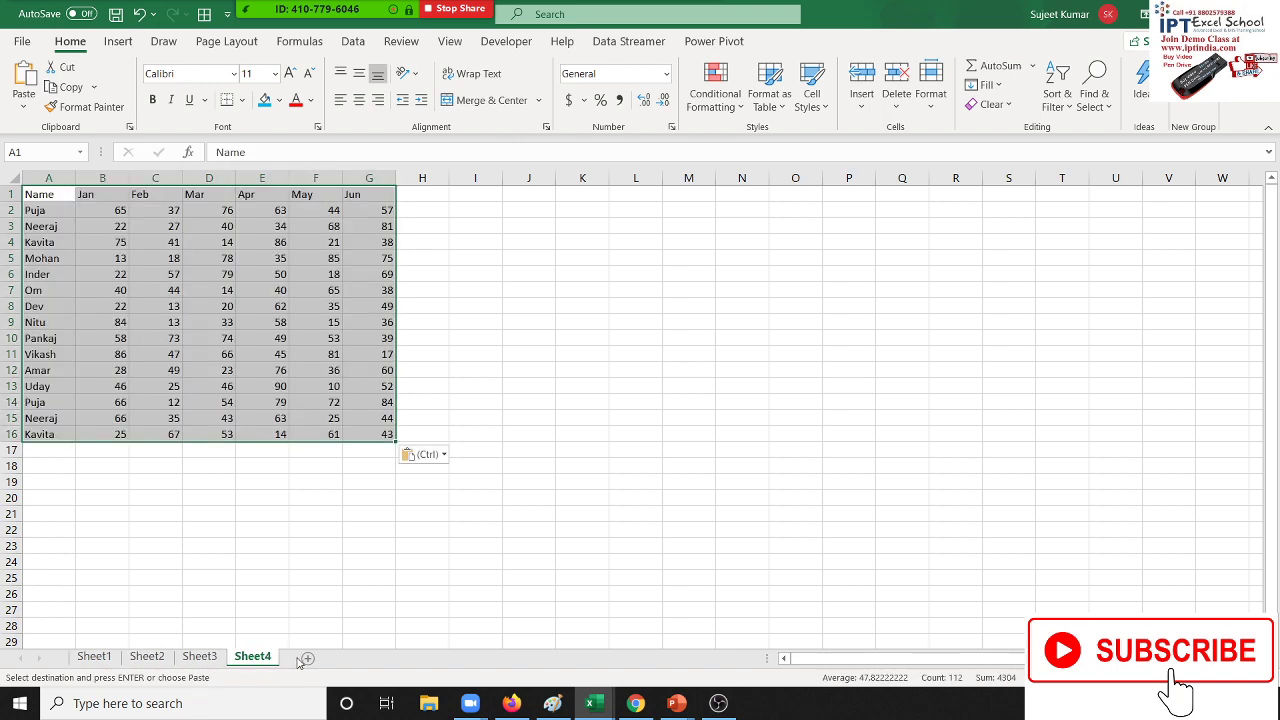
key("ctrl")
left_click(307, 660)
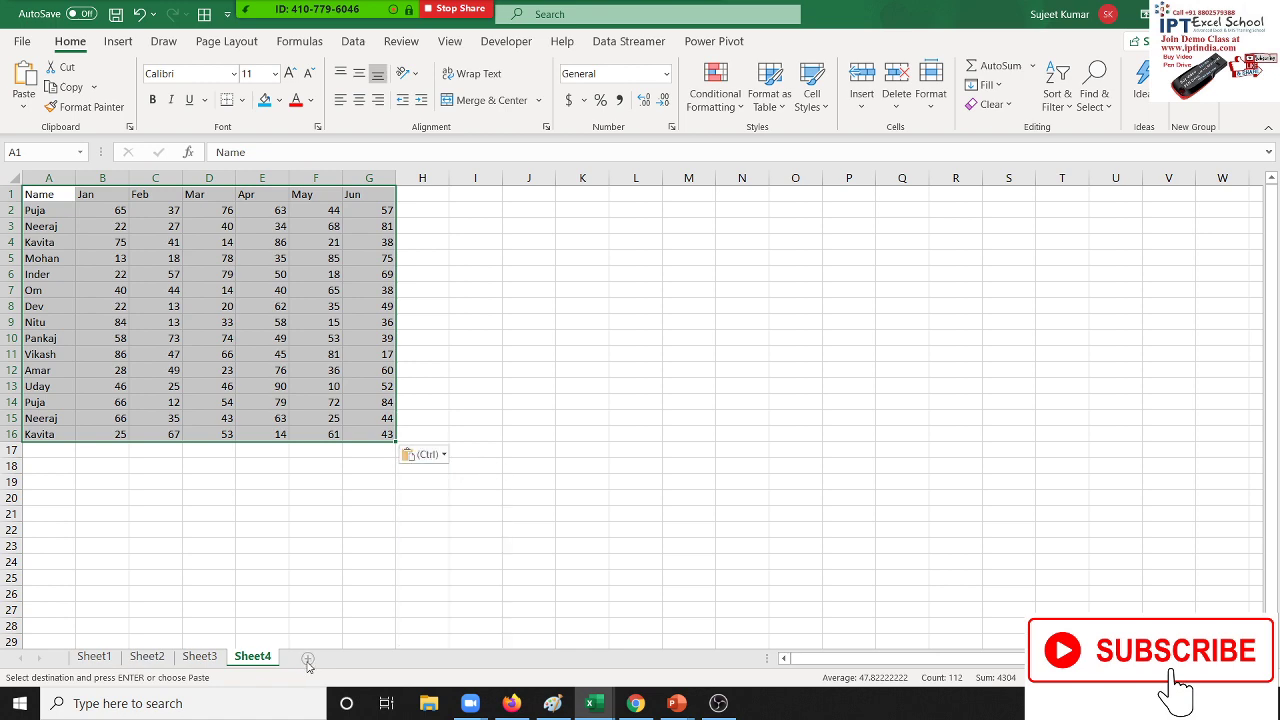
left_click(264, 580)
left_click(305, 661)
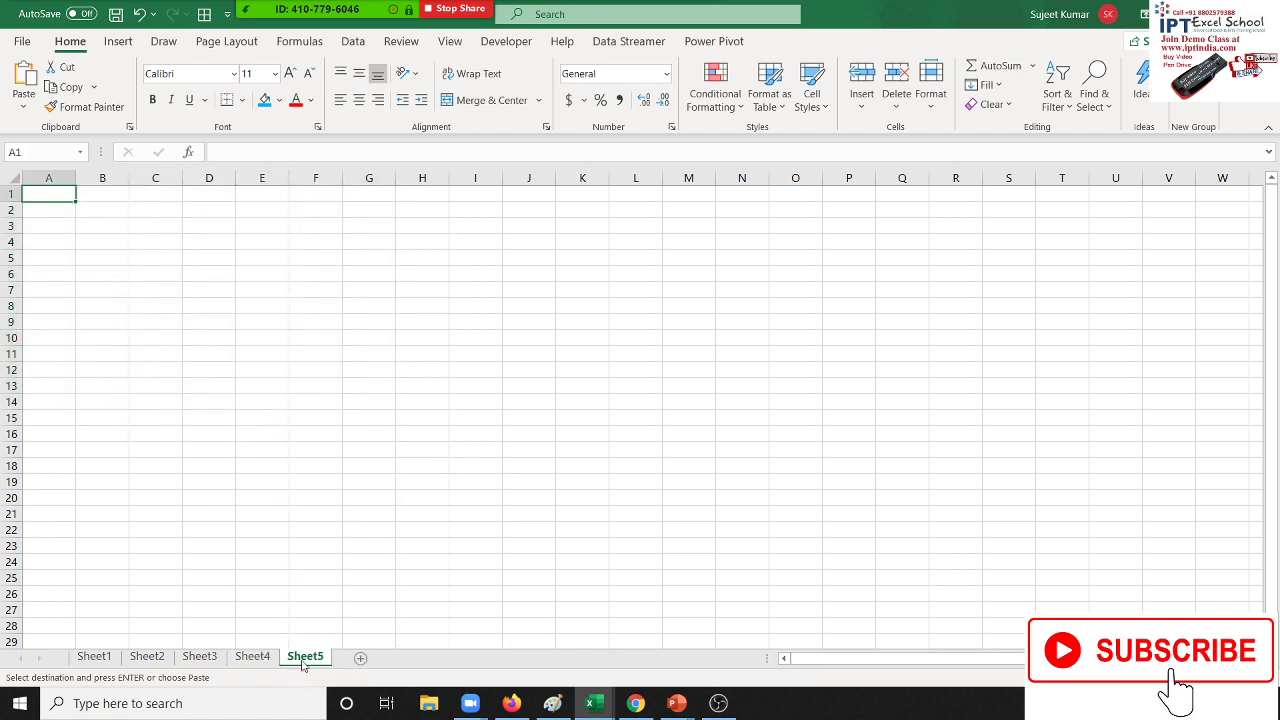
key("ctrl+v")
key("Escape")
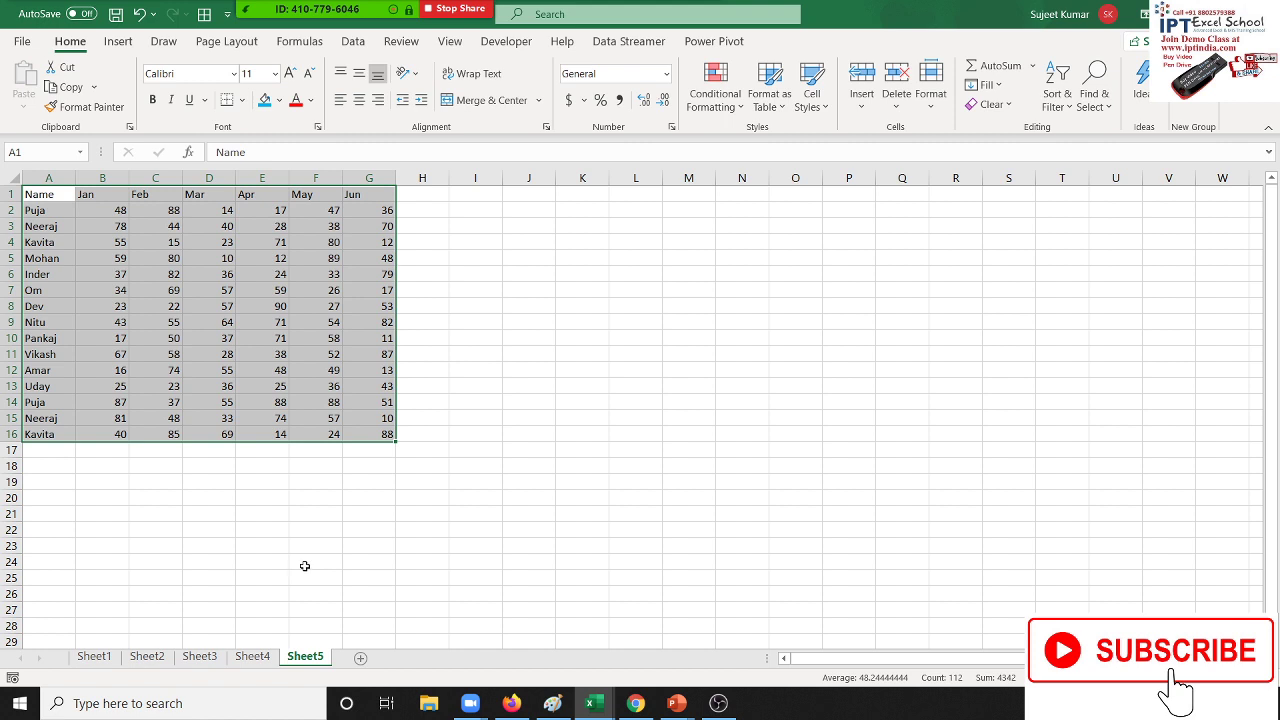
left_click(254, 326)
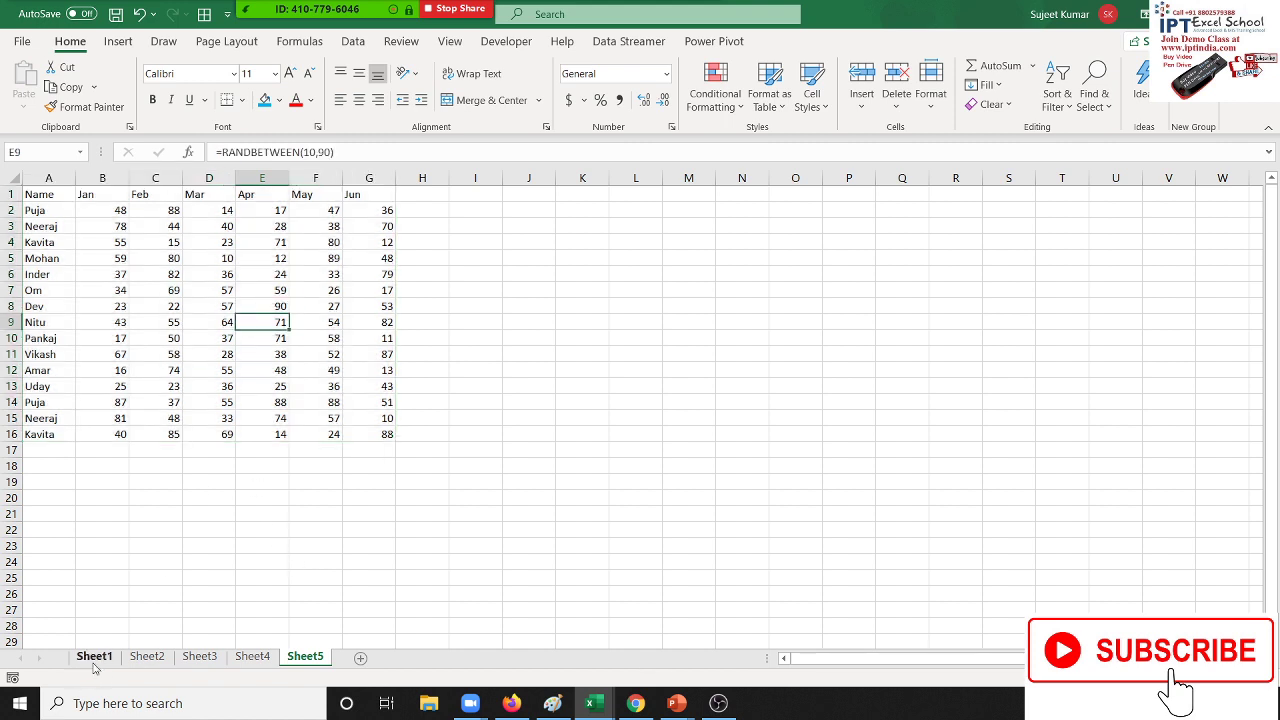
Check the pasted tables on each sheet, then copy Sheet1's whole table
left_click(95, 662)
left_click(148, 662)
left_click(202, 662)
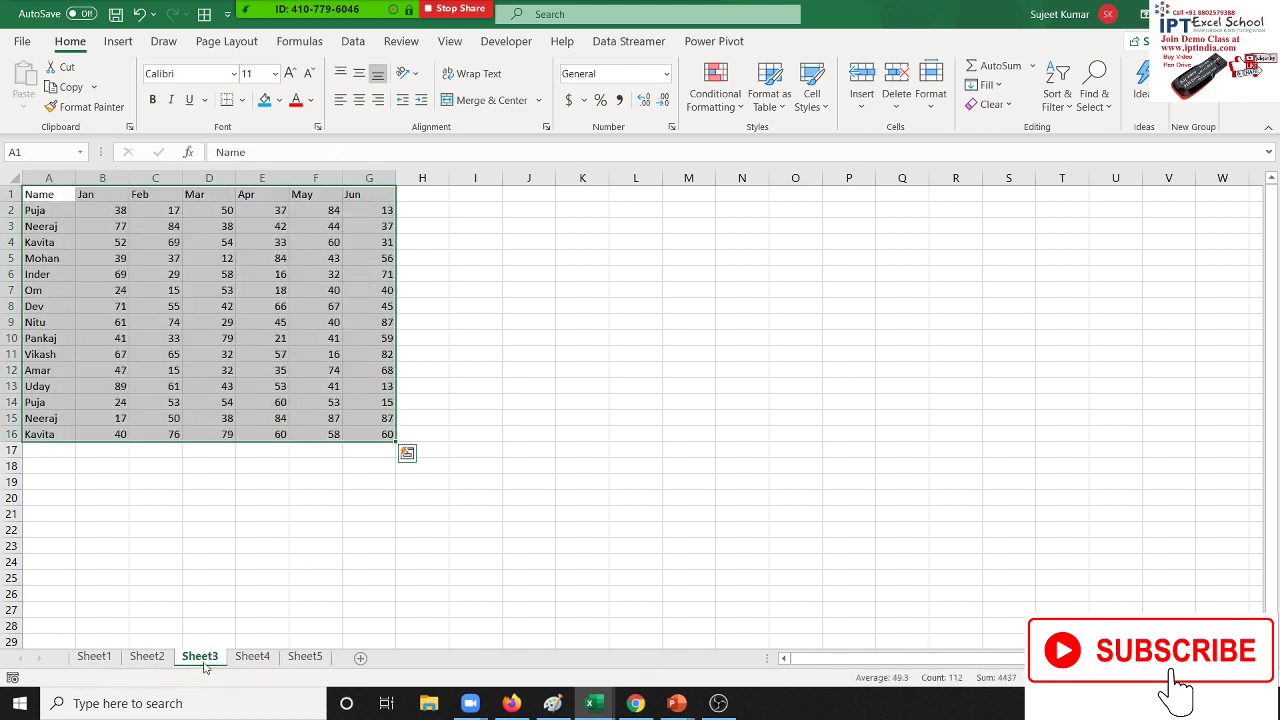
left_click(251, 660)
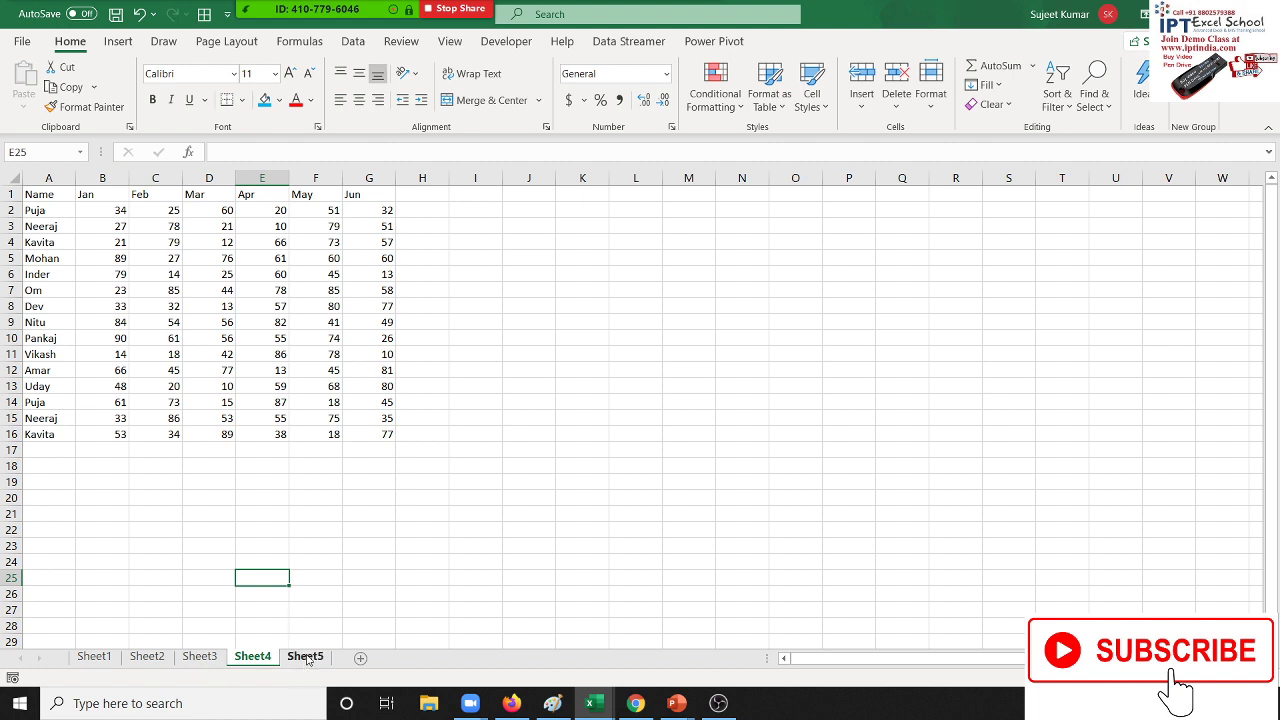
left_click(305, 656)
double_click(306, 386)
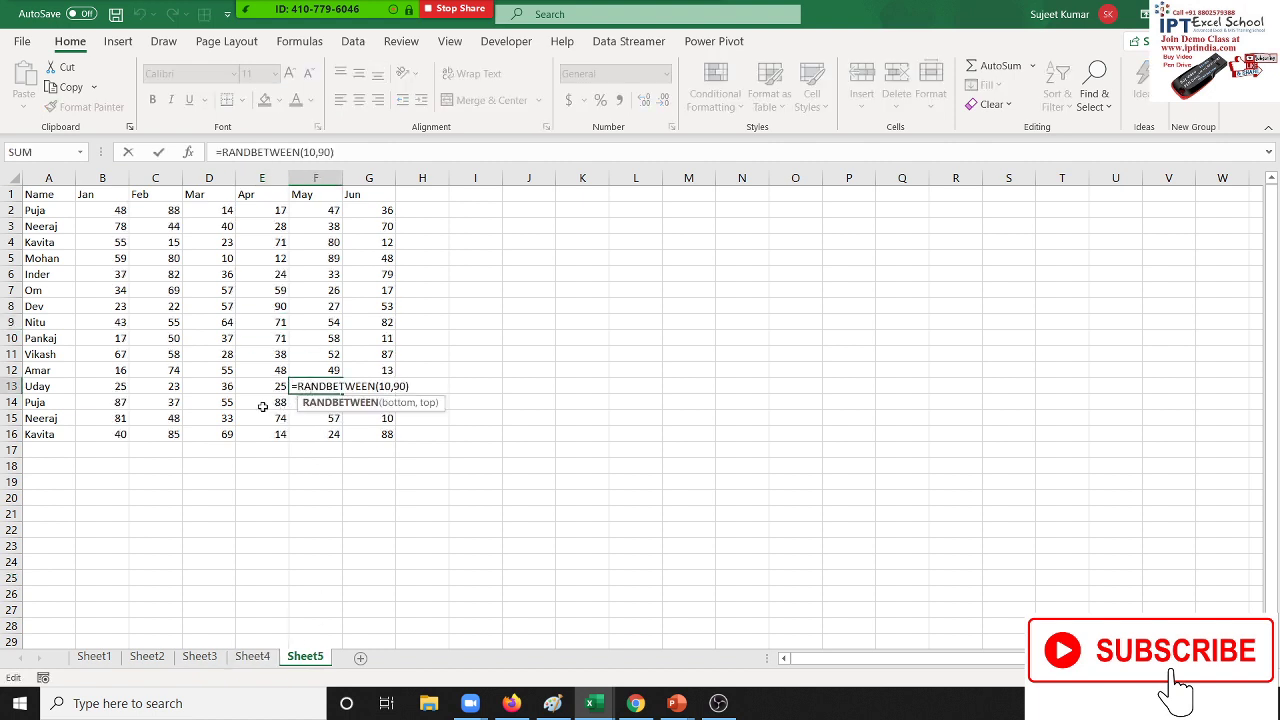
left_click(94, 656)
key("ctrl+a")
key("ctrl+c")
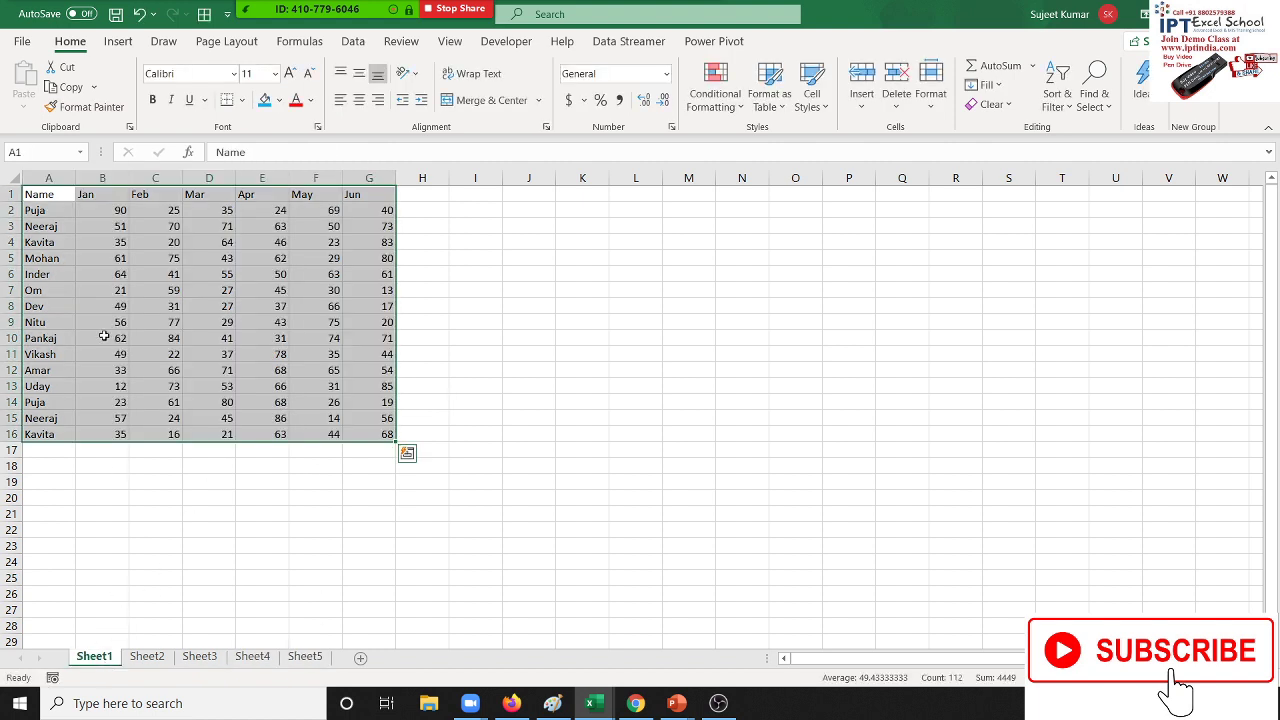
Open Paste Special on Sheet1's copied range and choose Values
right_click(99, 316)
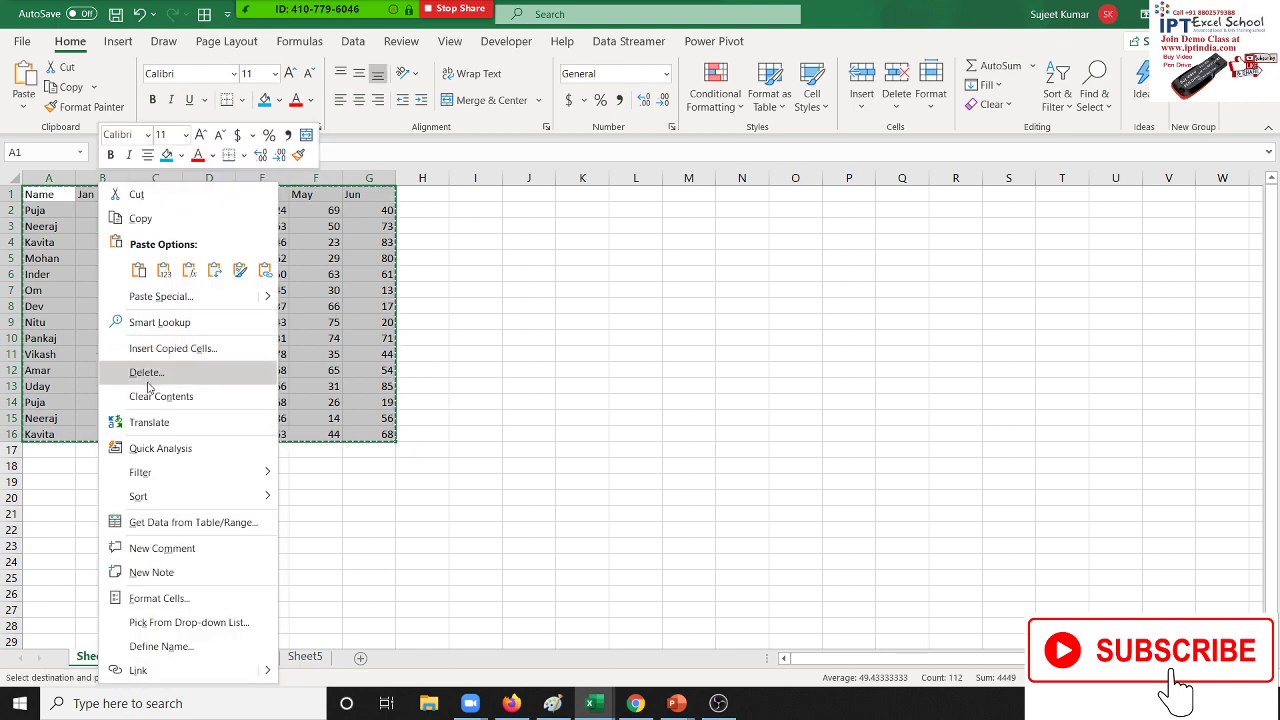
left_click(155, 296)
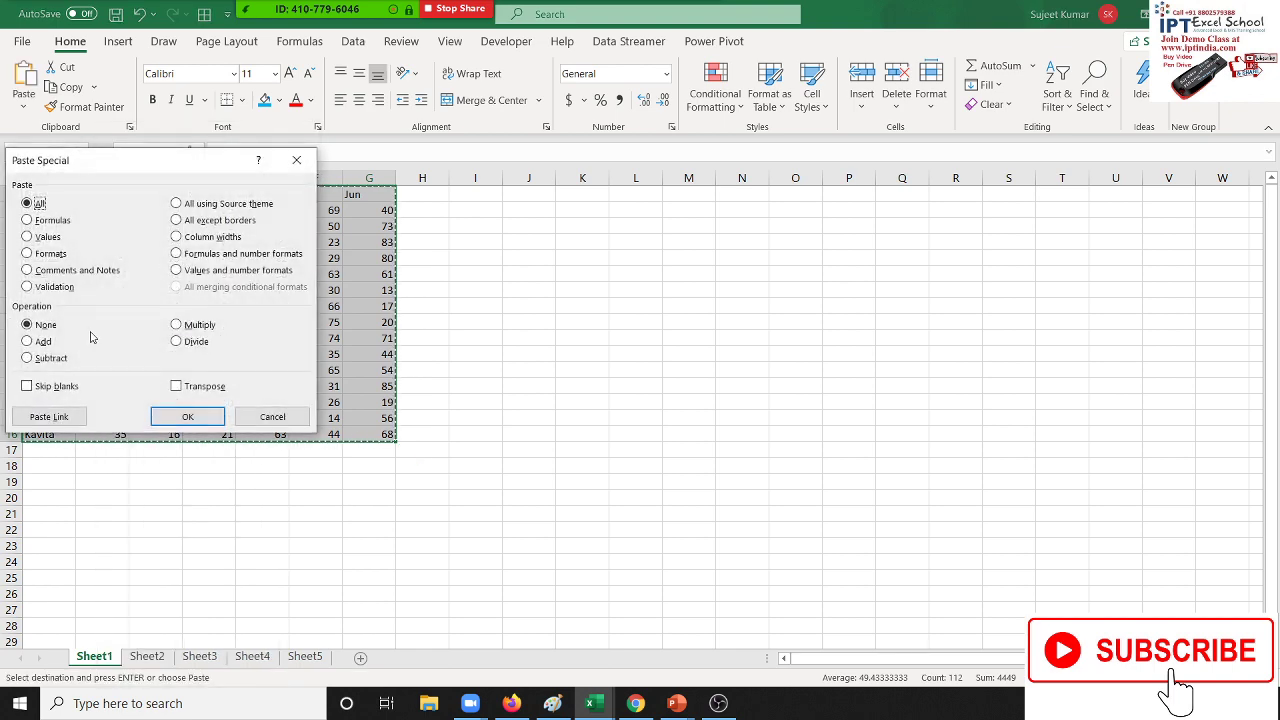
left_click(46, 237)
Apply the values-only paste on Sheet1, then group Sheet1 through Sheet5
key("Return")
left_click(208, 518)
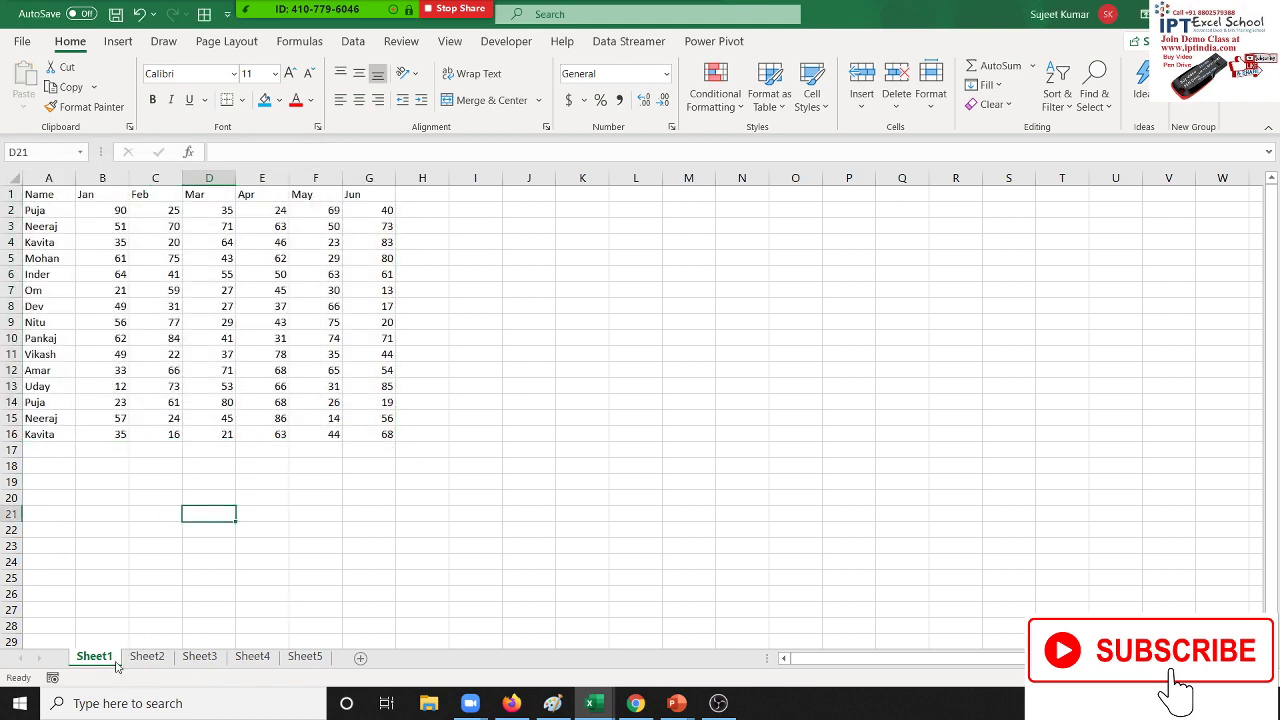
left_click(312, 662, "shift")
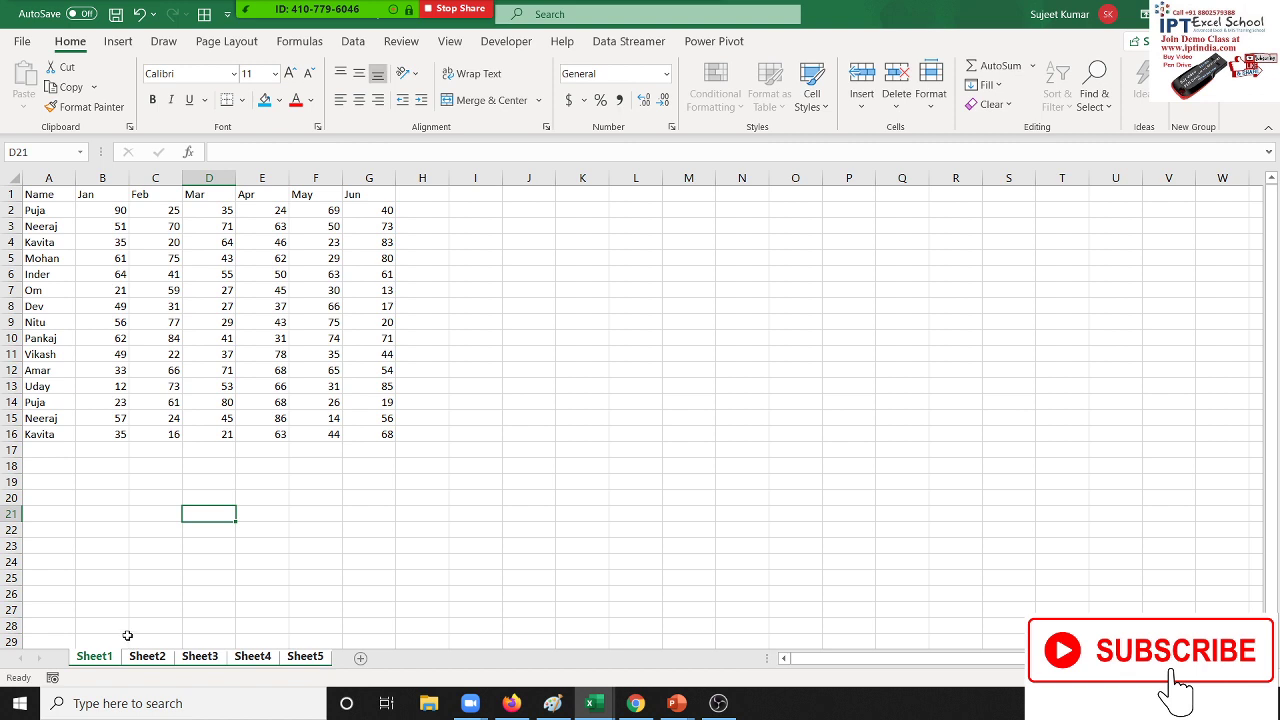
Copy A1:G16 and paste it back as Values across all grouped sheets
left_click_drag(46, 198, 378, 432)
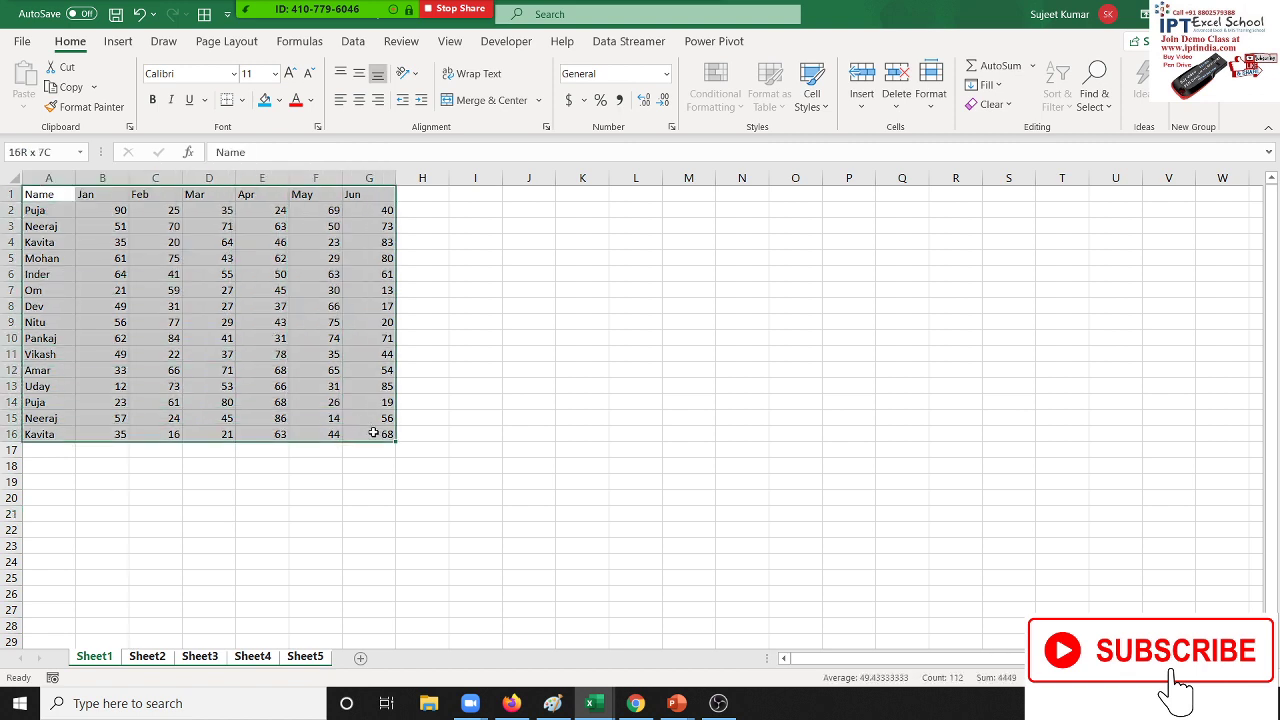
key("ctrl+c")
right_click(281, 341)
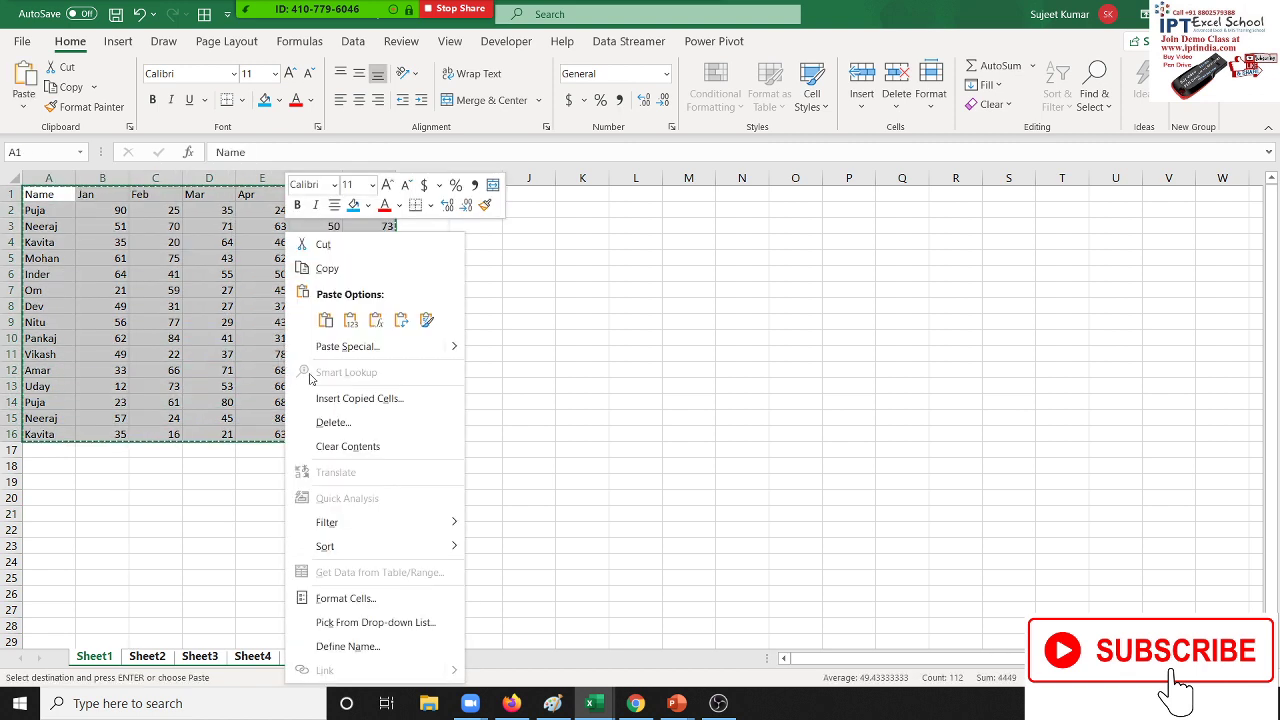
left_click(338, 347)
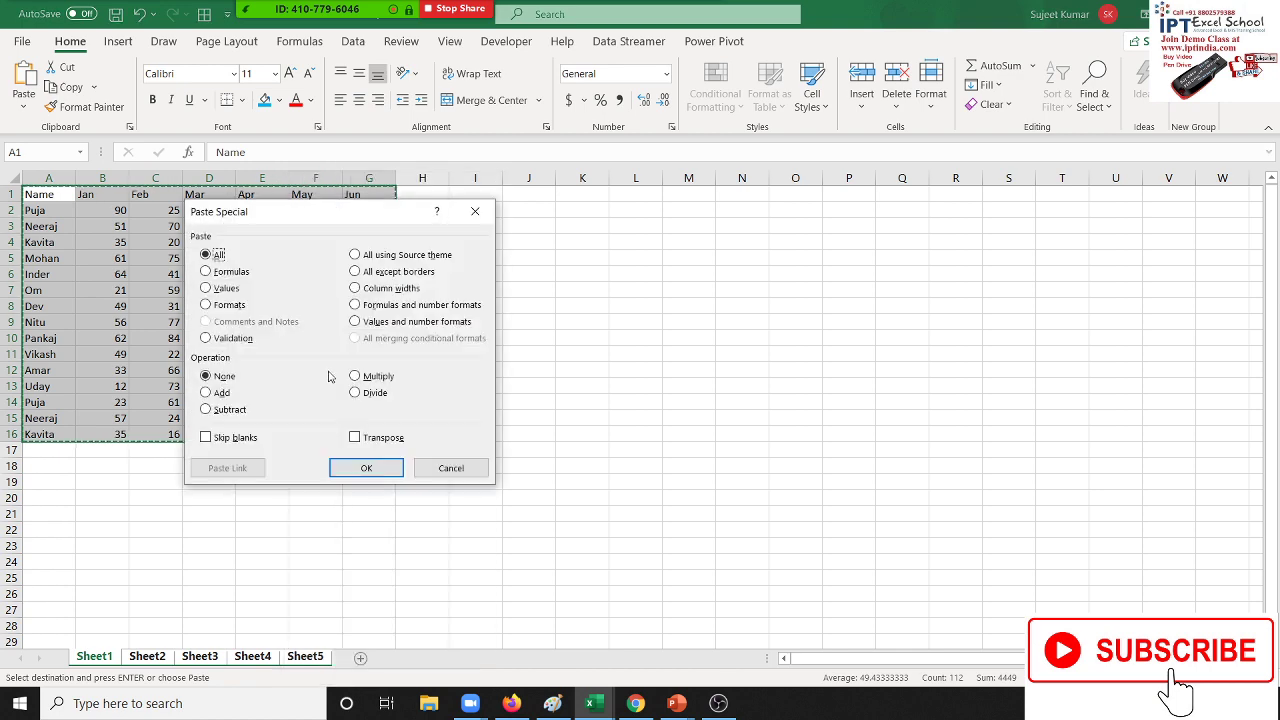
left_click(225, 289)
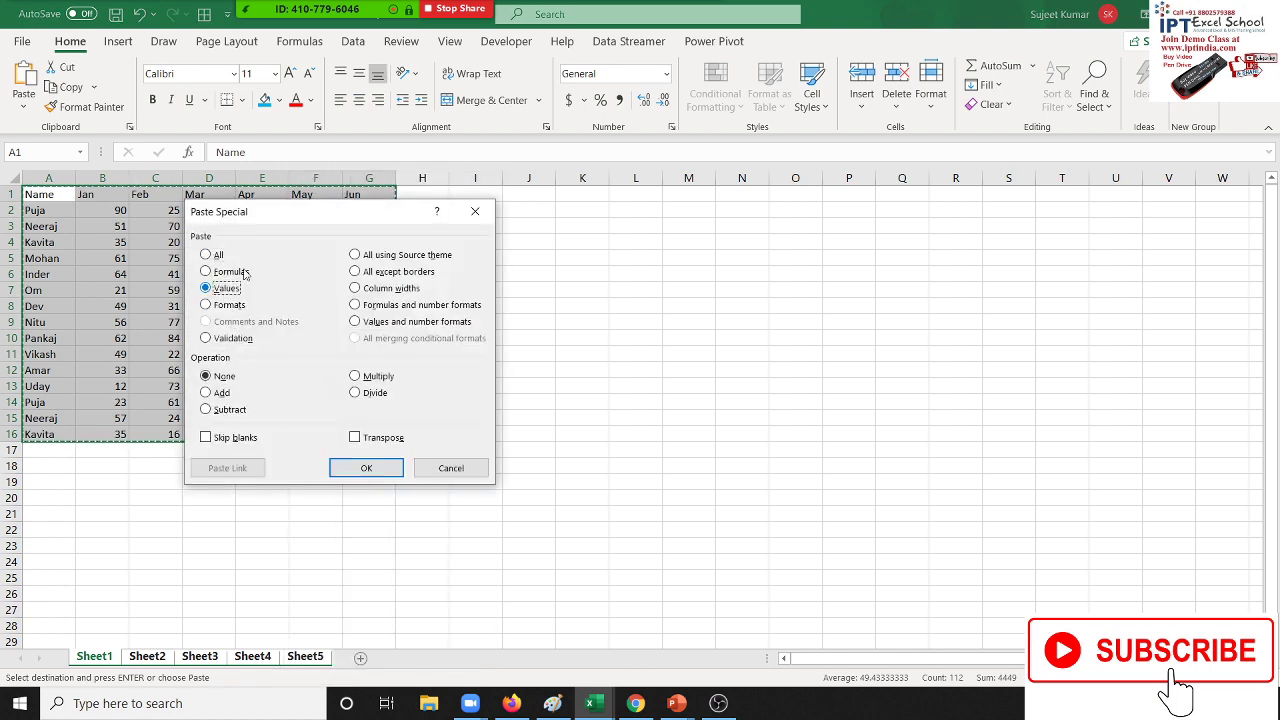
left_click(365, 468)
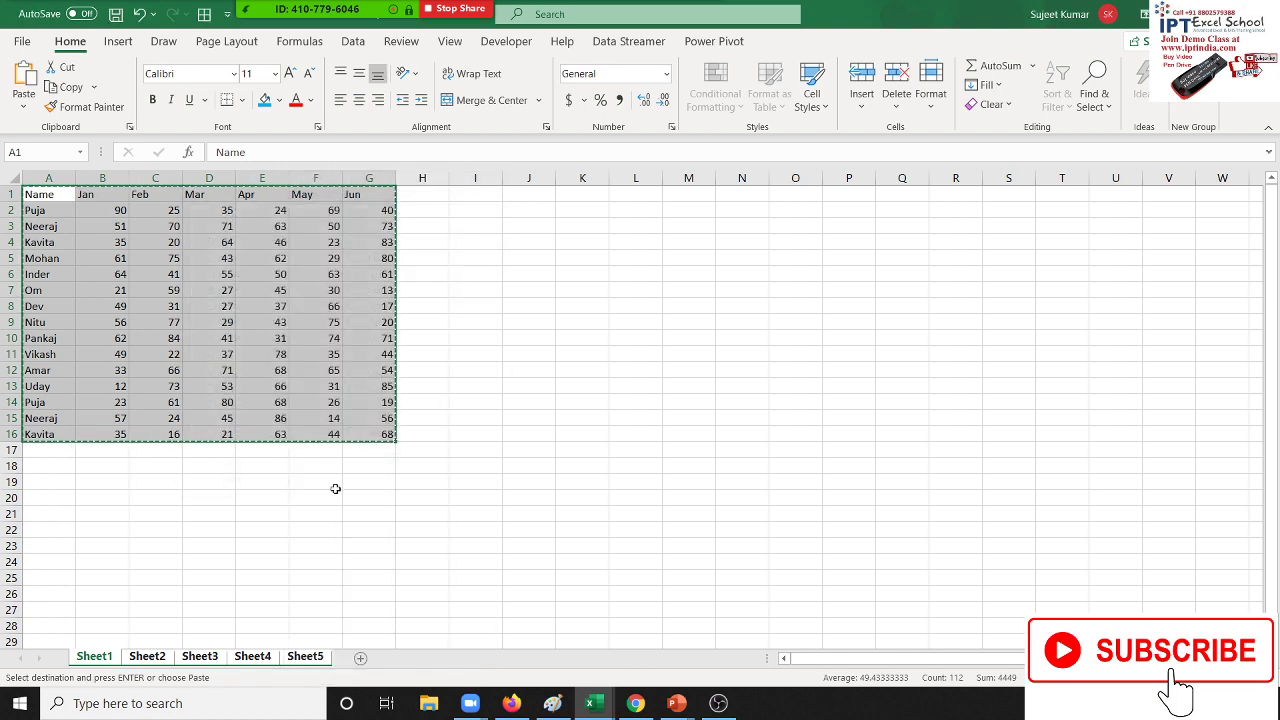
Check that cells on Sheet2, Sheet3 and Sheet4 (e.g. D7) now hold plain values
key("Escape")
left_click(161, 659)
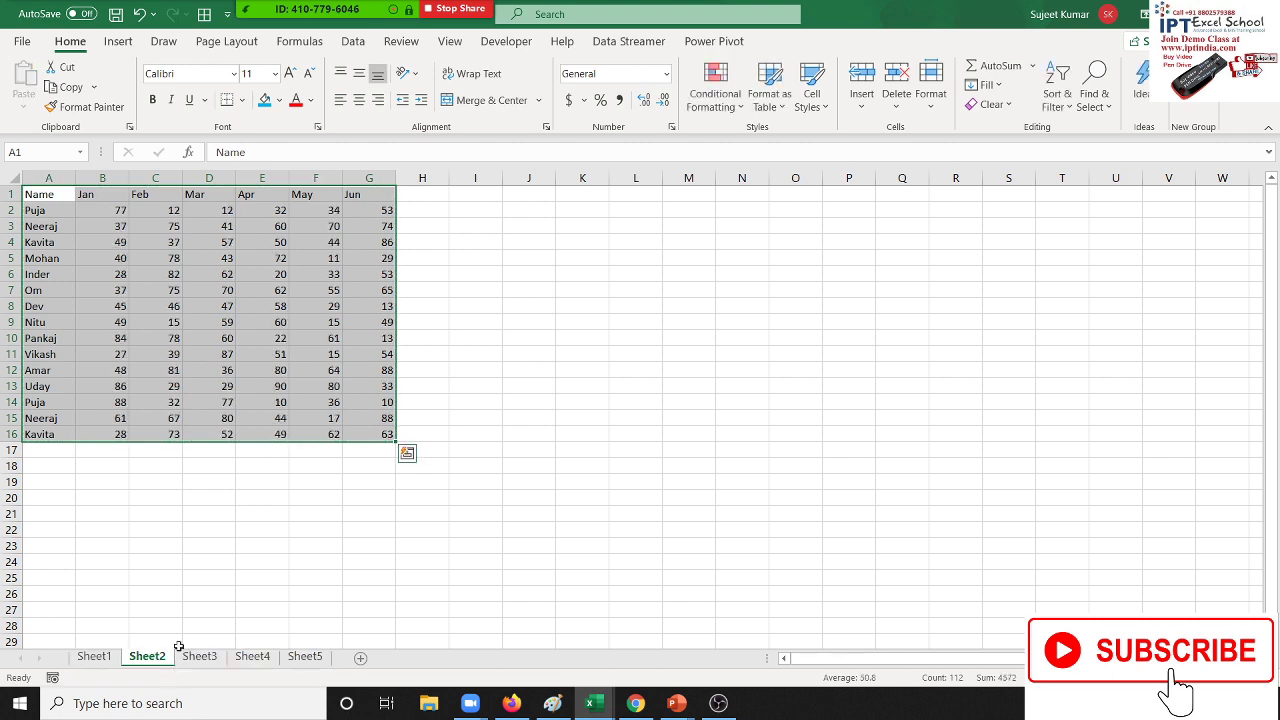
left_click(177, 405)
left_click(212, 656)
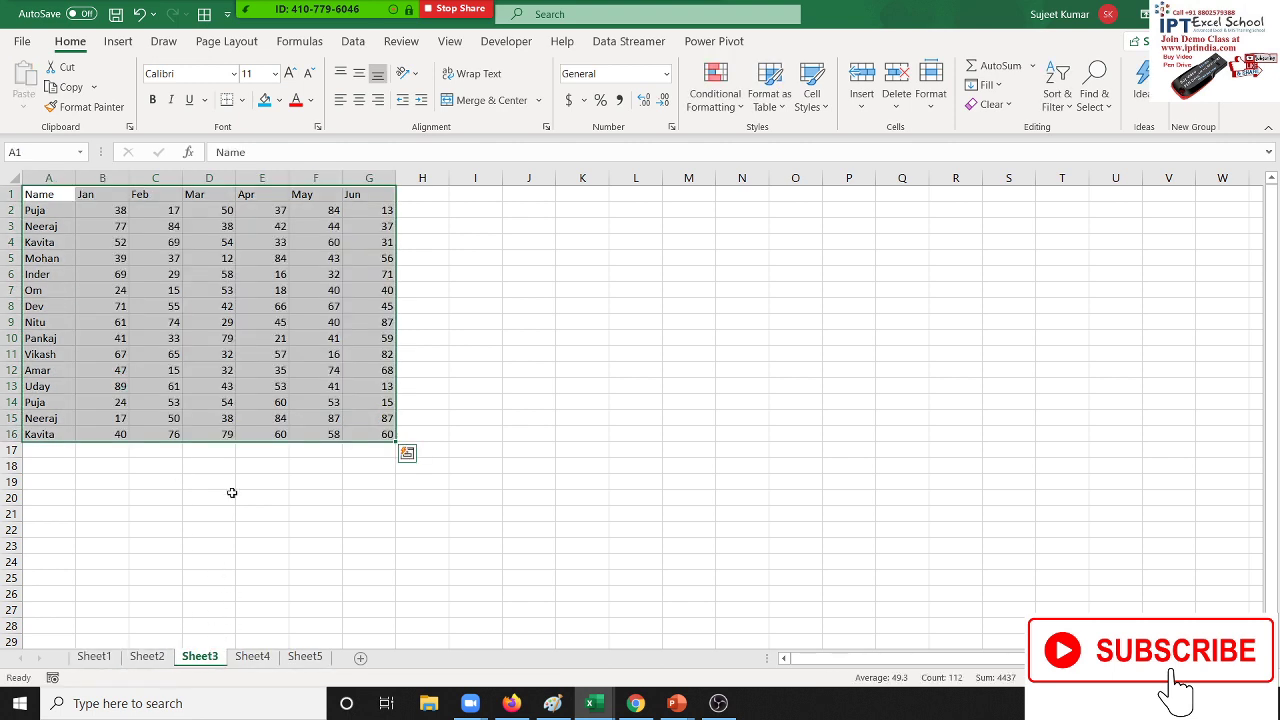
left_click(209, 354)
left_click(253, 658)
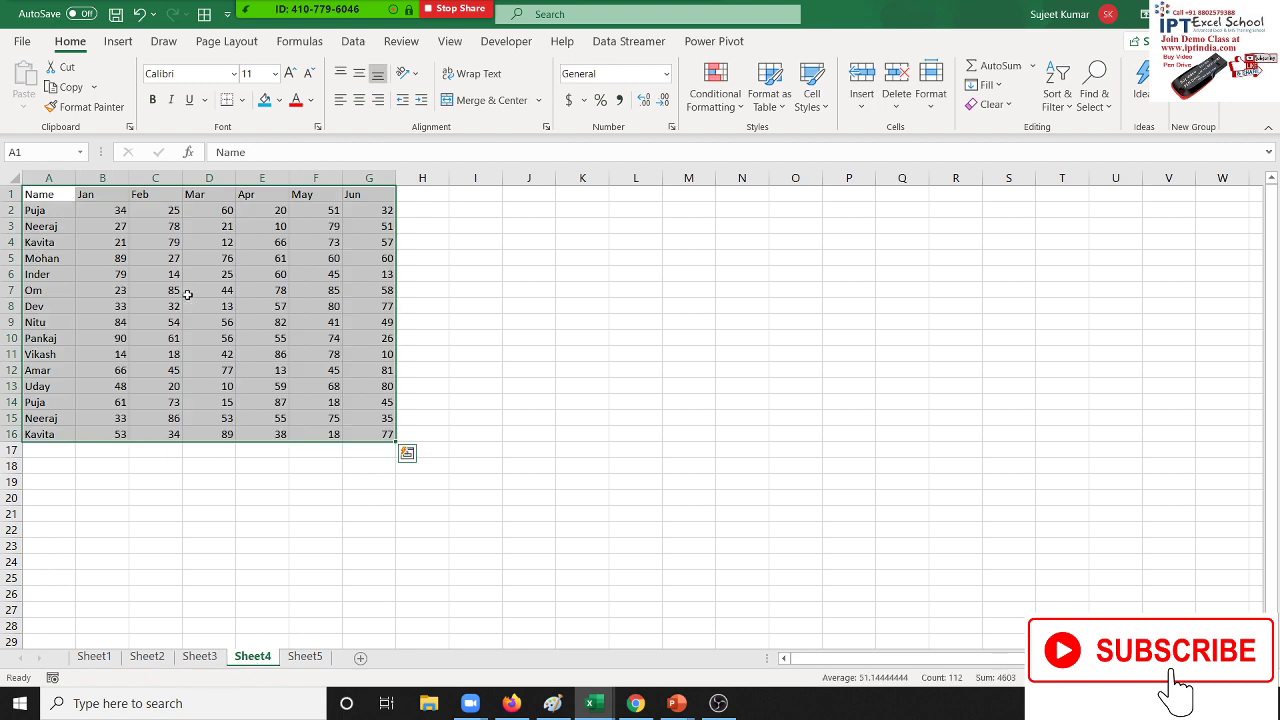
left_click(220, 290)
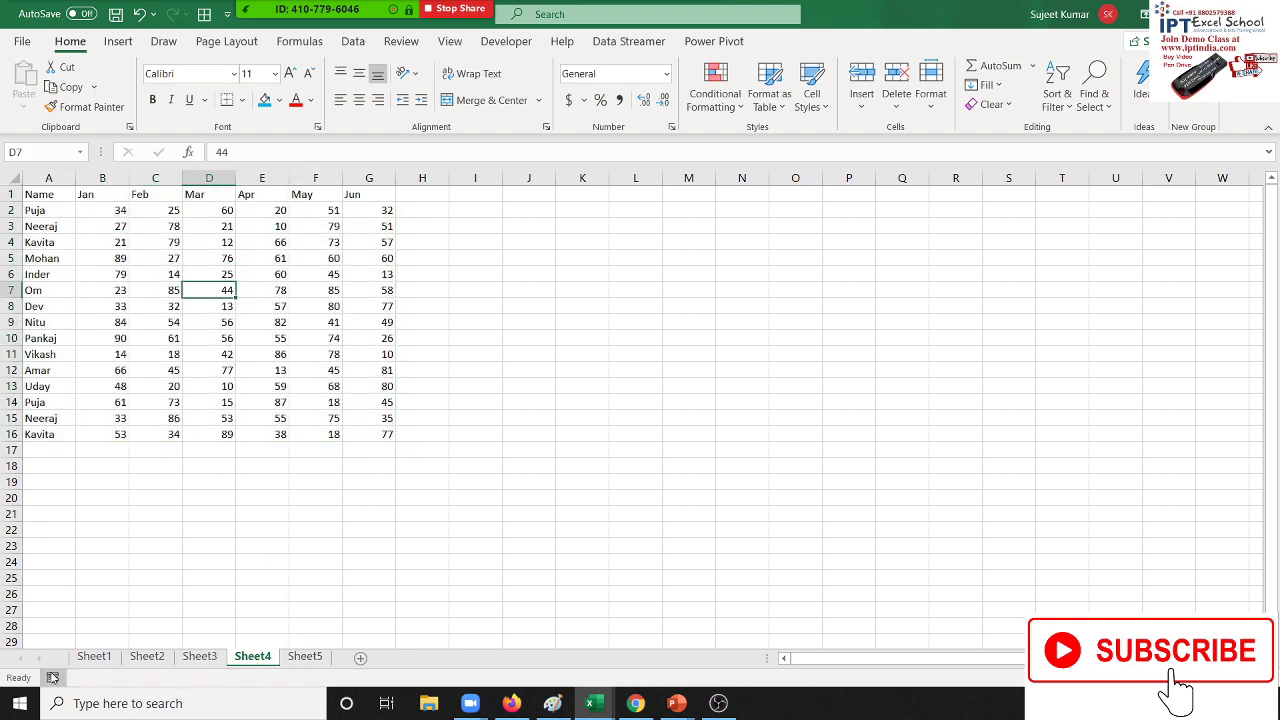
Step through Sheet1 to Sheet5 and confirm Sheet5's cell E5 holds a plain value
left_click(92, 657)
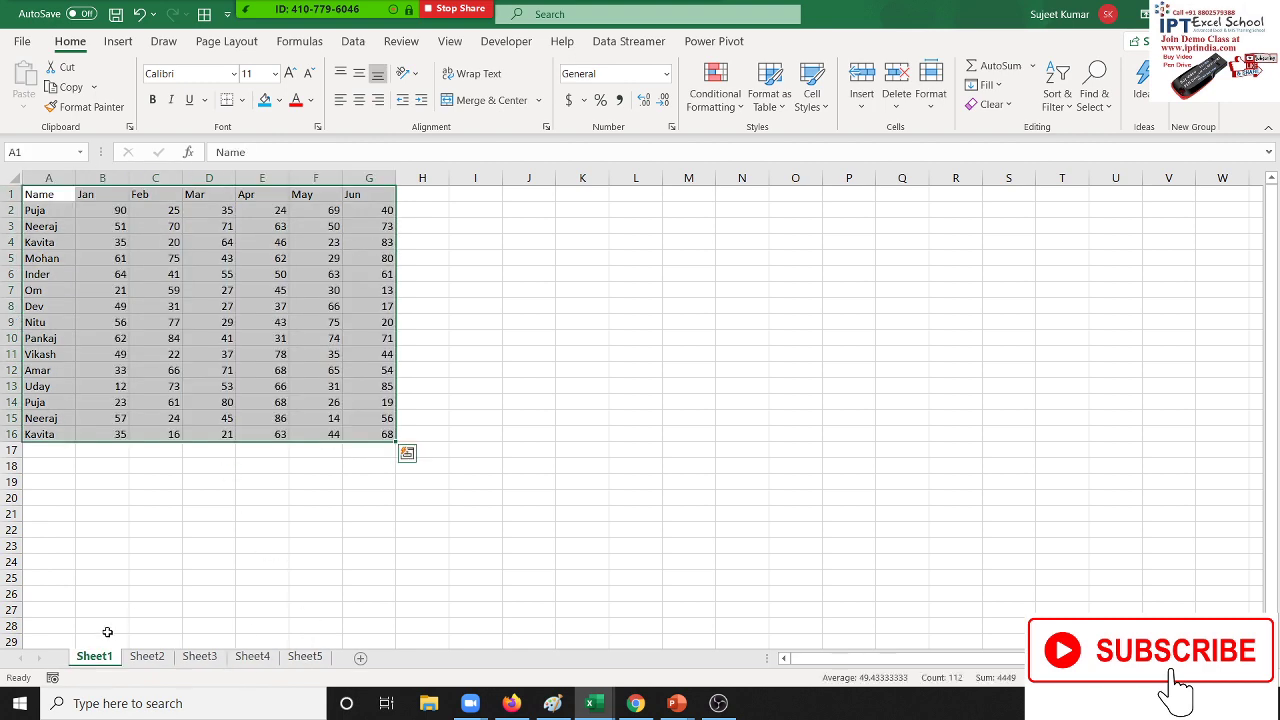
left_click(148, 657)
left_click(198, 658)
left_click(252, 657)
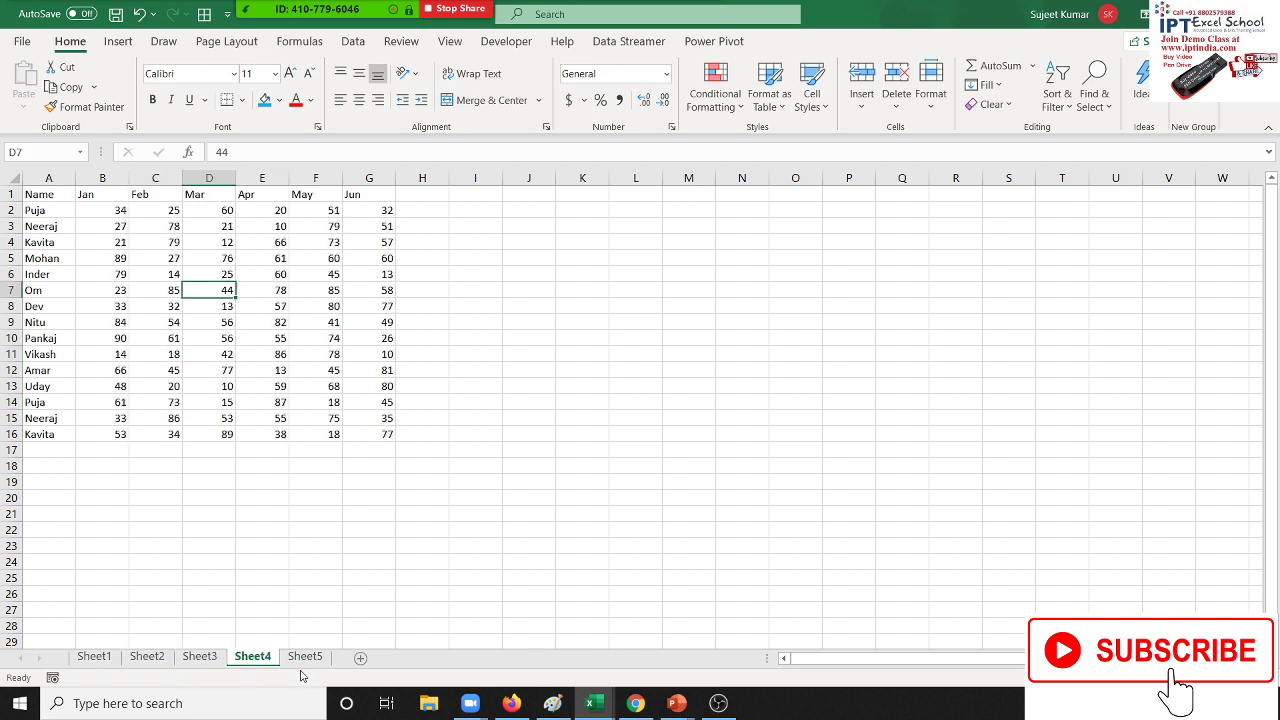
left_click(305, 657)
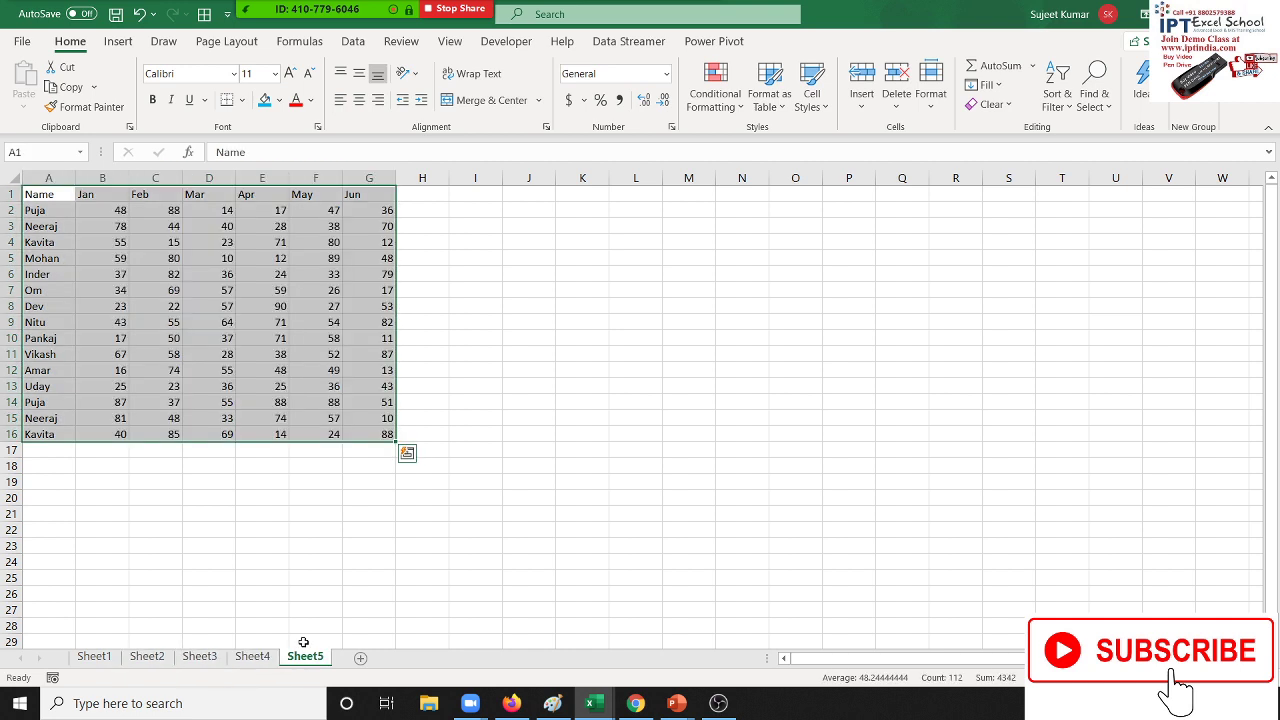
left_click(251, 260)
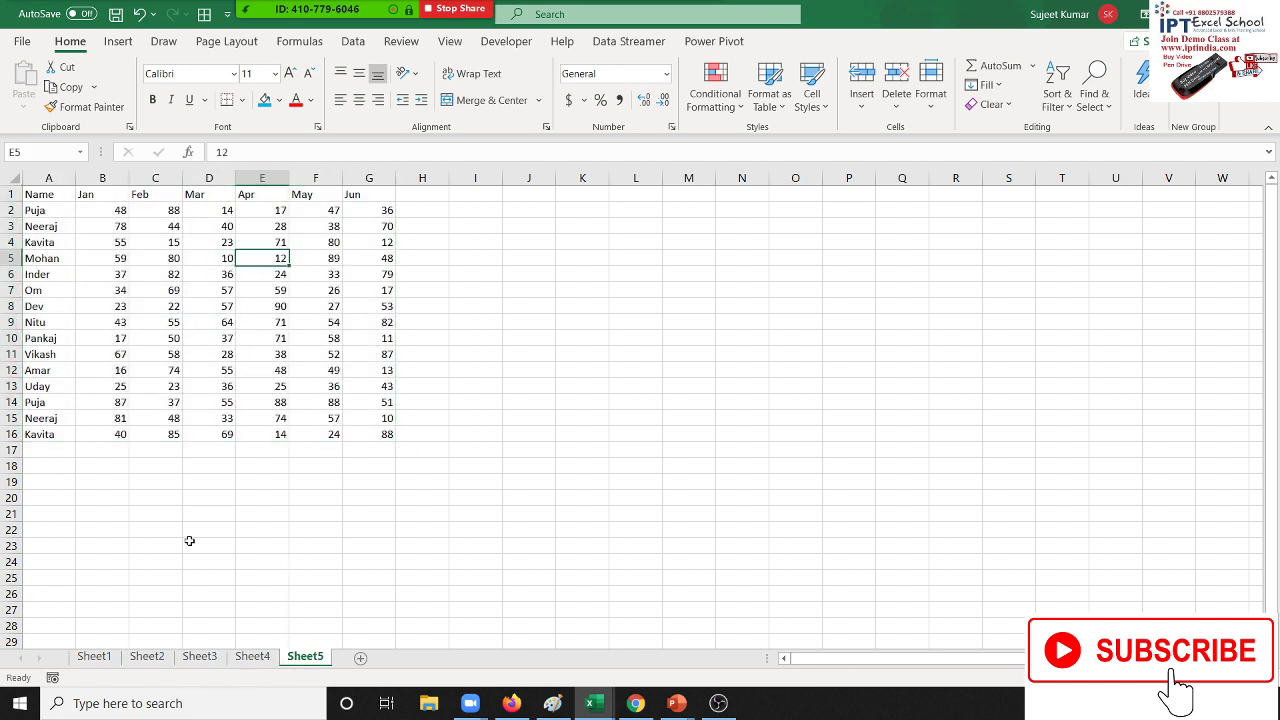
Group Sheet1 through Sheet5 together and clear the table selection
left_click(94, 660)
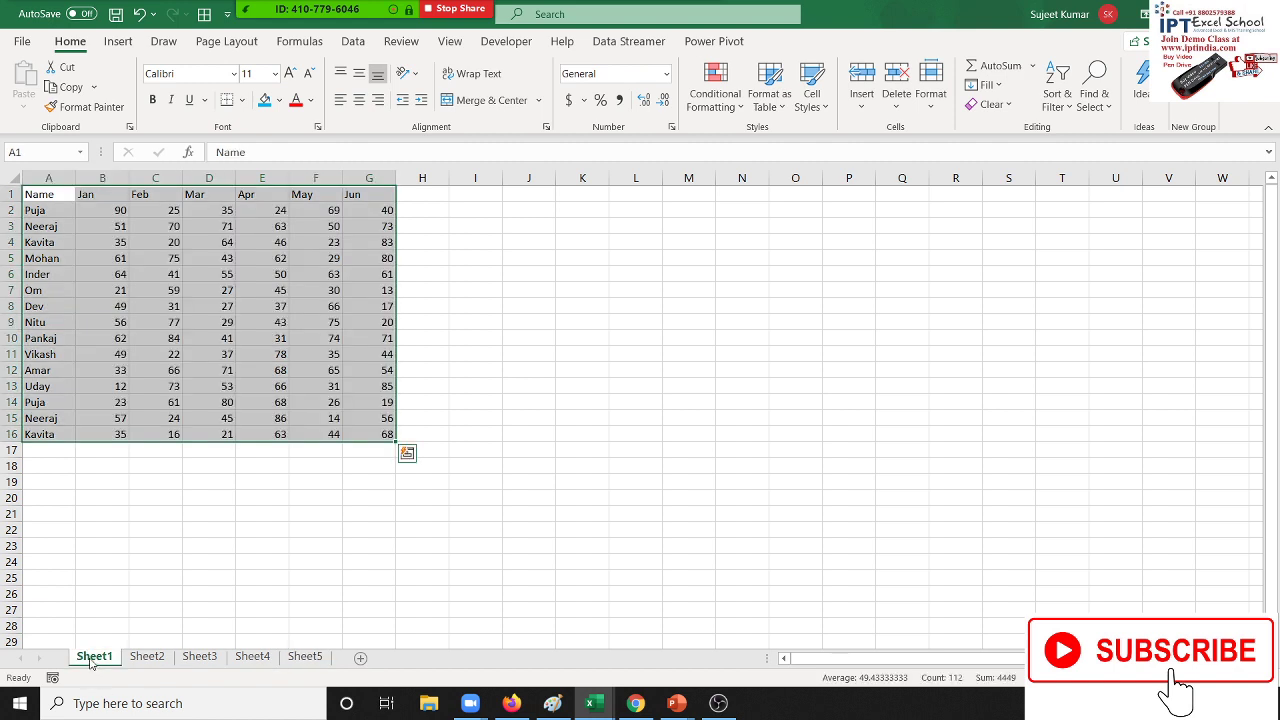
left_click(305, 657, "shift")
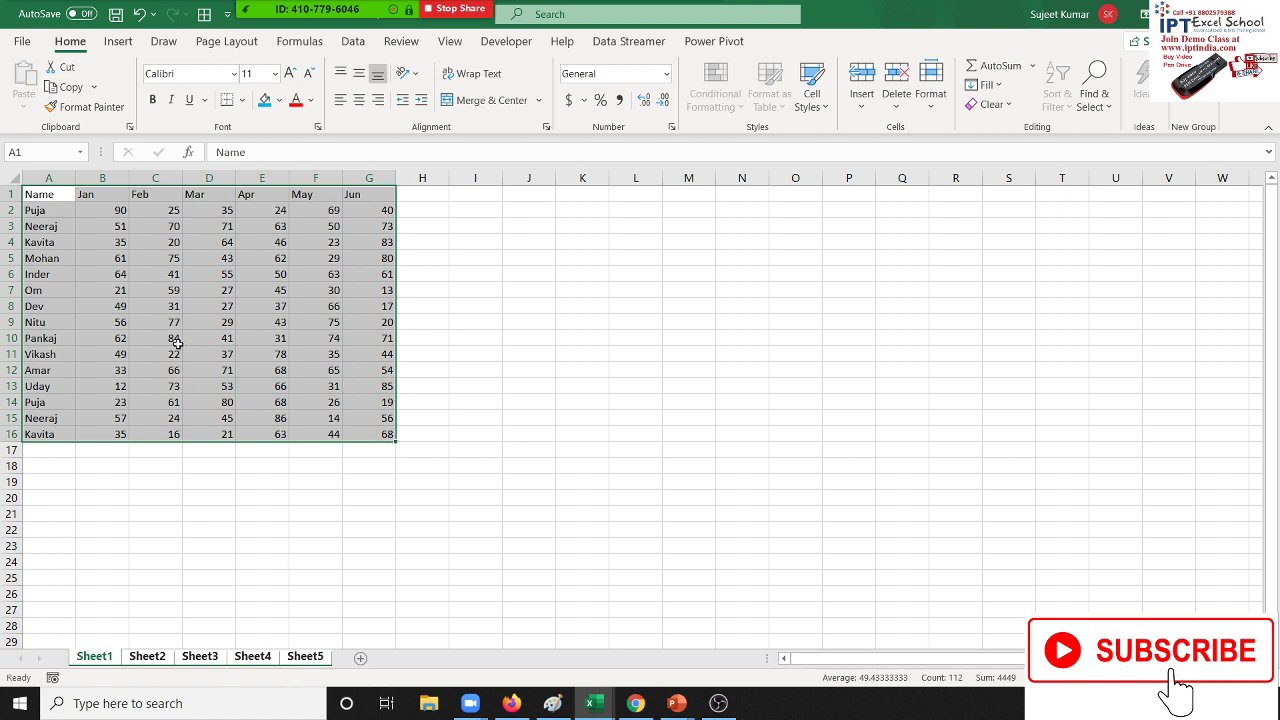
left_click(84, 238)
Select the Name/month table A1:G16, then group Sheet1 with Sheet2 and ungroup again
left_click(48, 194)
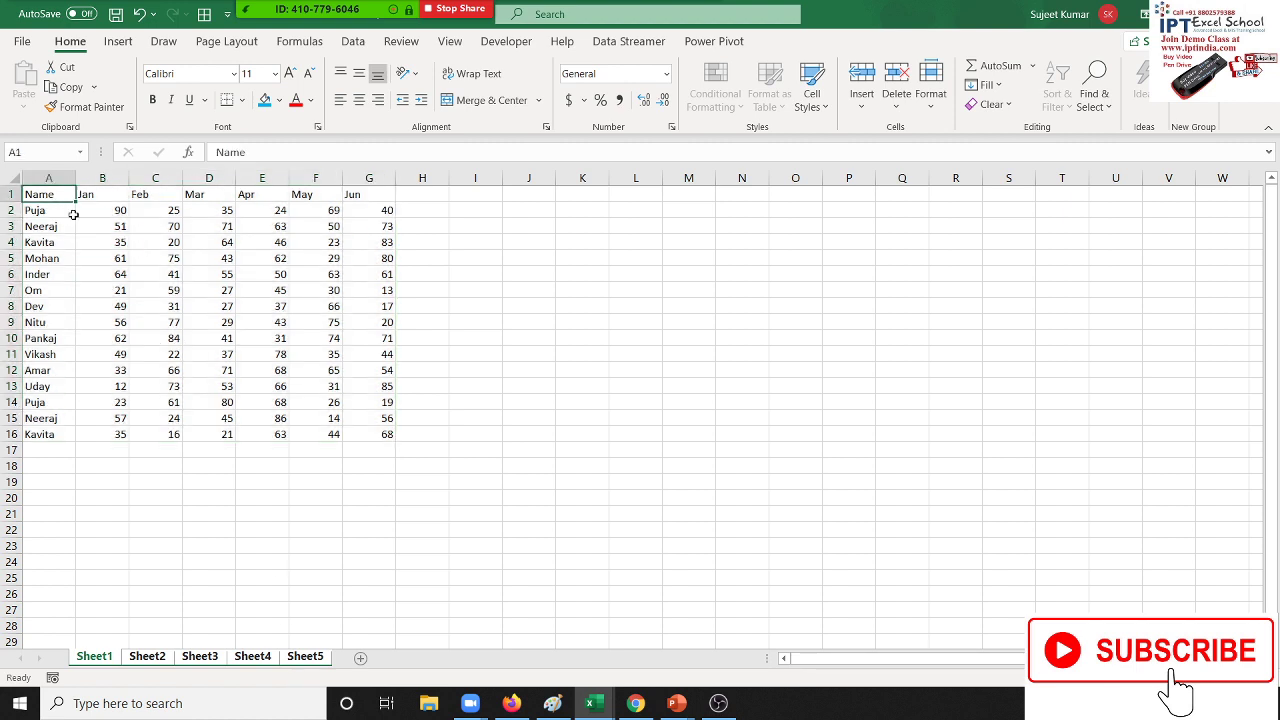
left_click_drag(73, 214, 389, 437)
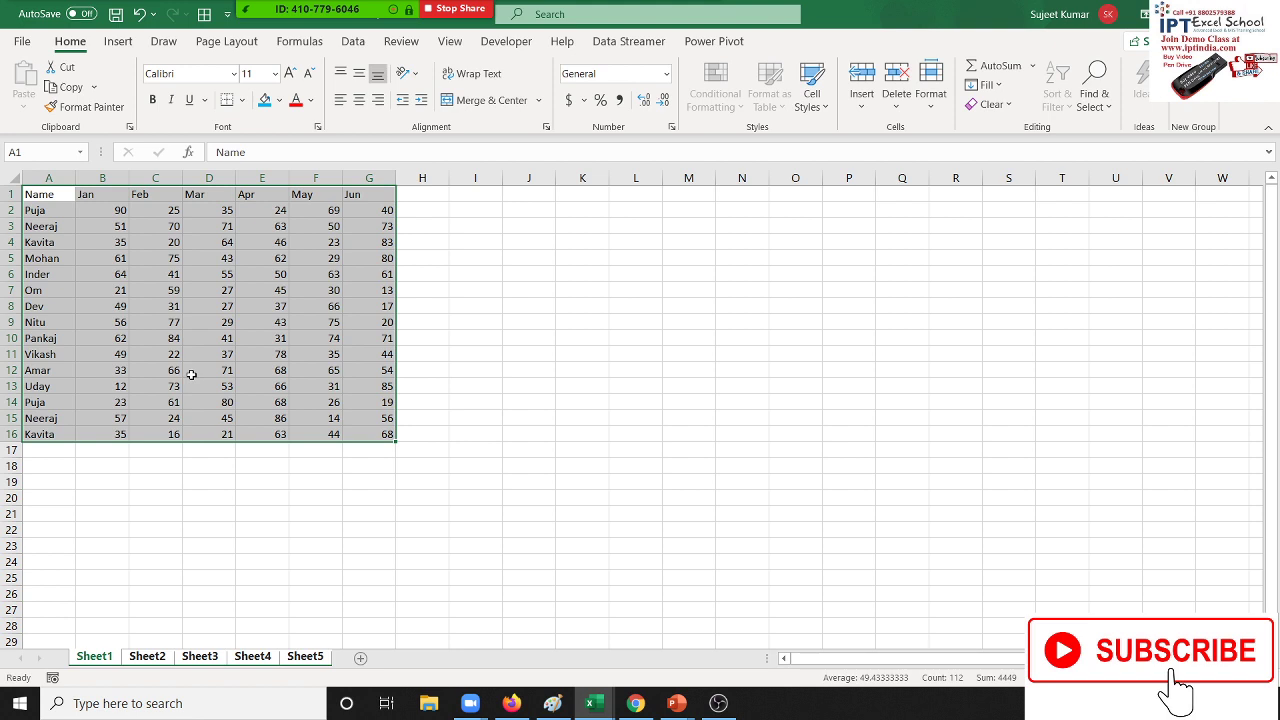
left_click(170, 662)
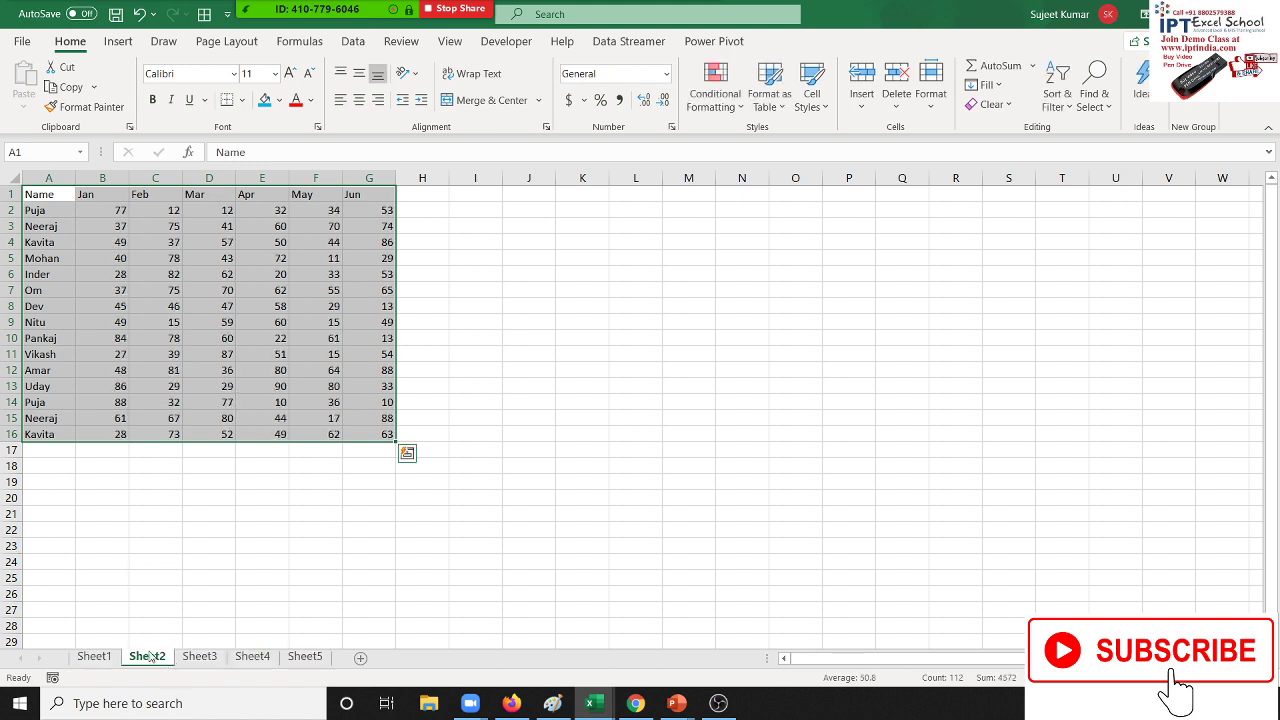
left_click(105, 660, "ctrl")
left_click(95, 657)
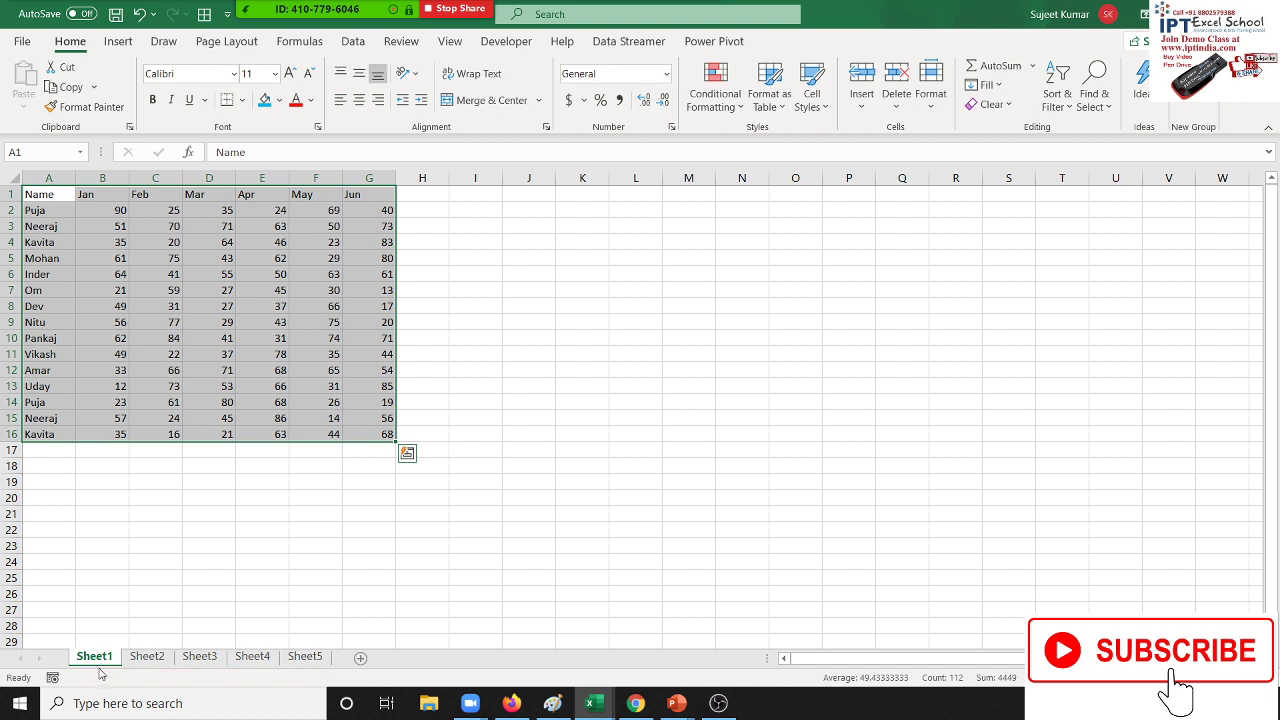
key("Escape")
Regroup and ungroup the five sheets, ending with Sheet3 as the only active sheet
left_click(307, 660, "shift")
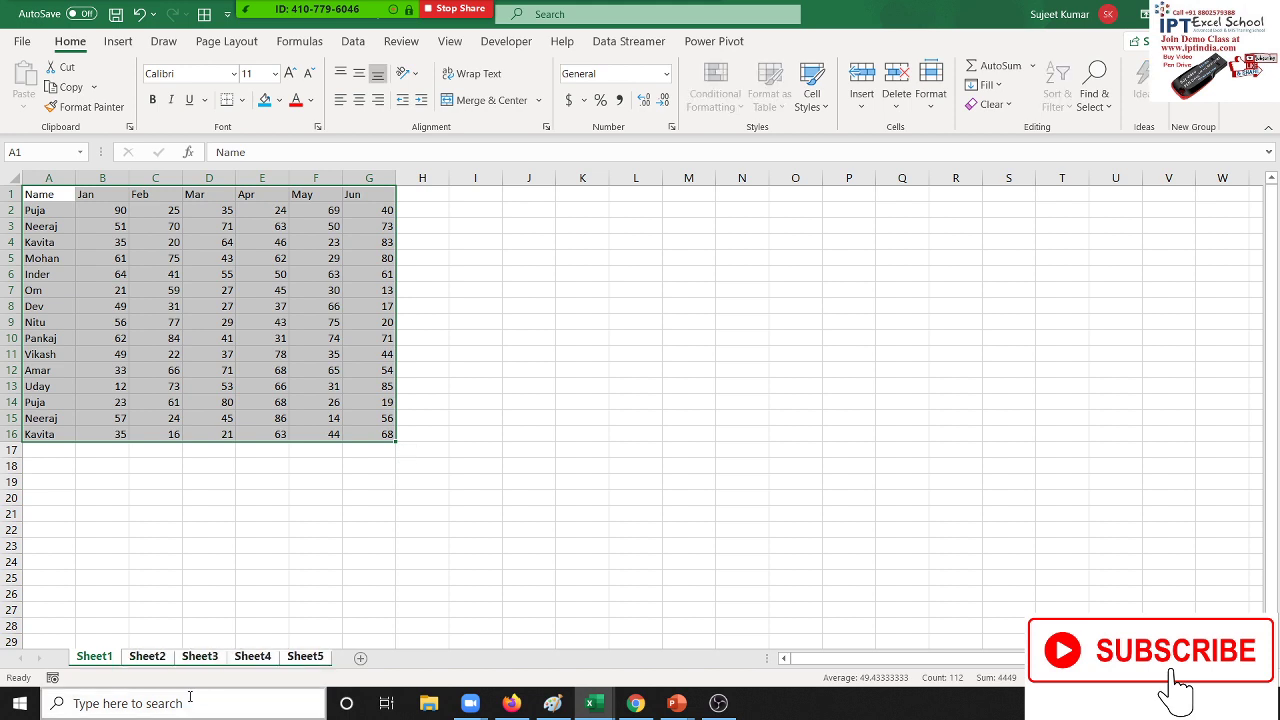
left_click(140, 658)
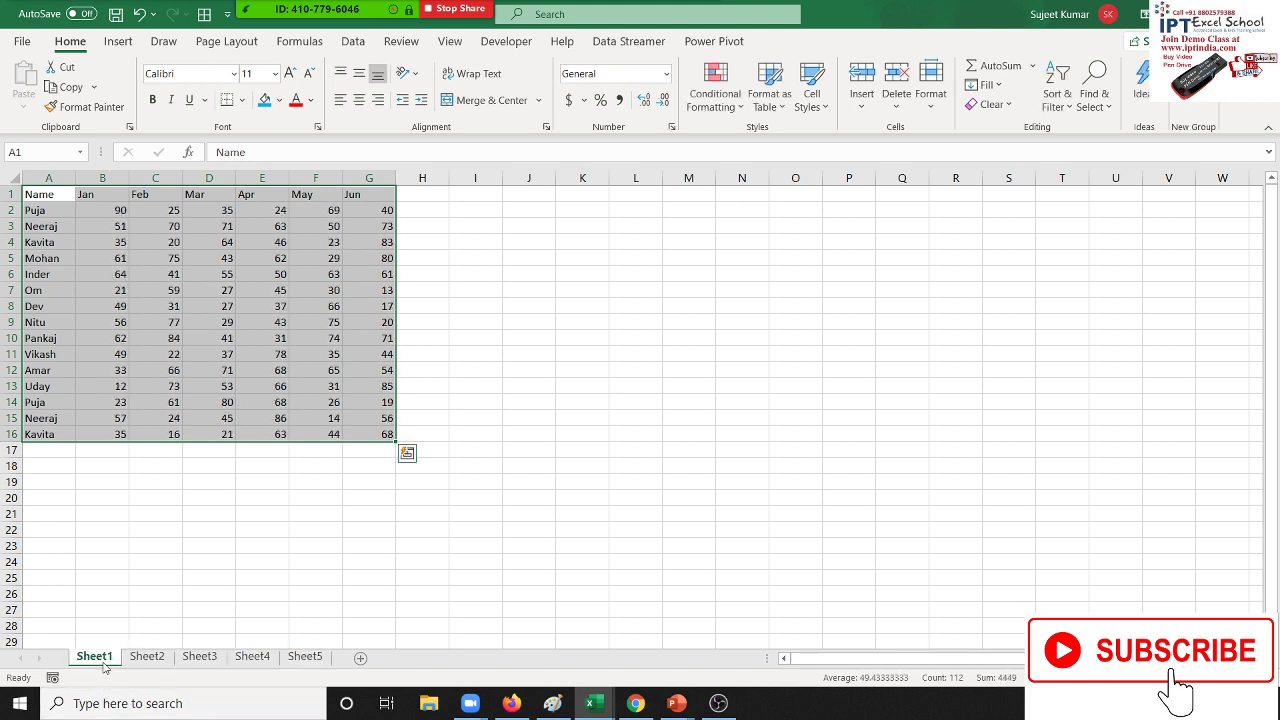
left_click(316, 662)
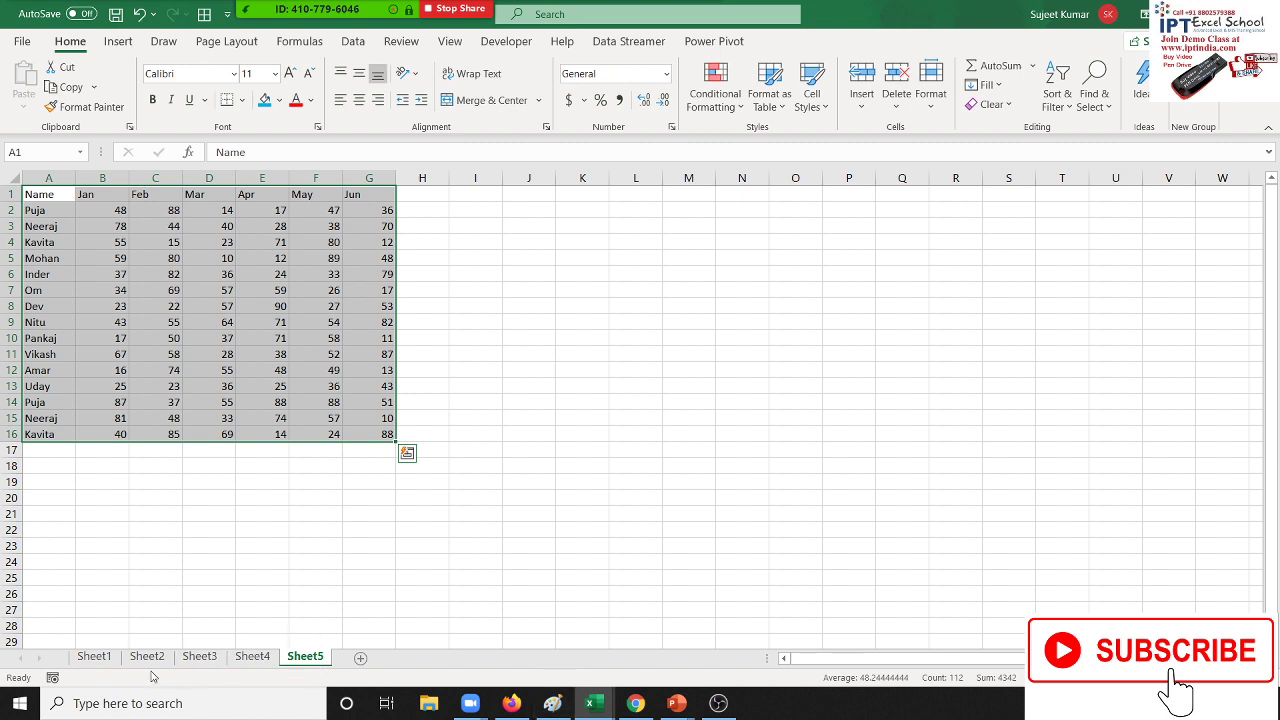
left_click(106, 662, "ctrl")
left_click(106, 662)
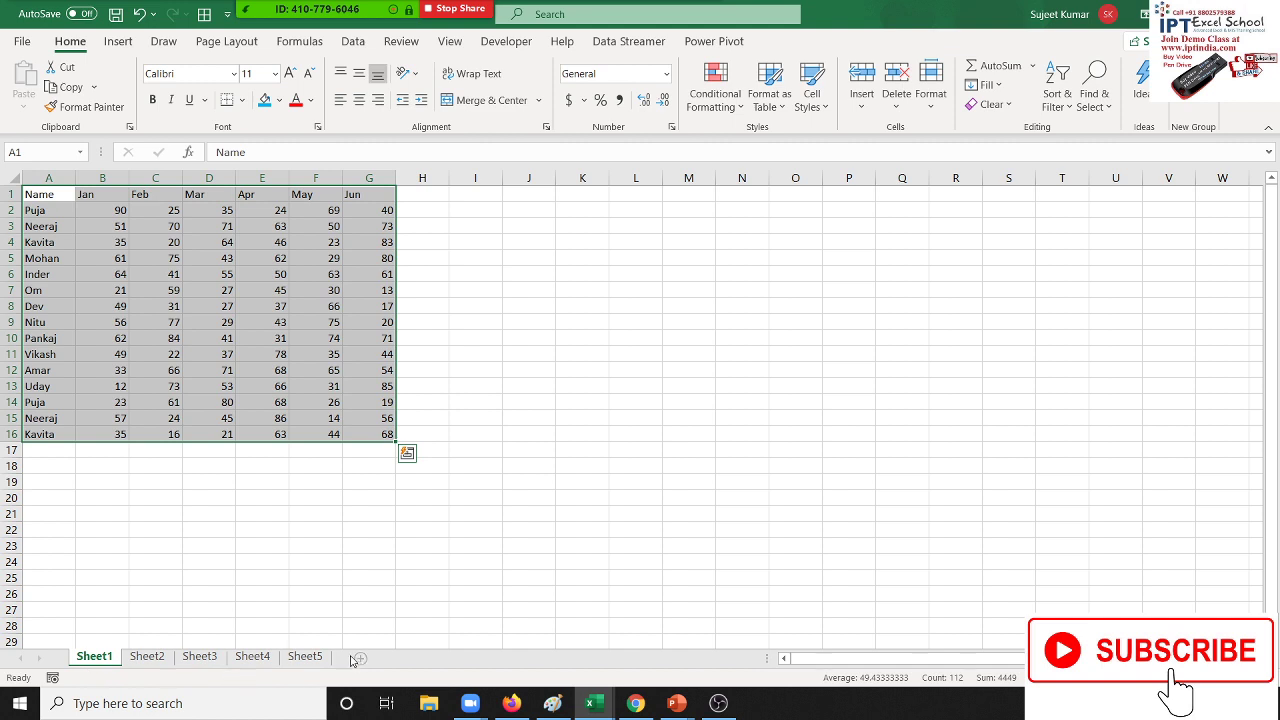
left_click(307, 658, "shift")
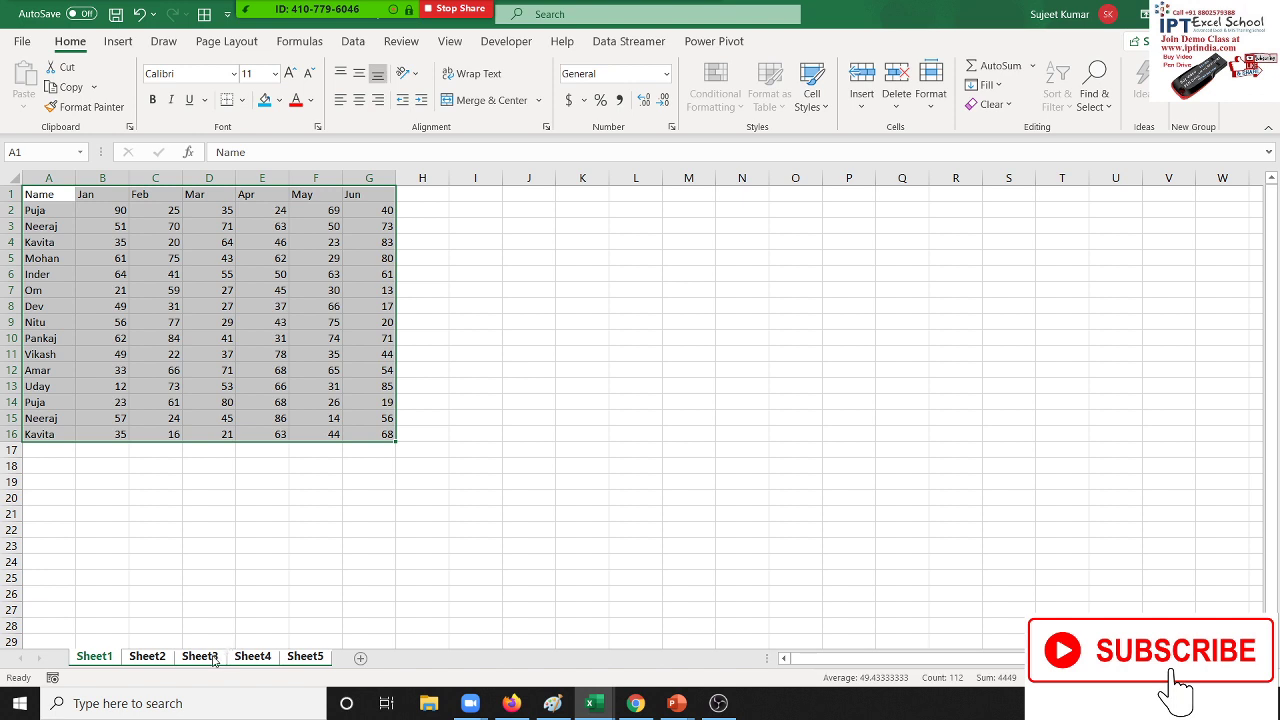
left_click(210, 660)
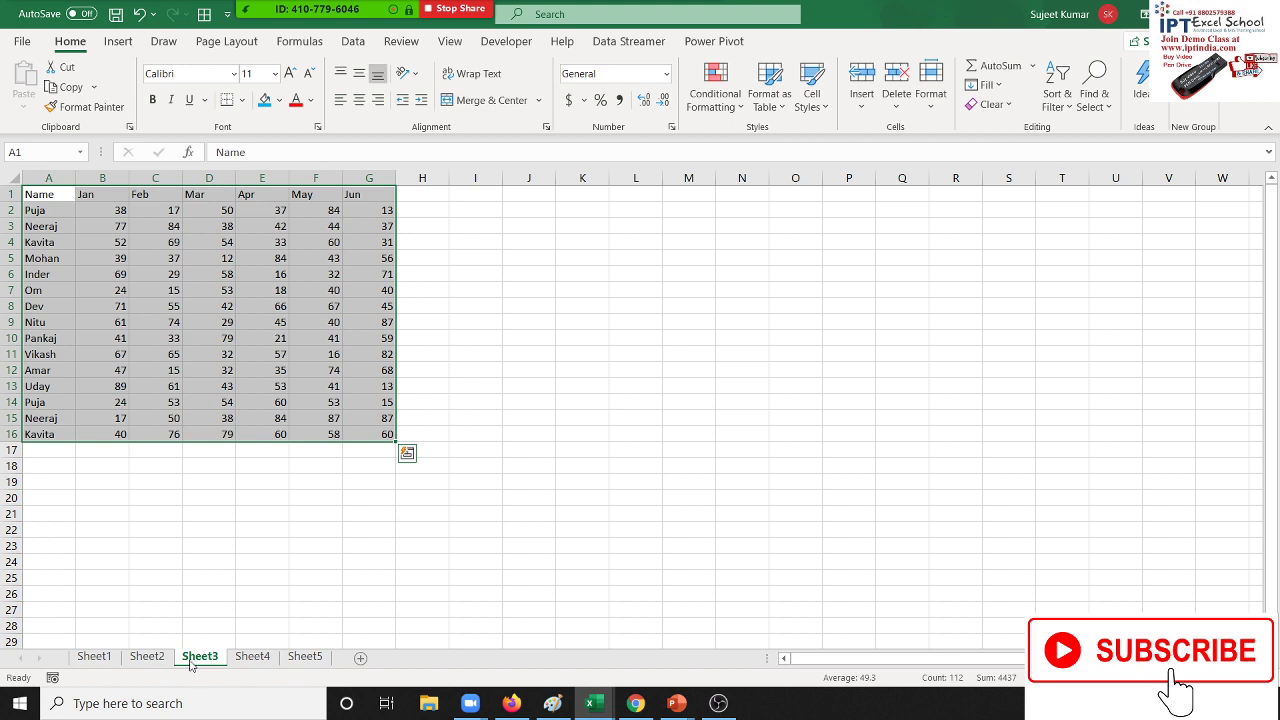
Copy Sheet3's table A1:G16 and bring up Paste Special, moved clear of the data
key("Escape")
key("ctrl+c")
right_click(220, 320)
left_click(273, 305)
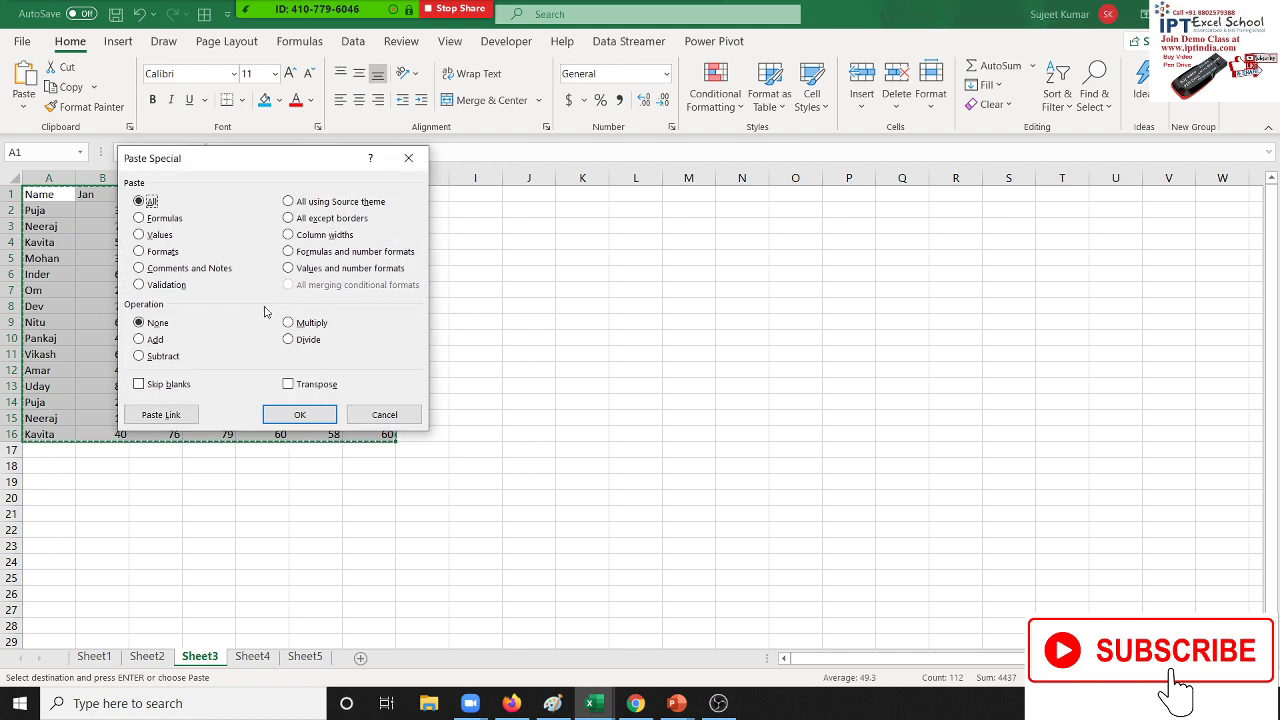
left_click_drag(277, 156, 594, 133)
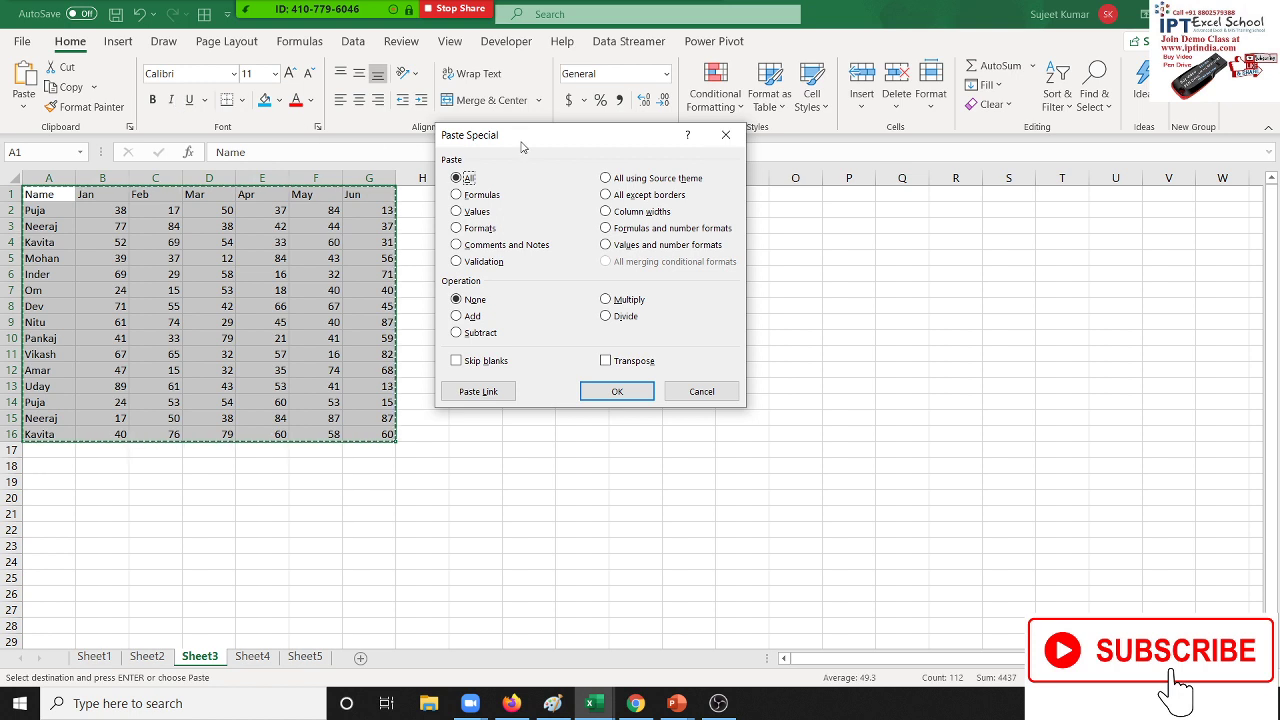
left_click_drag(525, 135, 587, 213)
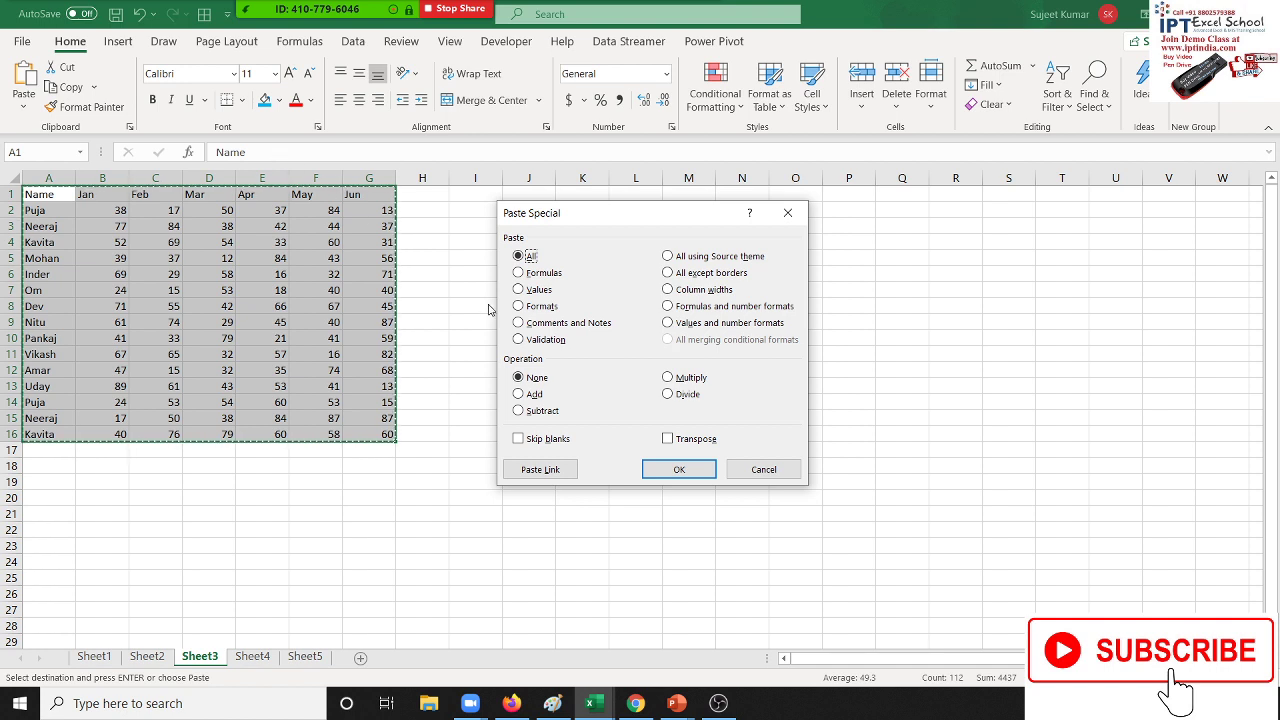
Select Formats, then close Paste Special without pasting and cancel the copy
left_click(530, 306)
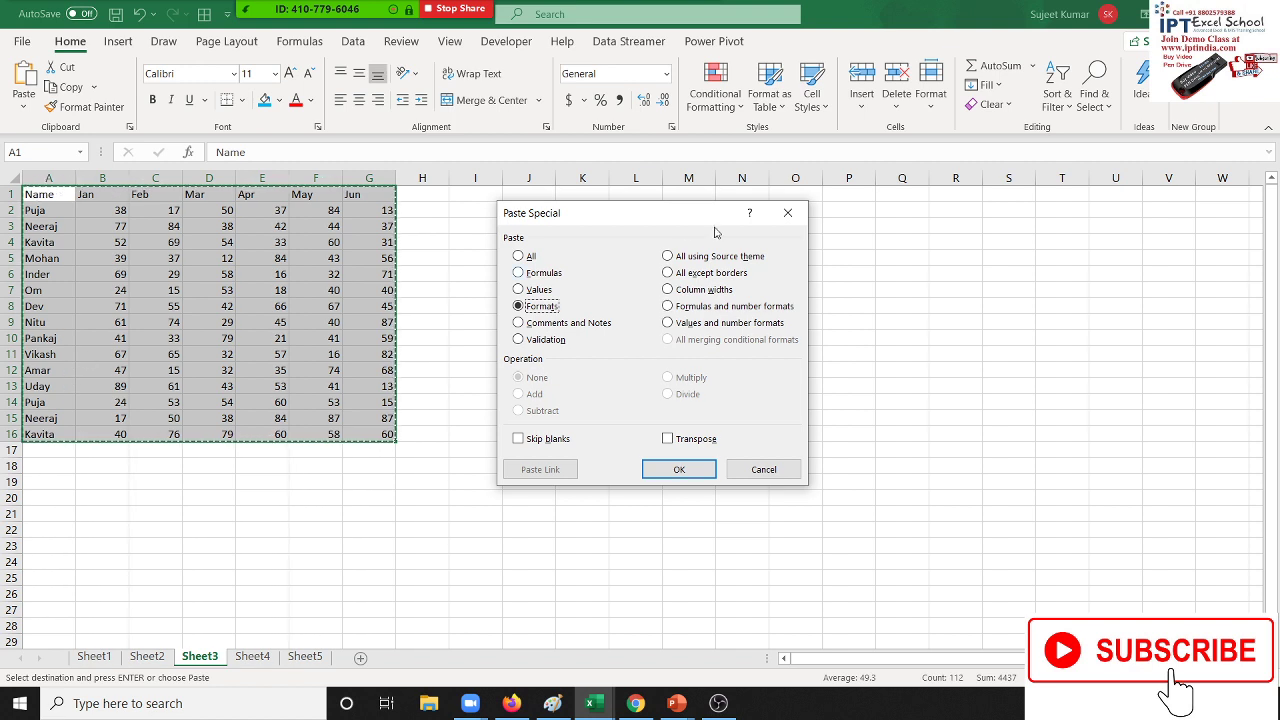
left_click(788, 212)
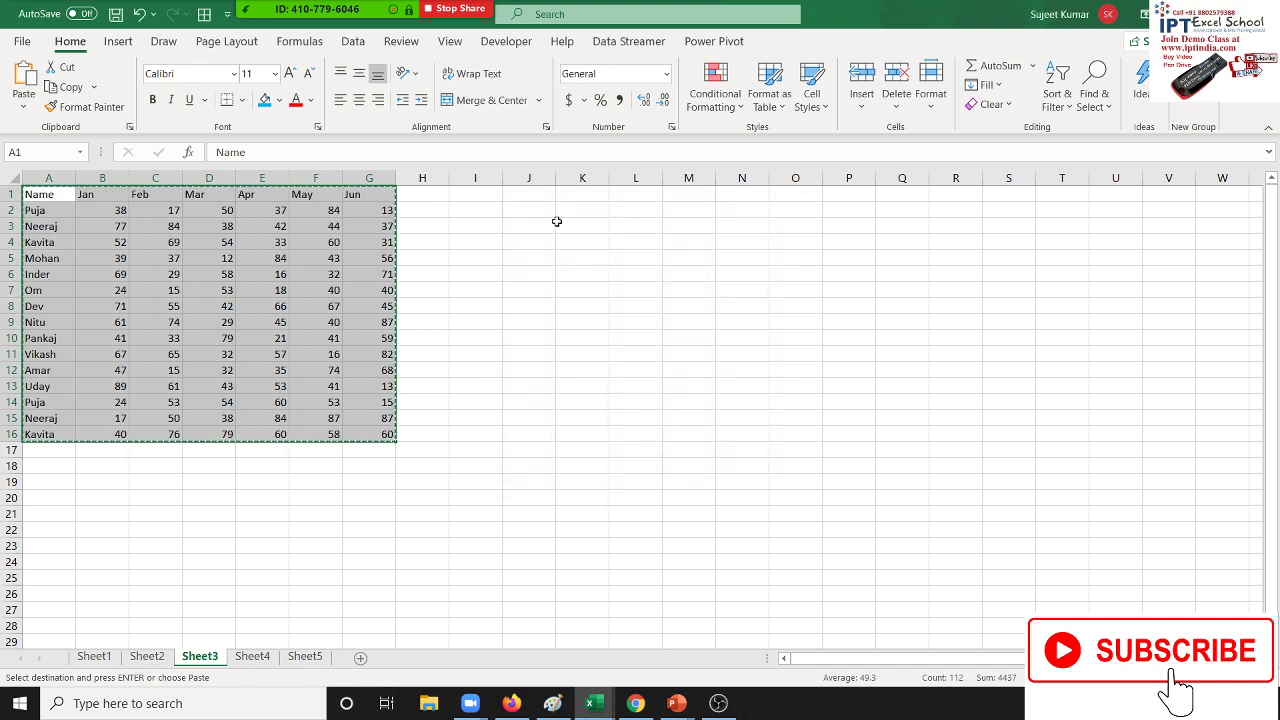
key("Escape")
left_click(475, 225)
left_click_drag(449, 177, 570, 177)
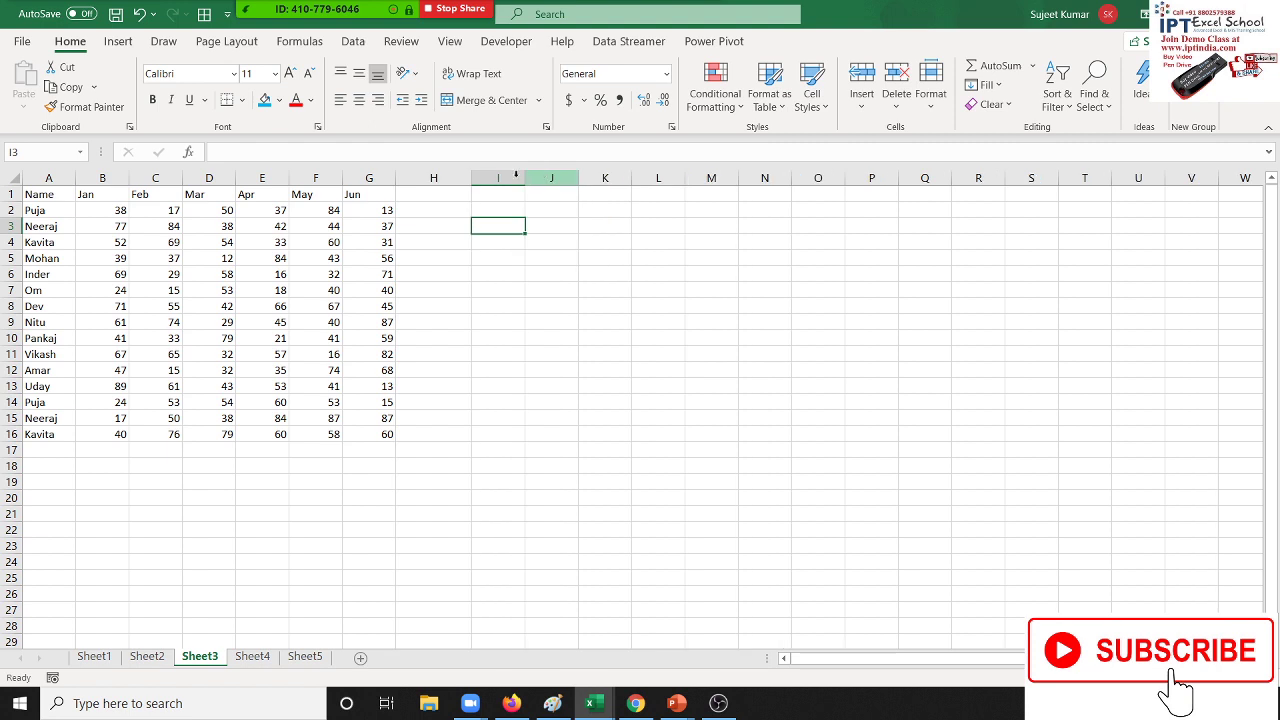
left_click_drag(477, 182, 459, 182)
left_click_drag(48, 194, 361, 415)
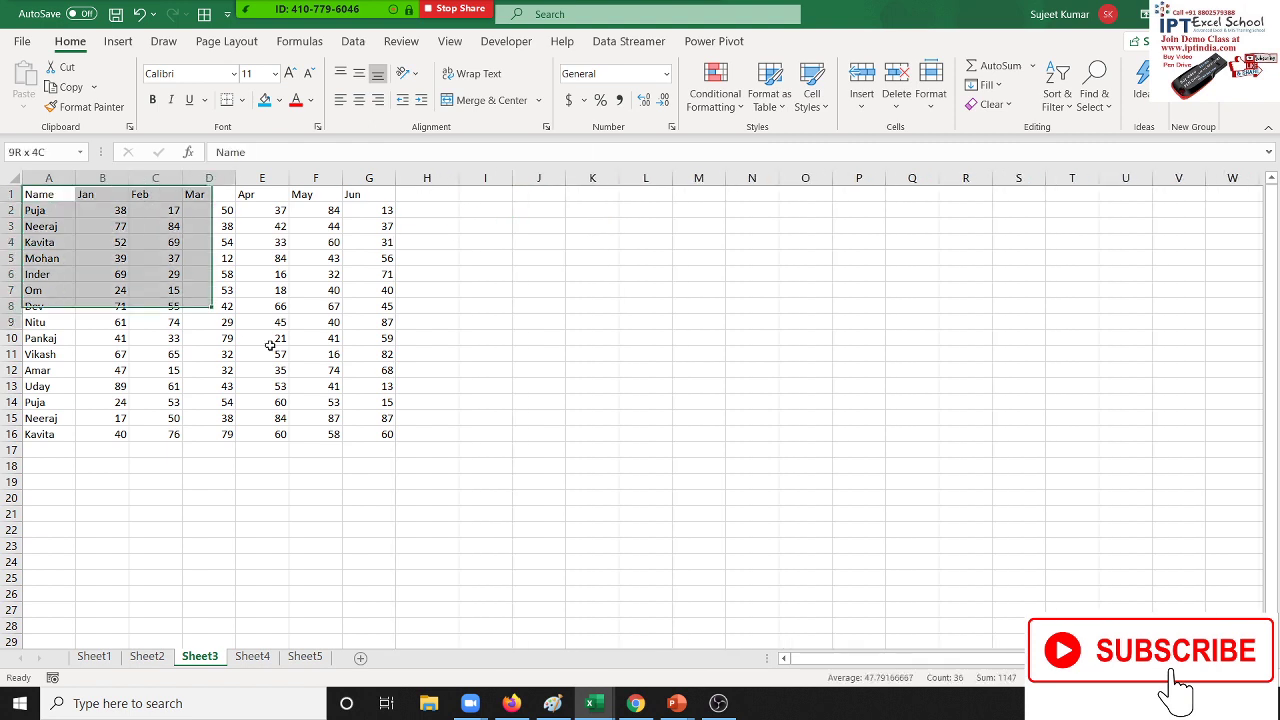
key("ctrl+c")
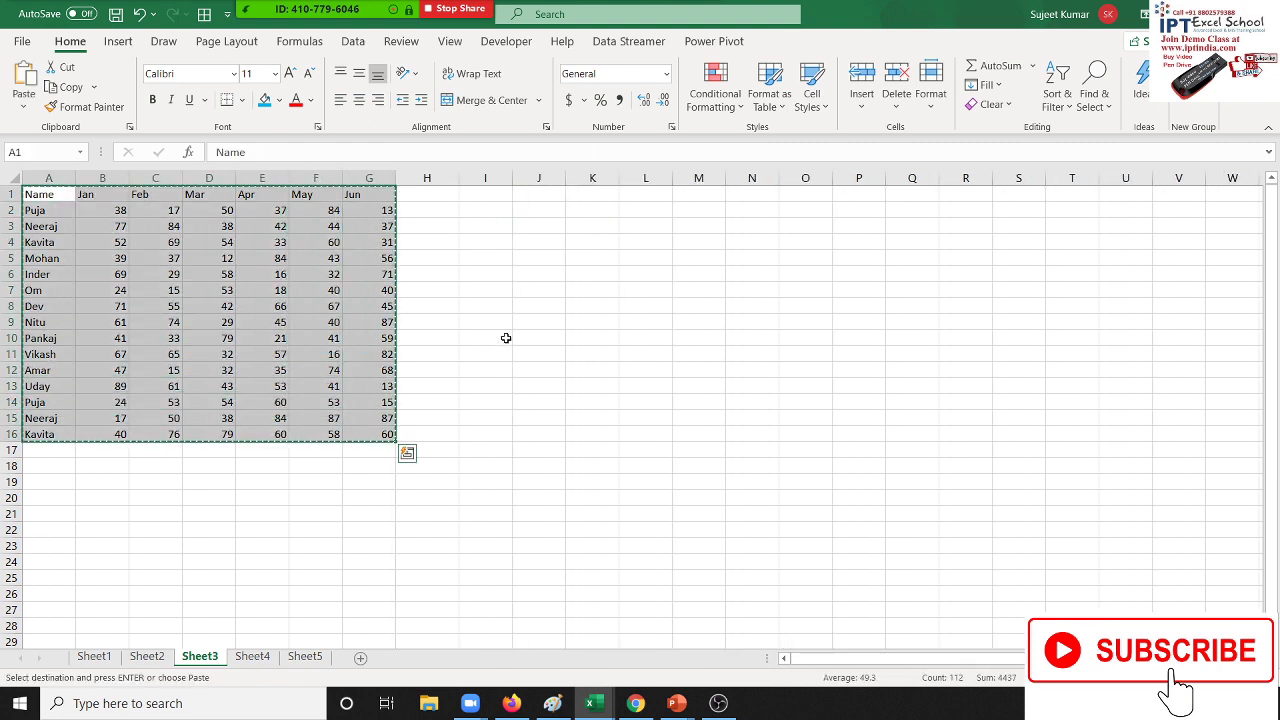
left_click(603, 197)
key("ctrl+v")
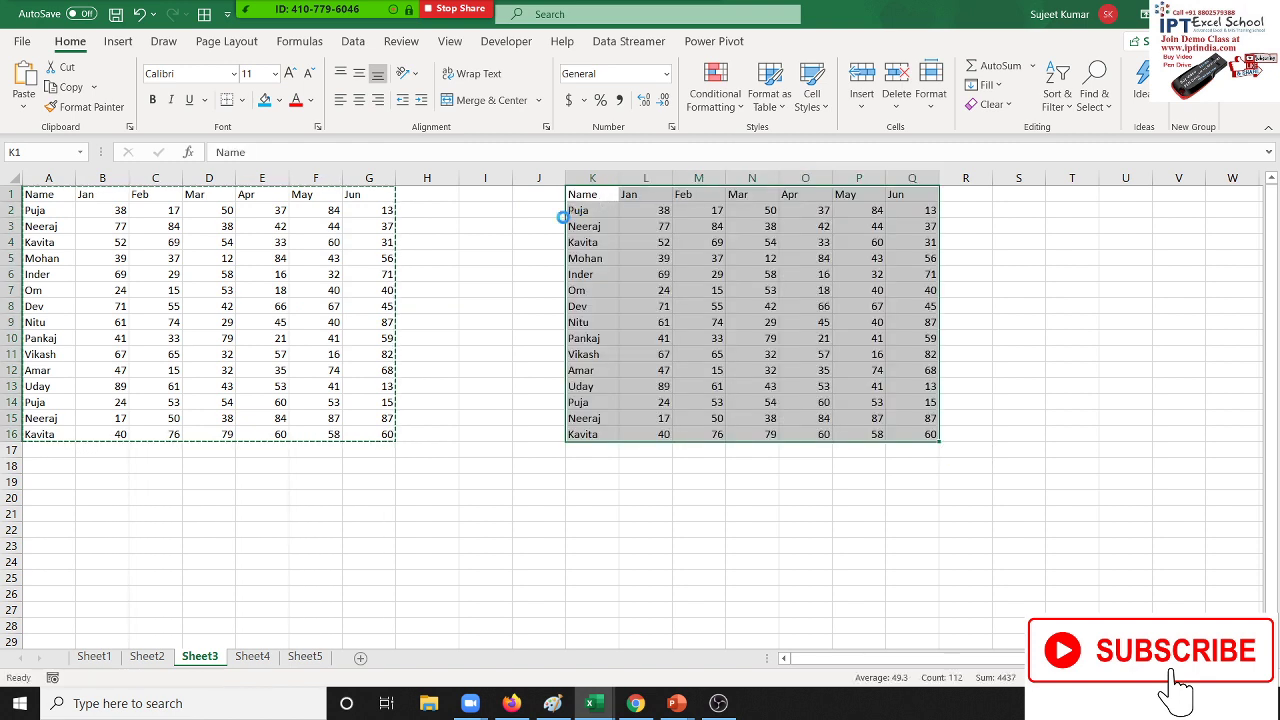
key("Delete")
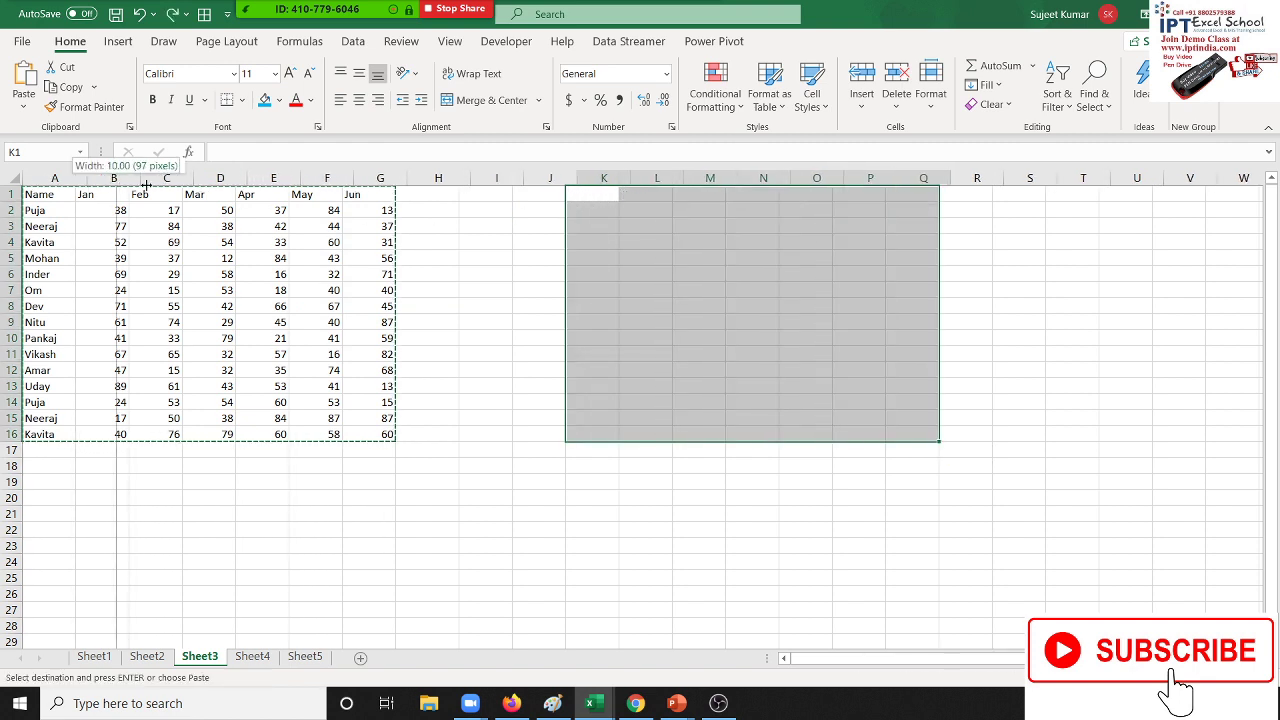
left_click_drag(73, 183, 160, 183)
left_click(168, 220)
left_click_drag(49, 198, 443, 427)
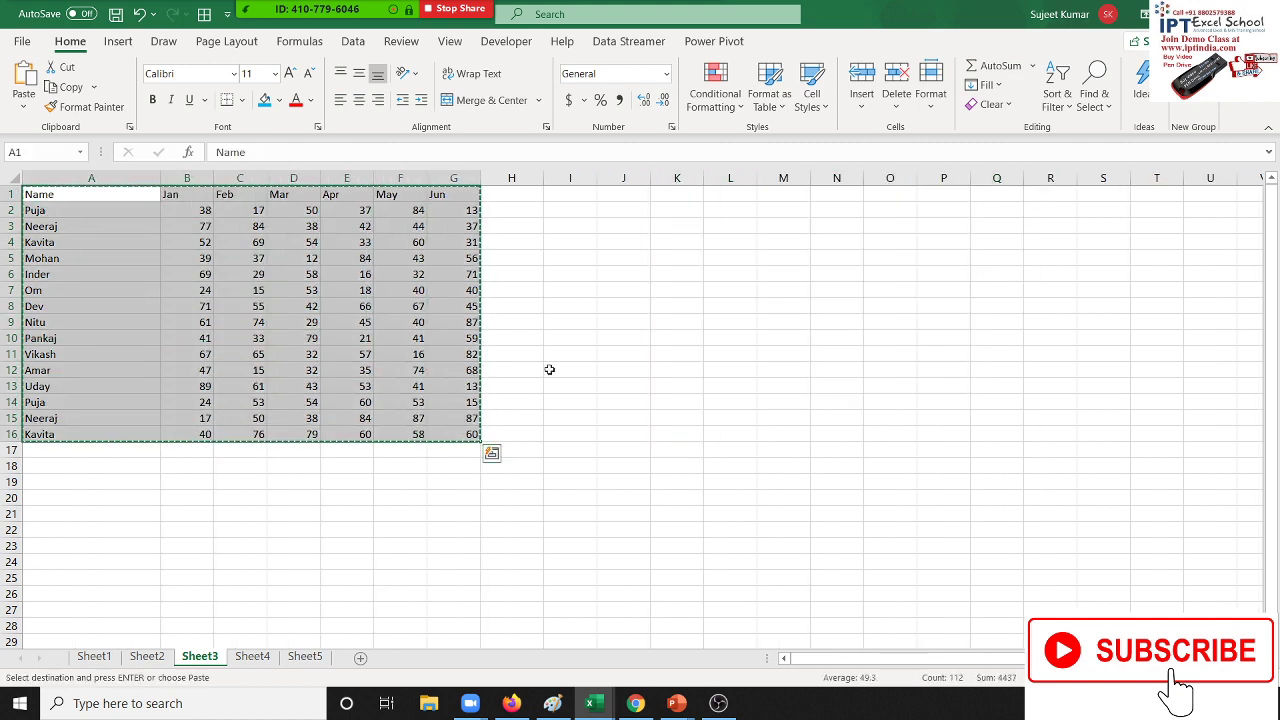
left_click(721, 197)
key("ctrl+v")
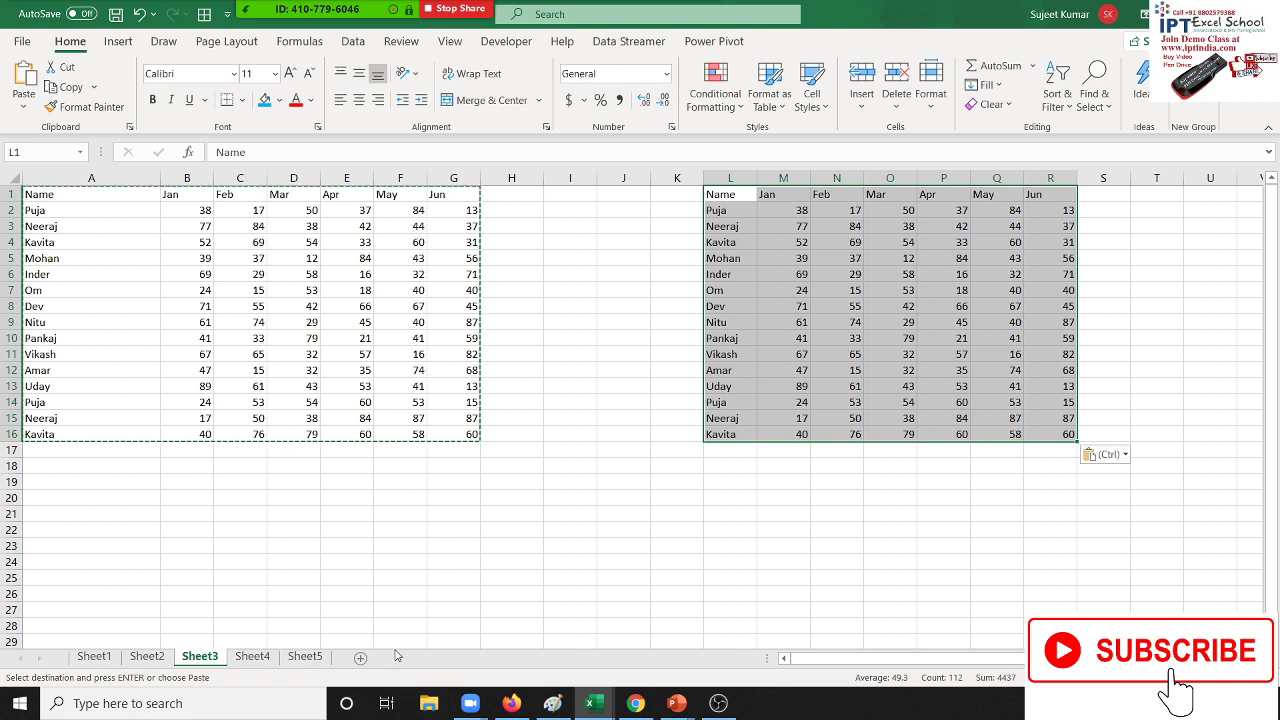
key("Delete")
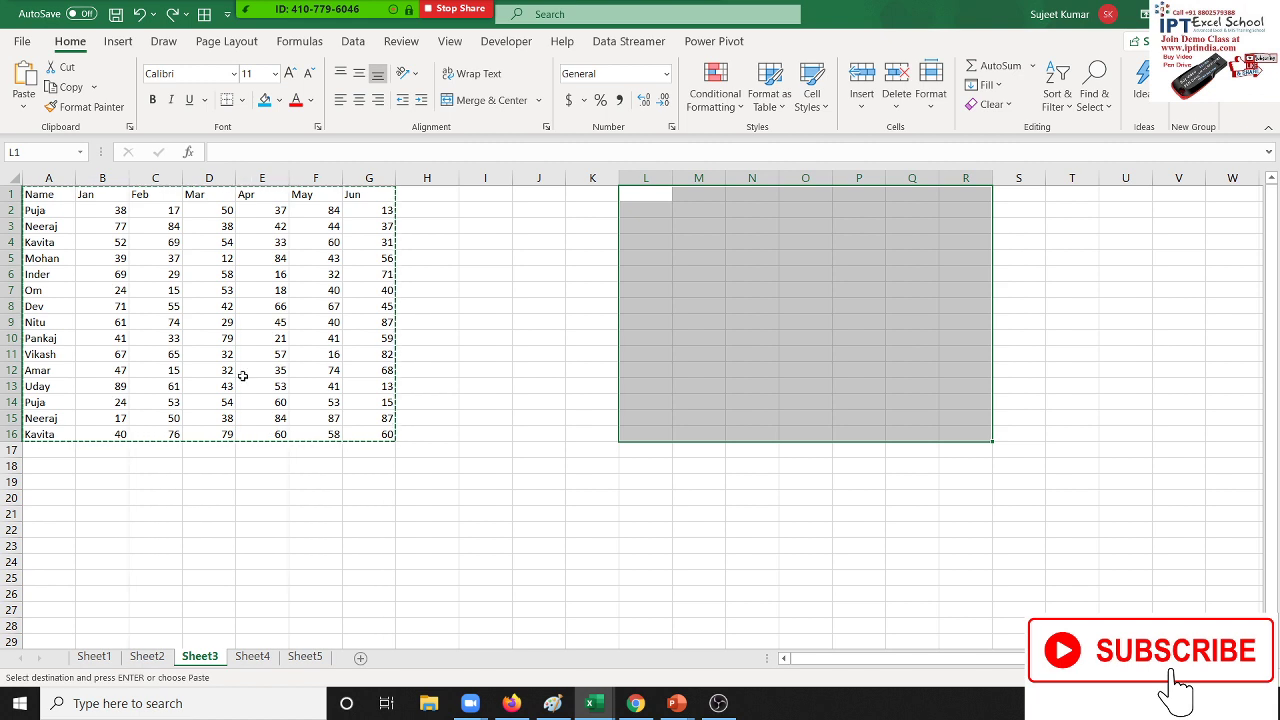
Open Paste Special for pasting the copied Sheet3 table at cell J4
left_click(97, 254)
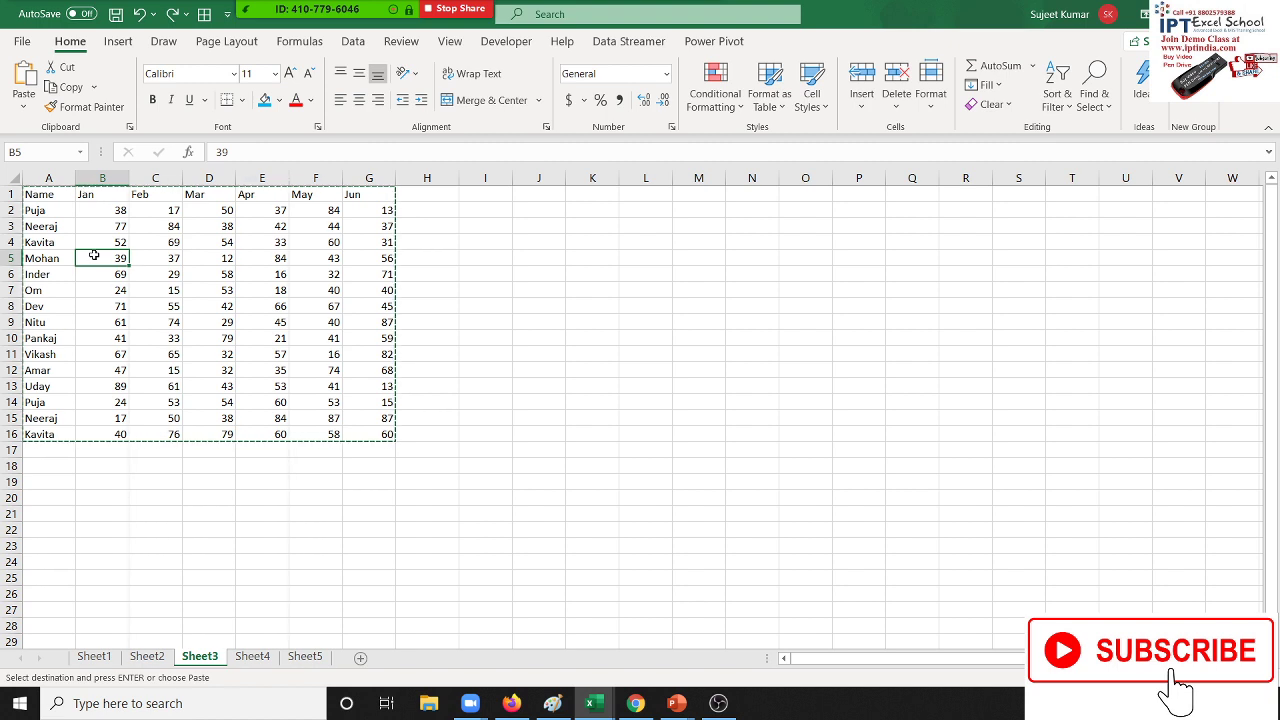
right_click(554, 241)
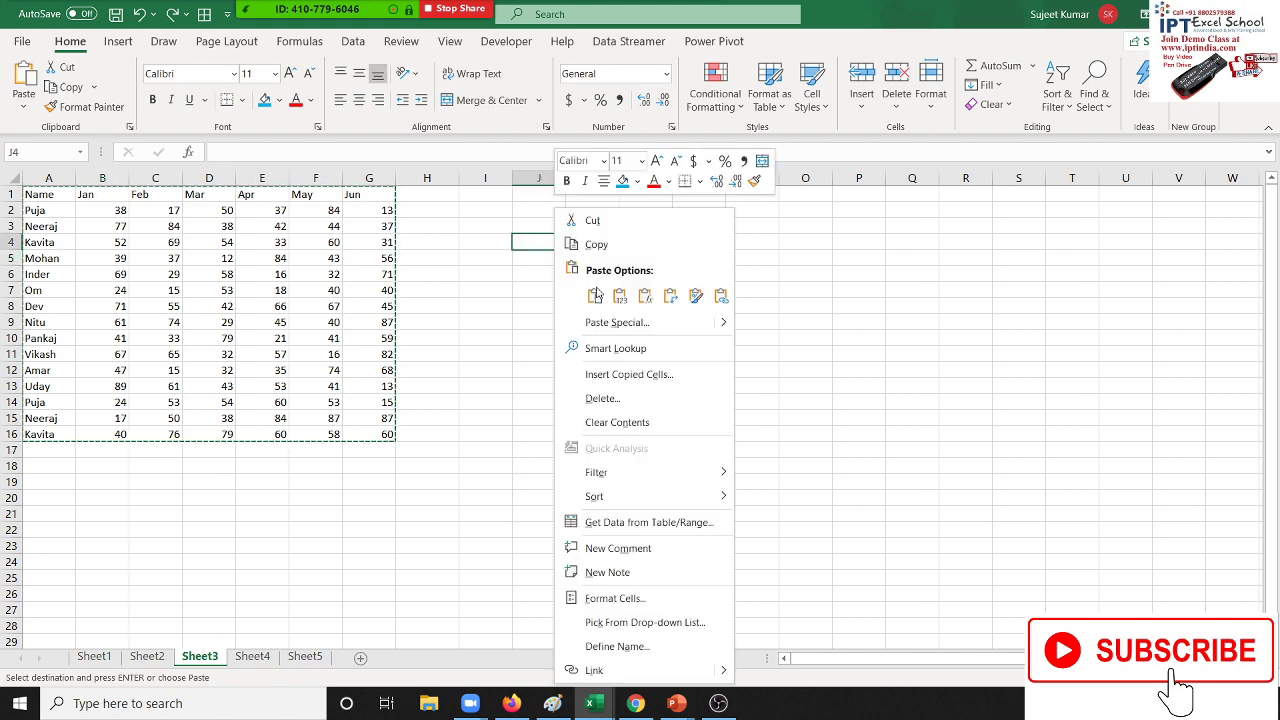
left_click(595, 295)
left_click(609, 323)
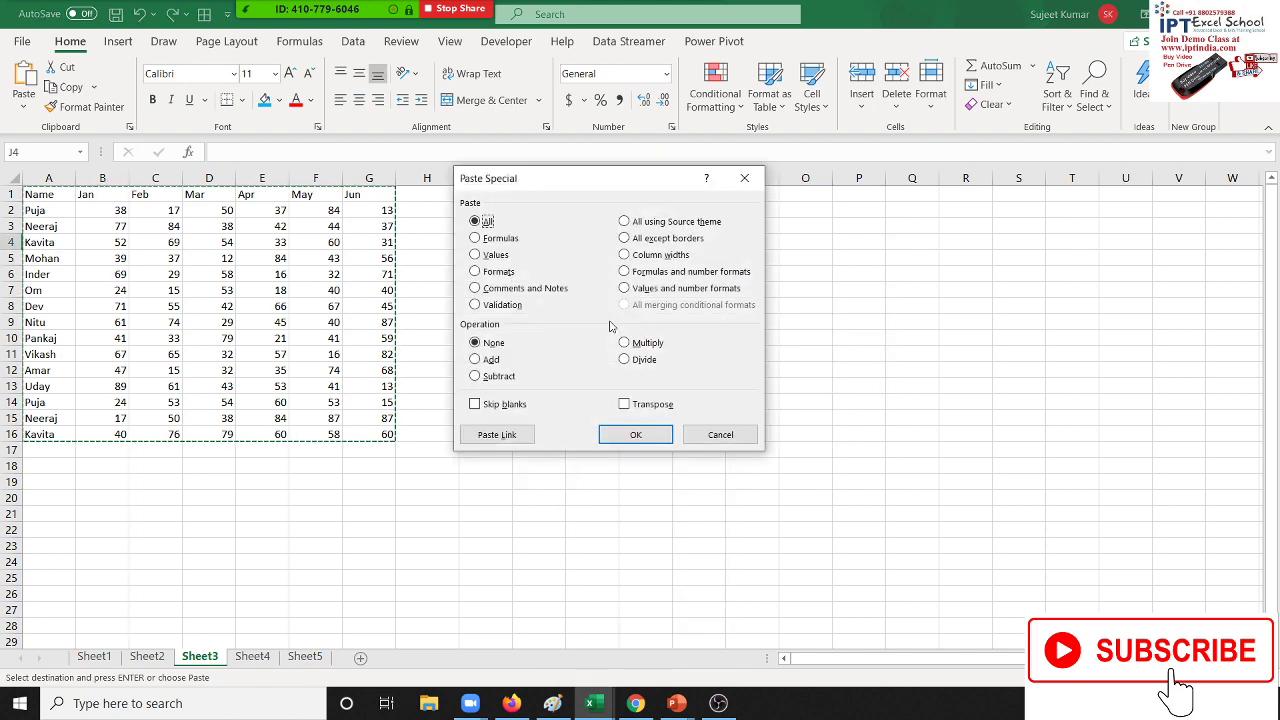
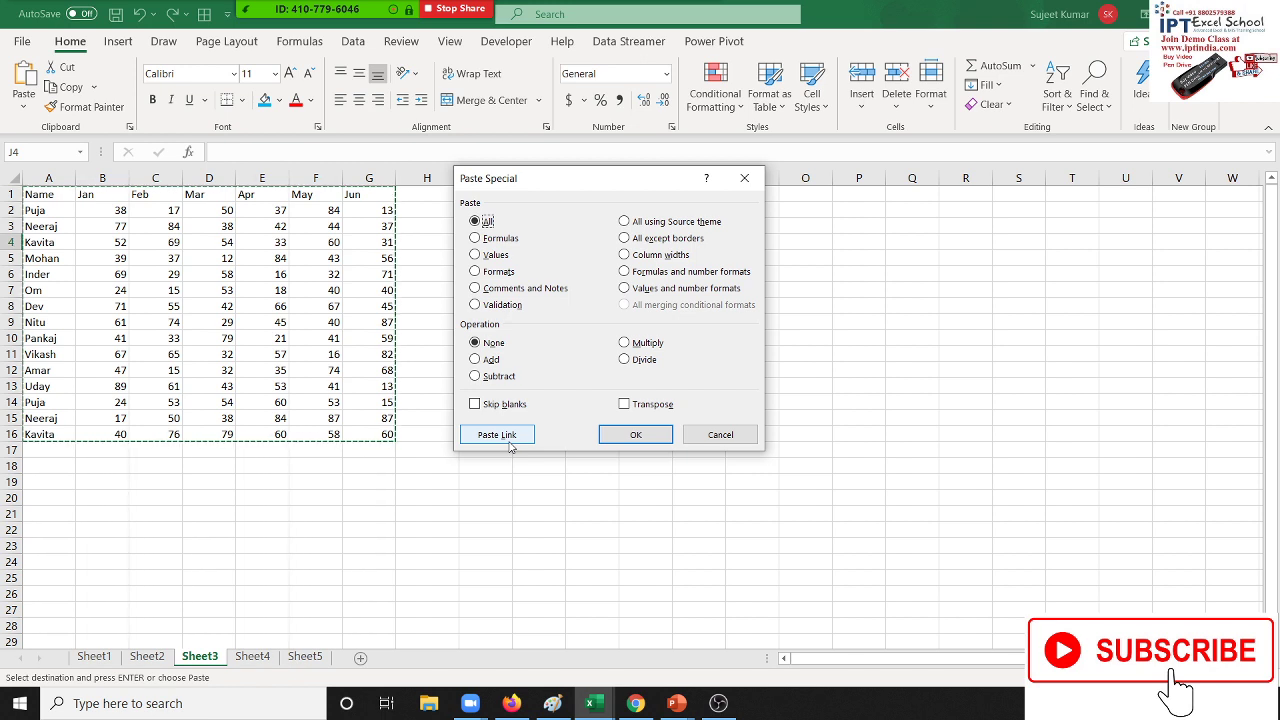
Open and dismiss the paste and Paste Special options repeatedly without pasting anything
left_click(744, 178)
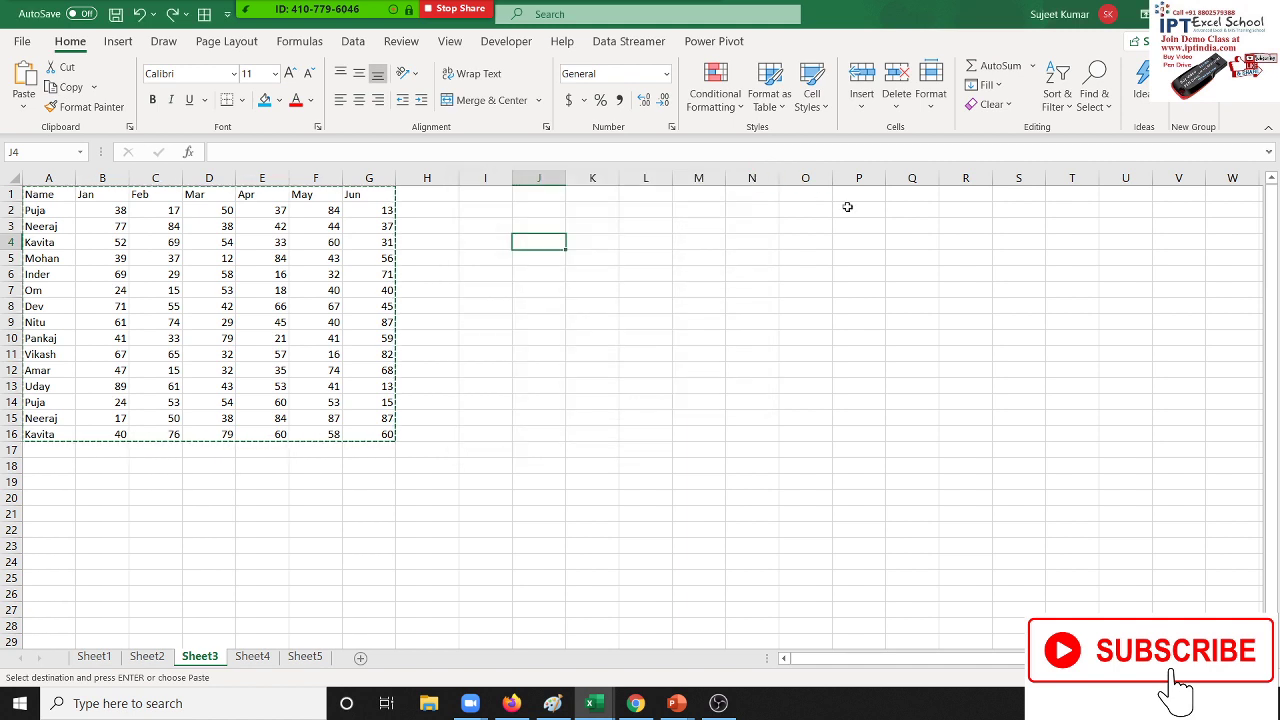
left_click(205, 200)
left_click(25, 108)
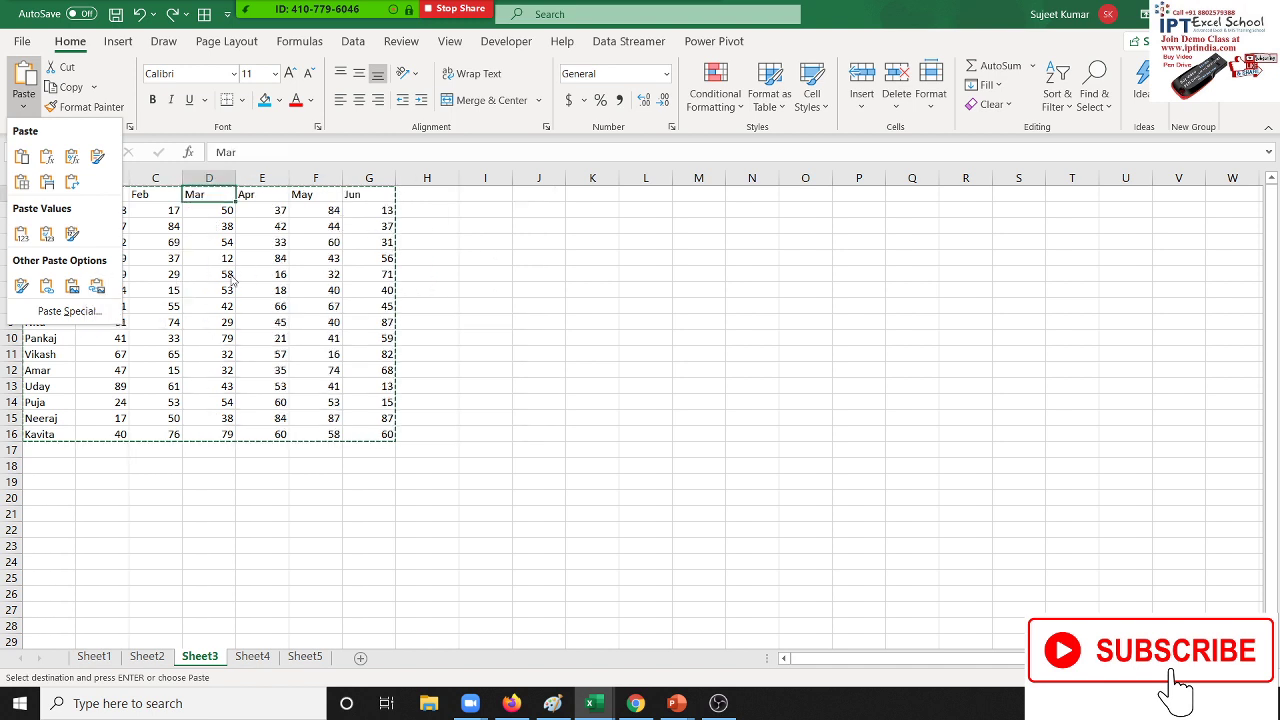
left_click(69, 311)
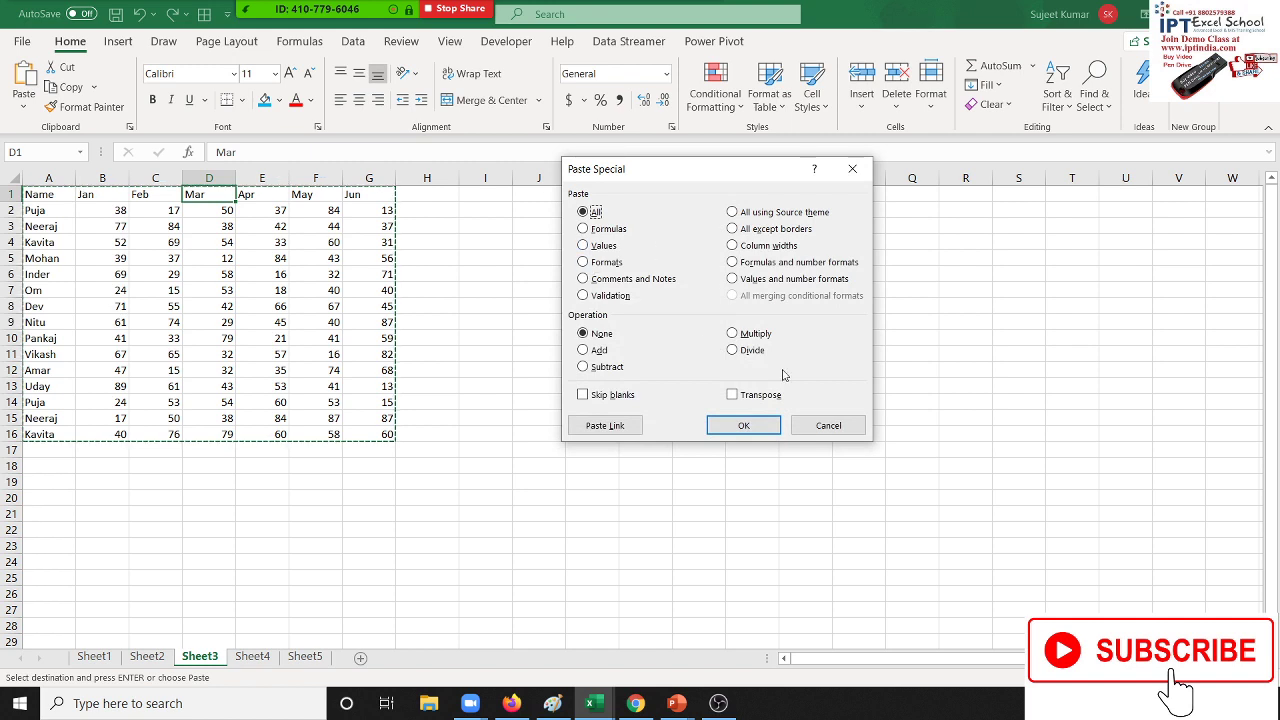
left_click(805, 424)
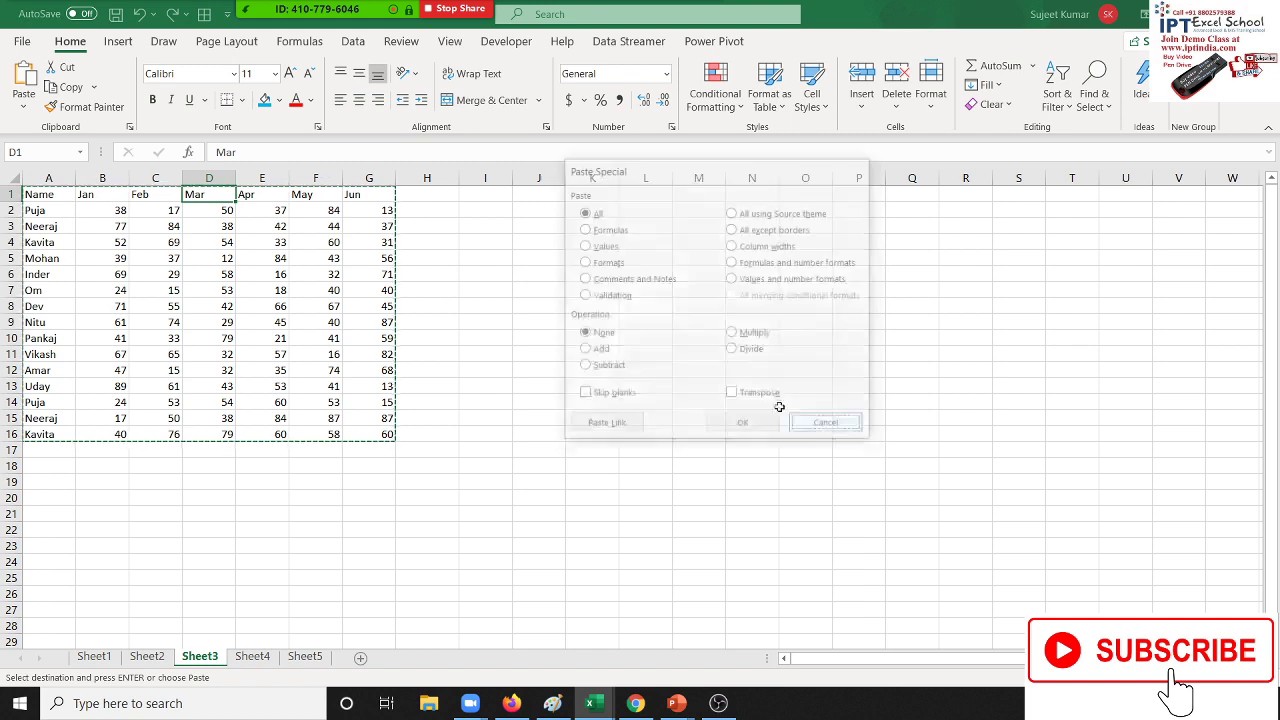
left_click(24, 104)
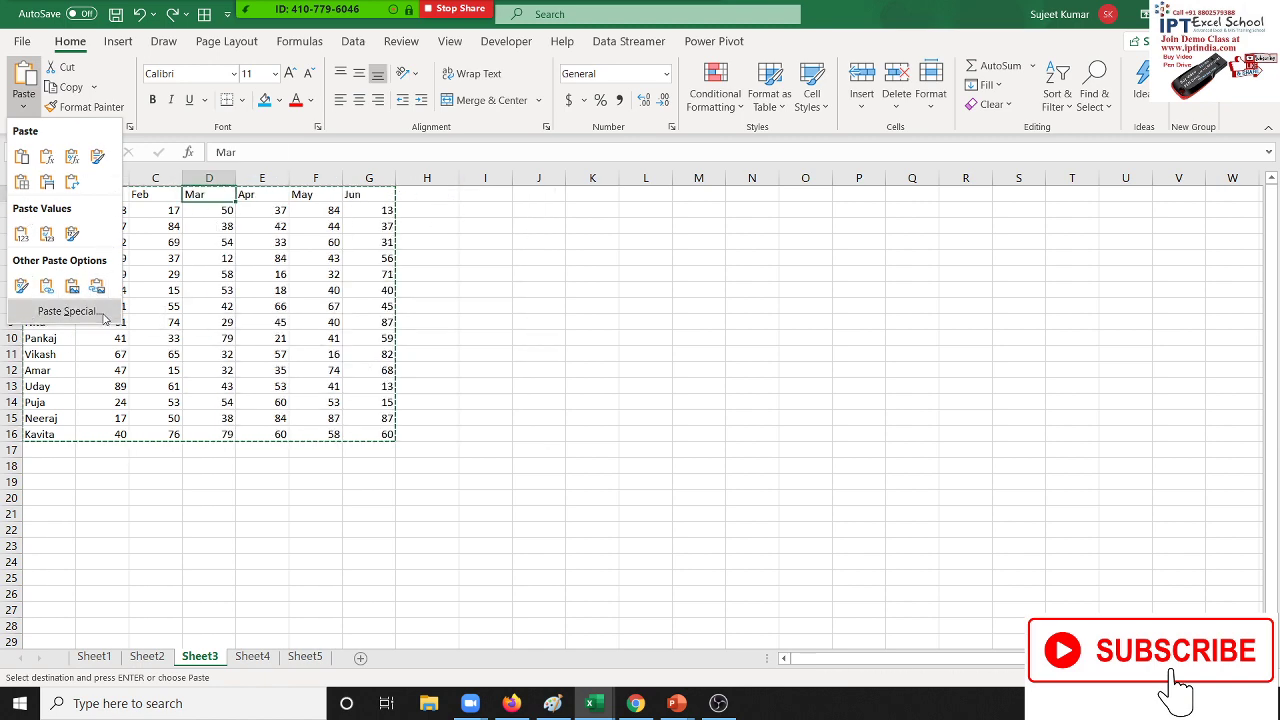
left_click(65, 311)
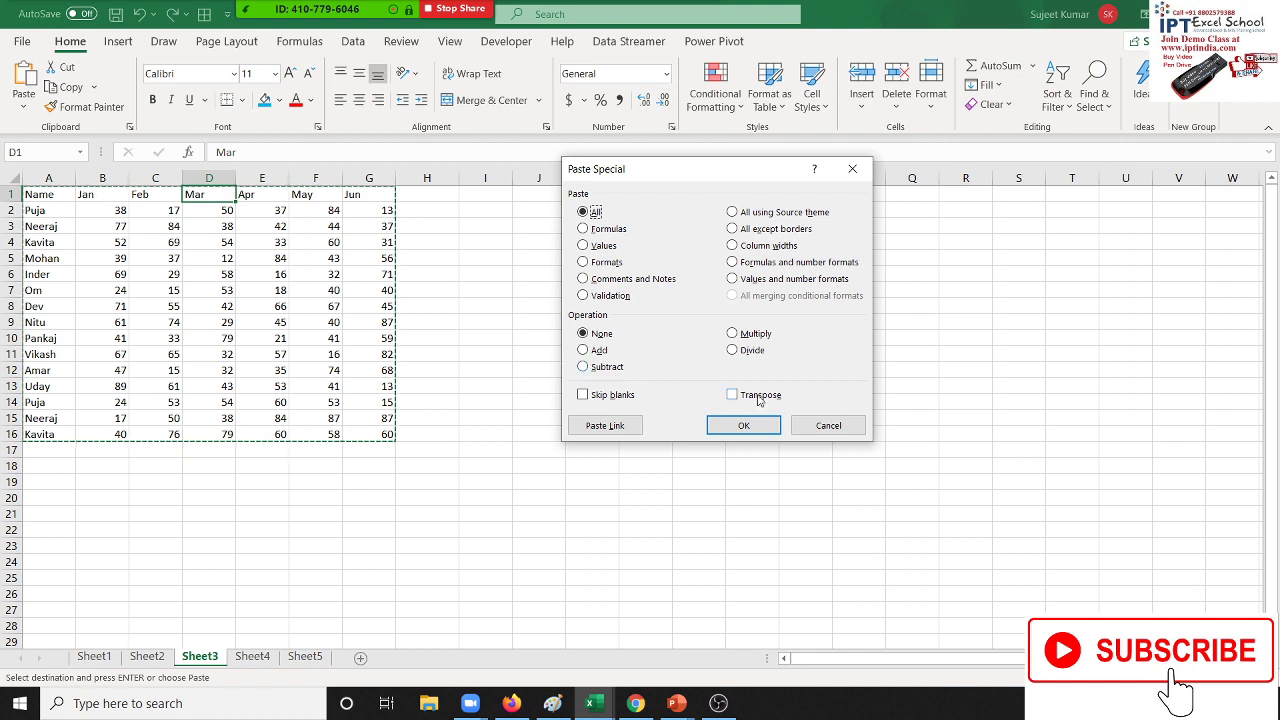
left_click(828, 425)
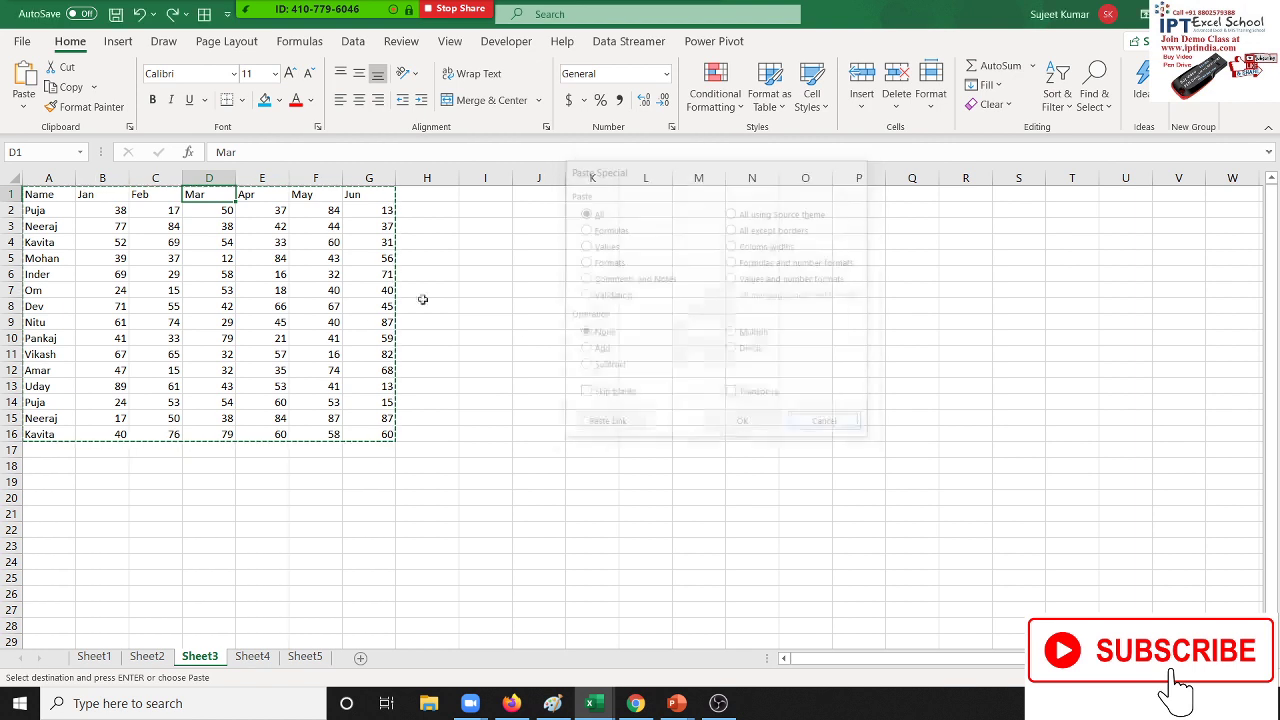
left_click(23, 104)
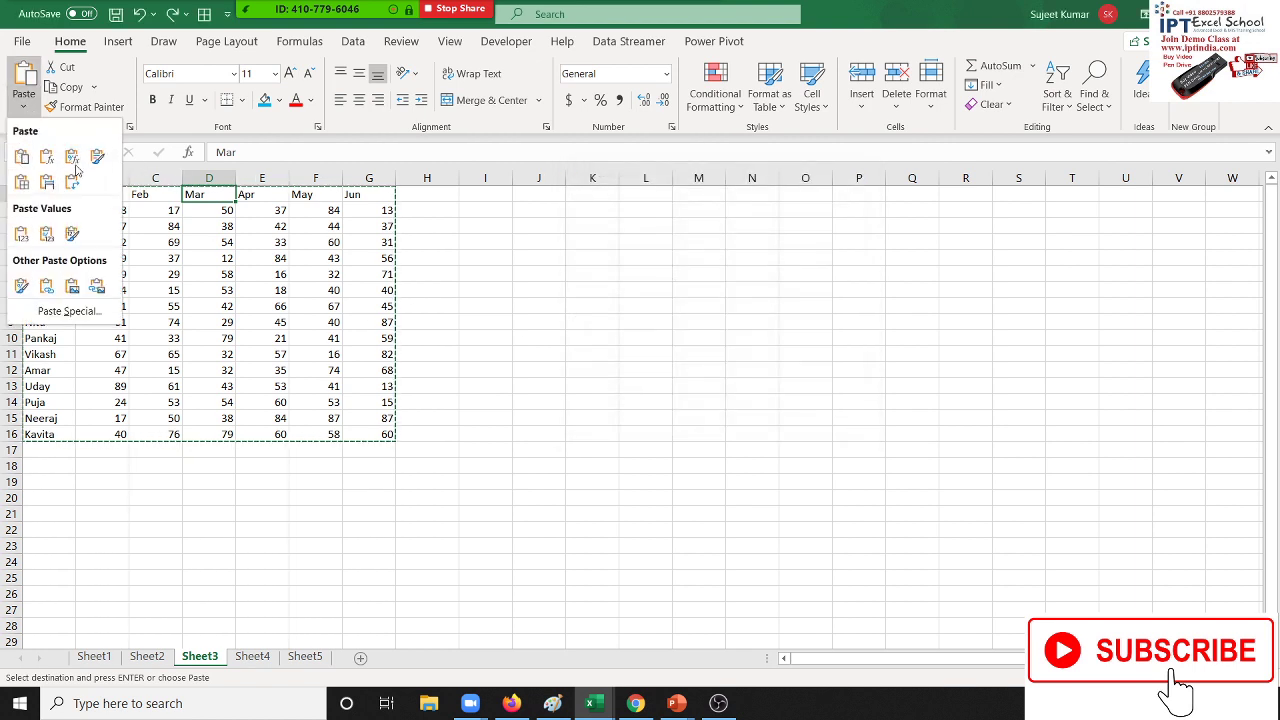
left_click(694, 401)
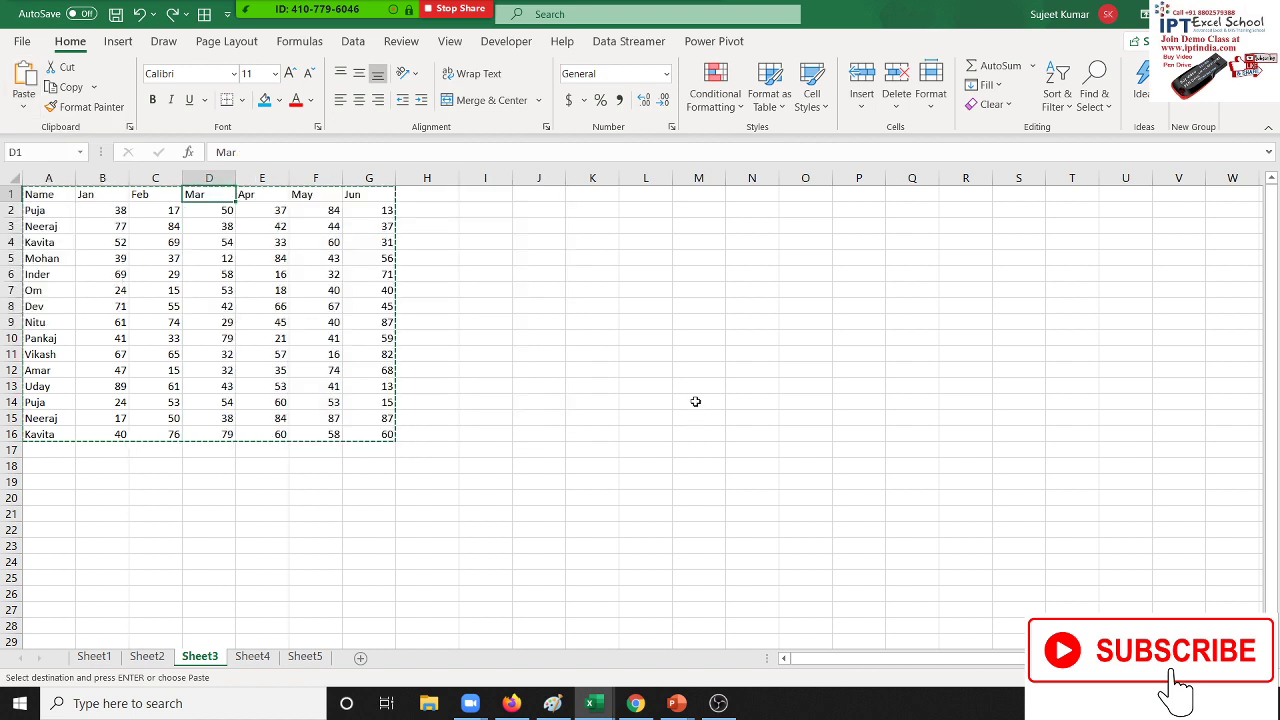
Clear the copy marquee with Esc and select the A1:G16 sales table
key("Escape")
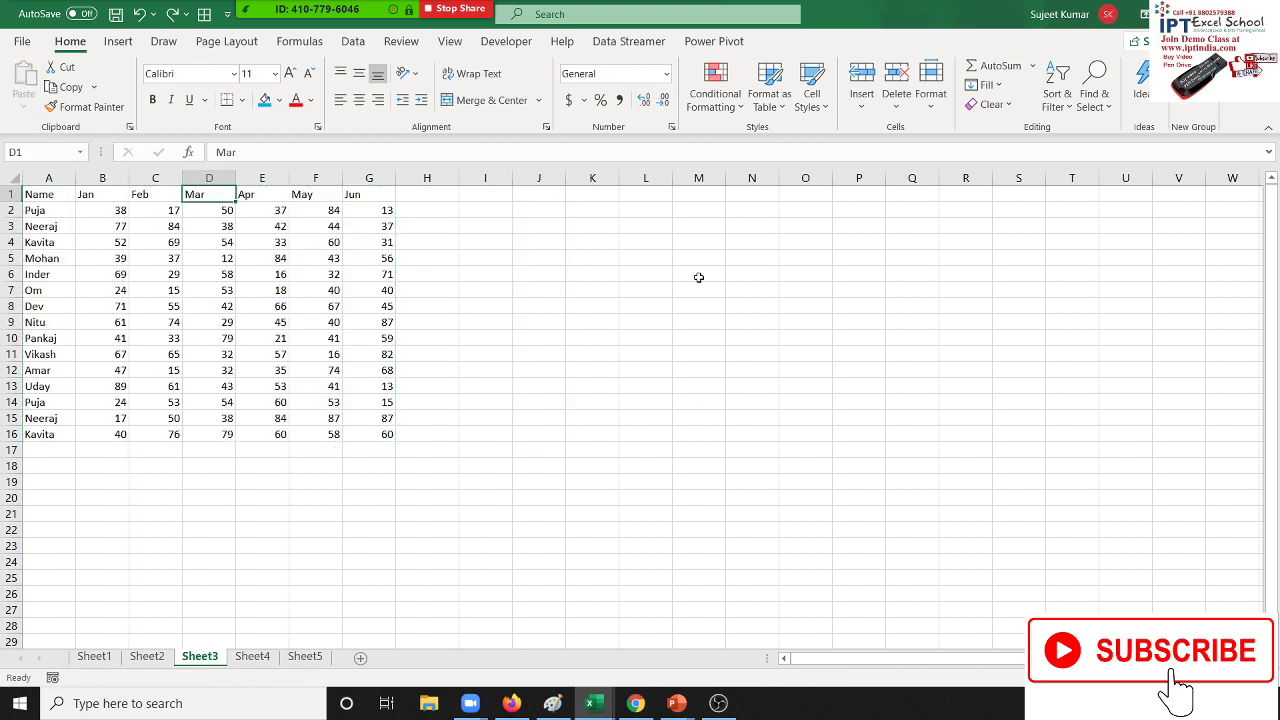
left_click(634, 240)
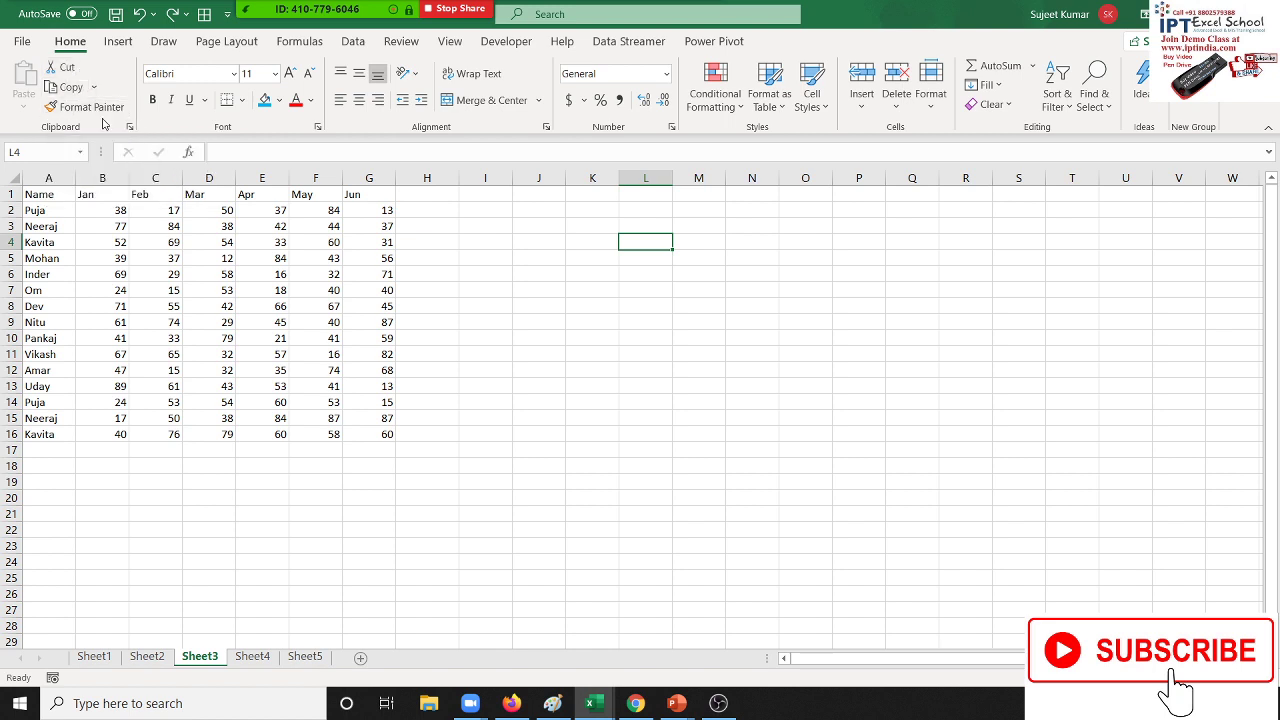
left_click(537, 223)
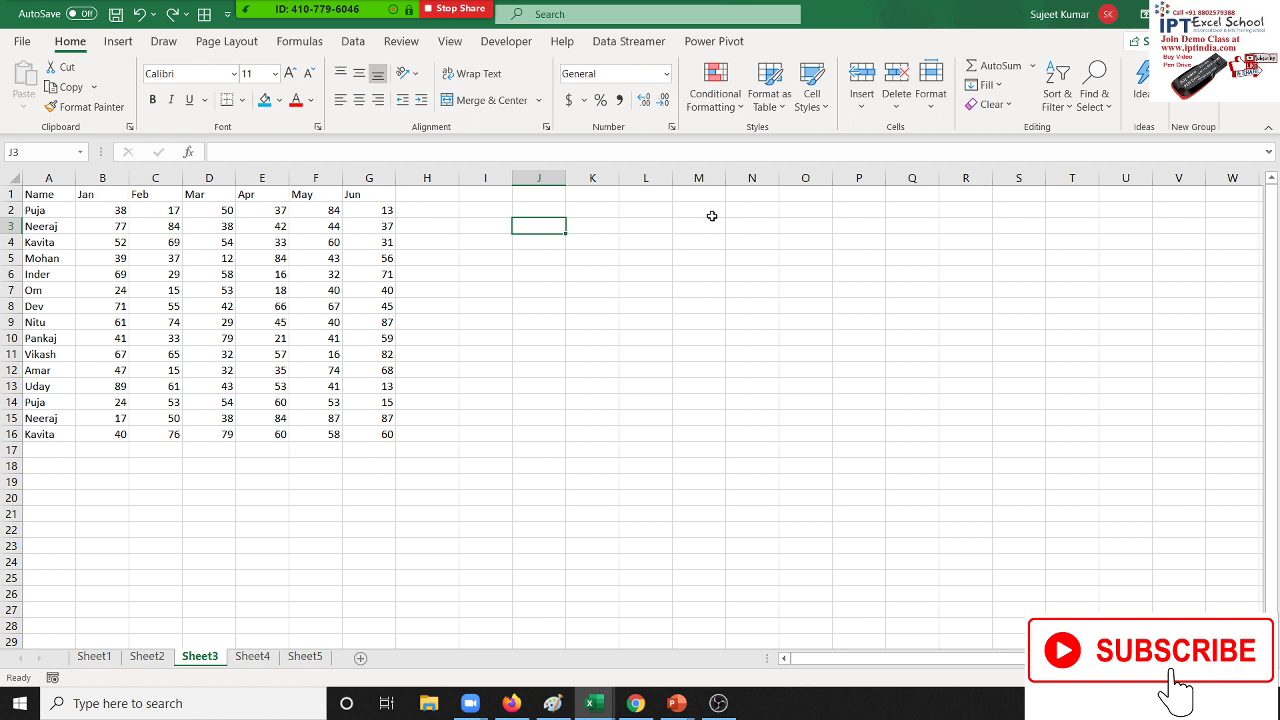
left_click(649, 220)
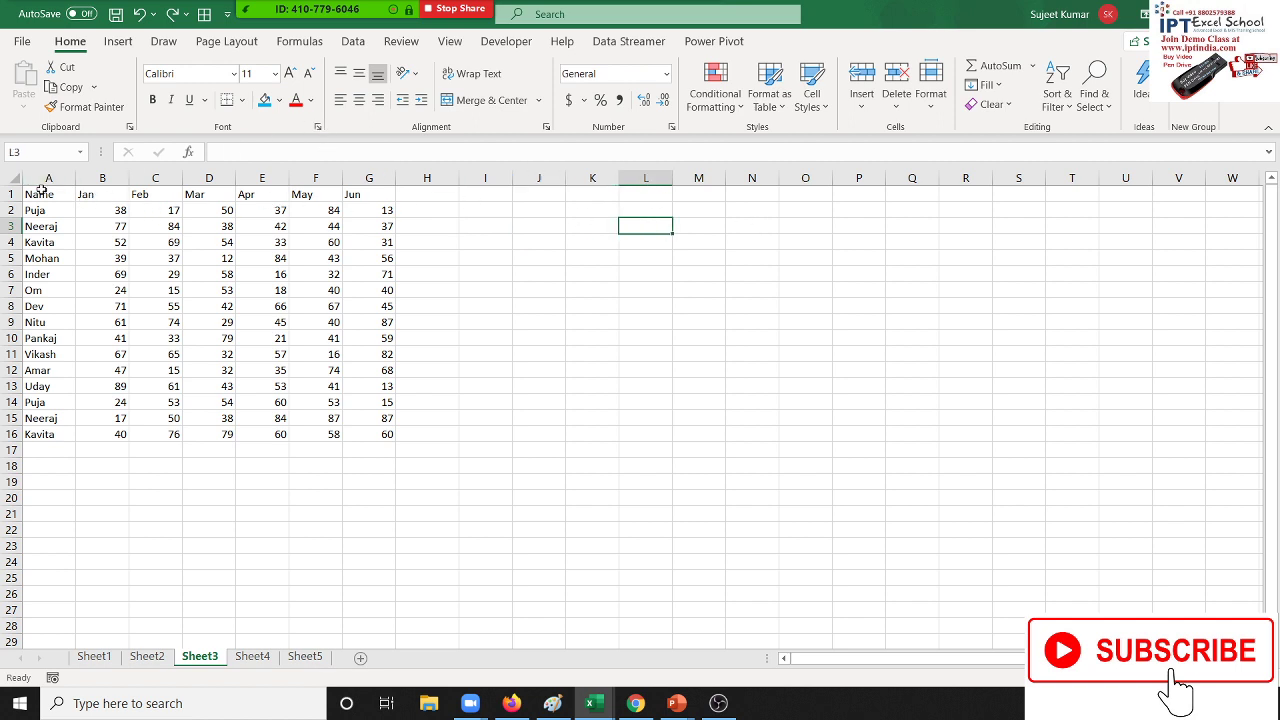
left_click_drag(30, 194, 384, 418)
Give the selected table range a blue fill and All Borders
left_click(264, 99)
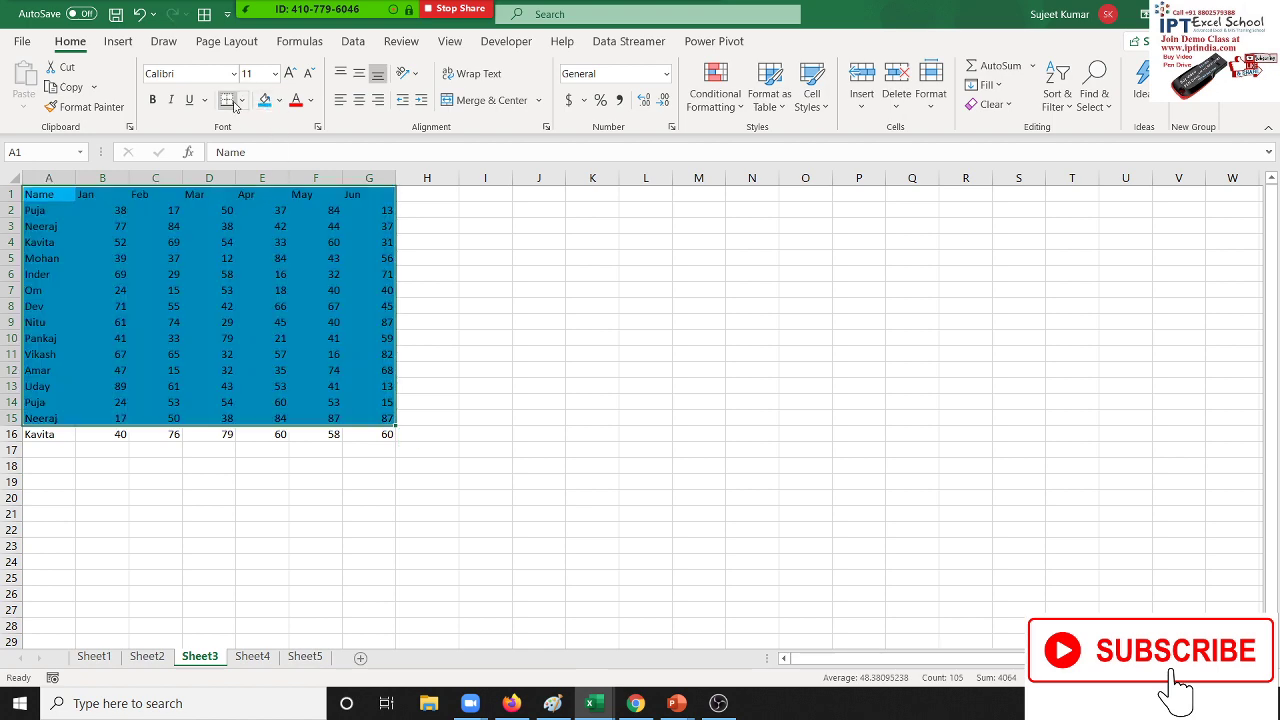
left_click(241, 100)
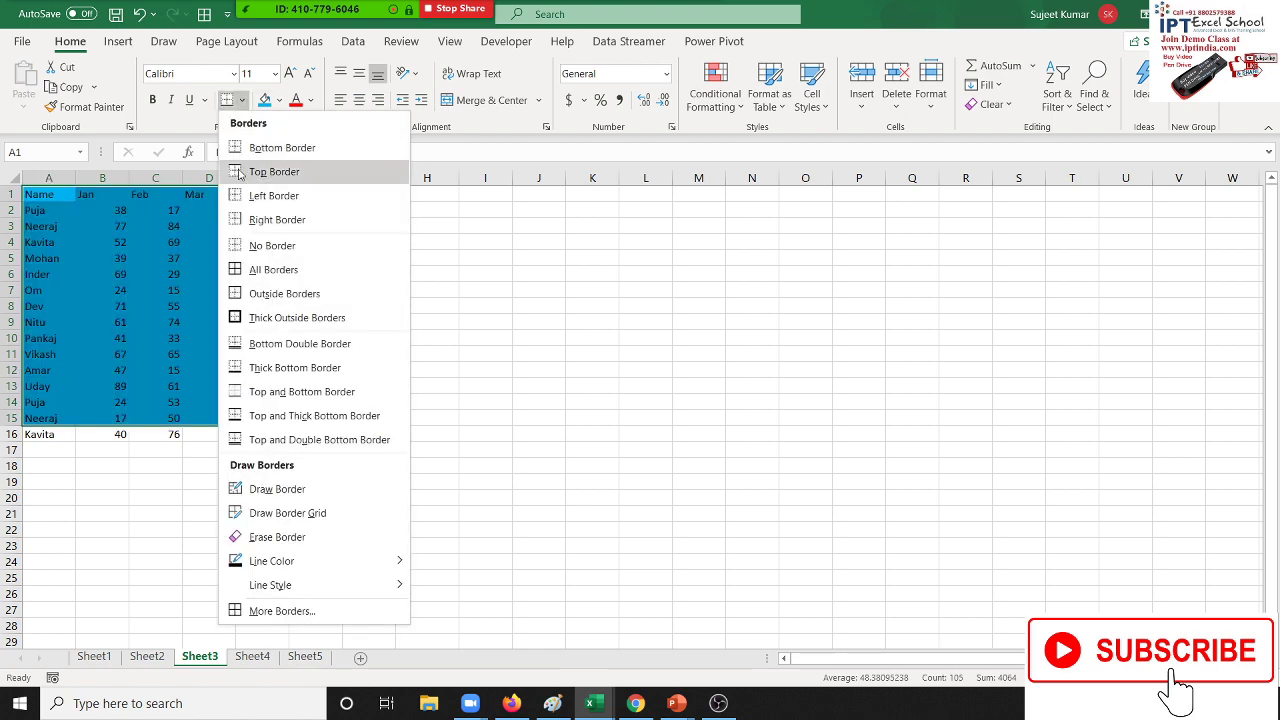
left_click(252, 269)
left_click(257, 322)
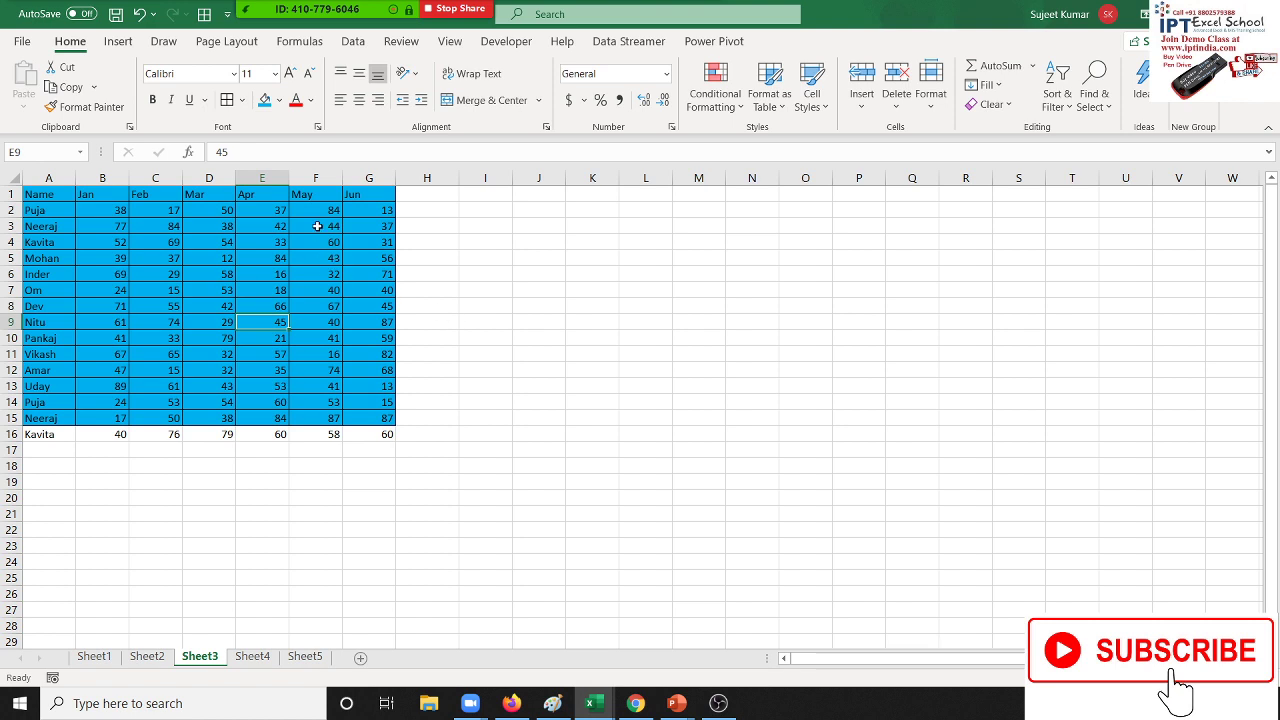
Select the unshaded Kavita row A16:F16, then the block A2:D7
left_click_drag(45, 434, 414, 434)
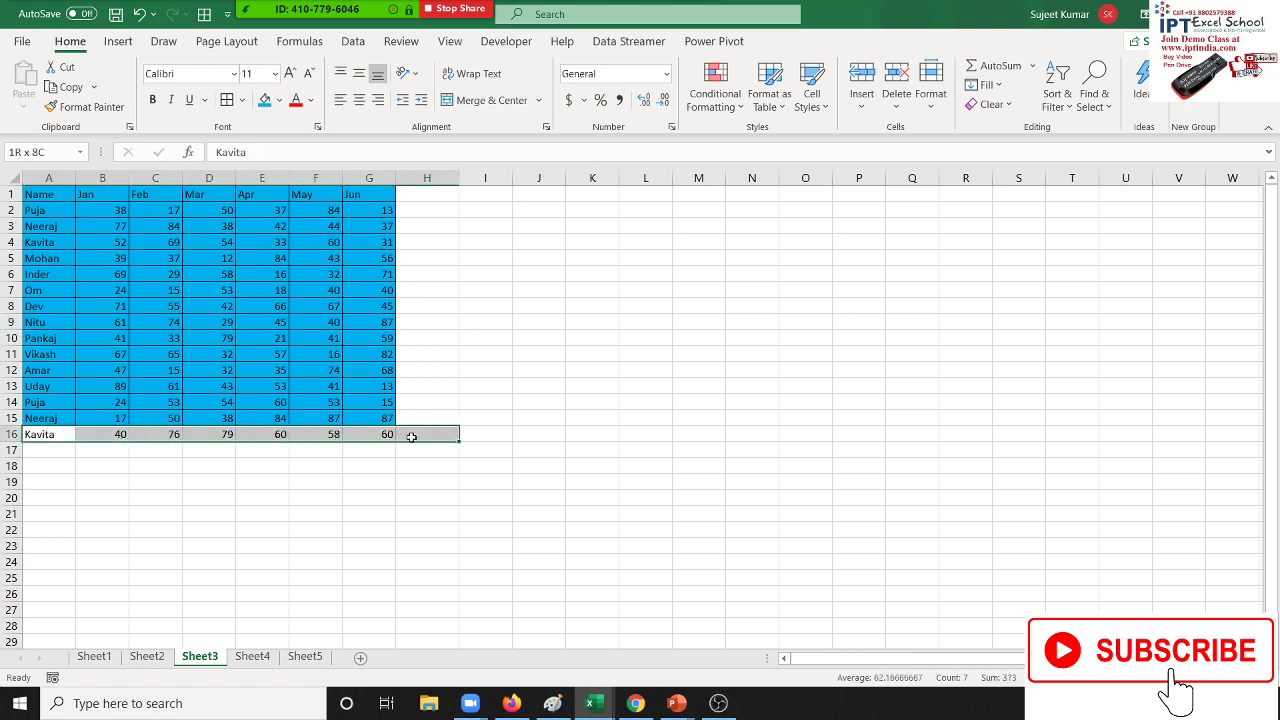
left_click(252, 483)
left_click_drag(40, 210, 222, 292)
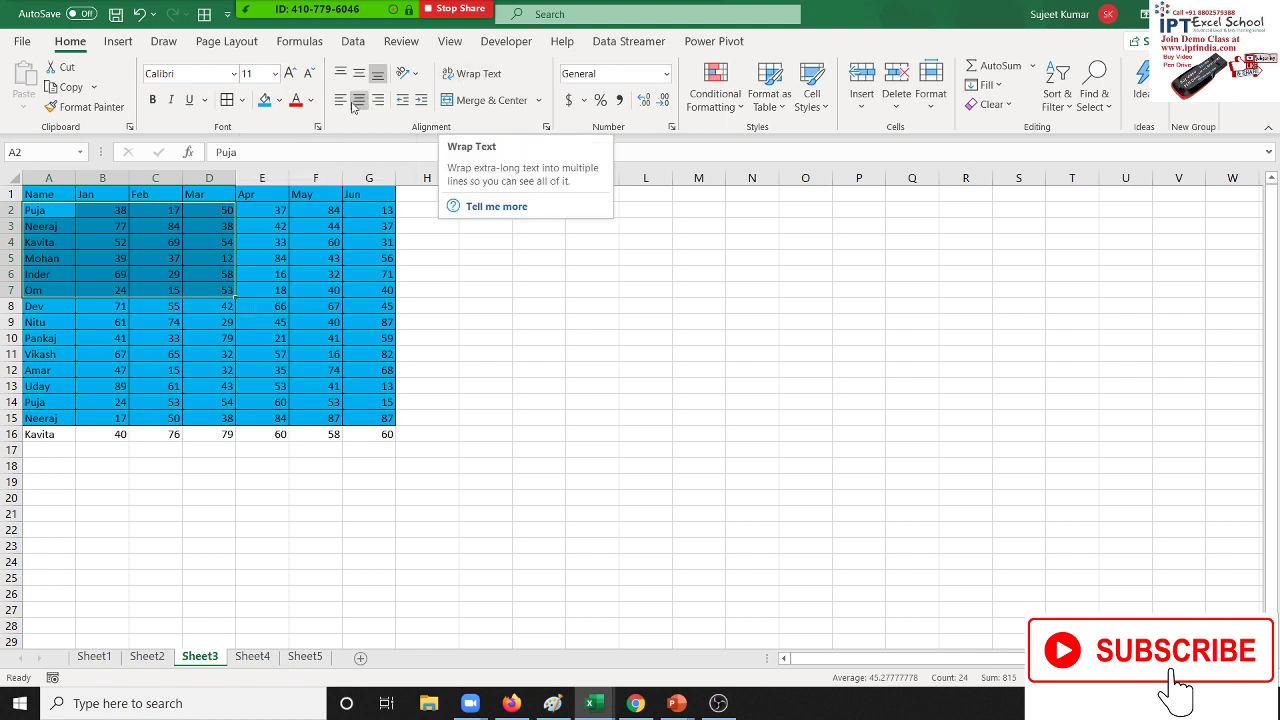
Select the unshaded Kavita row A16:G16 and nearby cells to inspect it
left_click(296, 320)
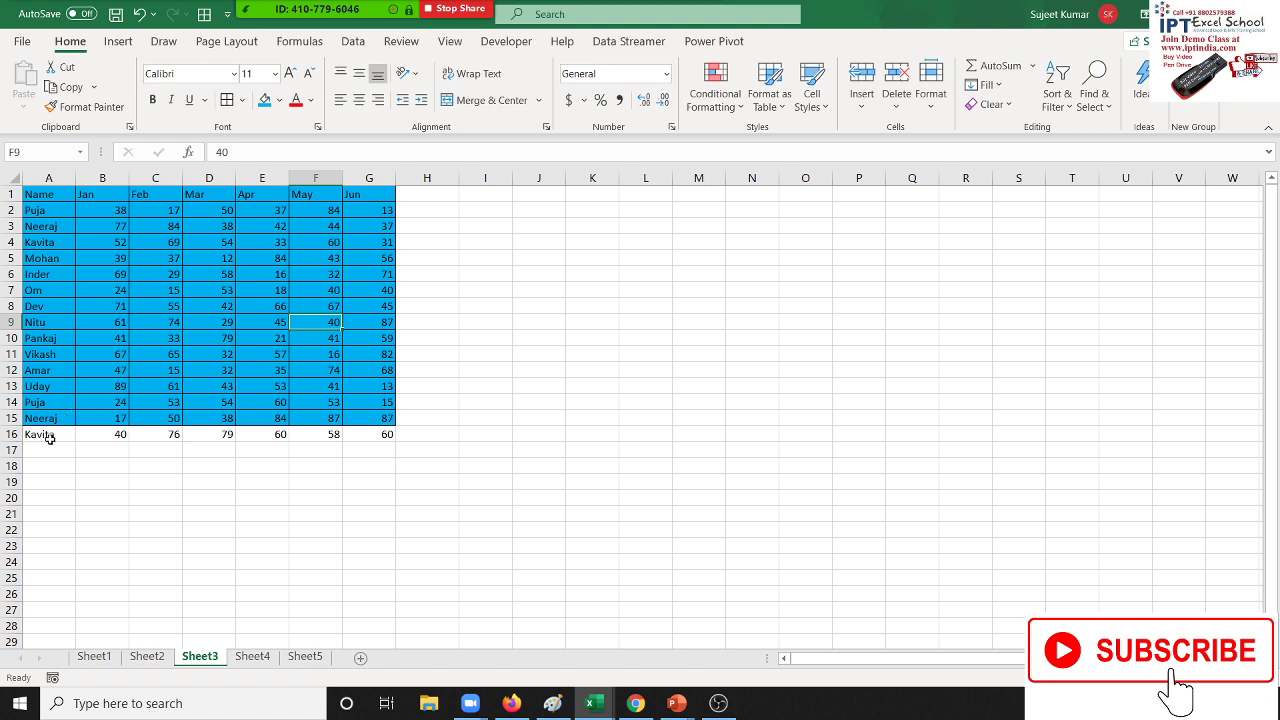
left_click_drag(46, 436, 370, 432)
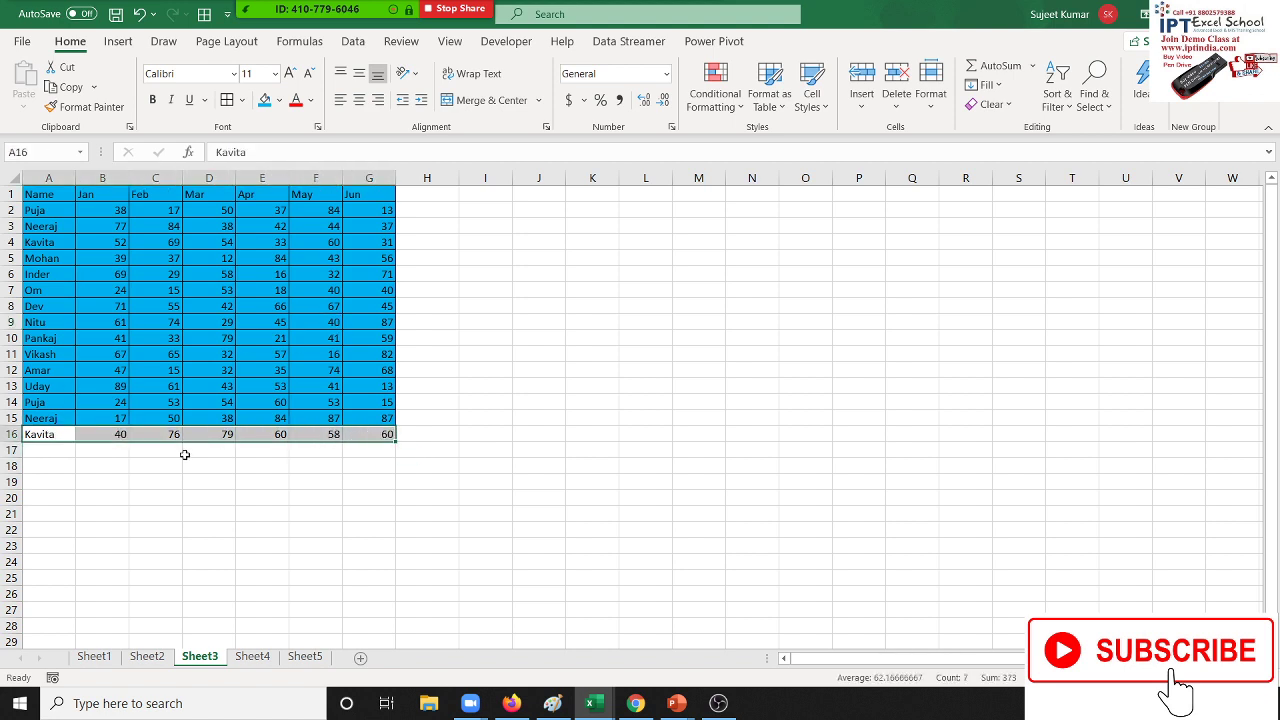
left_click(38, 405)
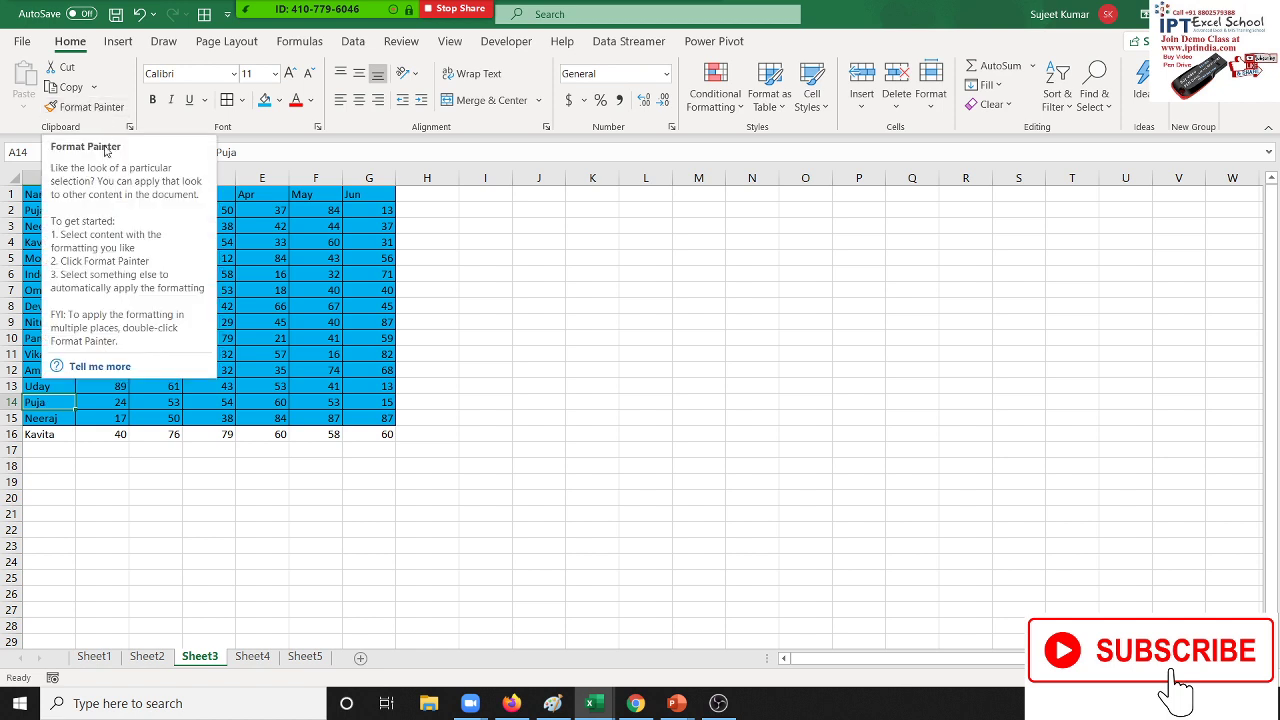
left_click(261, 452)
Copy G3's blue fill and borders onto cell A16 with Format Painter
left_click(359, 226)
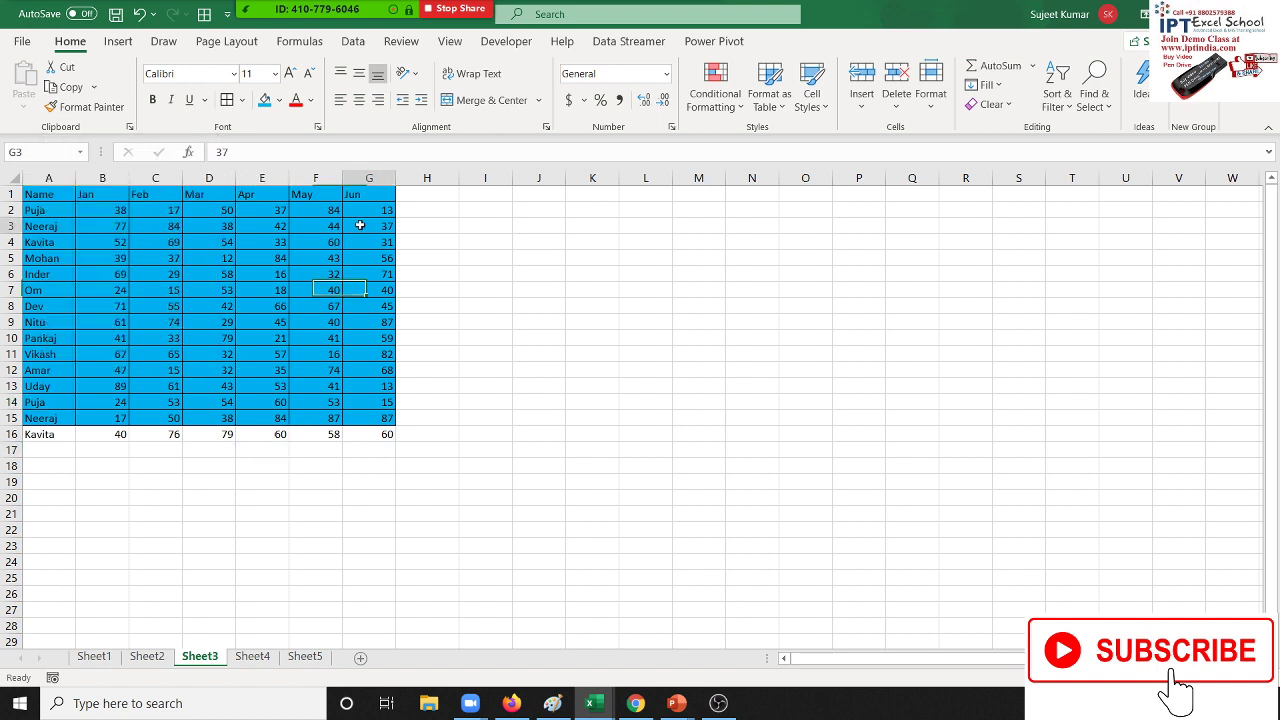
left_click(103, 112)
left_click(103, 112)
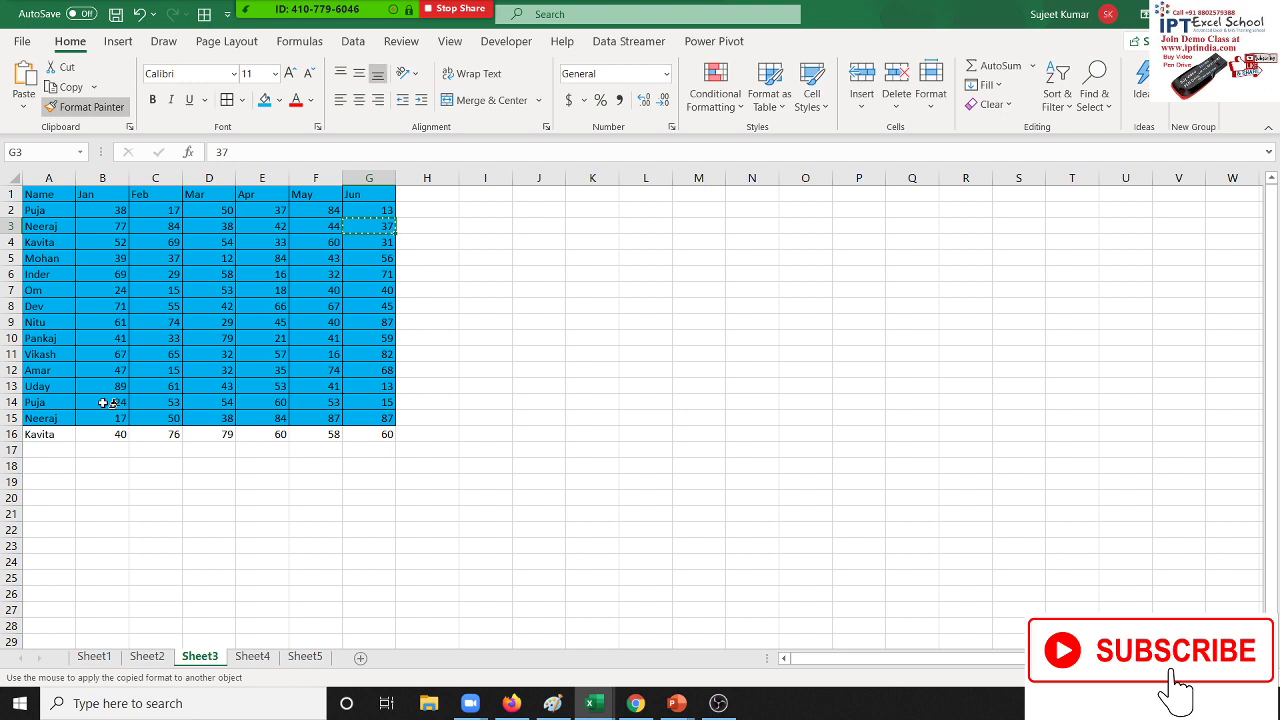
left_click(40, 437)
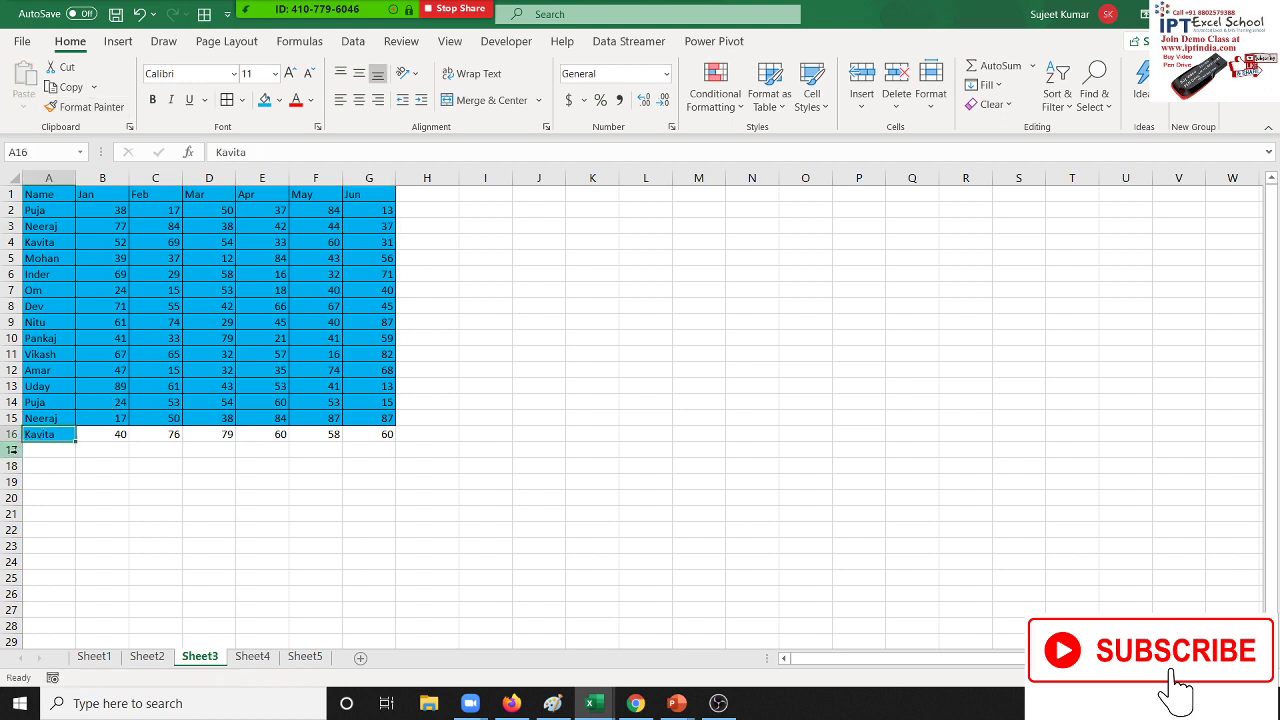
Copy B2's blue fill and borders onto cell B16 with Format Painter
left_click(108, 212)
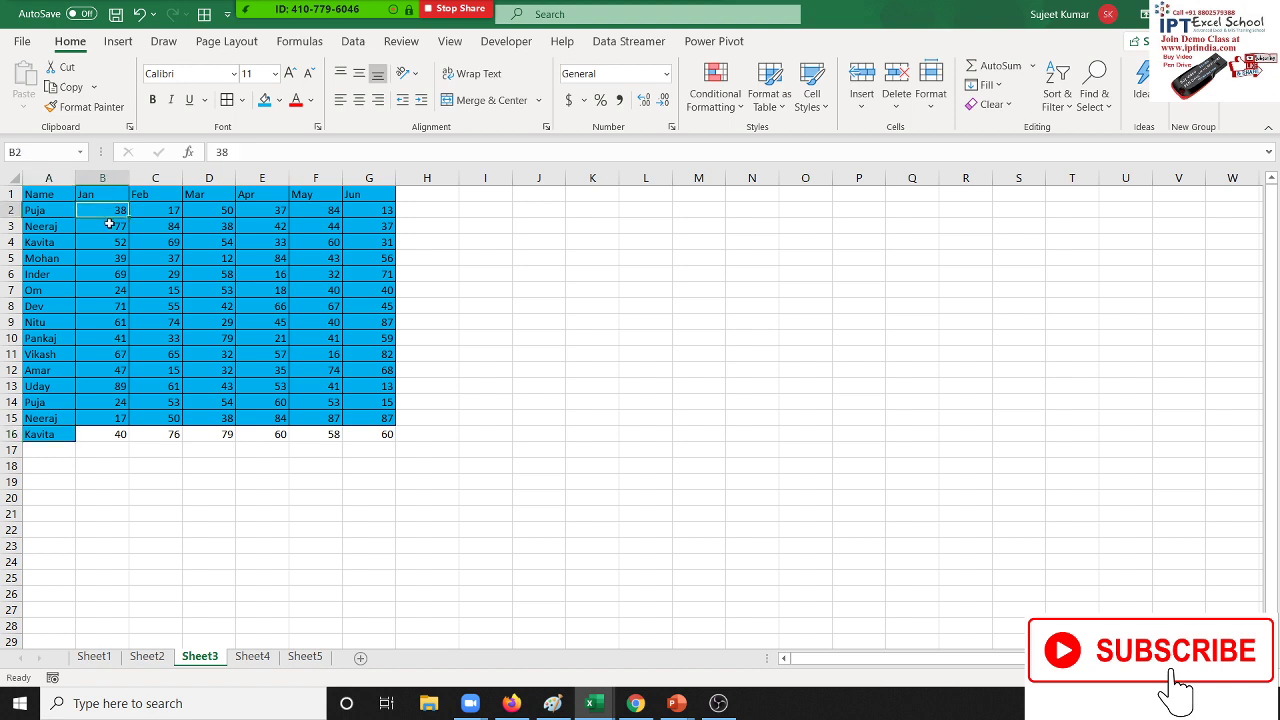
left_click(110, 112)
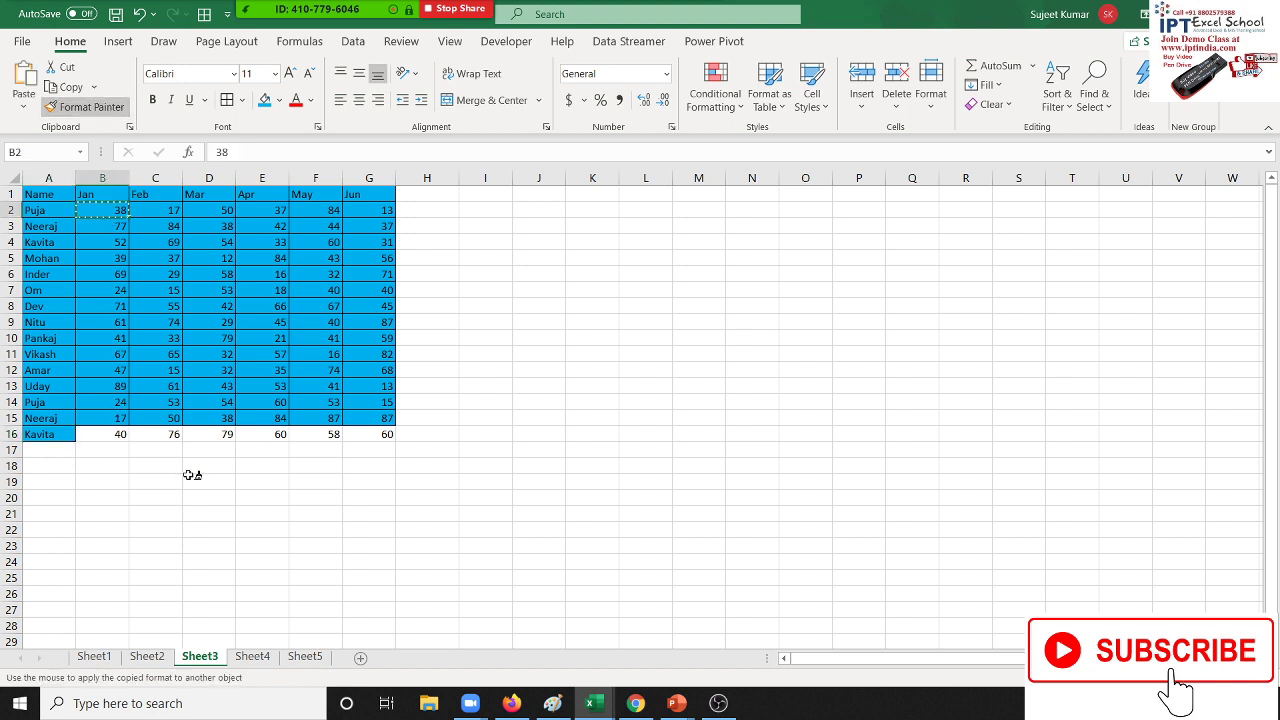
left_click(117, 436)
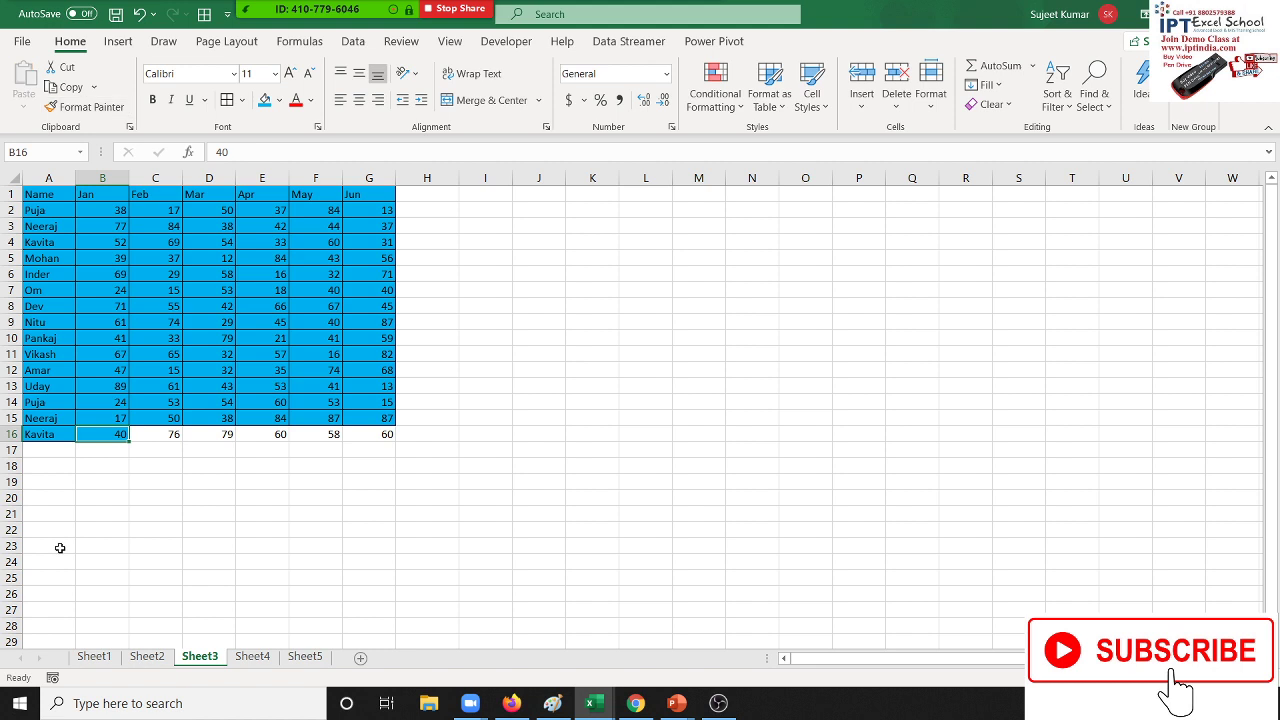
left_click(122, 485)
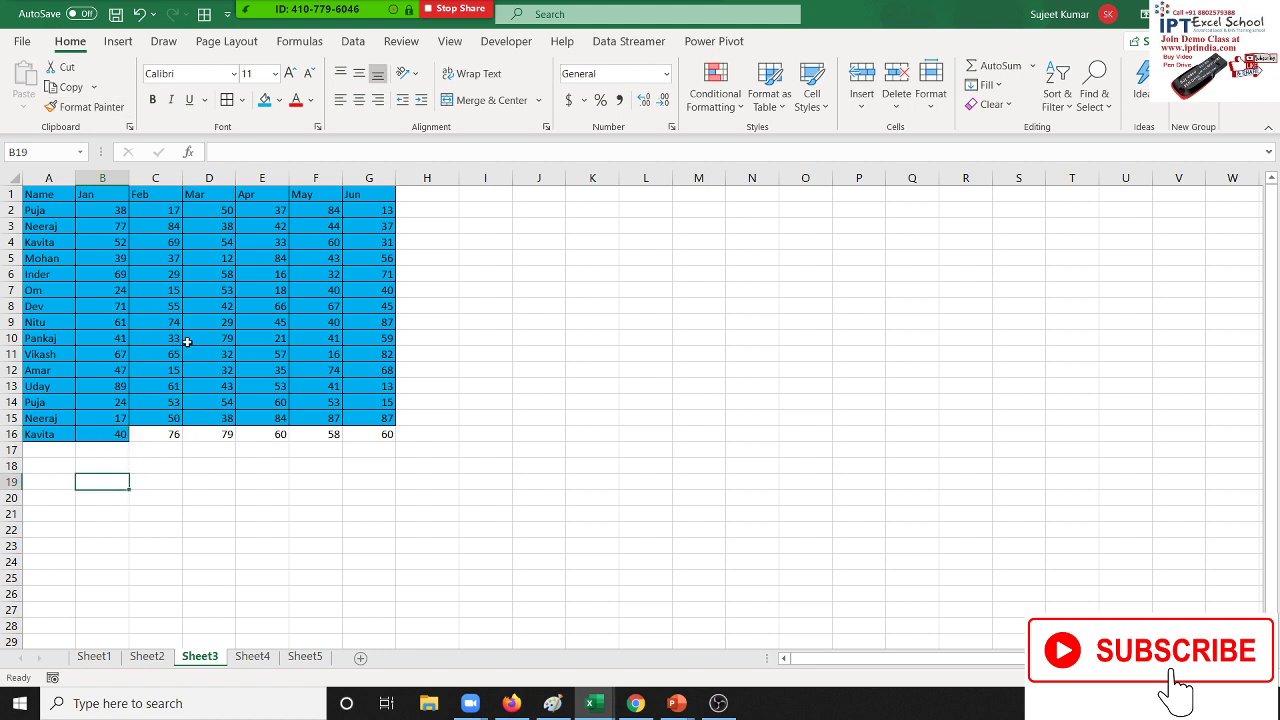
Paint C7's formatting across C16:G16, then select cells in and beside the table
left_click(86, 106)
left_click(178, 434)
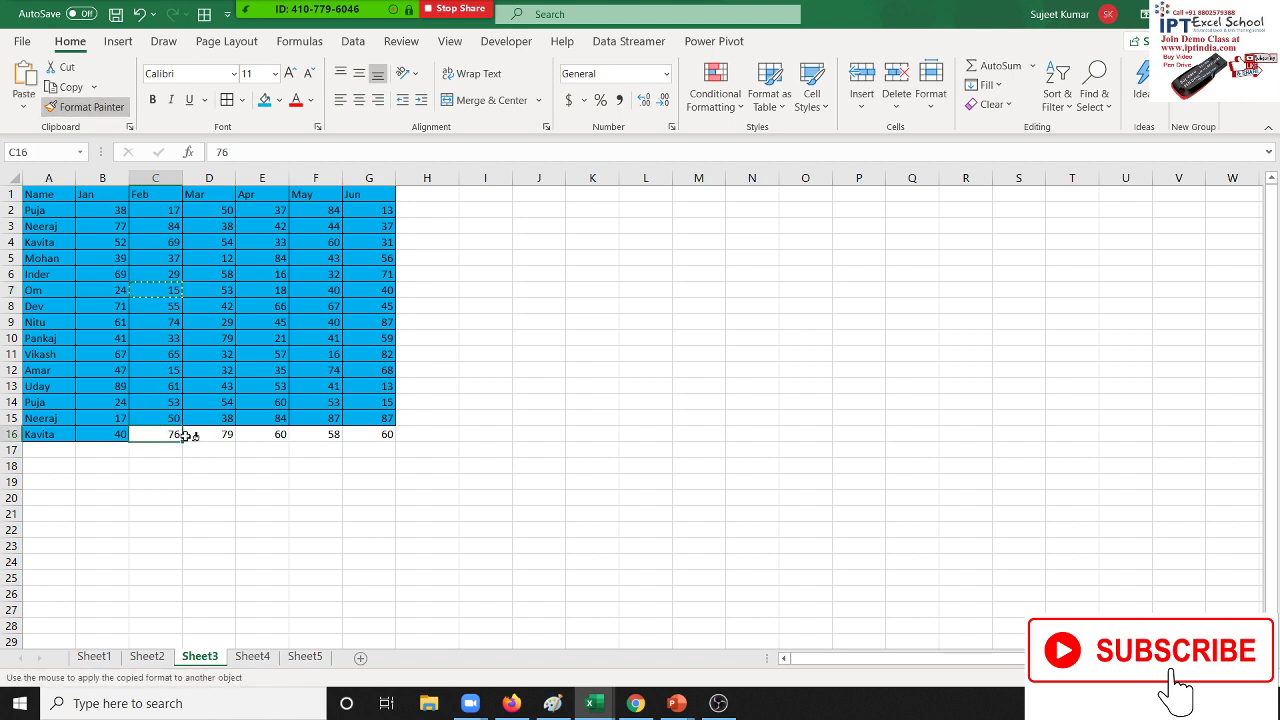
left_click_drag(185, 436, 370, 436)
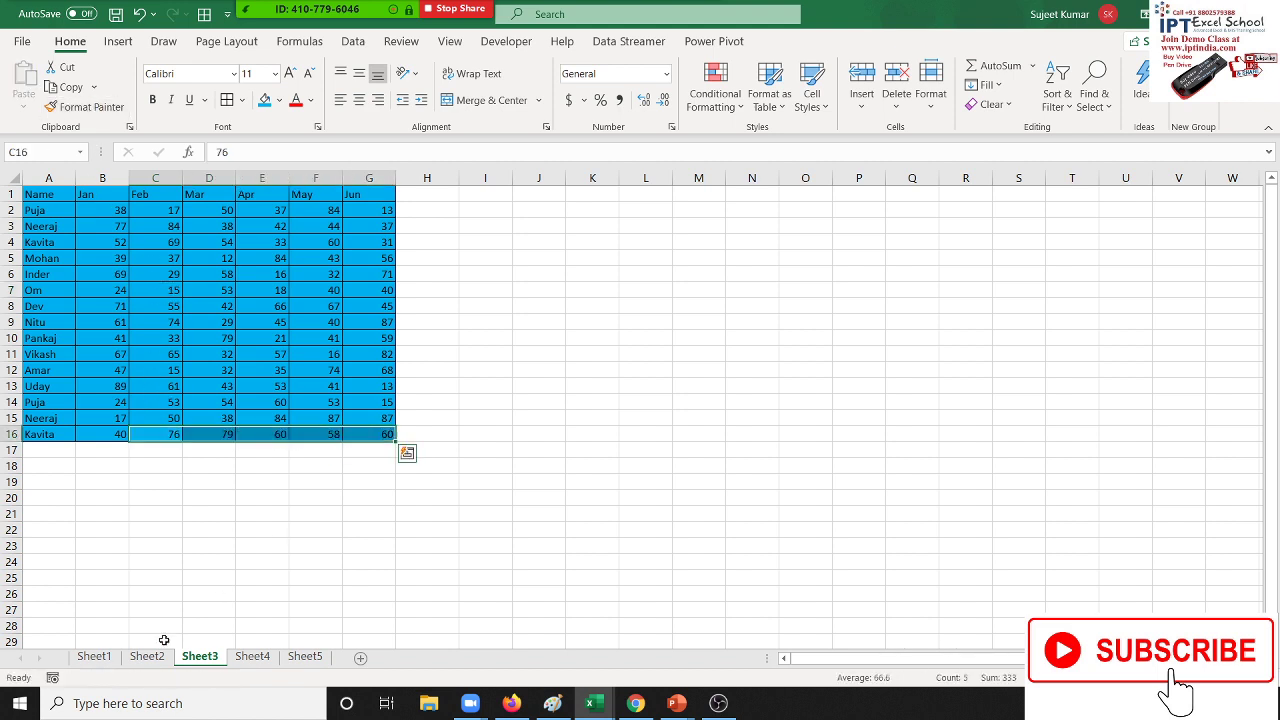
key("Up")
key("Up")
key("Right")
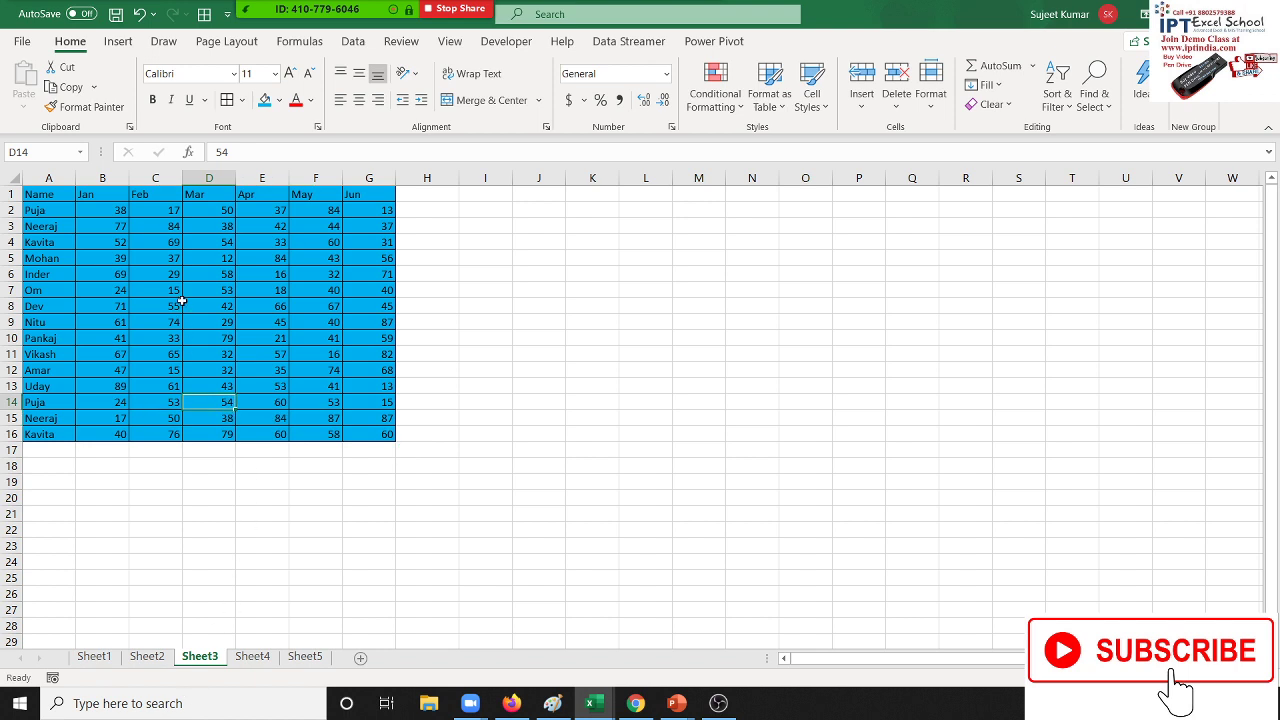
left_click(180, 301)
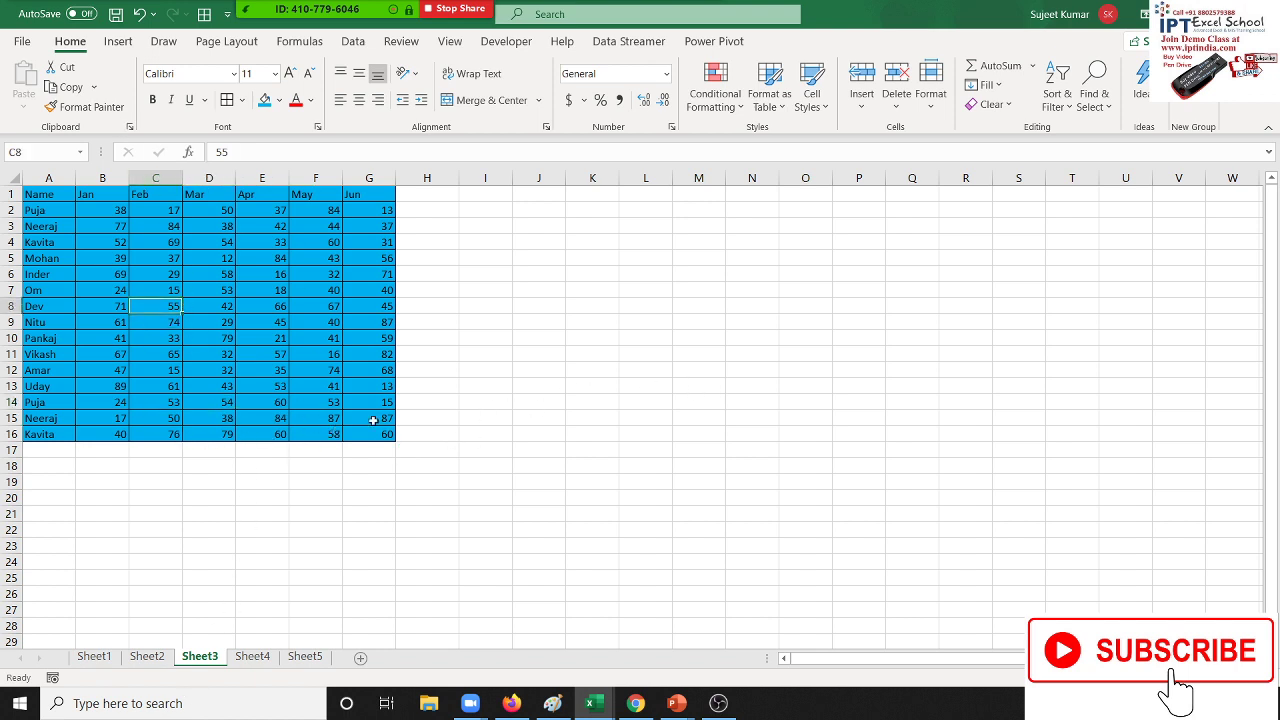
left_click(576, 290)
left_click(820, 325)
left_click(789, 437)
Lock Format Painter on E11 and paint J7, J12, M11, M7, O4, P8, O16, L21, J23, R27, S21, S14, S6
left_click(465, 237)
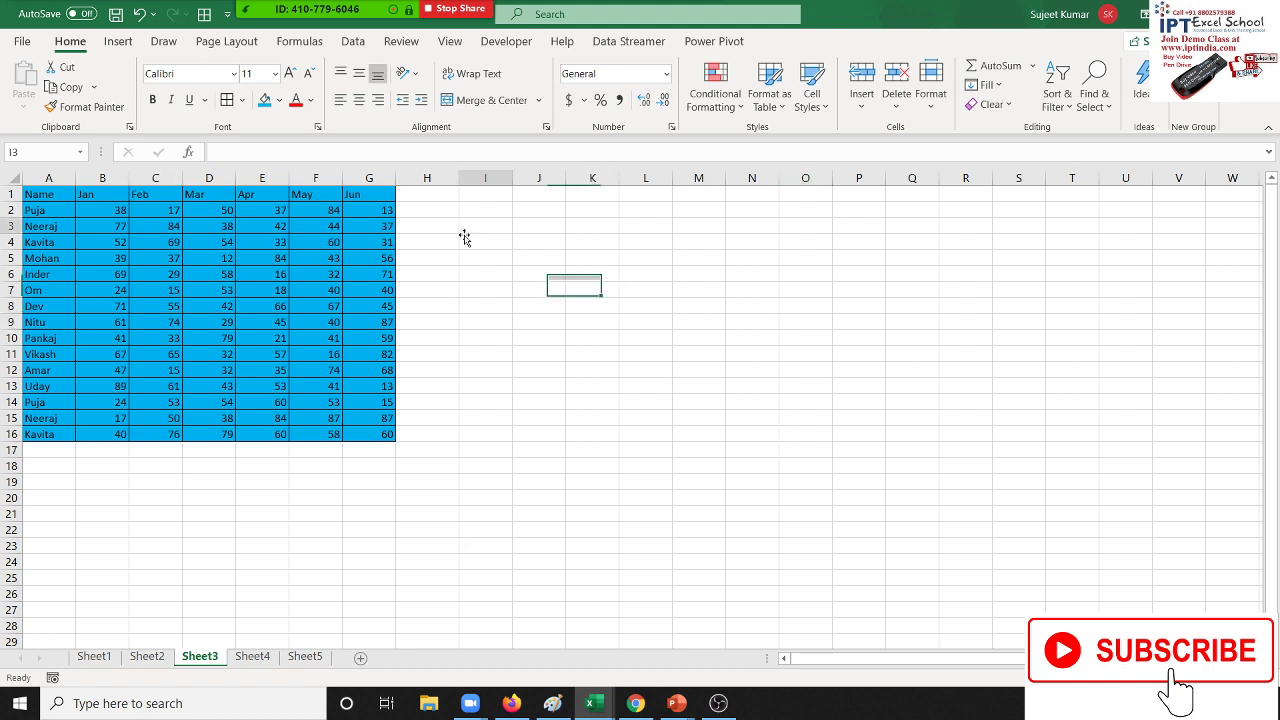
left_click(250, 352)
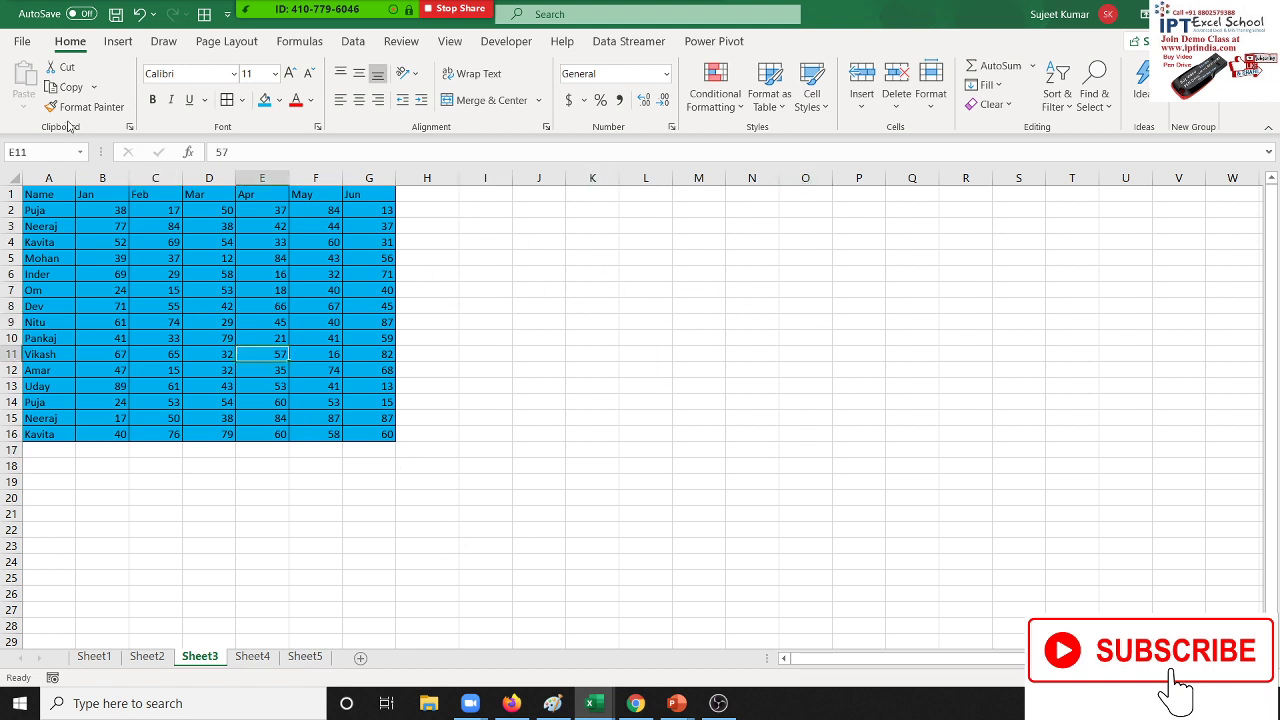
left_click(85, 106)
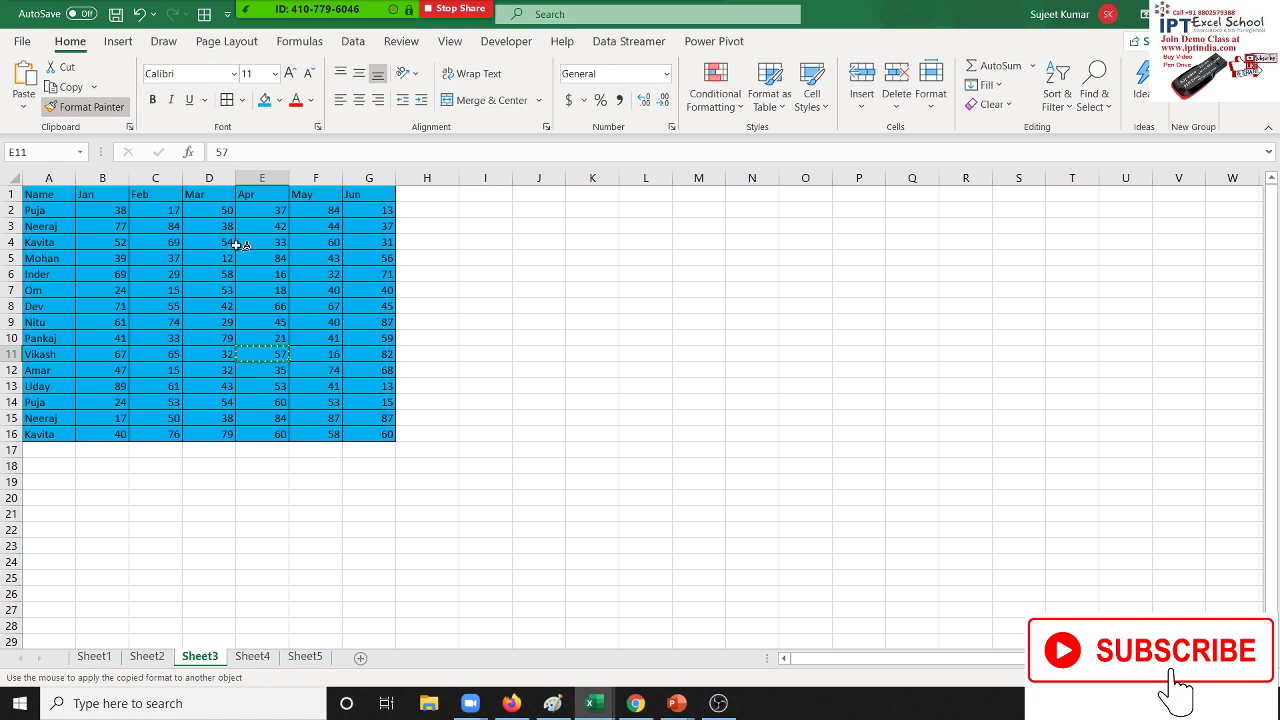
left_click(538, 290)
left_click(540, 369)
left_click(698, 353)
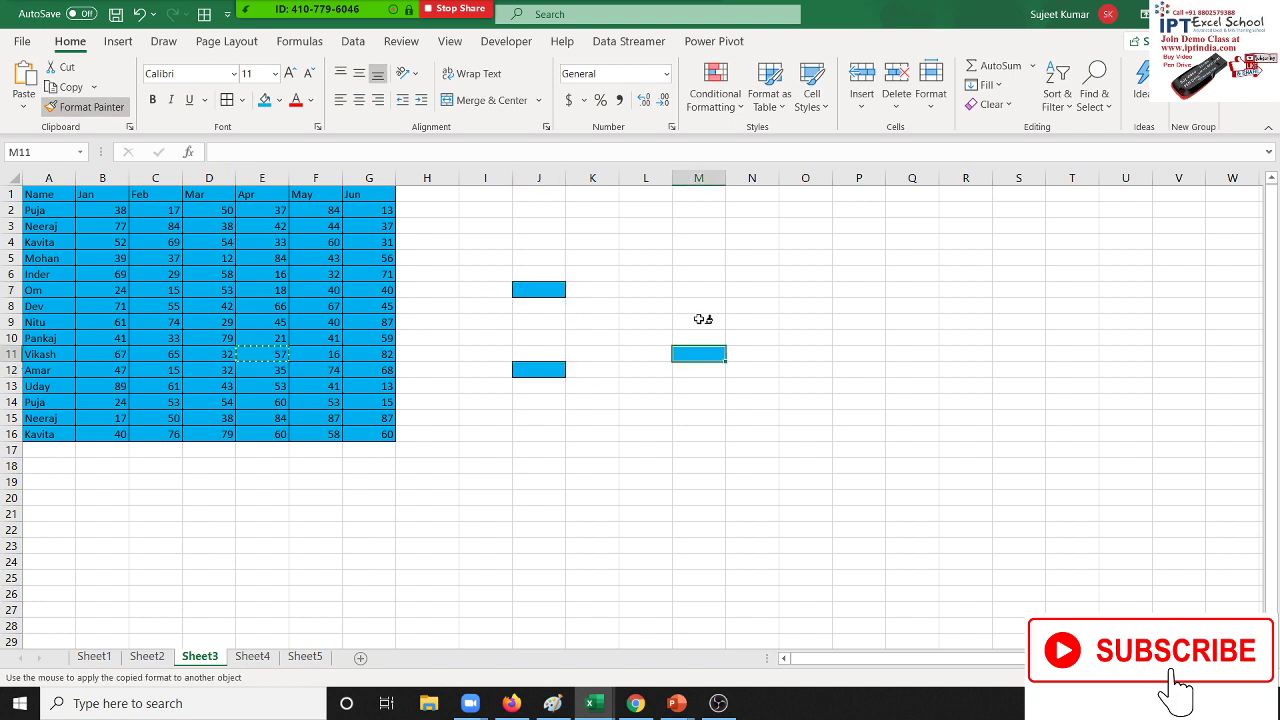
left_click(698, 289)
left_click(805, 241)
left_click(858, 305)
left_click(805, 433)
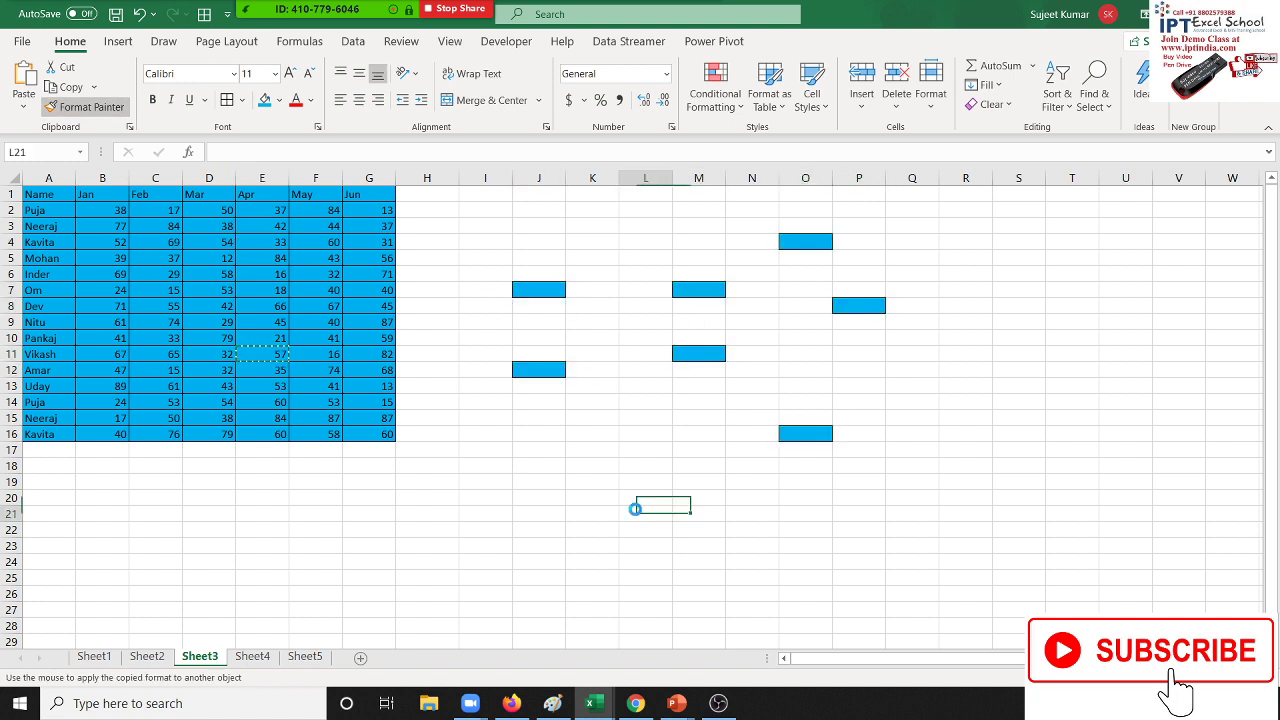
left_click(640, 513)
left_click(538, 545)
left_click(965, 609)
left_click(1018, 513)
left_click(1018, 401)
left_click(1018, 273)
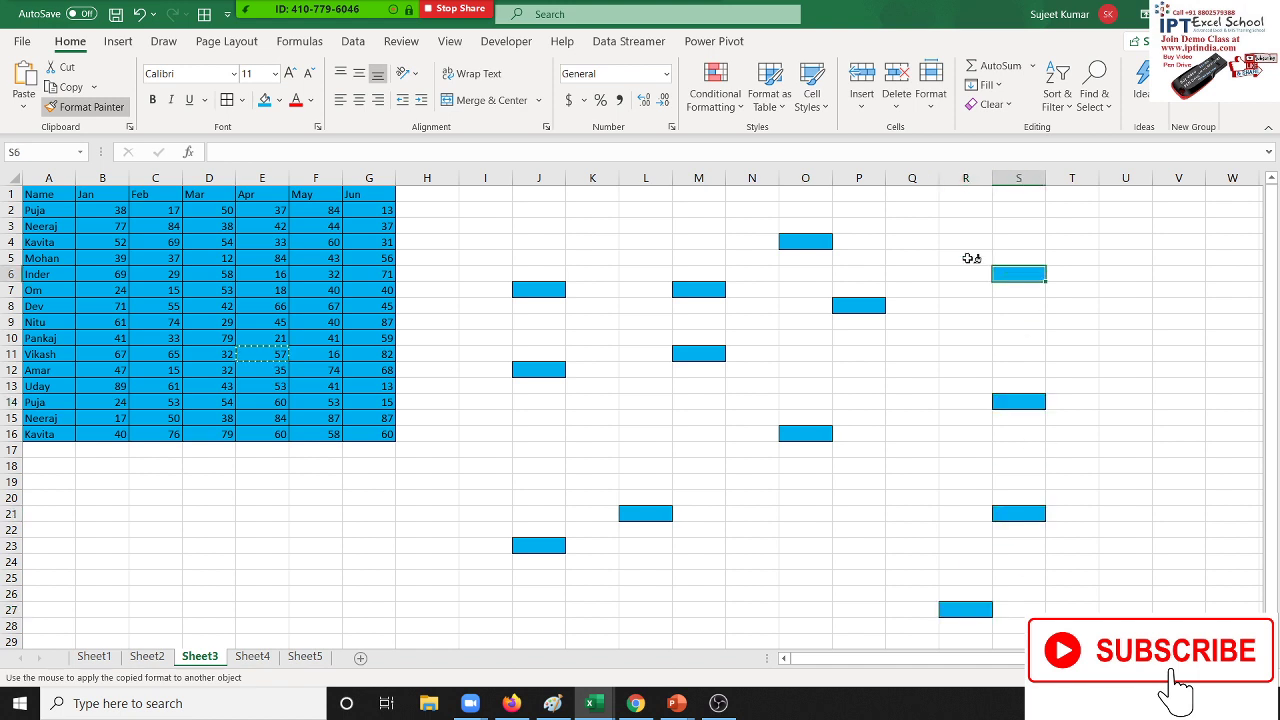
Paint L2, I2:I3, H12, H21, F23:F24, C24, A23 and A21, then turn Format Painter off
left_click(645, 209)
left_click_drag(488, 209, 488, 225)
left_click(427, 369)
left_click(427, 513)
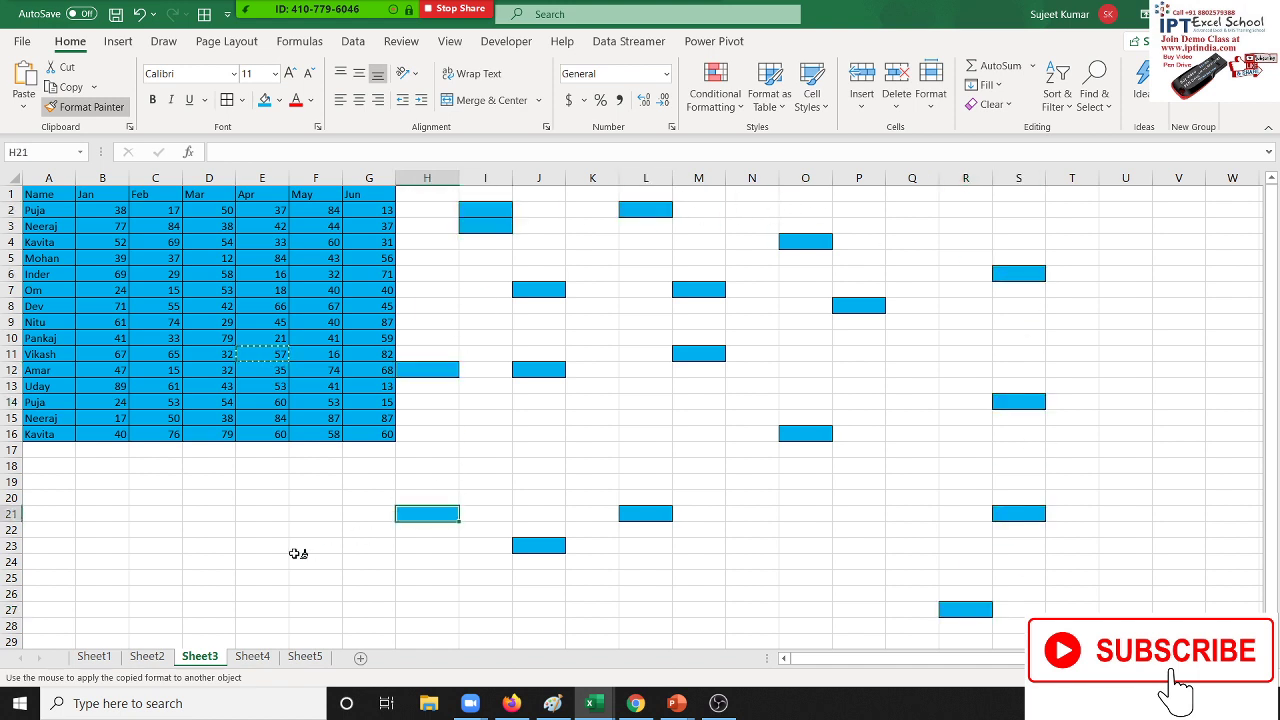
left_click_drag(315, 545, 315, 561)
left_click(155, 561)
left_click(48, 545)
left_click(48, 513)
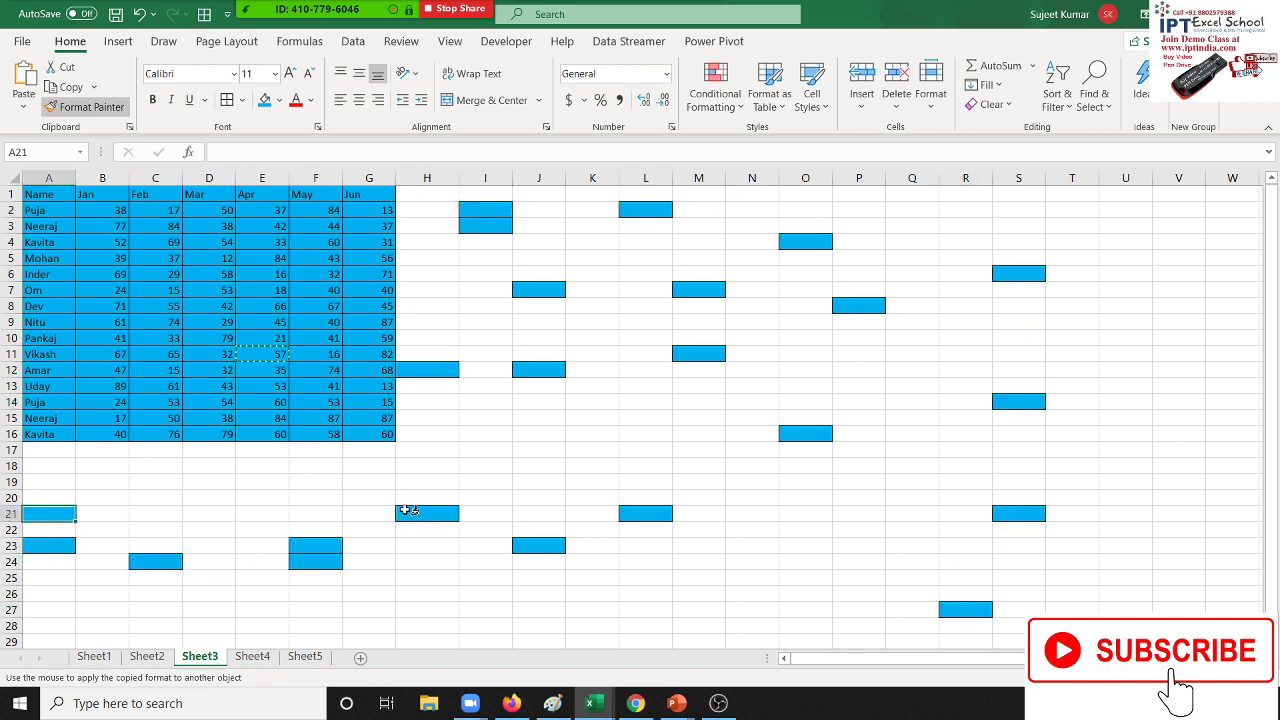
left_click(116, 114)
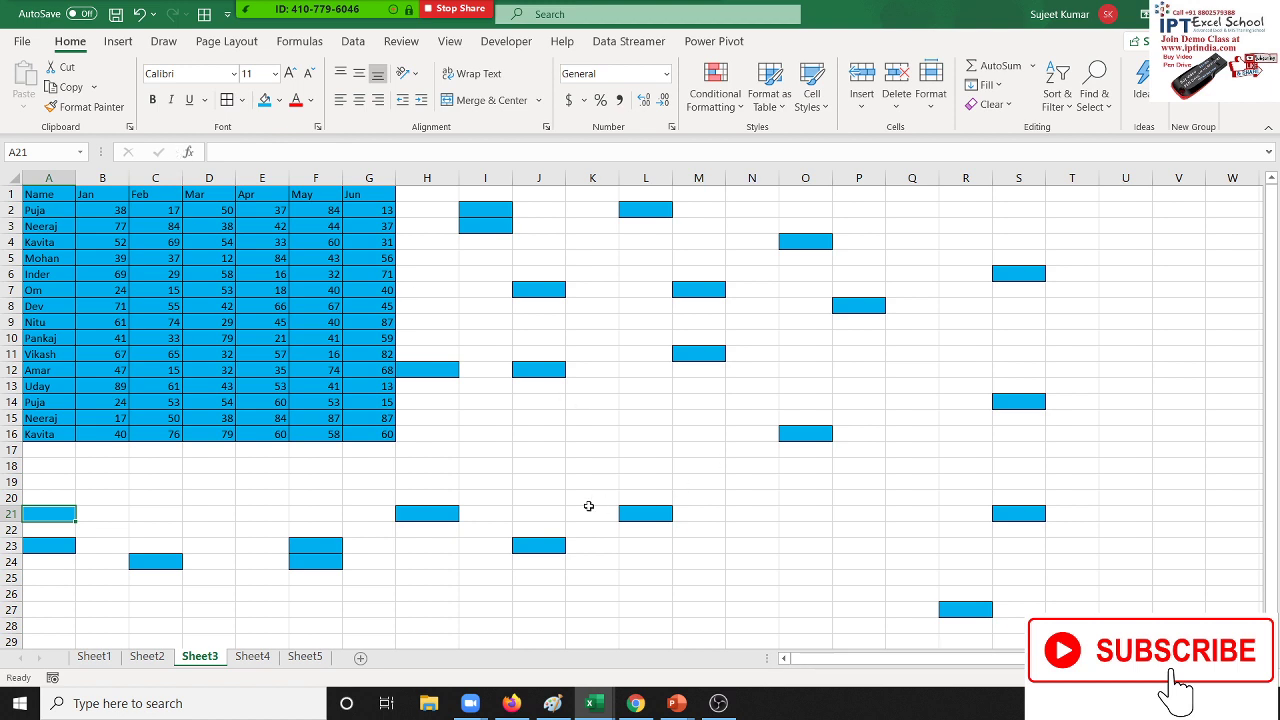
Clear the painted cells in columns H:T and rows below 17, then switch to Sheet1
left_click_drag(430, 180, 1091, 244)
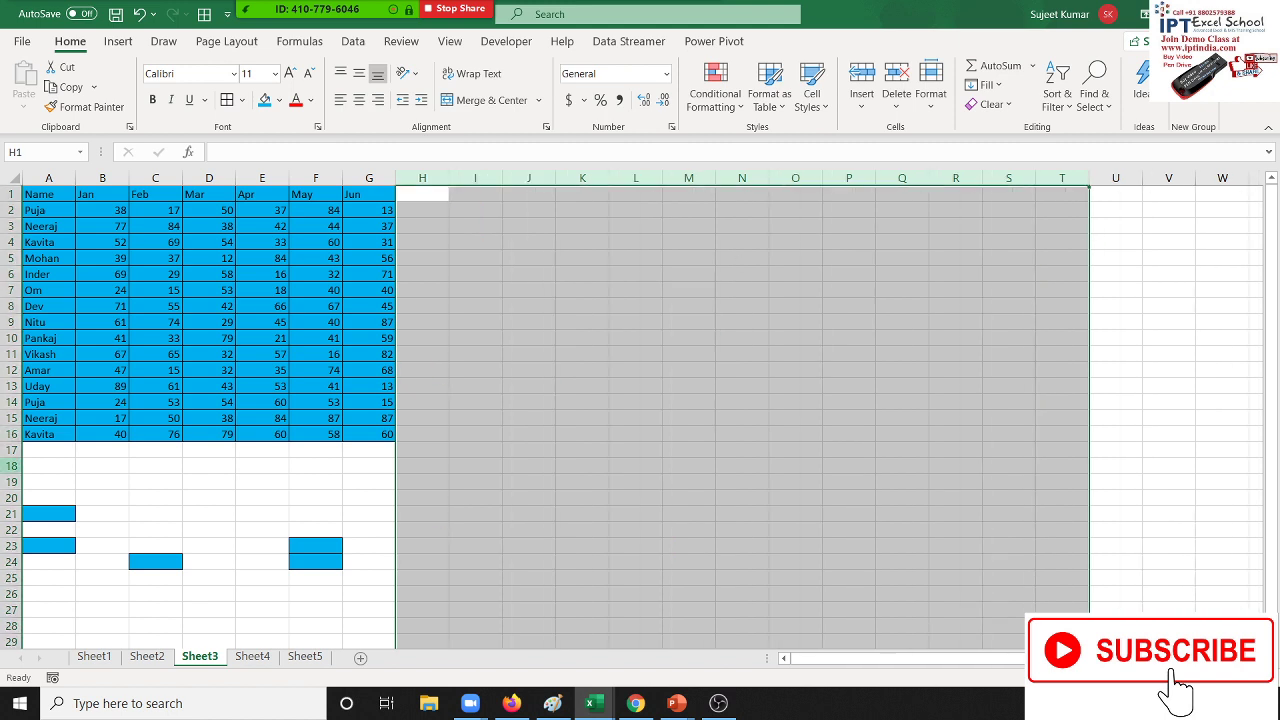
left_click_drag(14, 459, 10, 456)
left_click_drag(10, 450, 8, 610)
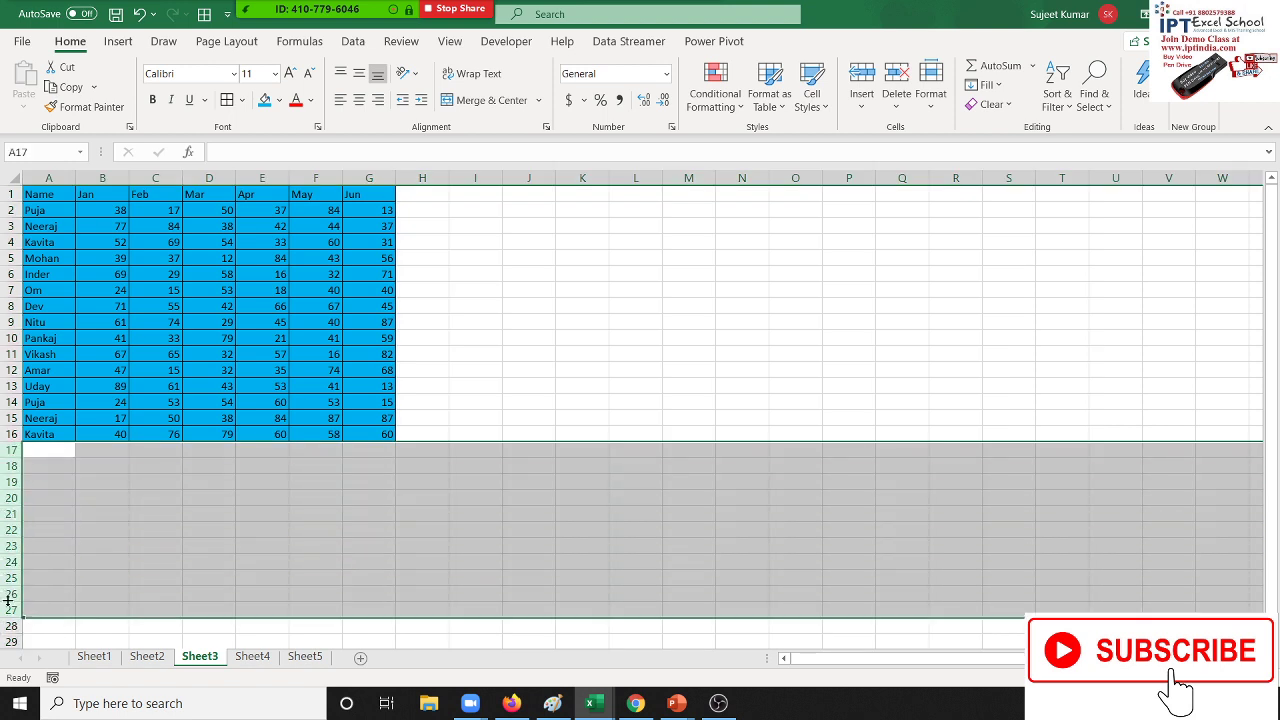
left_click(110, 659)
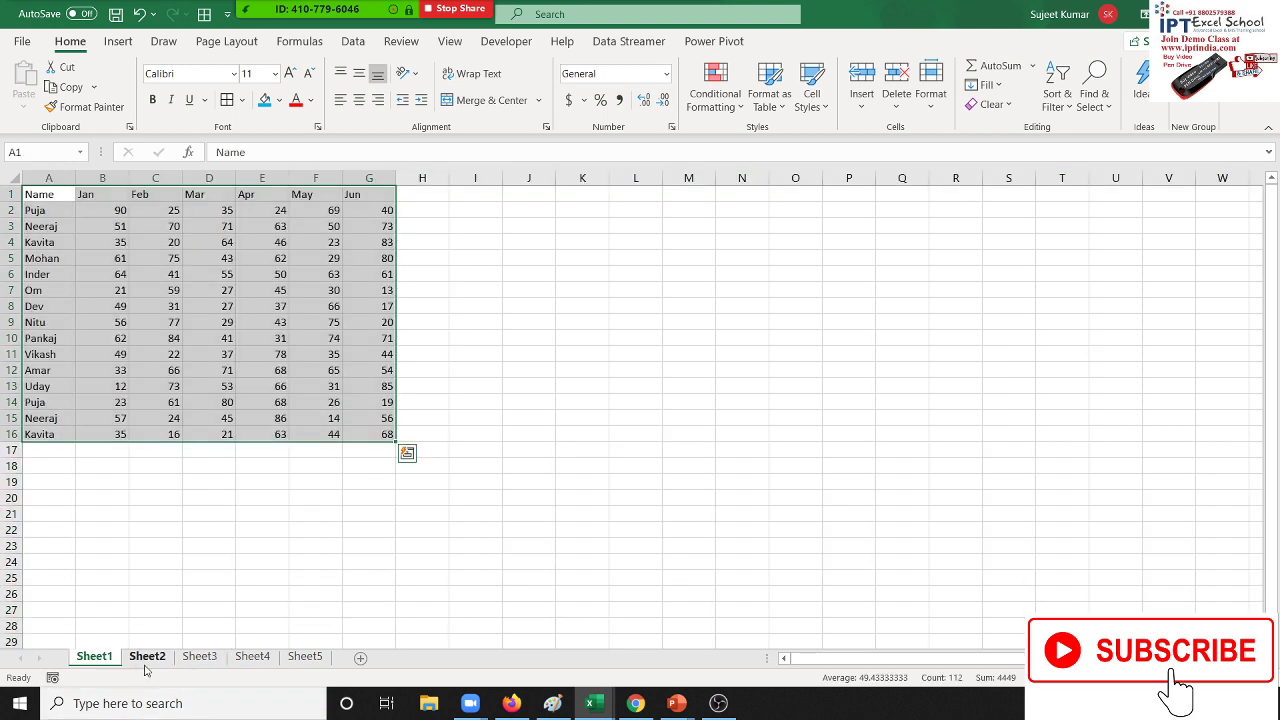
Flip through the Sheet1–Sheet5 tabs to review each sales table
left_click(147, 657)
left_click(199, 657)
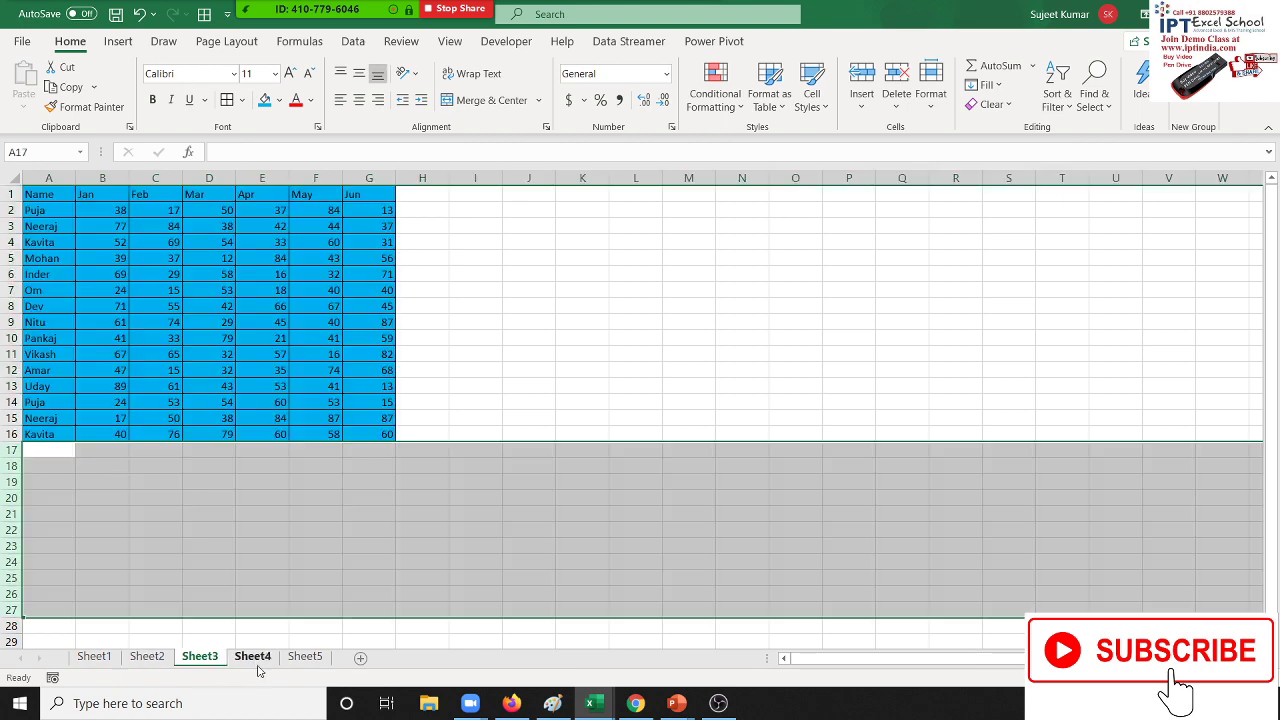
left_click(252, 657)
left_click(305, 659)
left_click(252, 657)
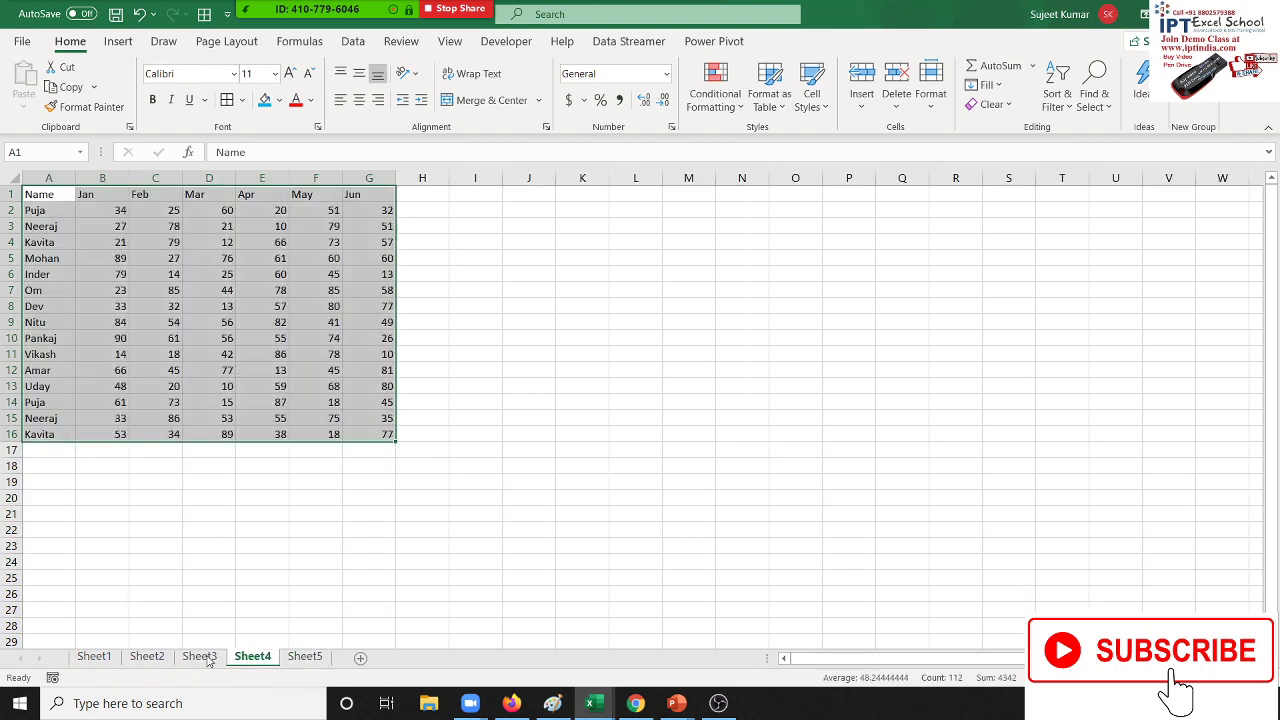
left_click(199, 657)
left_click(147, 657)
left_click(90, 658)
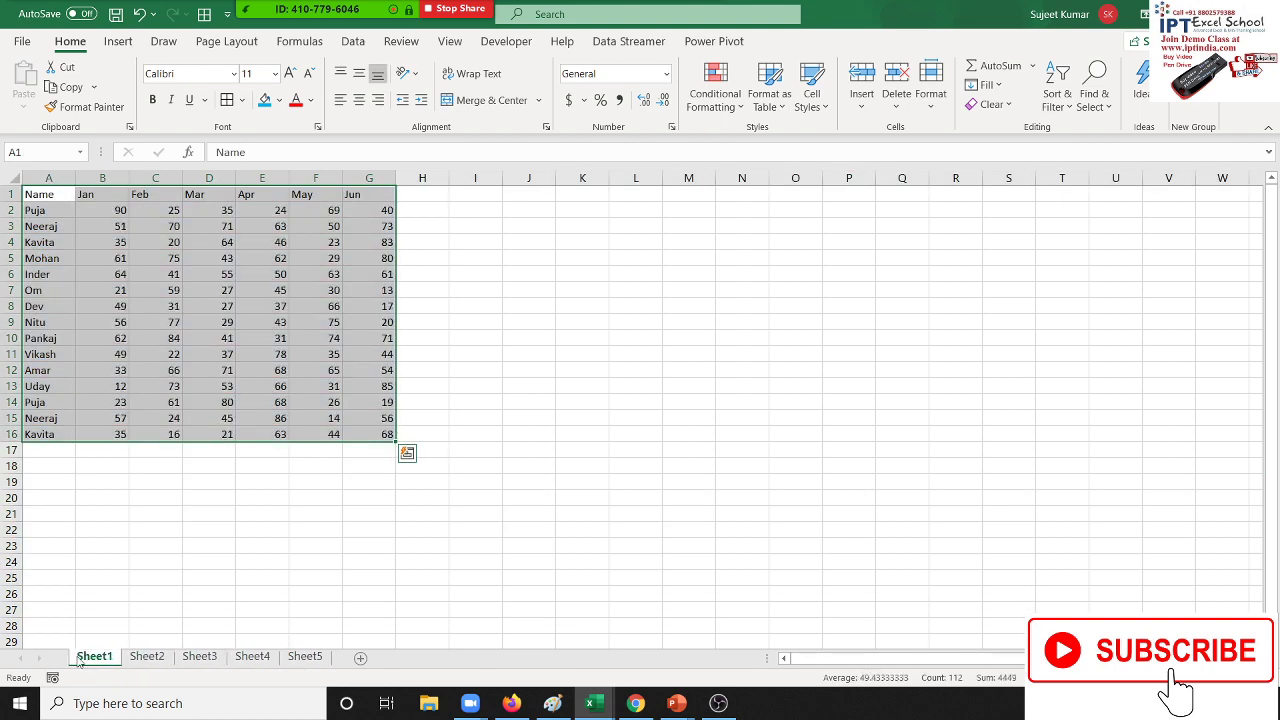
left_click(310, 660)
Add a new worksheet after Sheet5 and name it Data
left_click(360, 658)
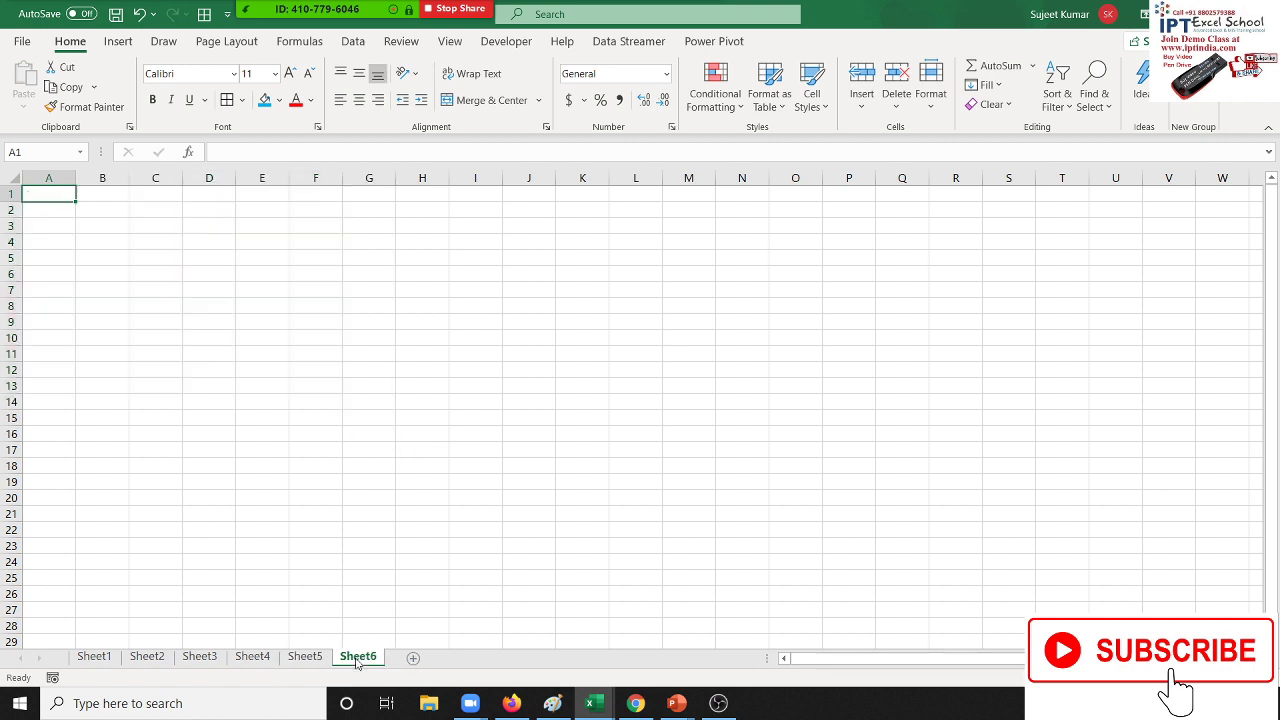
type("Data")
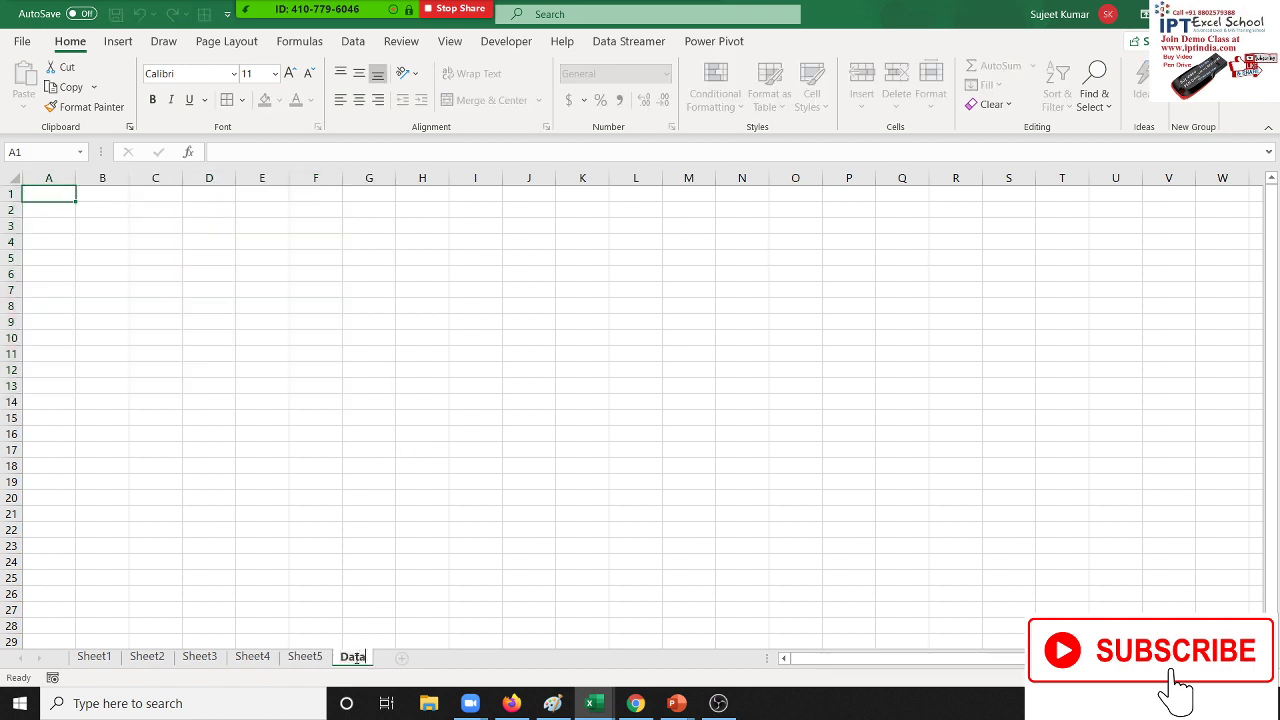
left_click(490, 610)
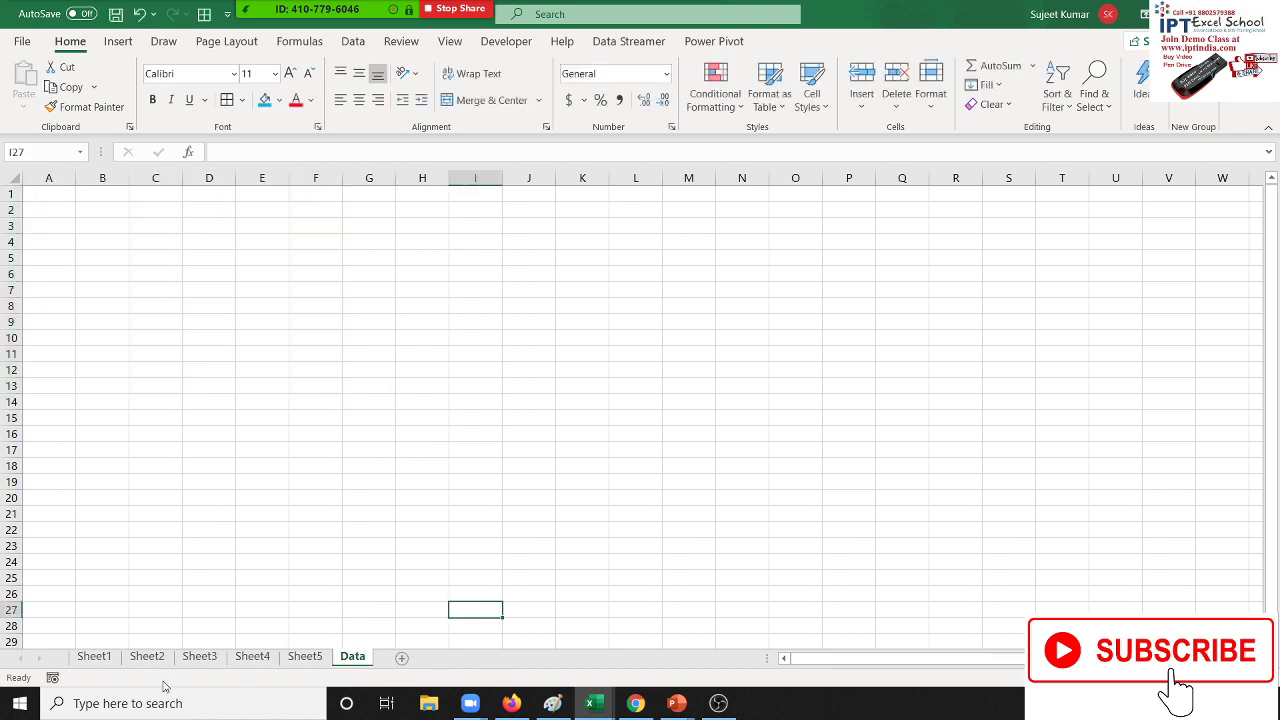
Copy Sheet1's A1:G16 table with headers and paste it at Data!A1
left_click(88, 658)
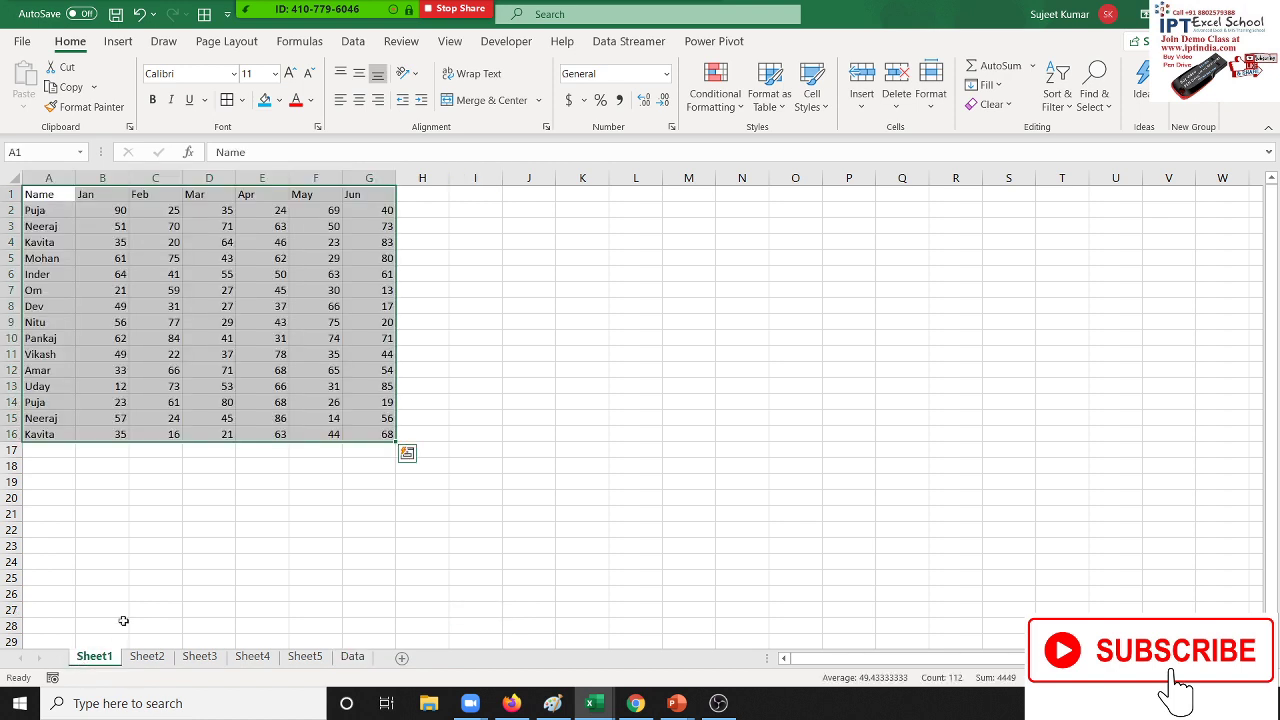
left_click(118, 561)
left_click_drag(43, 194, 370, 434)
key("ctrl+c")
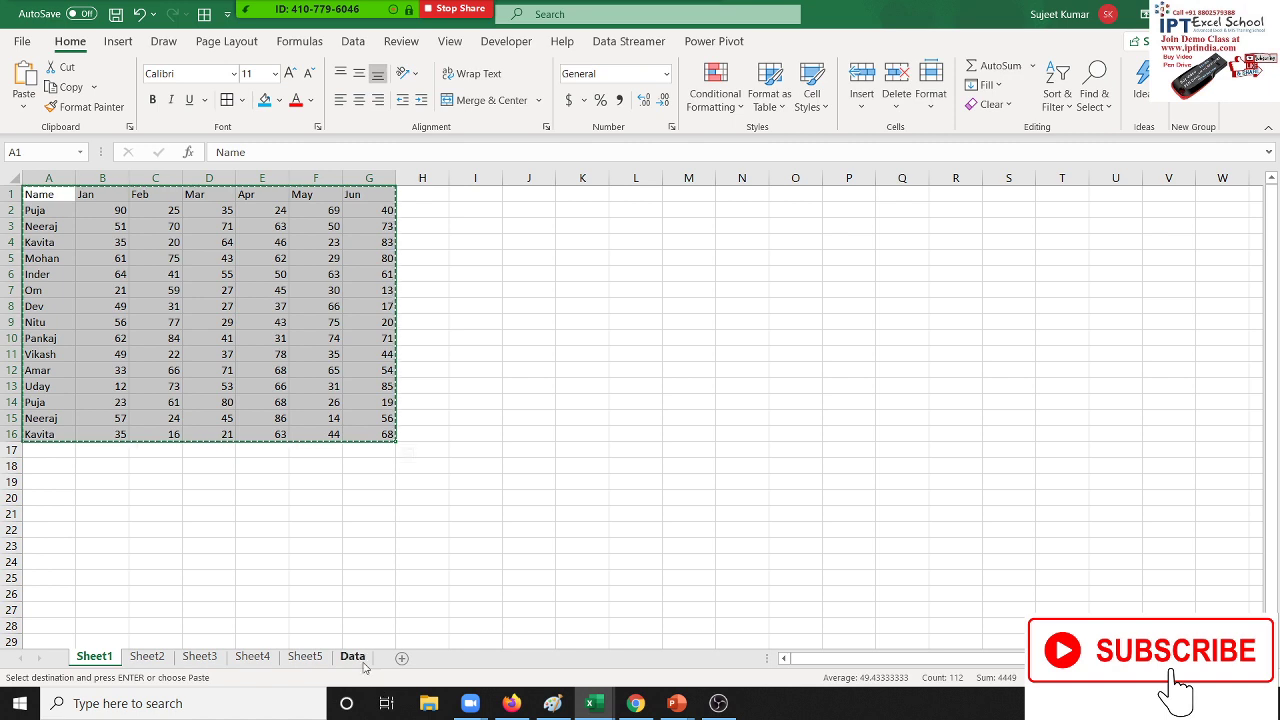
left_click(362, 660)
left_click(42, 195)
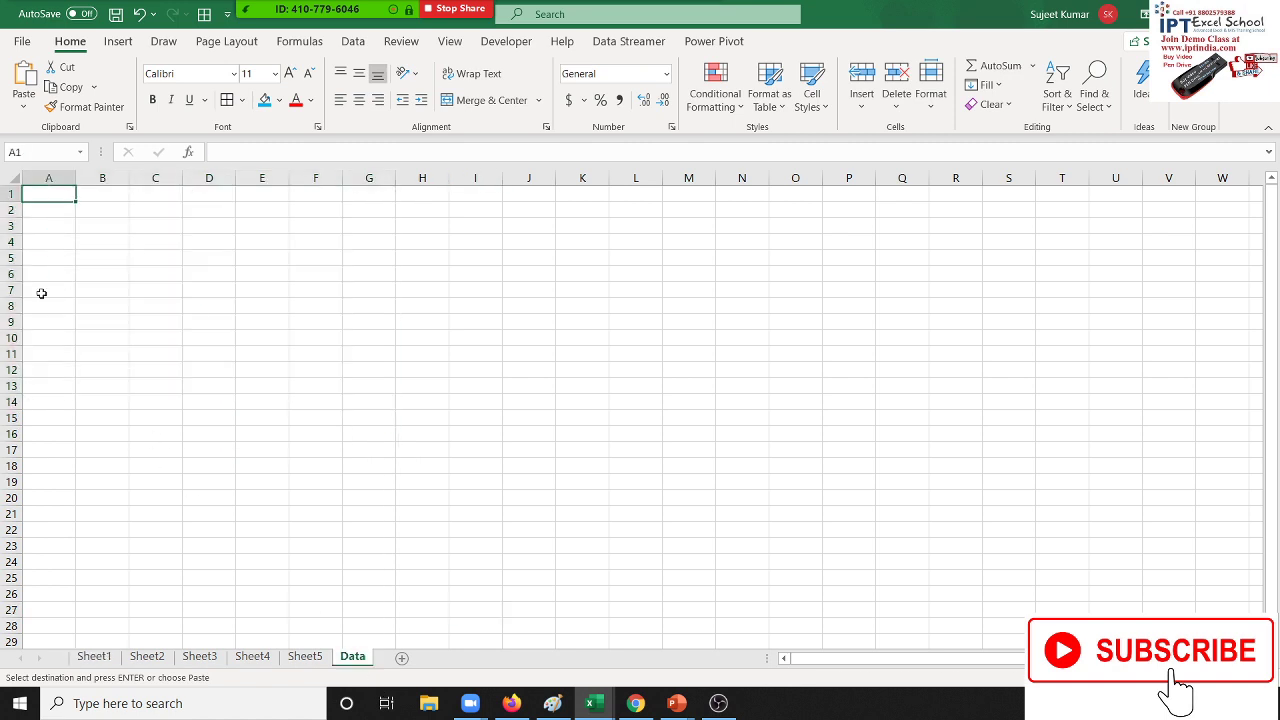
key("ctrl+v")
Copy Sheet2's data rows A2:G16 and paste them at Data!A17 below the first table
left_click(147, 656)
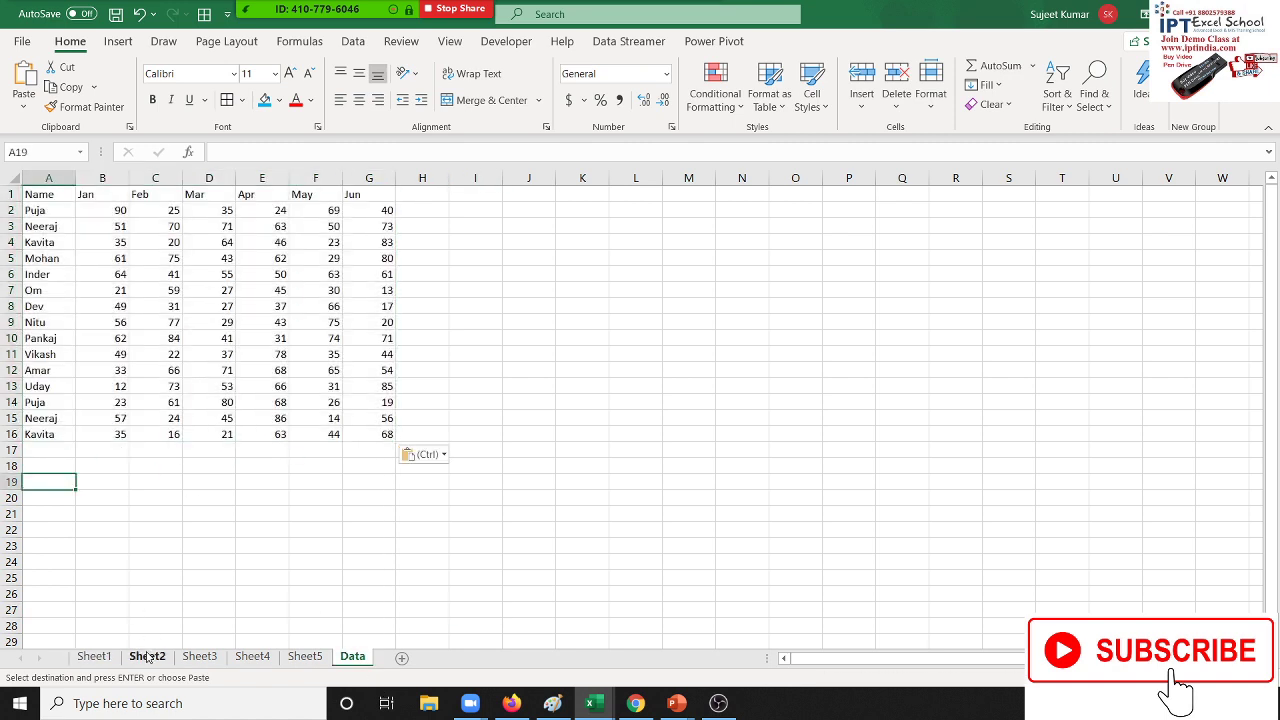
key("ctrl+v")
left_click_drag(38, 210, 368, 433)
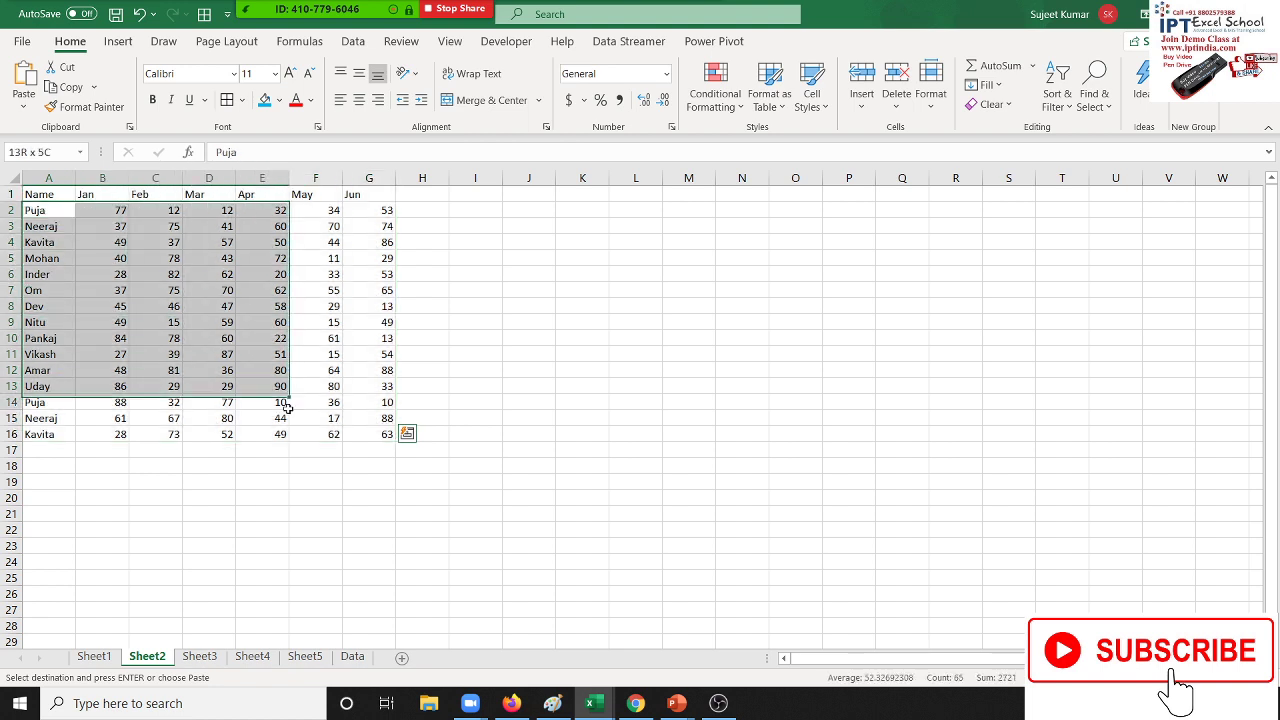
key("ctrl+c")
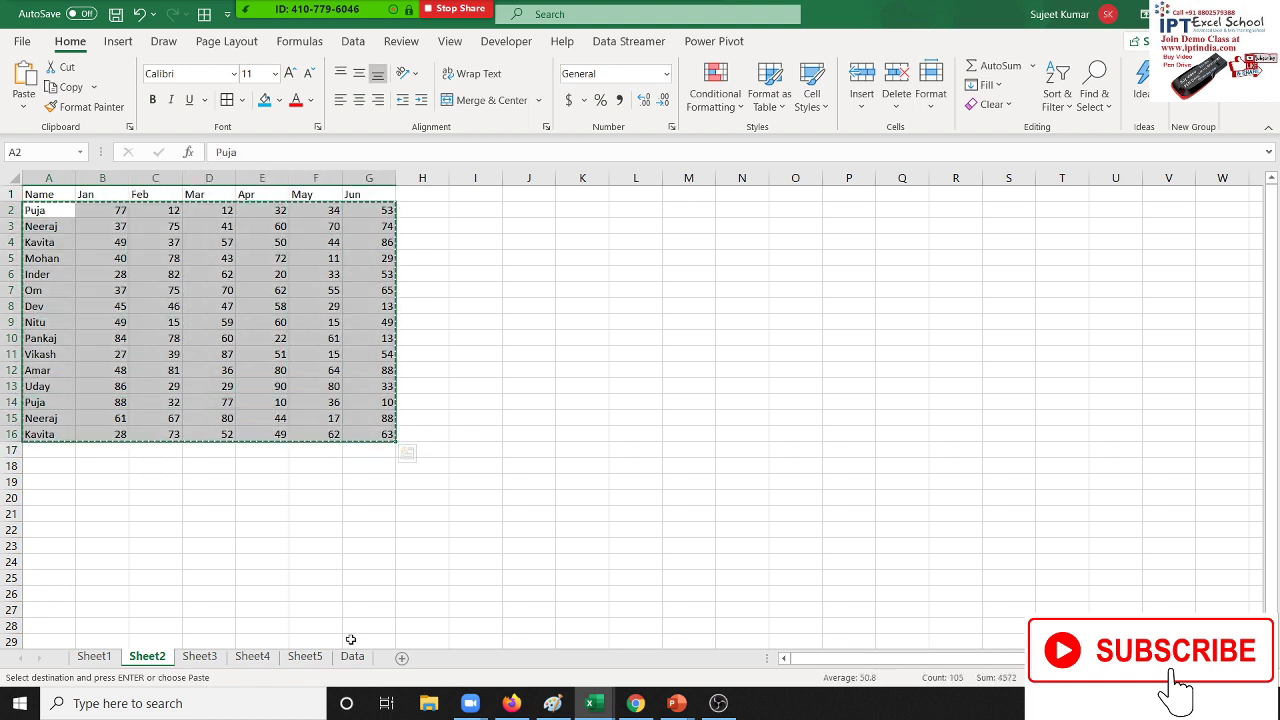
left_click(350, 656)
left_click(50, 210)
key("ctrl+Down")
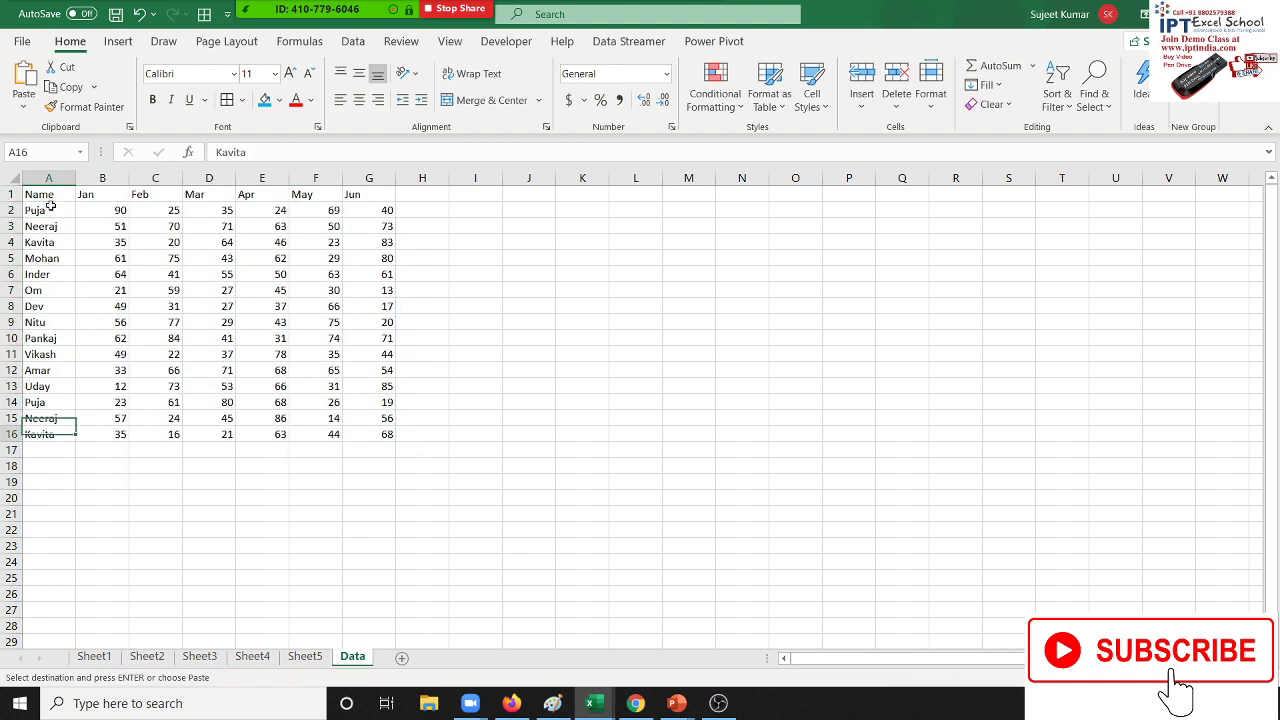
left_click(55, 452)
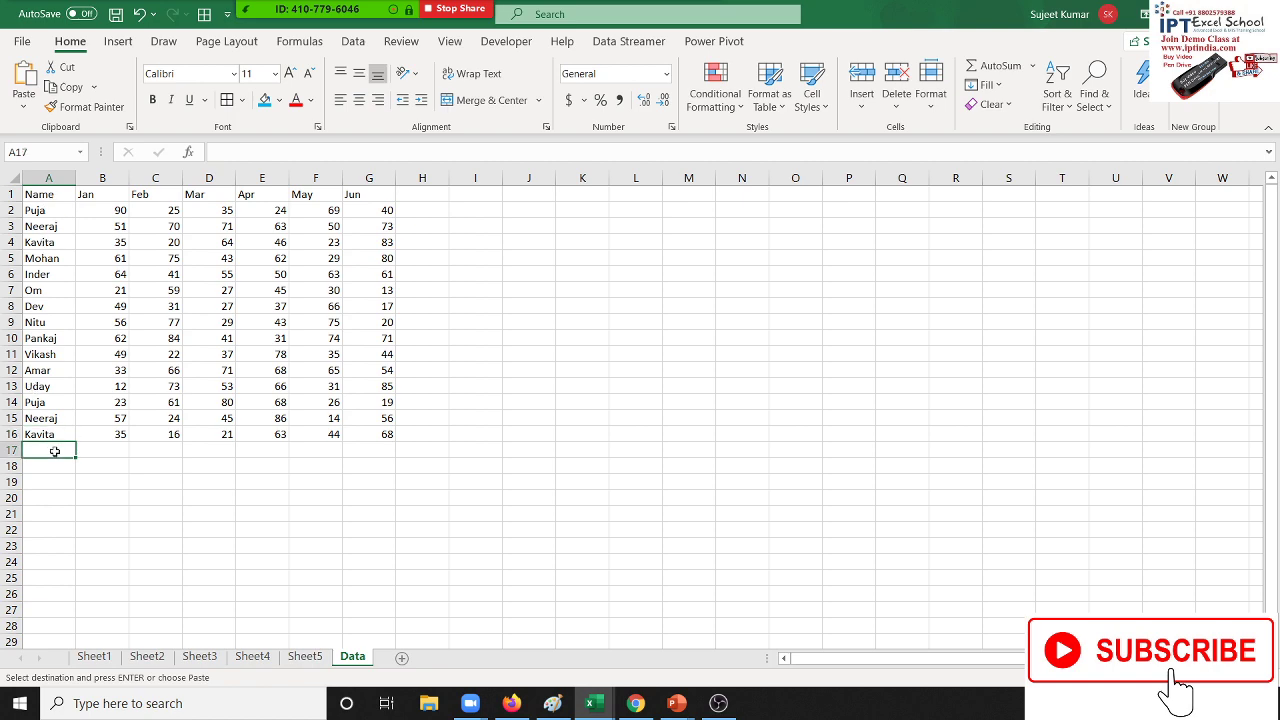
key("ctrl+v")
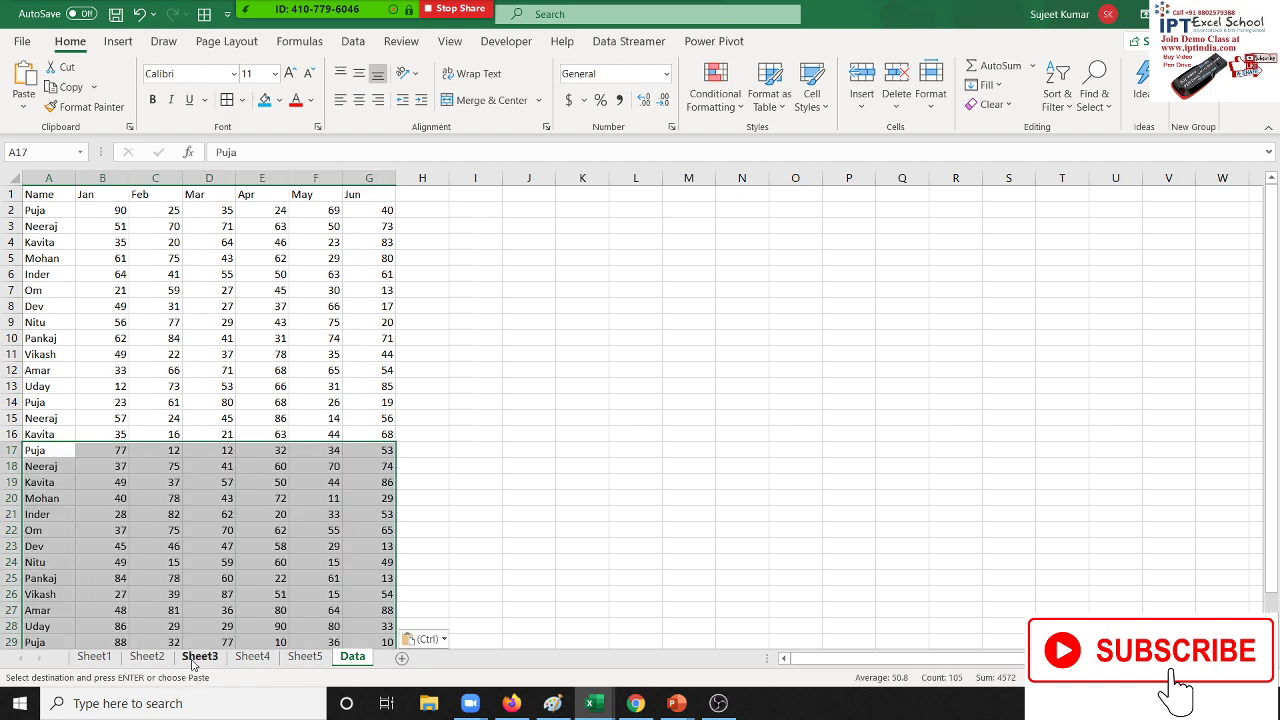
Copy Sheet3's data rows and paste them at Data!A32, then scroll to check the result
left_click(199, 656)
mouse_move(45, 212)
left_mouse_down()
mouse_move(117, 277)
mouse_move(368, 436)
left_mouse_up()
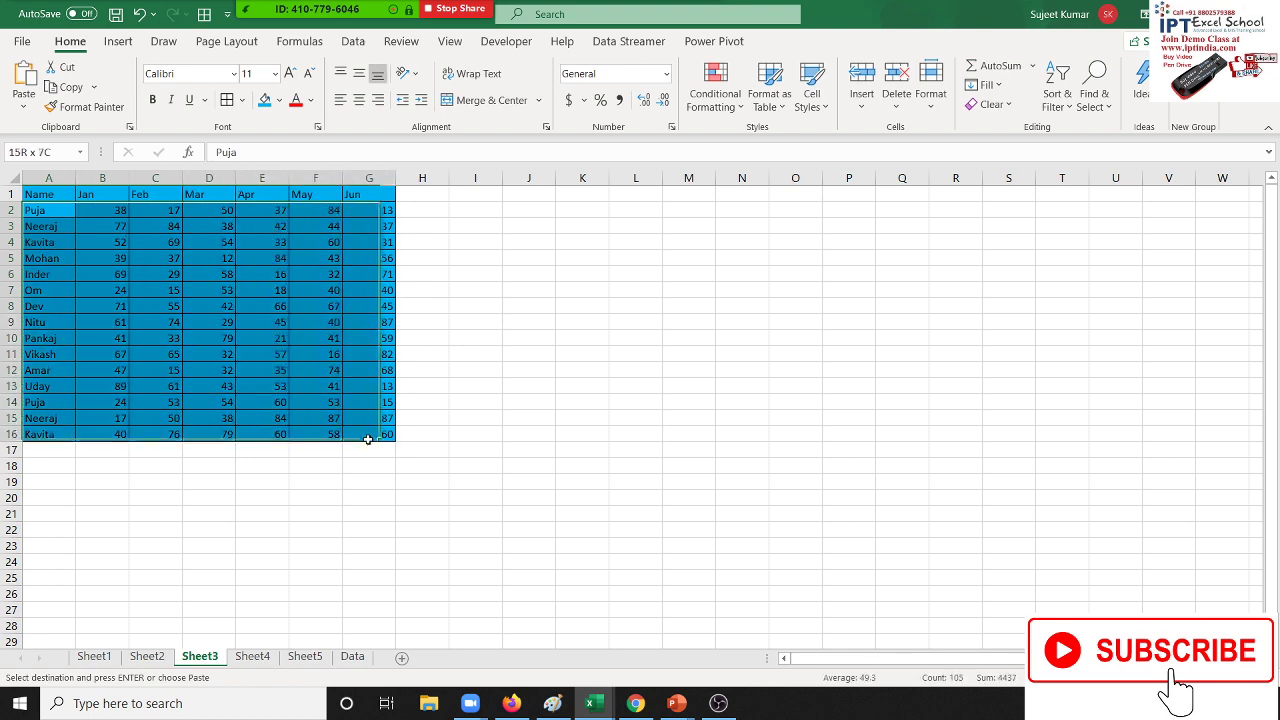
key("ctrl+c")
left_click(348, 657)
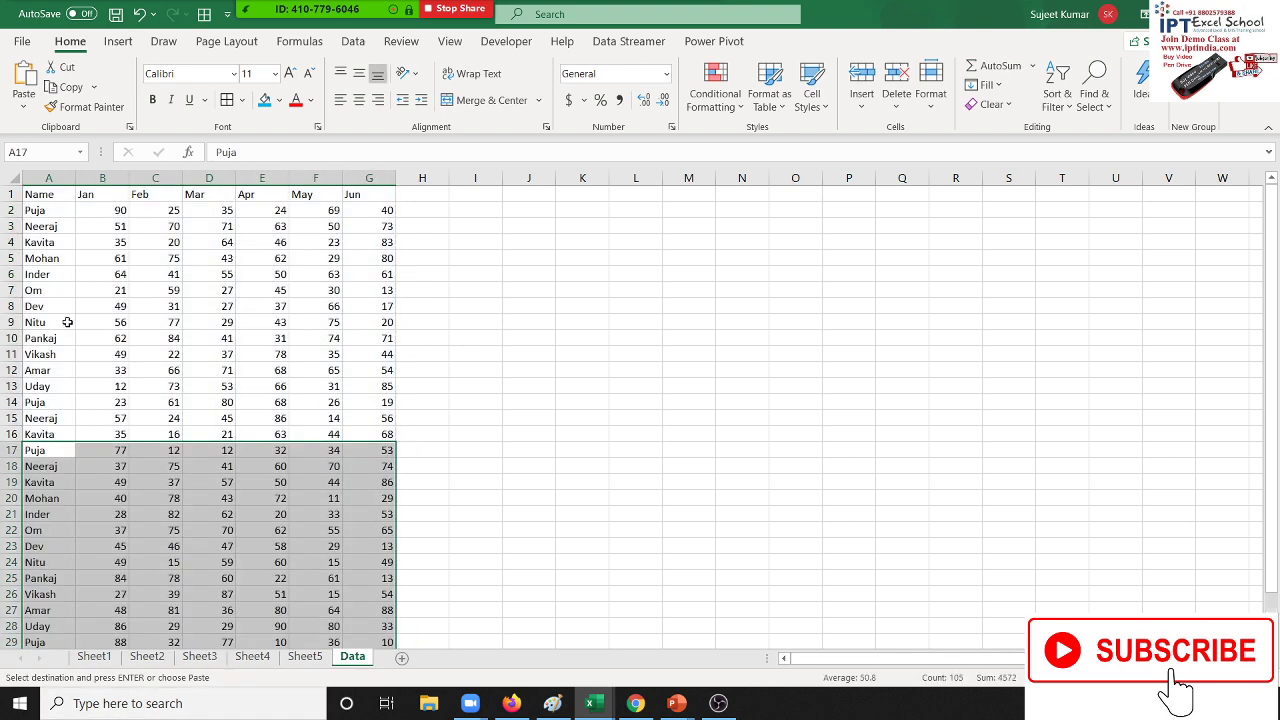
left_click(45, 337)
key("ctrl+Down")
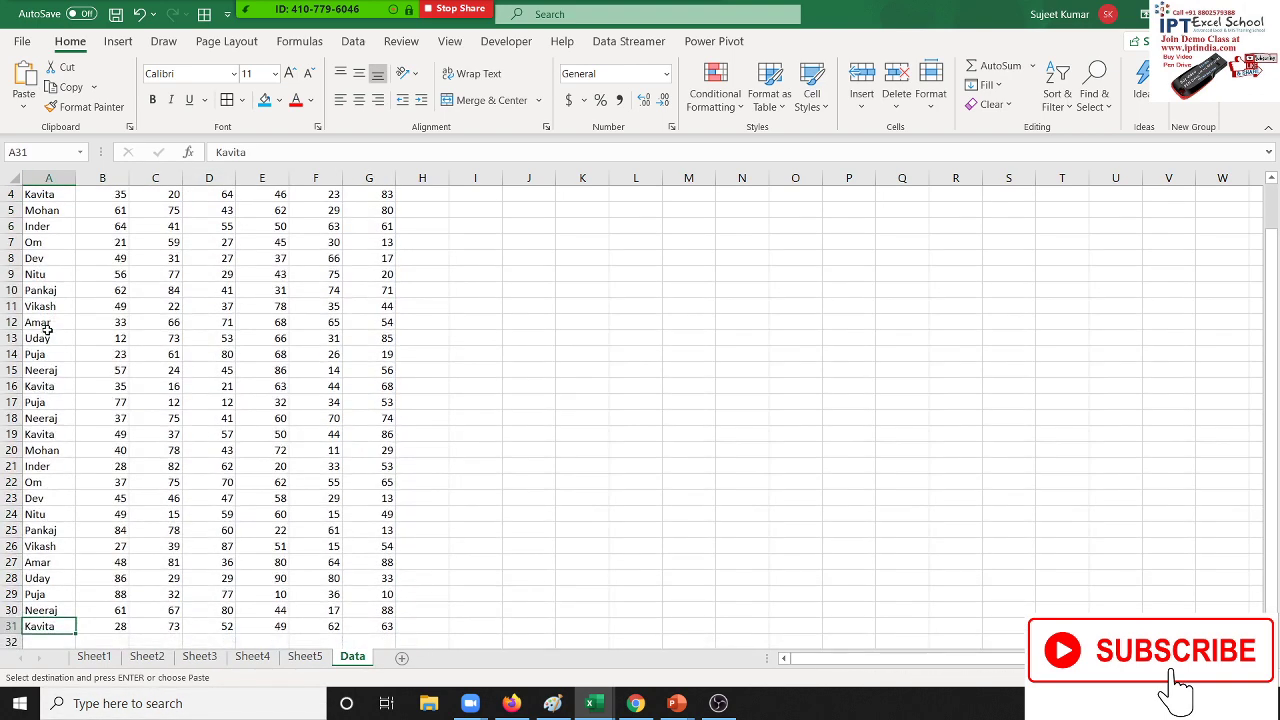
scroll(77, 586, "down", 1)
left_click(48, 594)
key("ctrl+v")
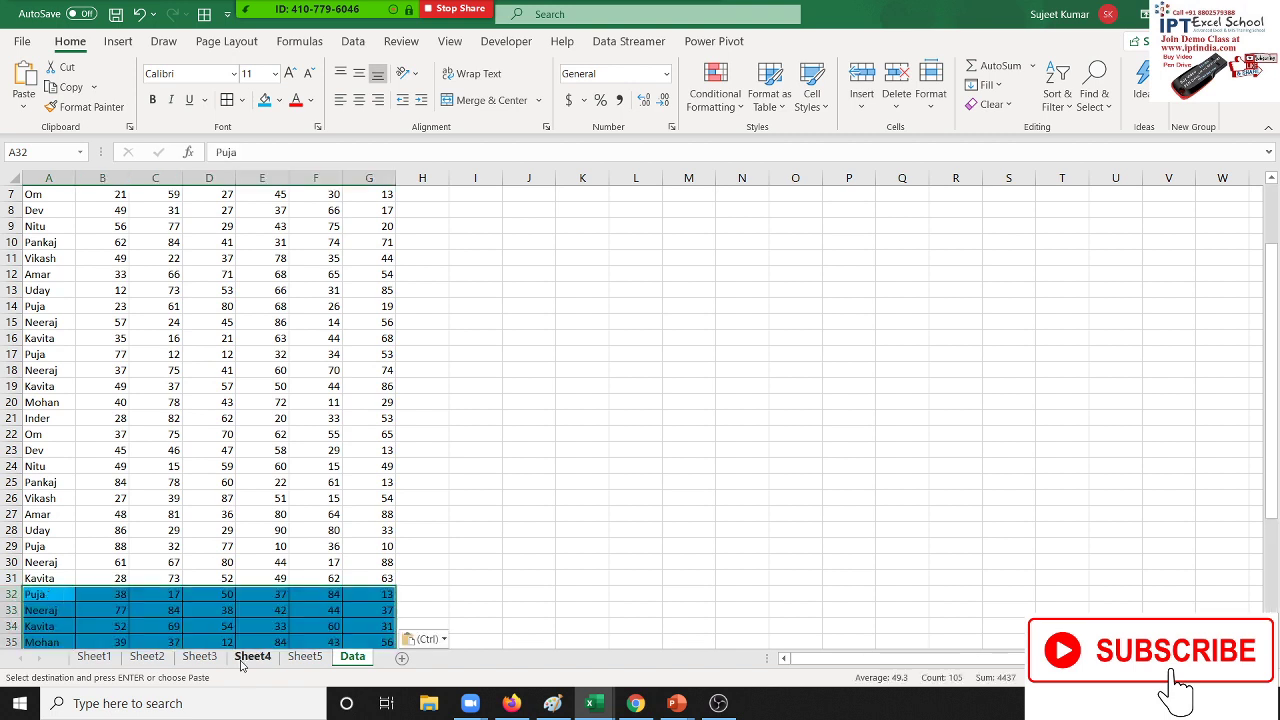
scroll(248, 600, "down", 3)
scroll(251, 571, "down", 4)
scroll(251, 568, "down", 2)
scroll(251, 568, "up", 6)
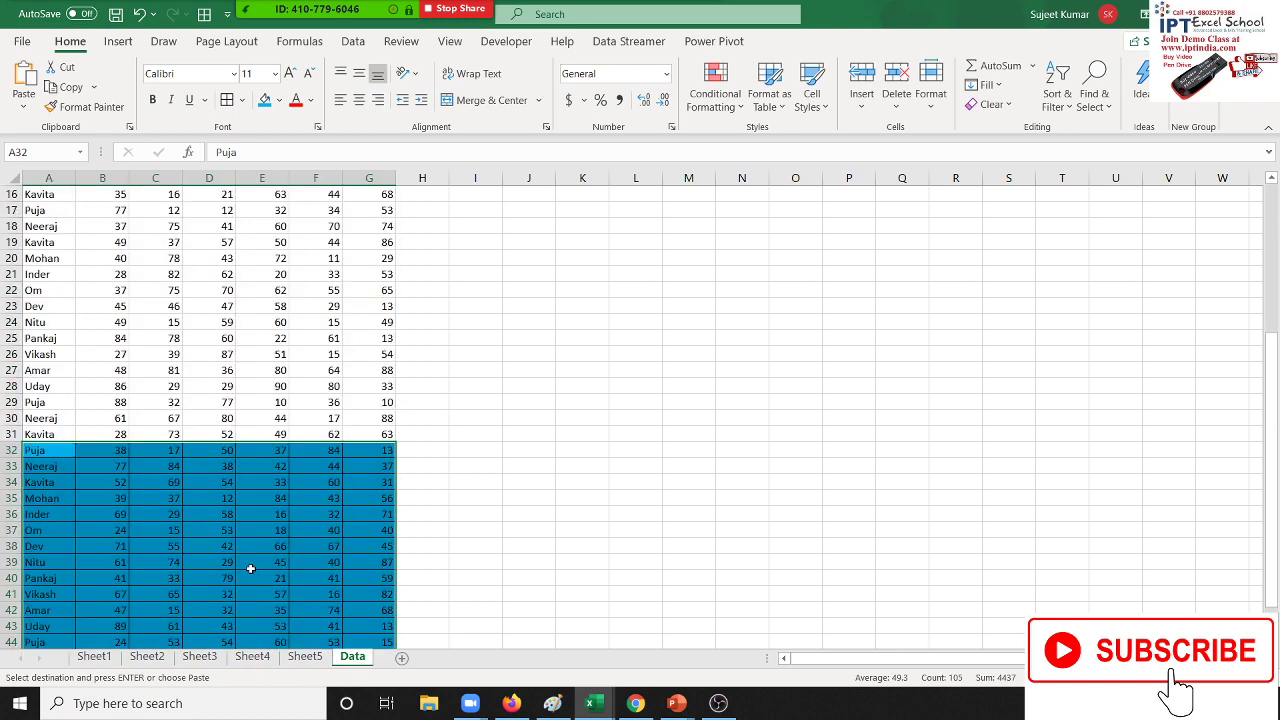
scroll(251, 568, "up", 5)
scroll(251, 568, "down", 4)
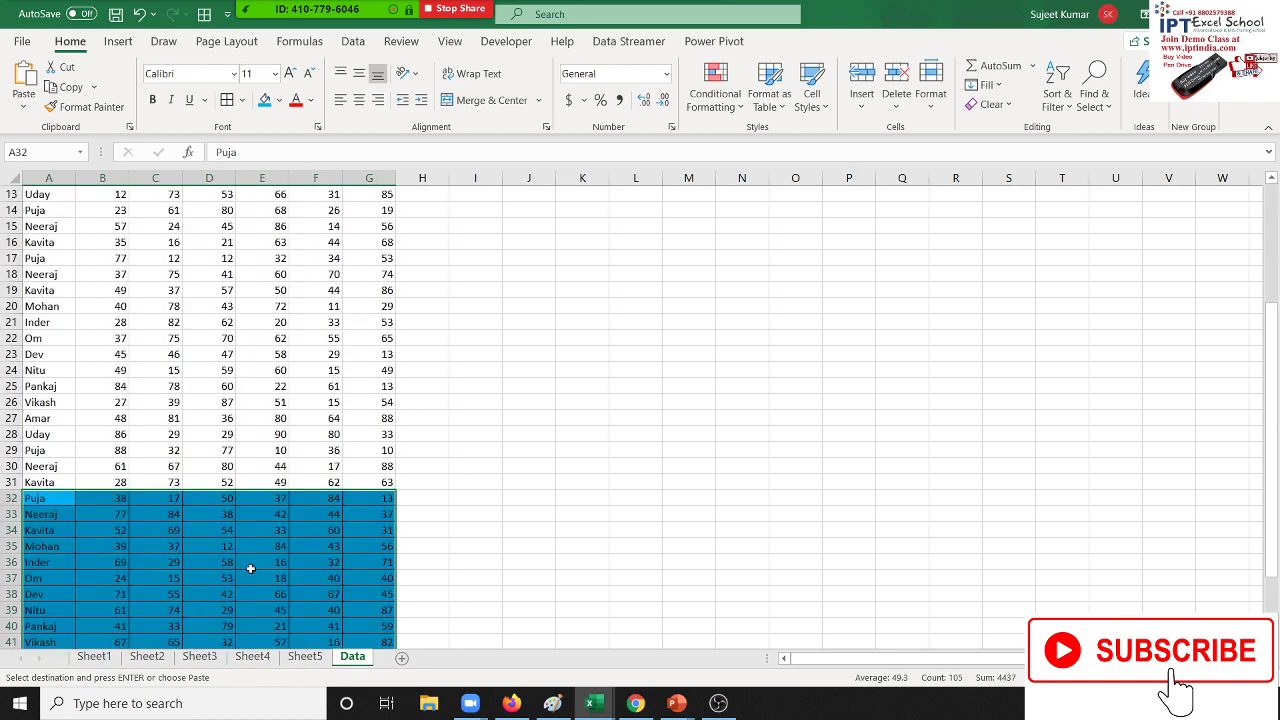
scroll(251, 568, "down", 4)
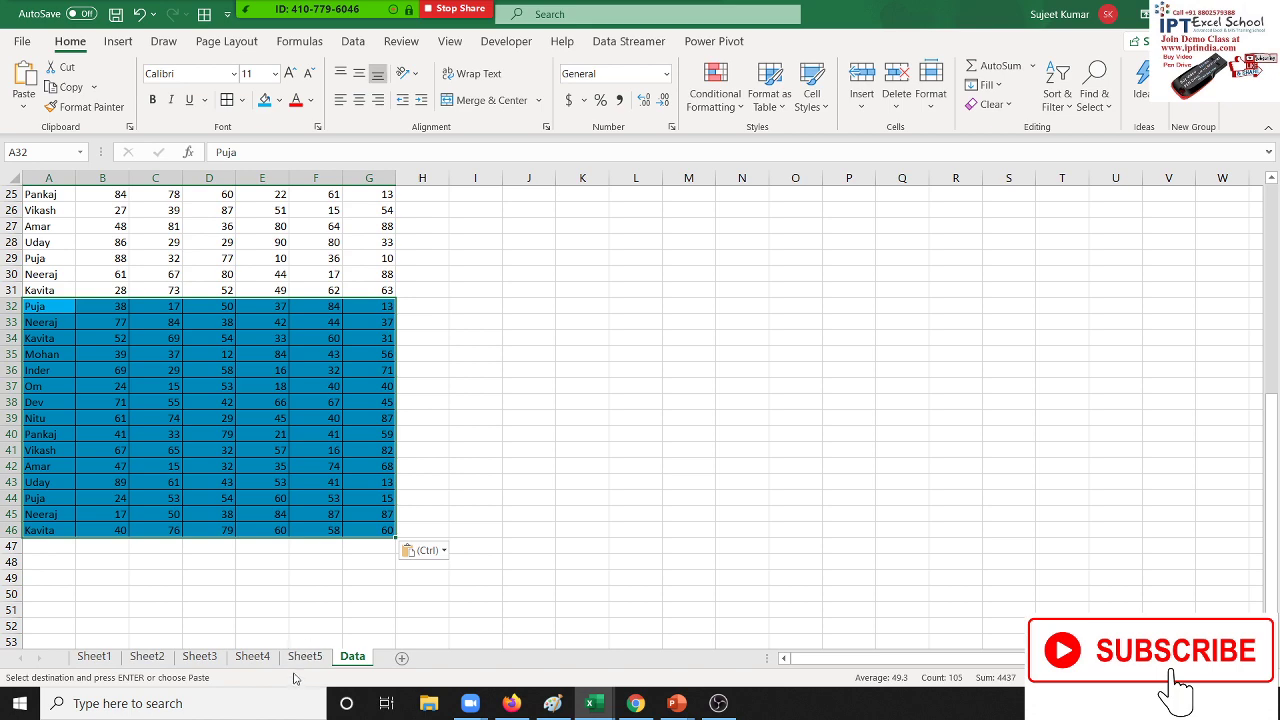
Delete columns A:G on Data with Ctrl+-, then return to Sheet1 and select its Jan column
scroll(286, 646, "up", 8)
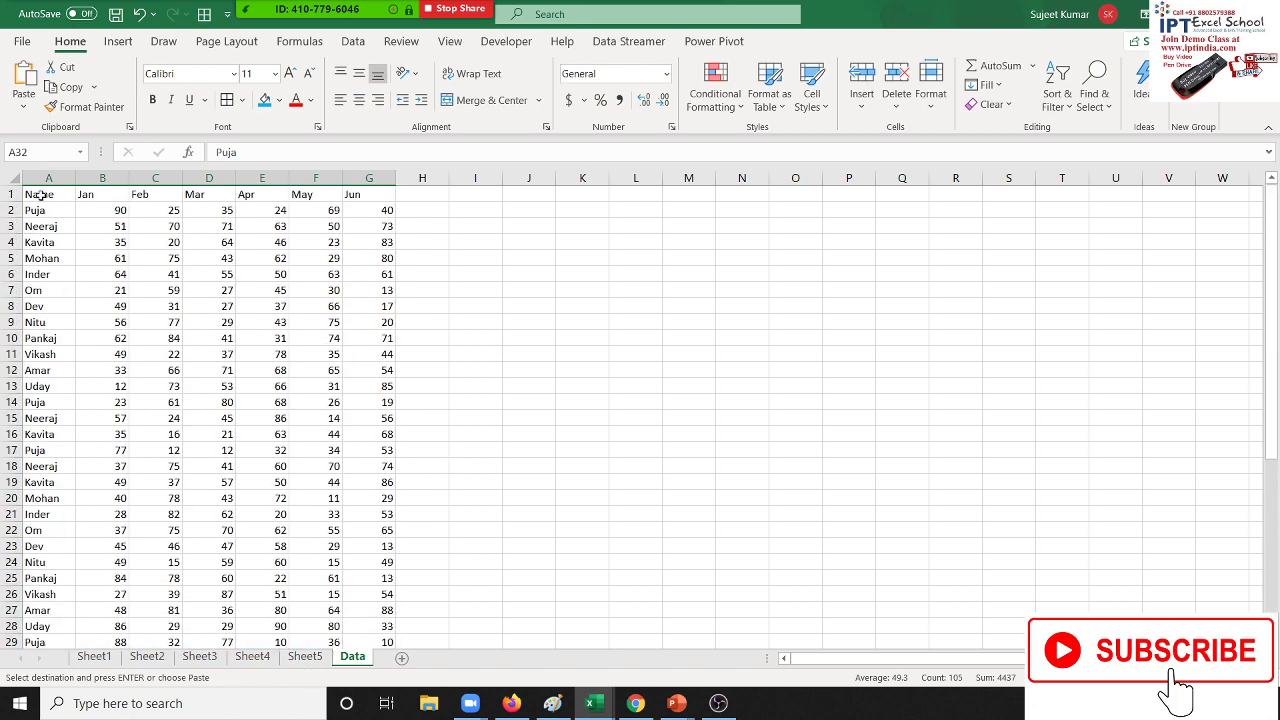
left_click(40, 194)
key("Return")
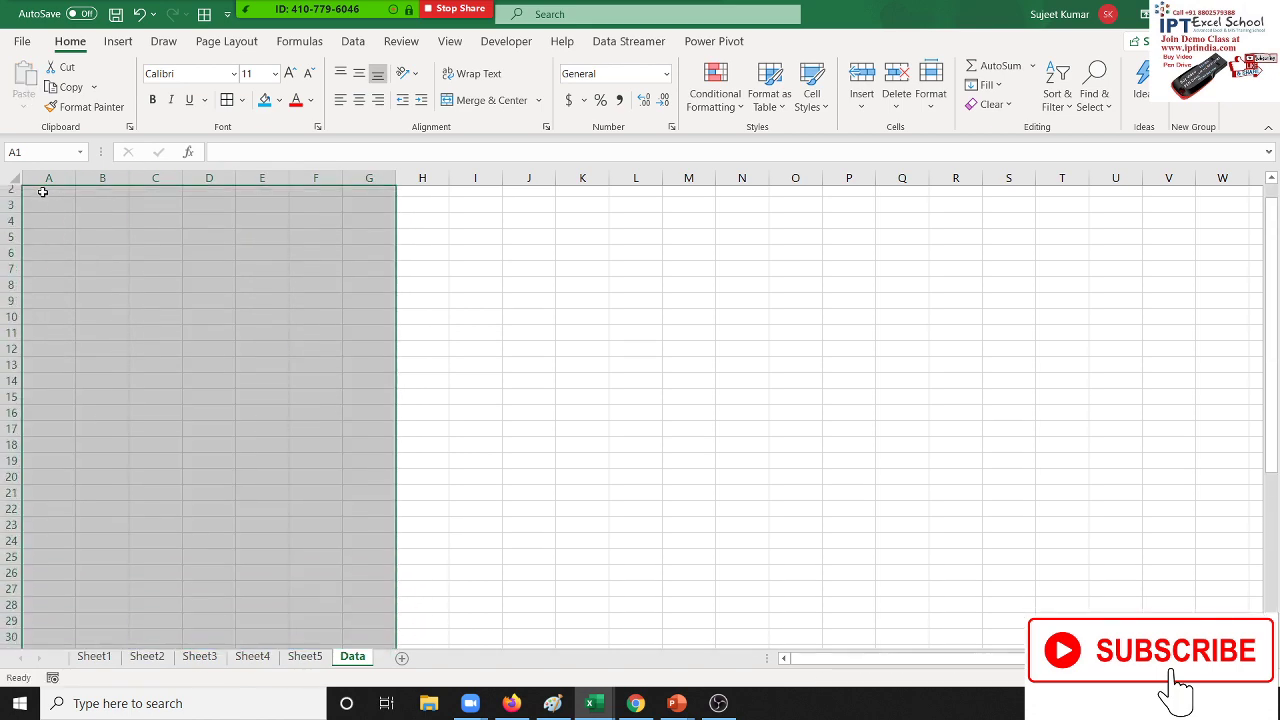
key("ctrl+minus")
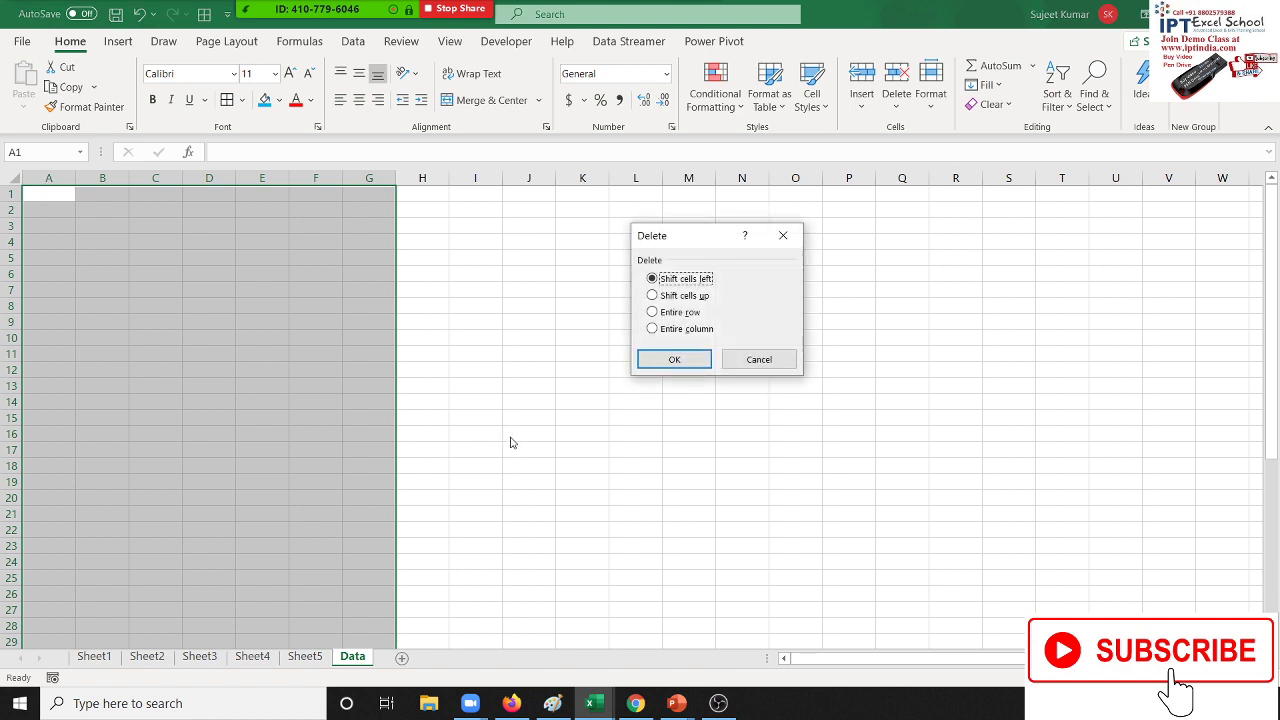
left_click(664, 360)
left_click(196, 268)
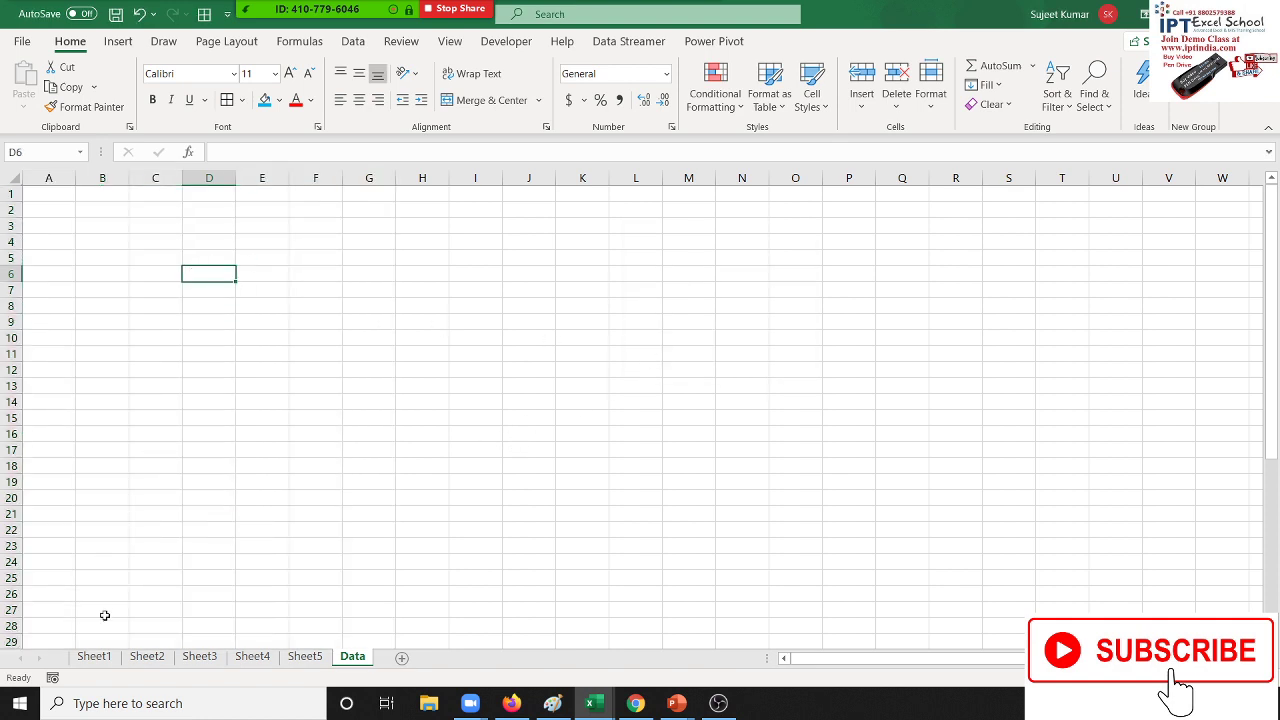
left_click(100, 656)
left_click(102, 178)
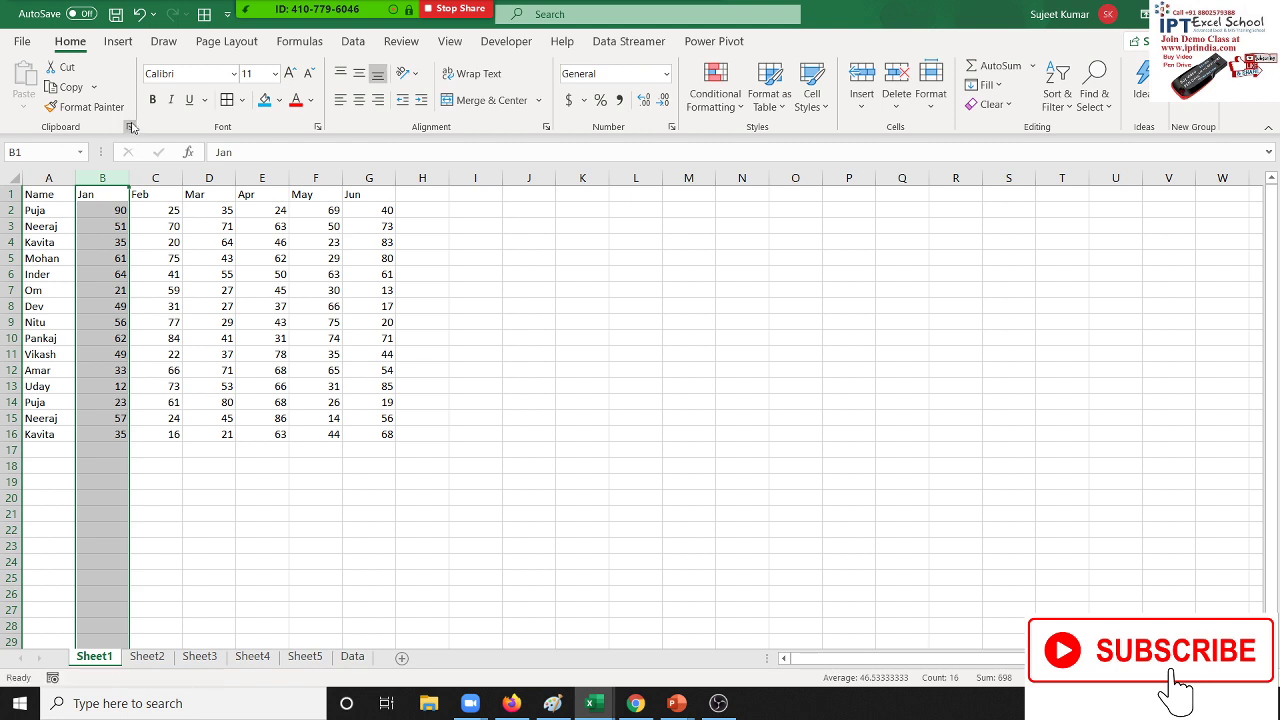
Show the Clipboard pane and copy Sheet1's whole table A1:G16 into the collection
left_click(129, 126)
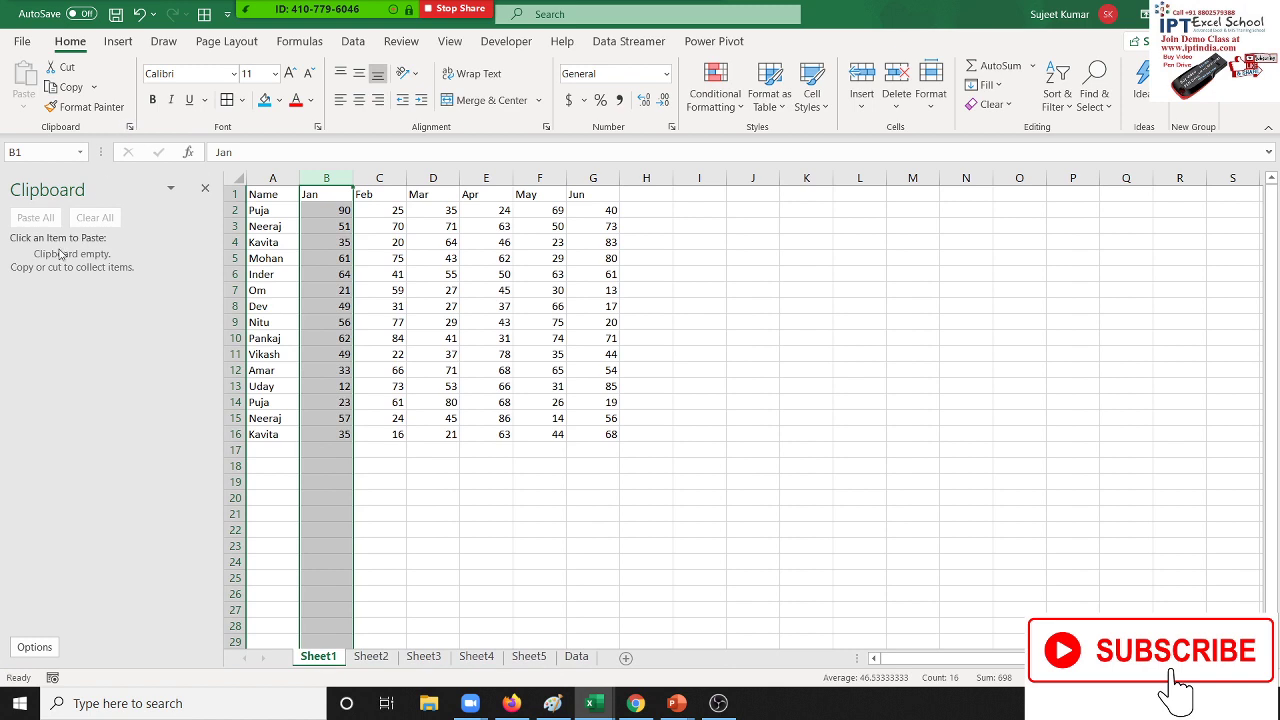
left_click(468, 272)
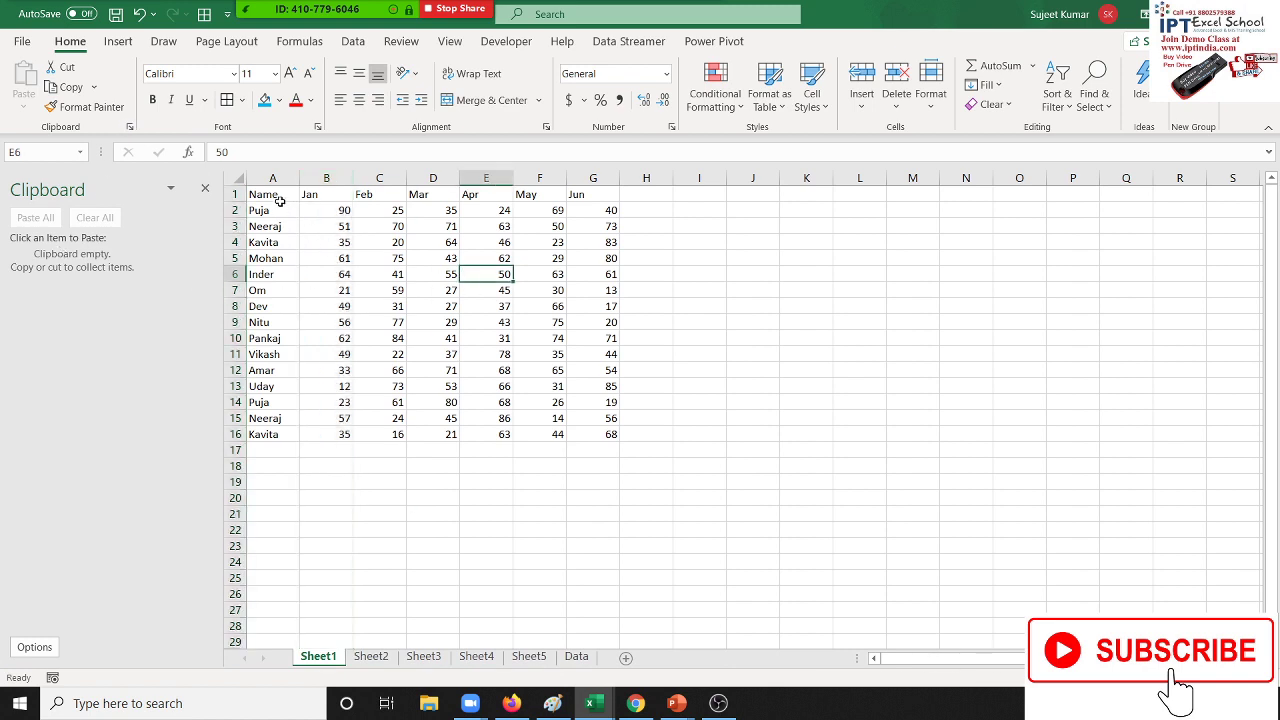
mouse_move(280, 201)
left_mouse_down()
mouse_move(551, 389)
mouse_move(583, 433)
left_mouse_up()
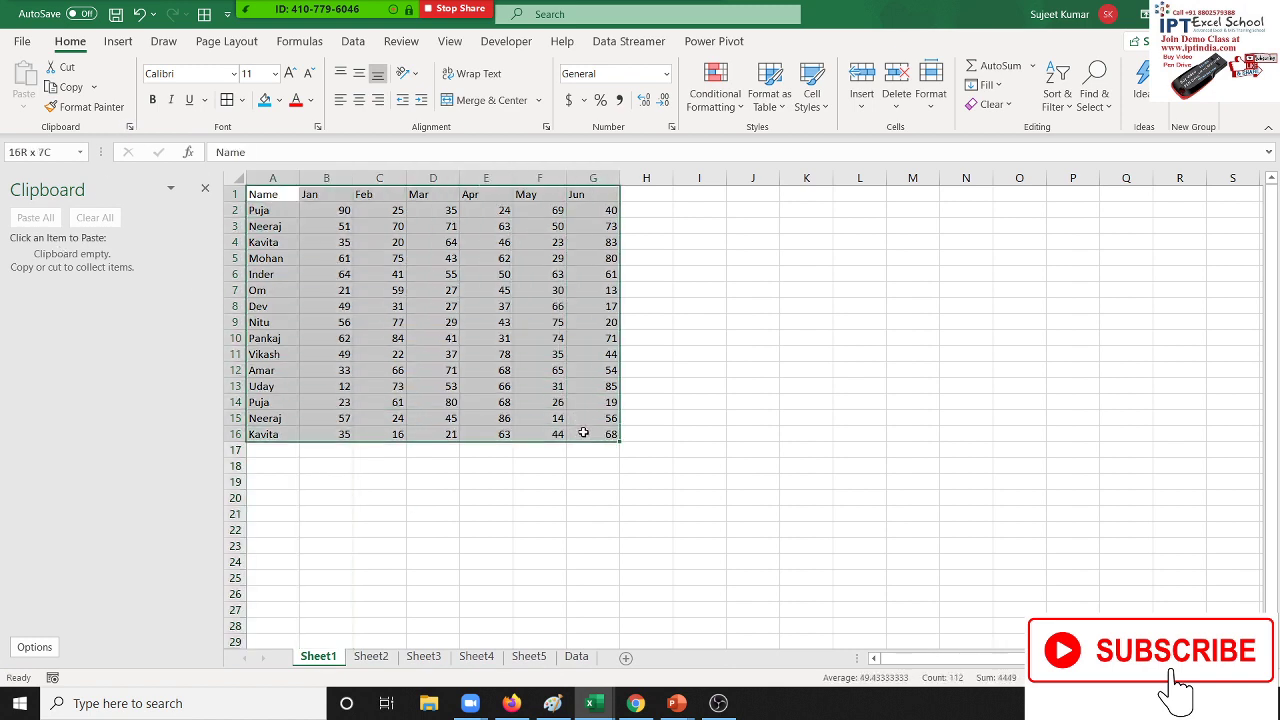
key("ctrl+c")
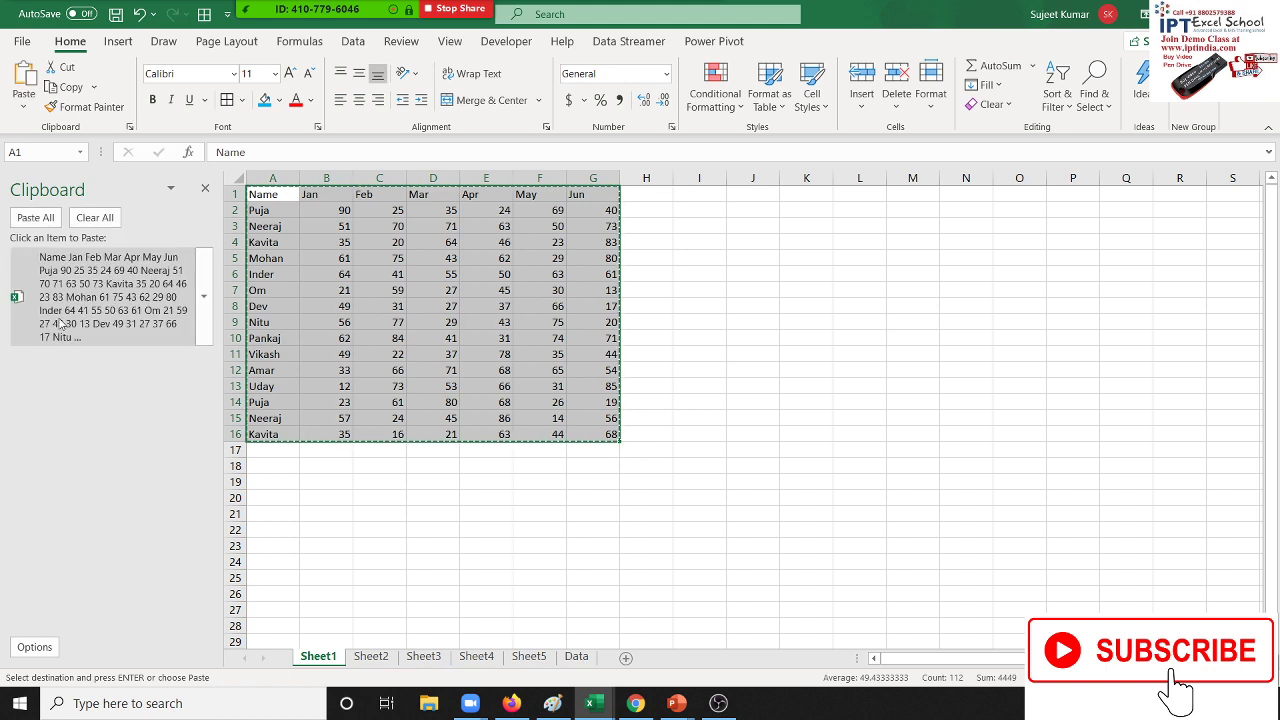
Copy the data rows A2:G16 from Sheet2 and Sheet3 into the Clipboard collection
left_click(373, 656)
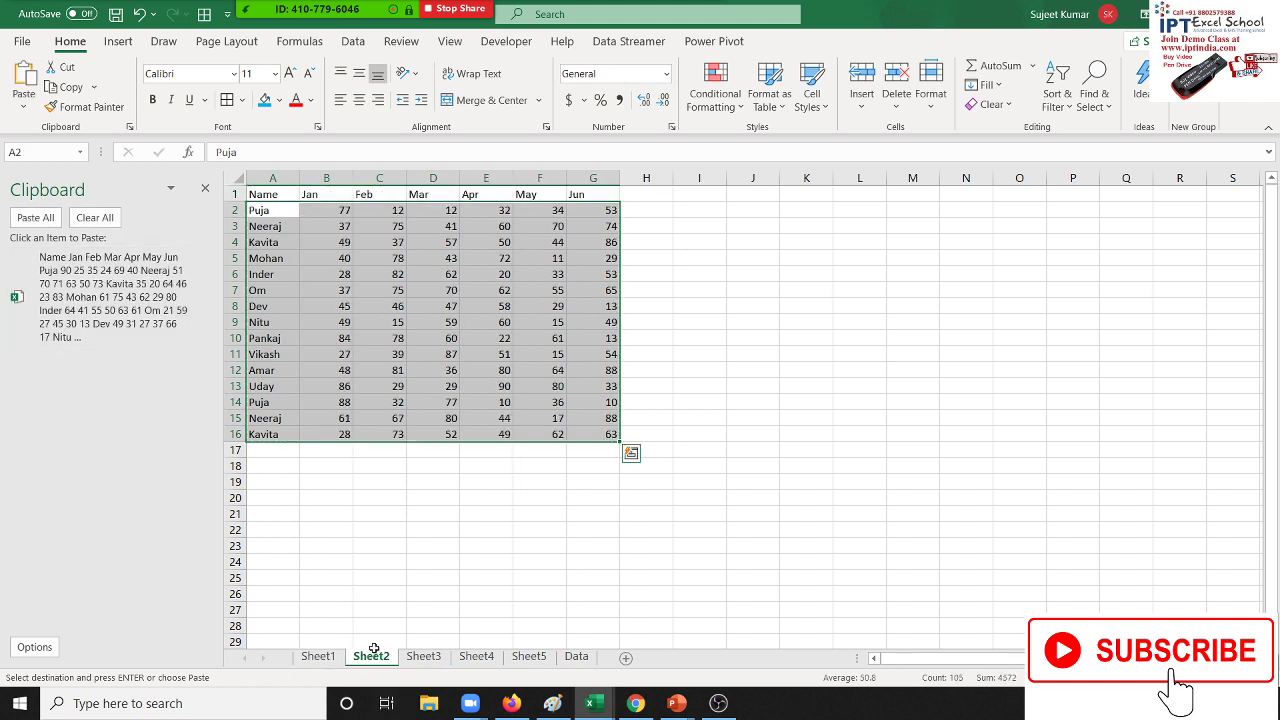
left_click_drag(267, 212, 594, 430)
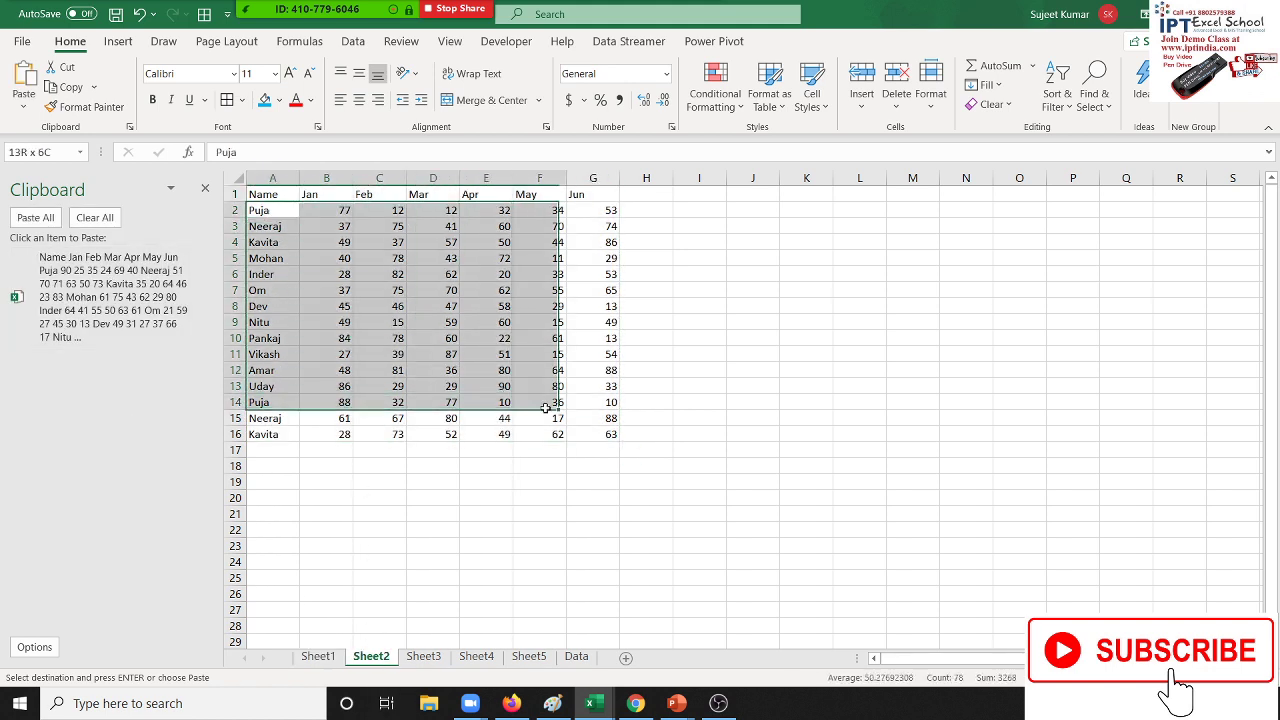
key("ctrl+c")
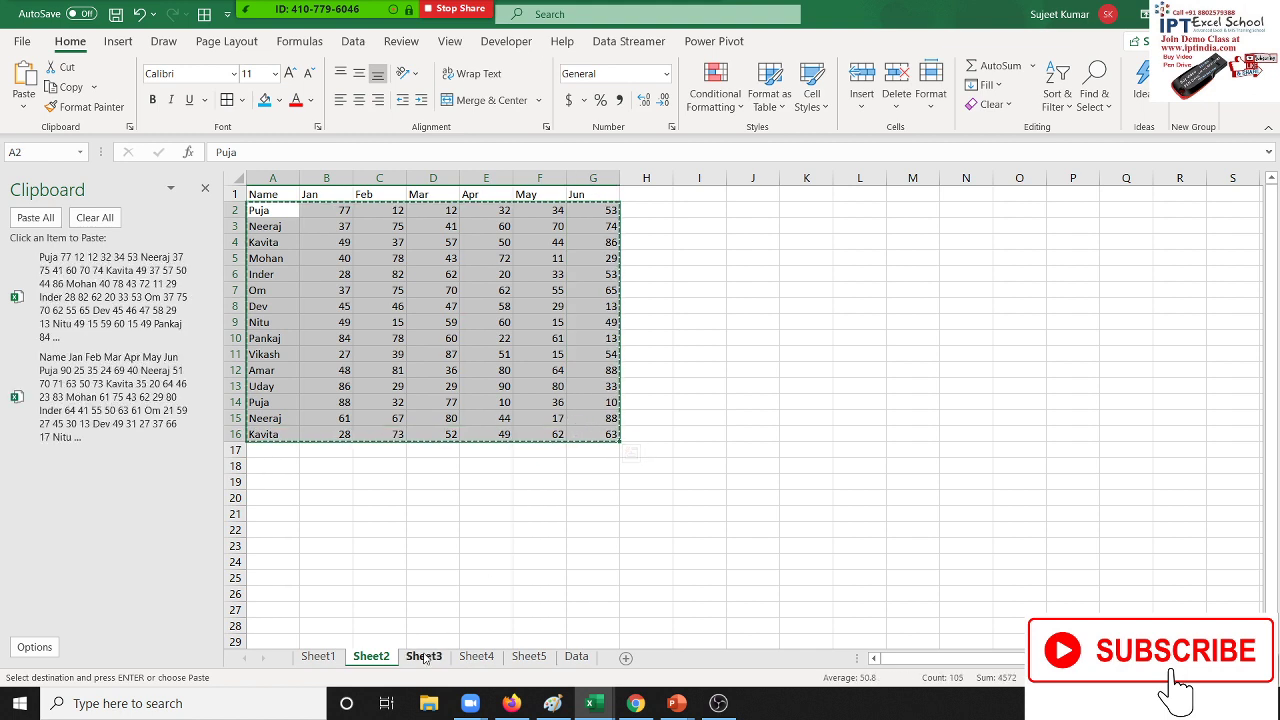
left_click(425, 656)
left_click_drag(276, 212, 589, 444)
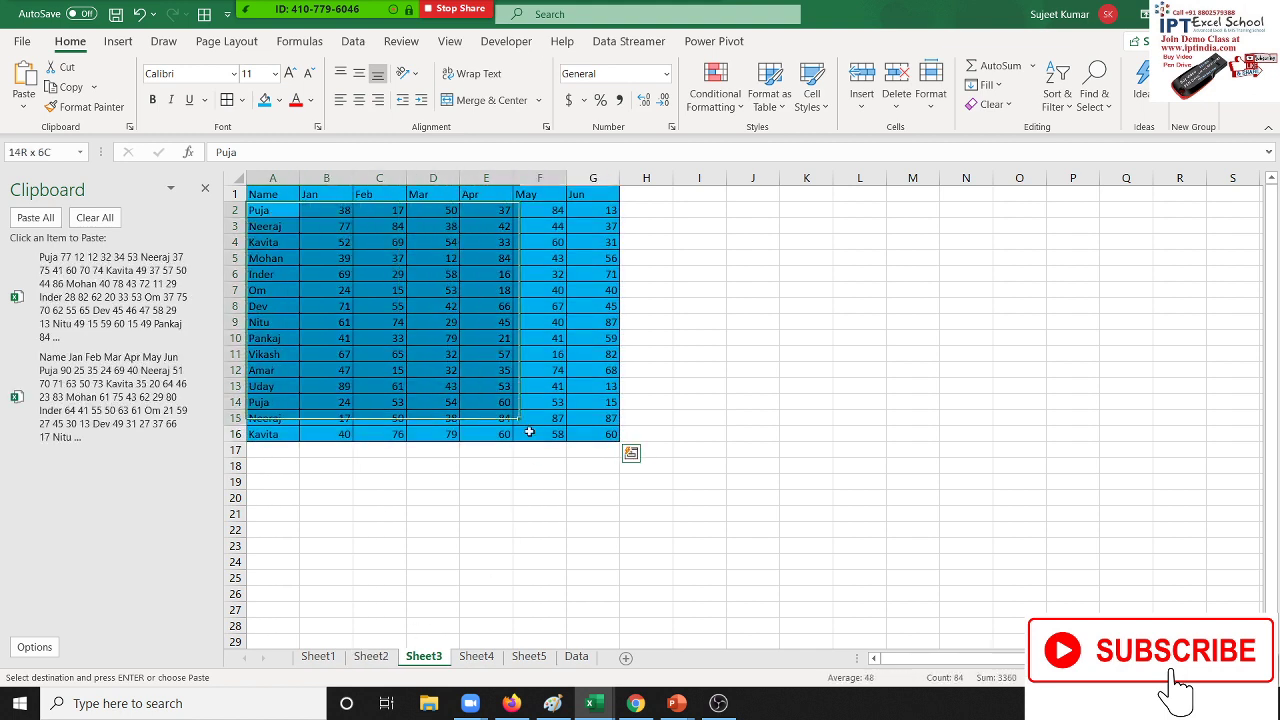
key("ctrl+c")
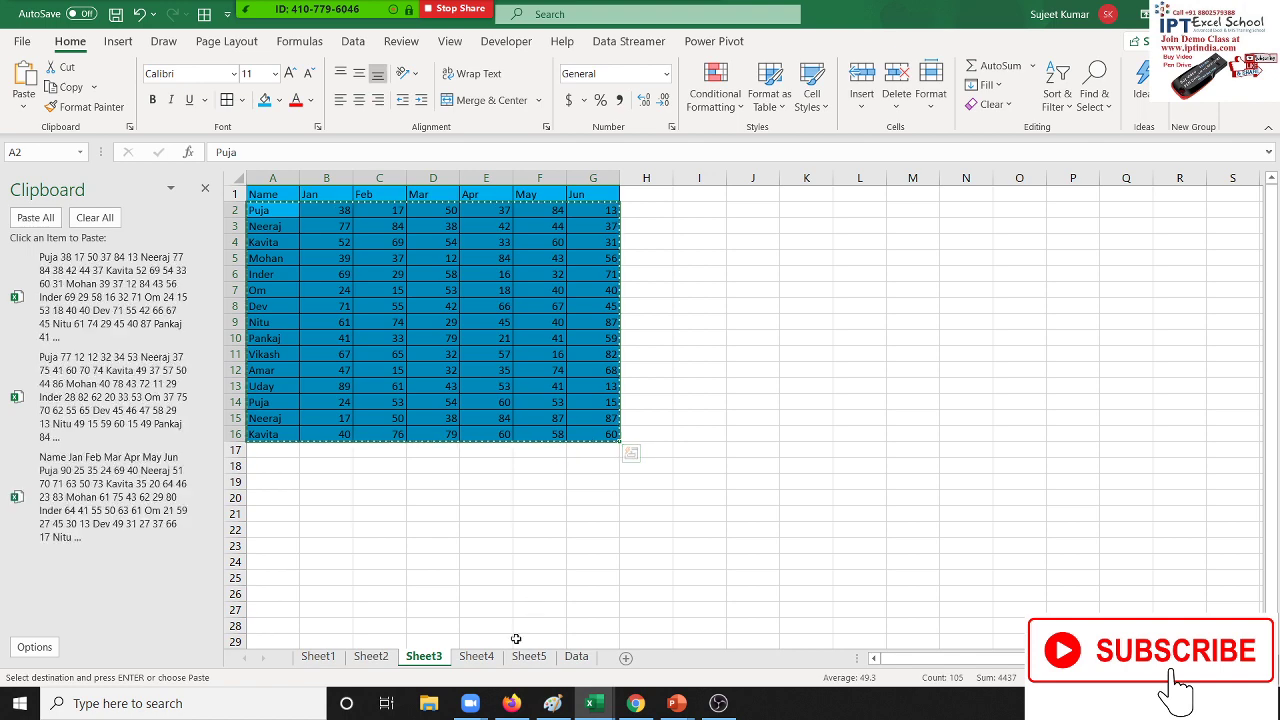
Copy Sheet4's rows A2:G16, paste them over Sheet5's A2:G16, then copy that range
left_click(476, 656)
left_click_drag(270, 209, 576, 435)
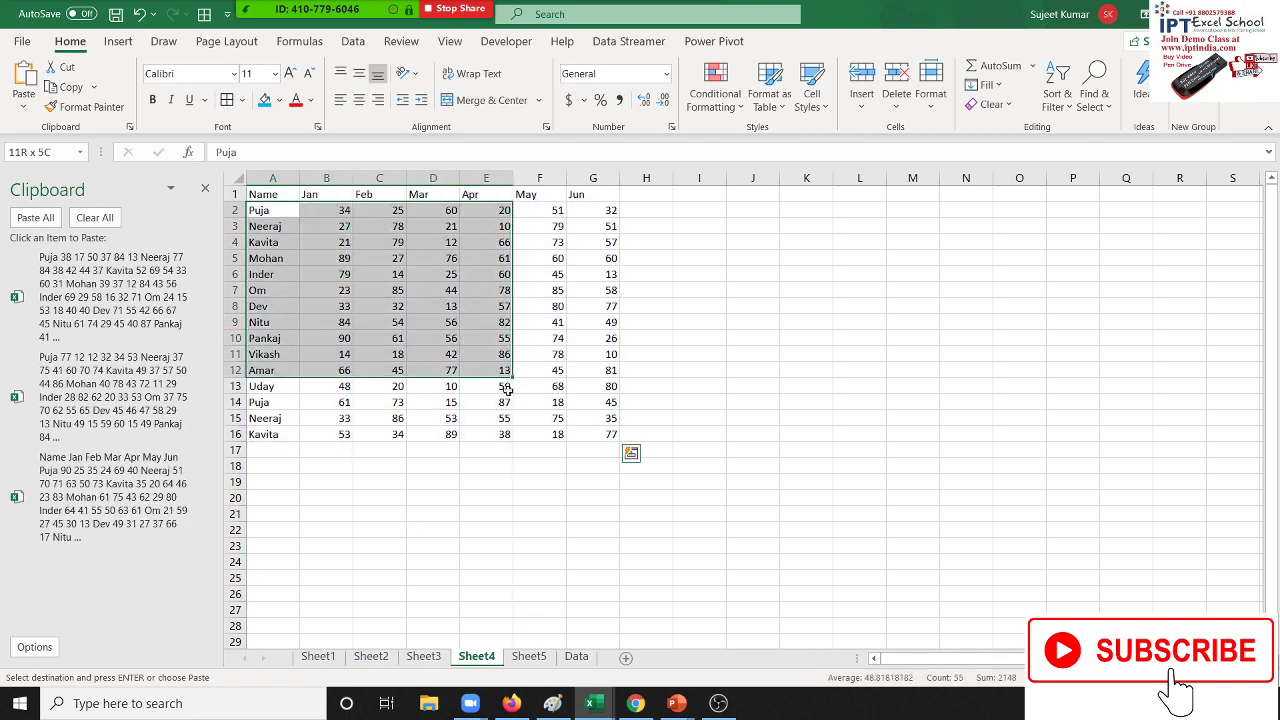
key("ctrl+c")
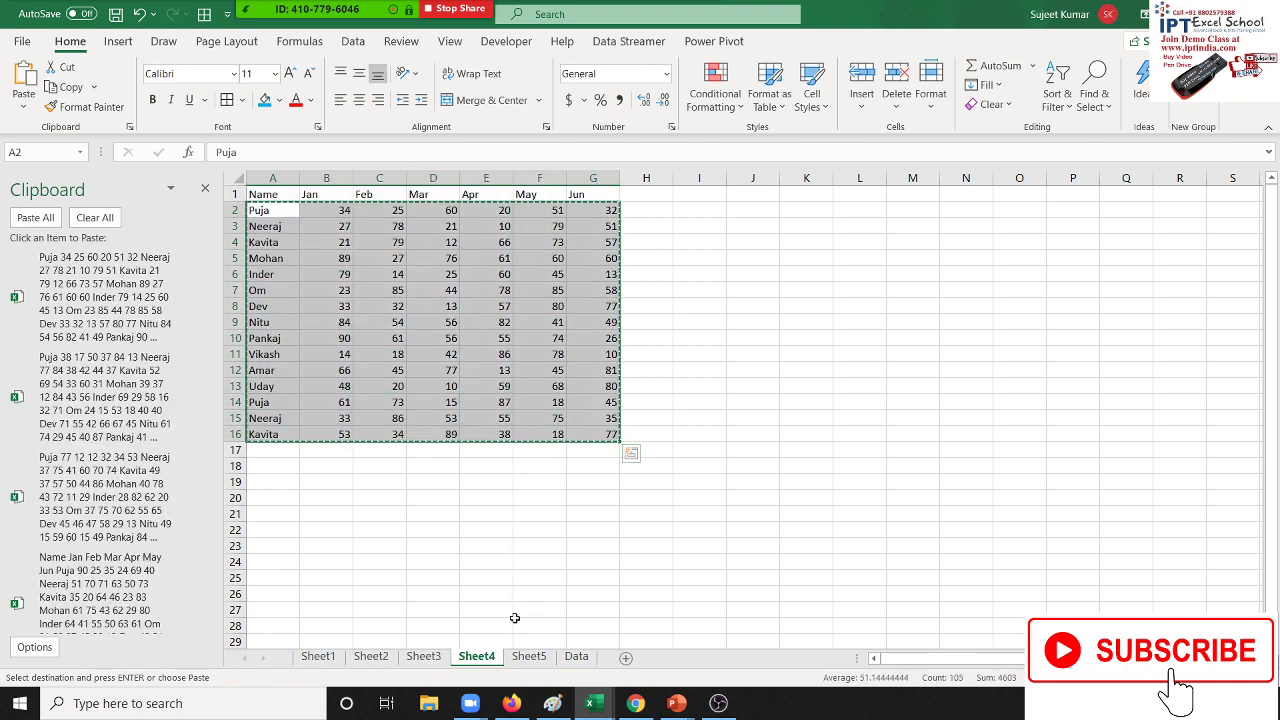
left_click(529, 656)
left_click_drag(268, 210, 595, 440)
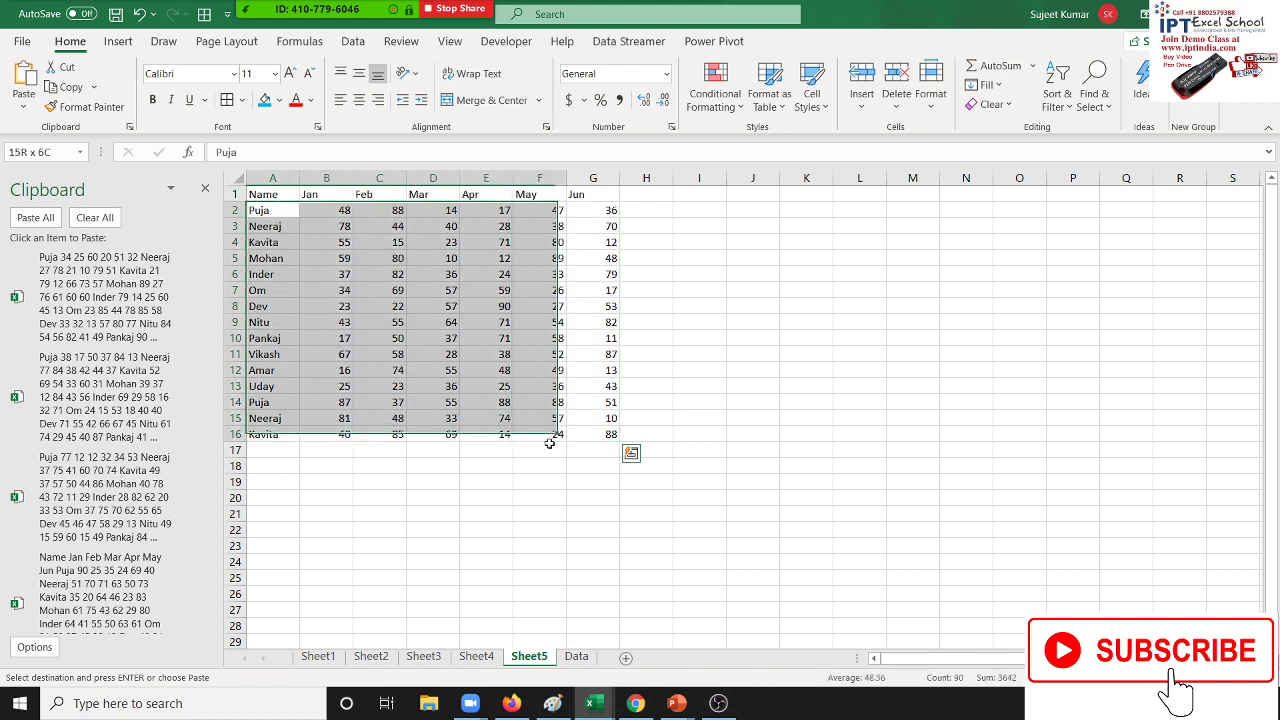
key("ctrl+v")
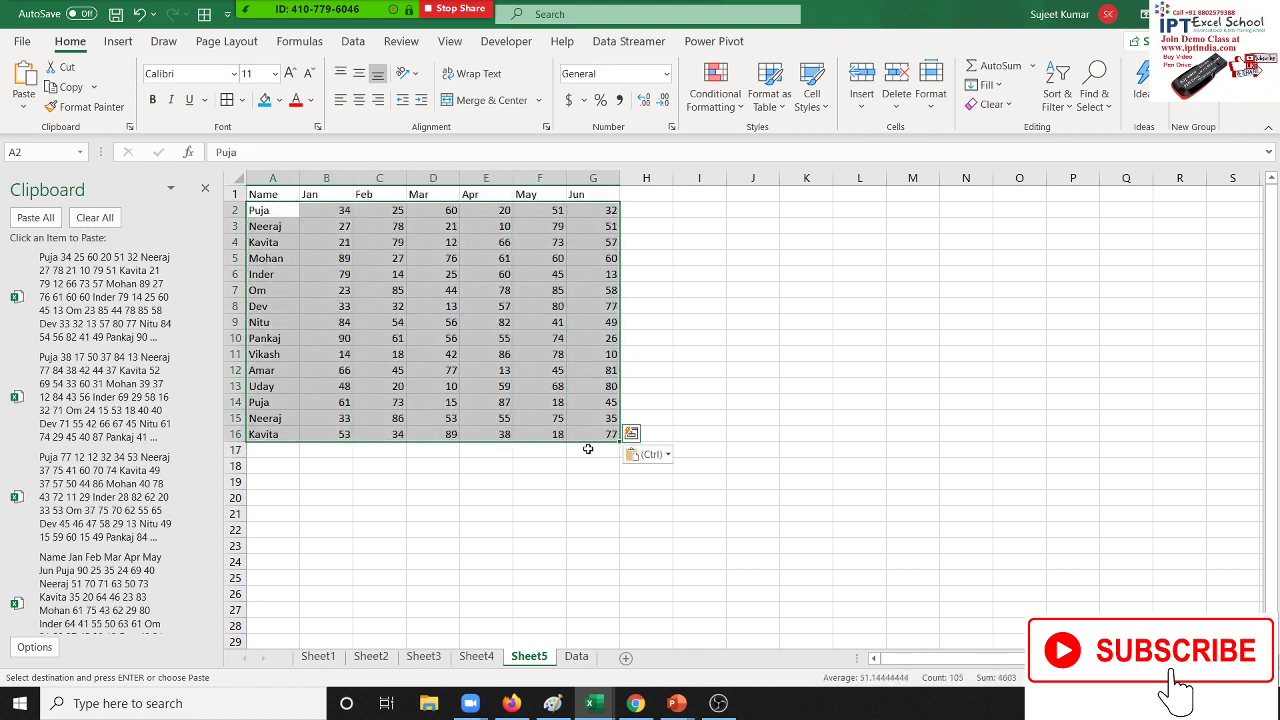
key("ctrl+c")
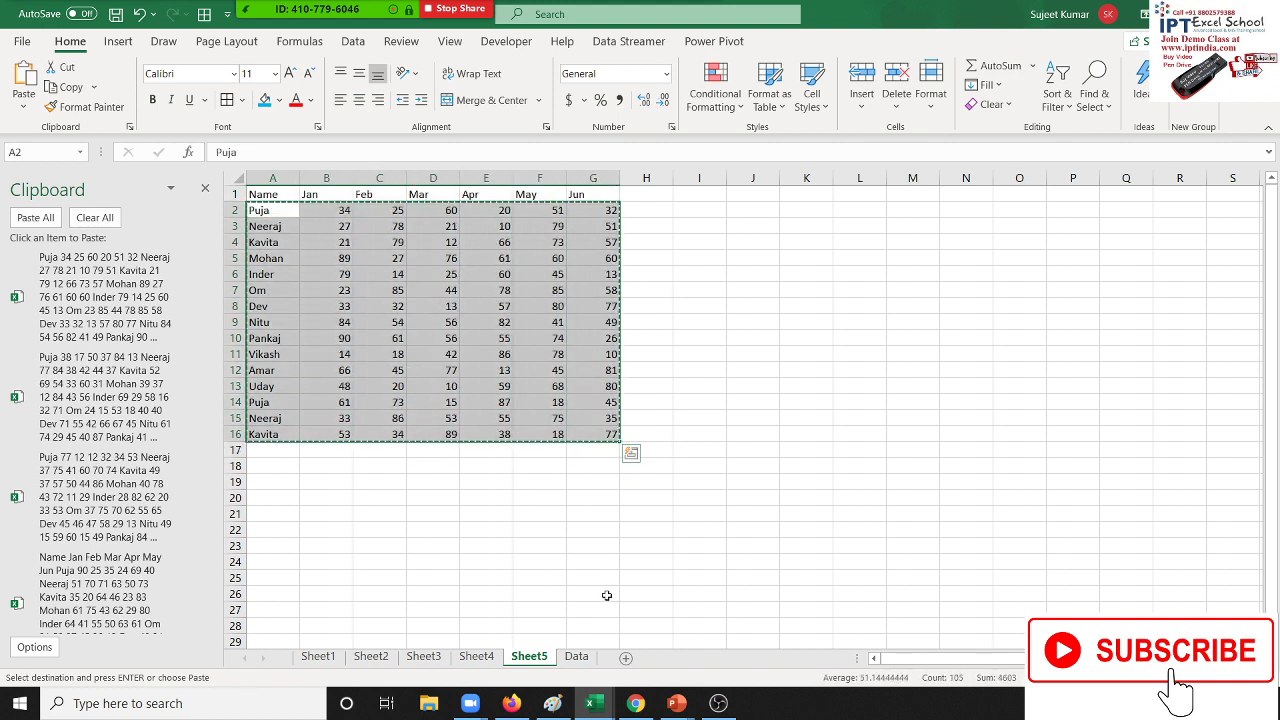
Paste All collected tables into the Data sheet starting at cell A1
left_click(578, 660)
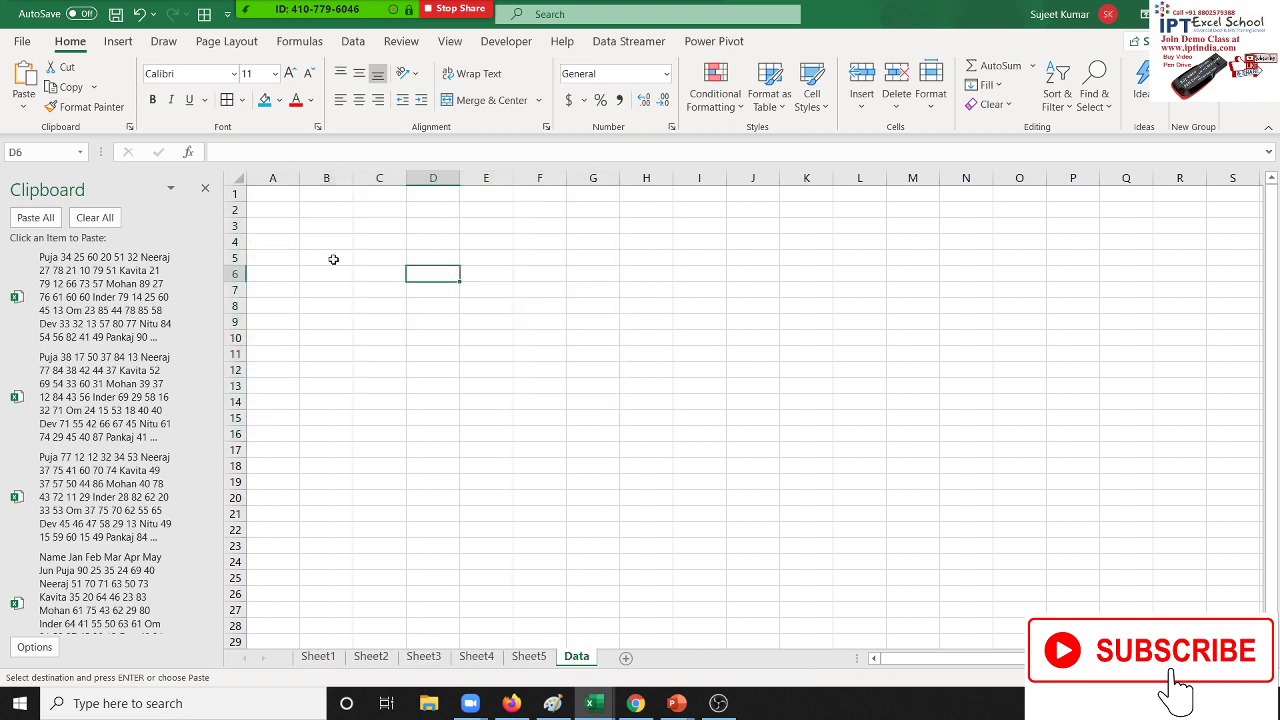
left_click(271, 194)
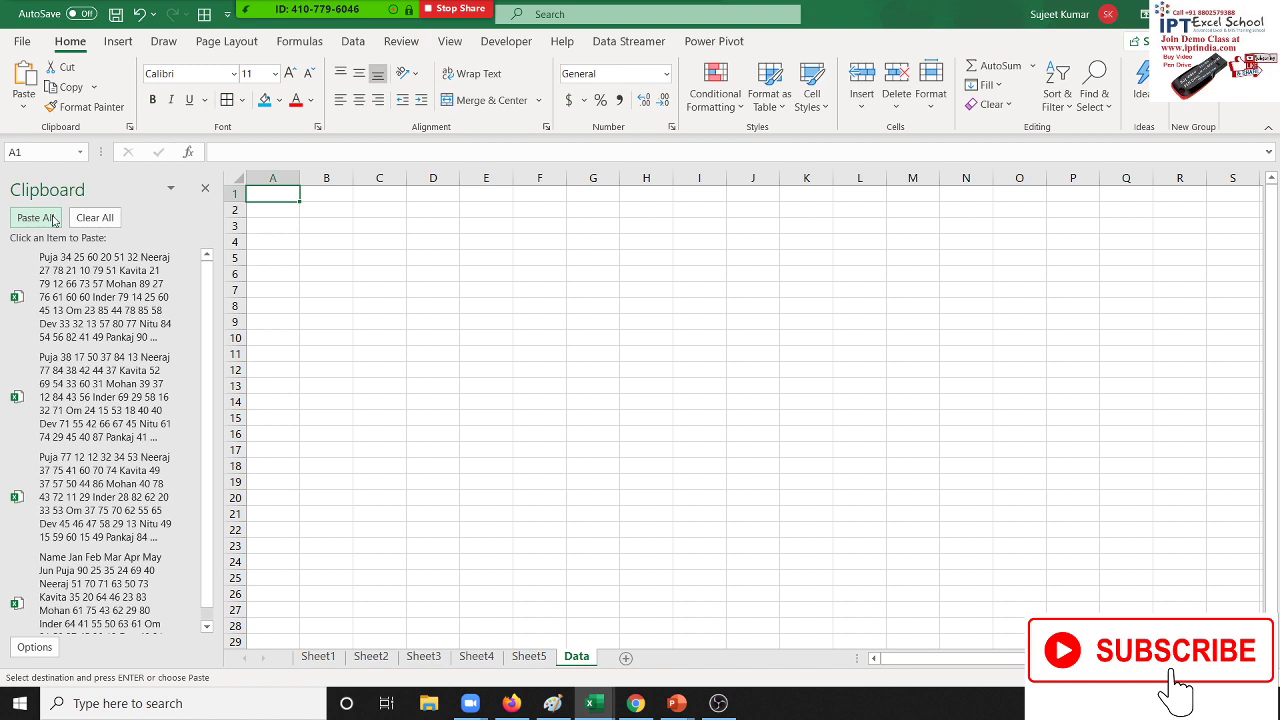
left_click(53, 220)
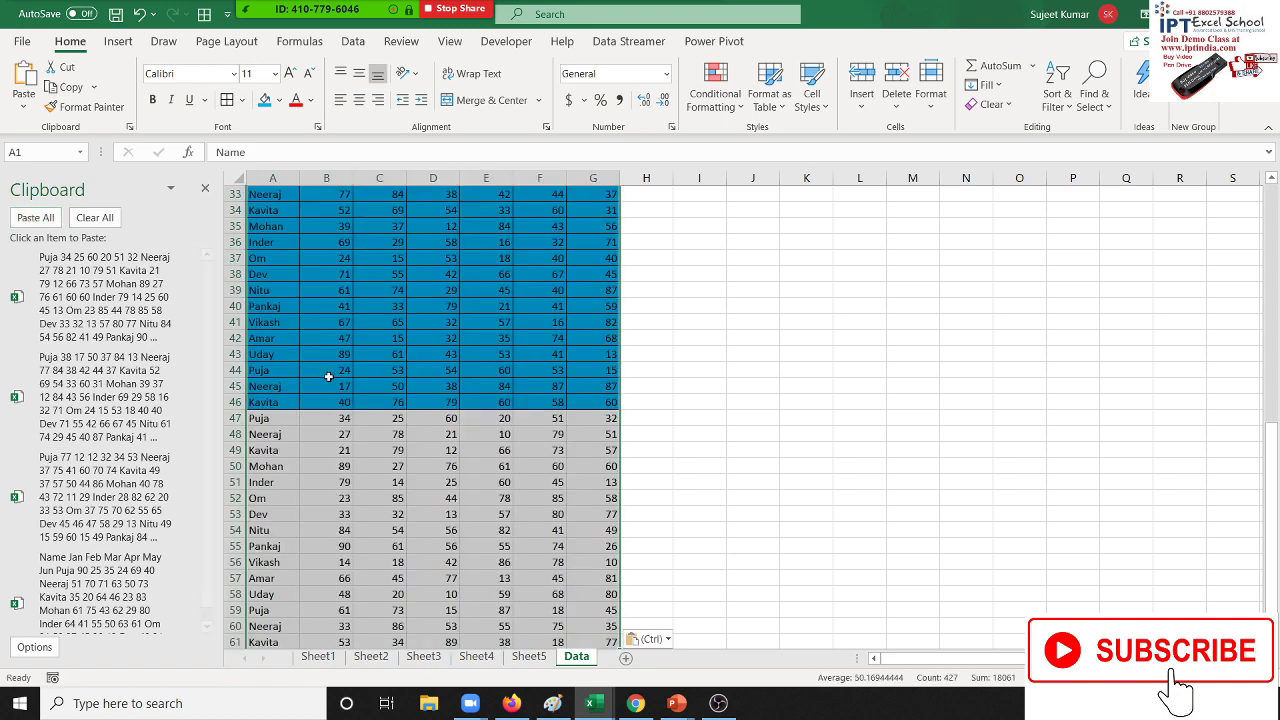
scroll(328, 376, "down", 6)
scroll(328, 376, "up", 5)
scroll(328, 378, "up", 5)
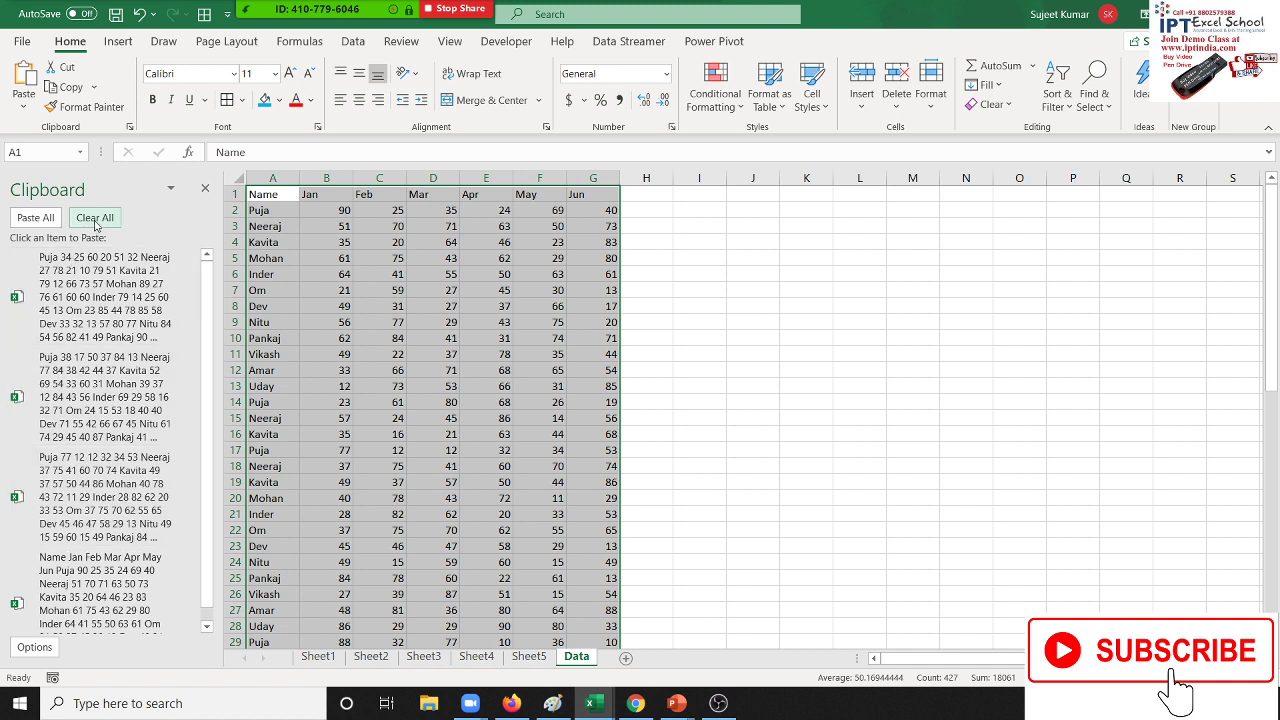
Clear all Clipboard items, close the pane, and minimize Excel to the desktop
left_click(287, 272)
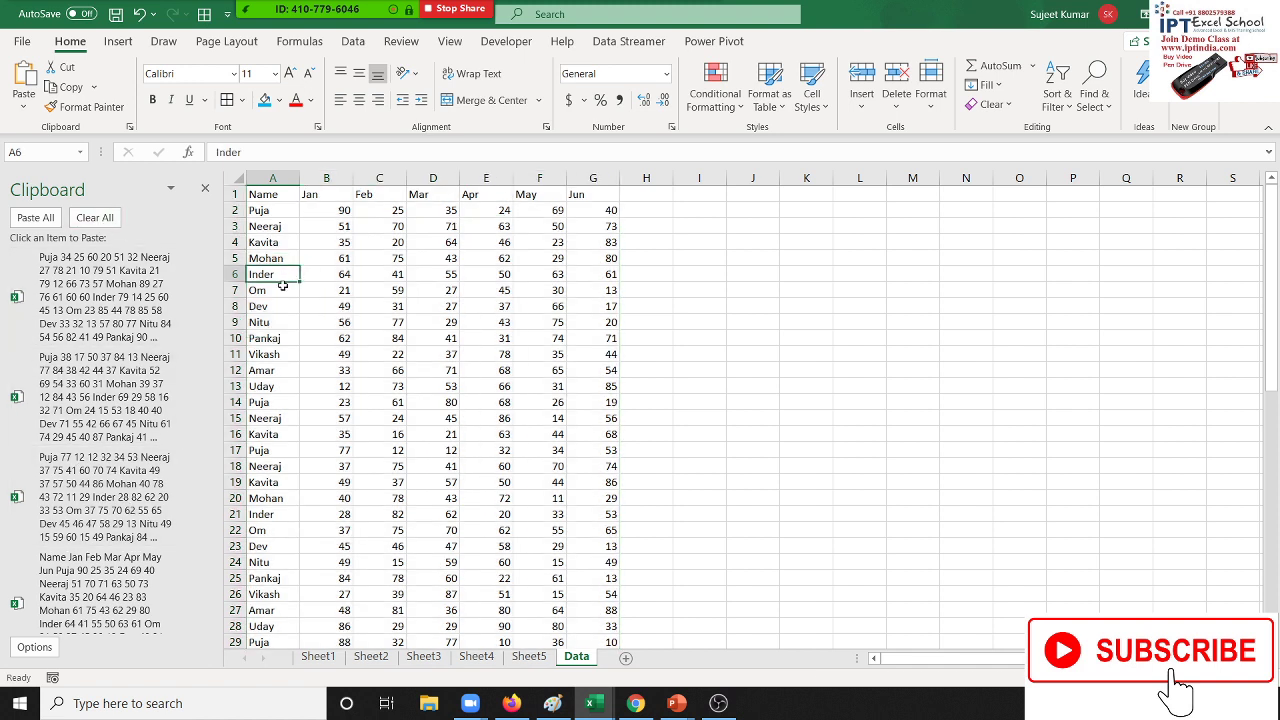
left_click(112, 220)
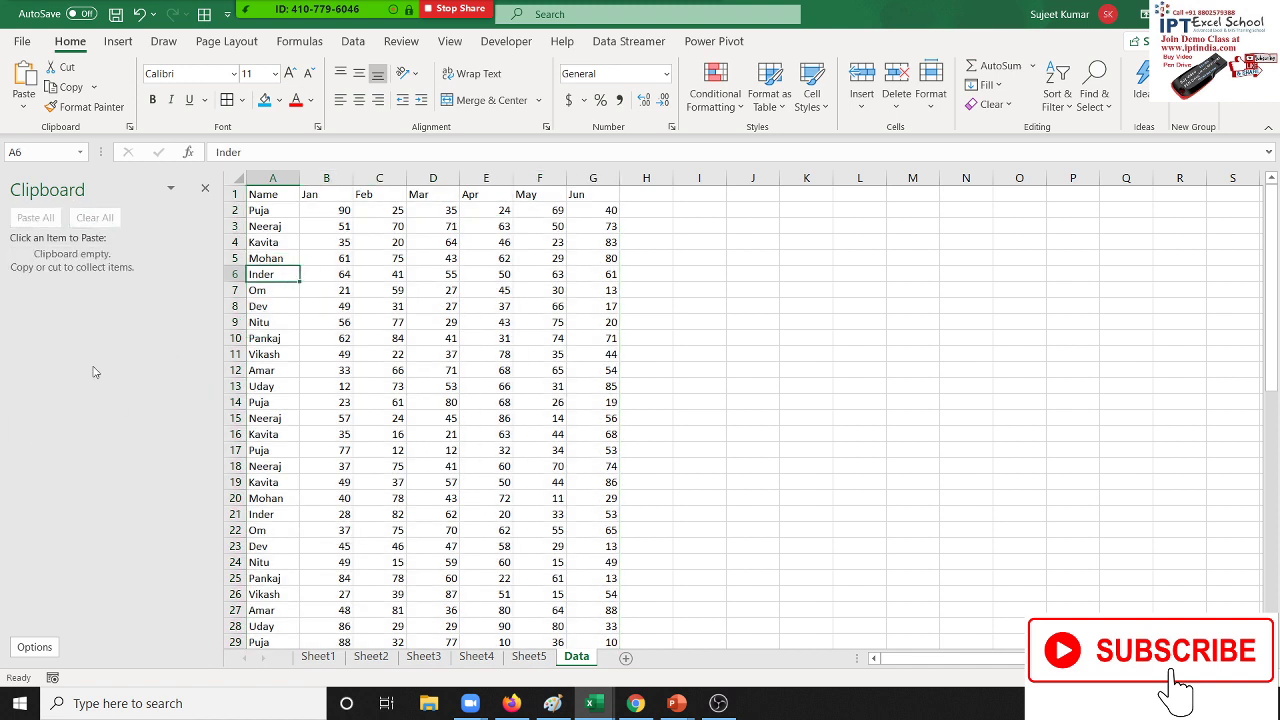
left_click(205, 190)
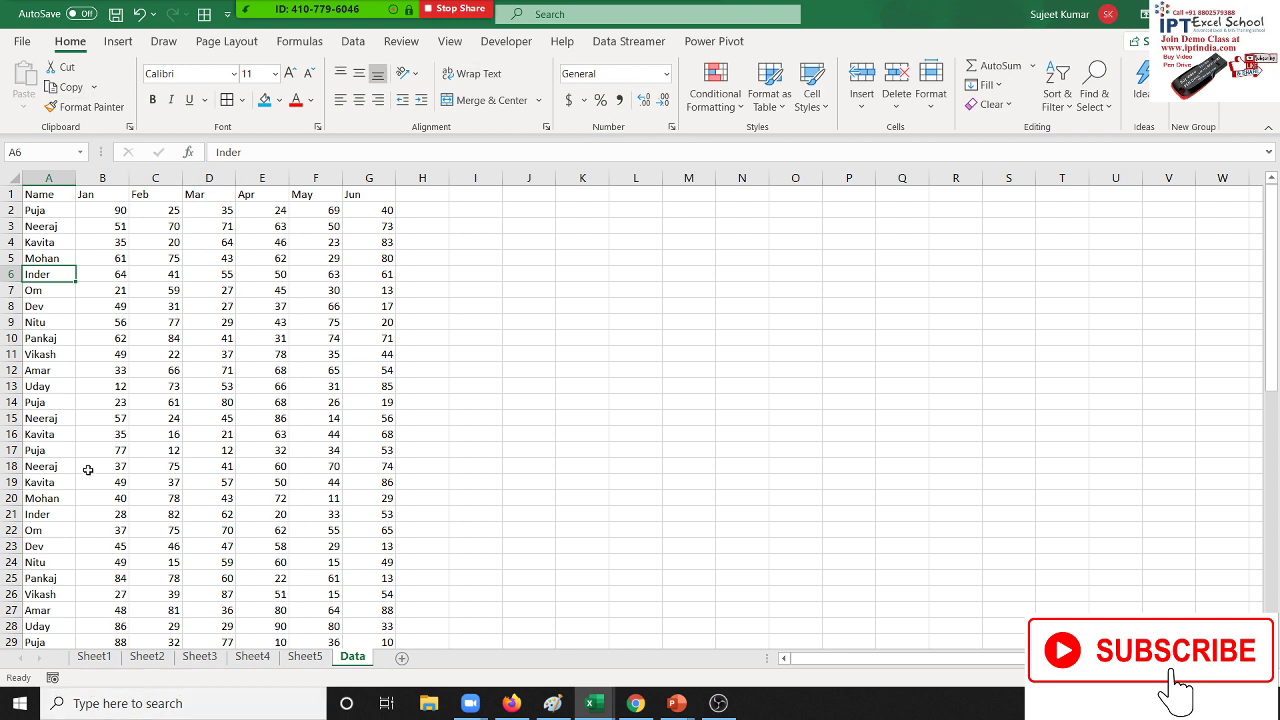
left_click(127, 372)
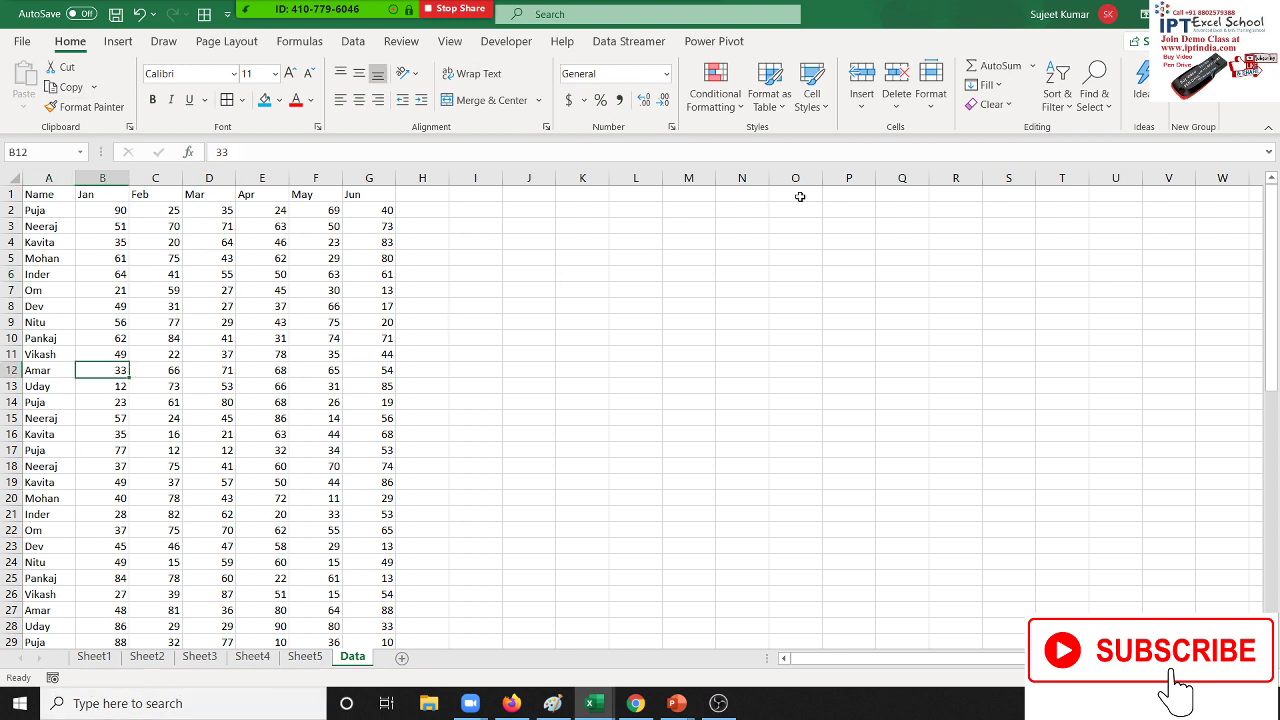
key("super+d")
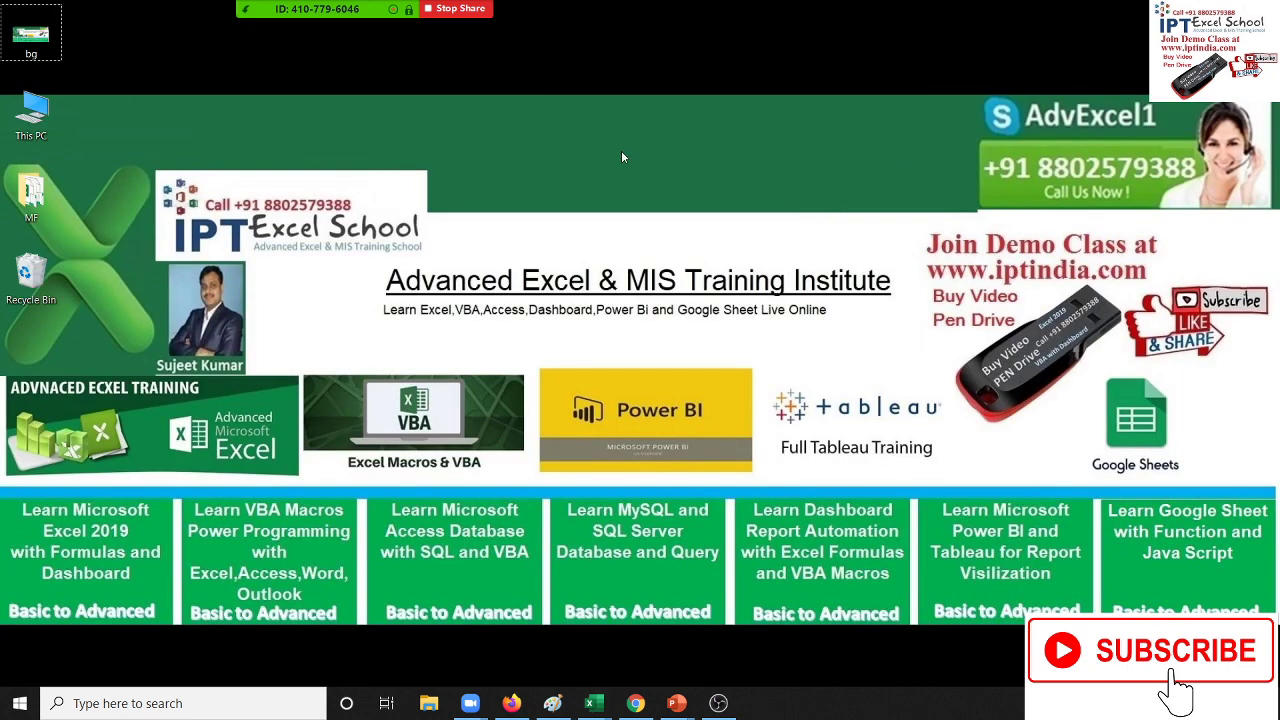
Refresh the desktop, stop the Zoom screen share, and end the meeting for all
right_click(662, 211)
left_click(670, 204)
mouse_move(528, 40)
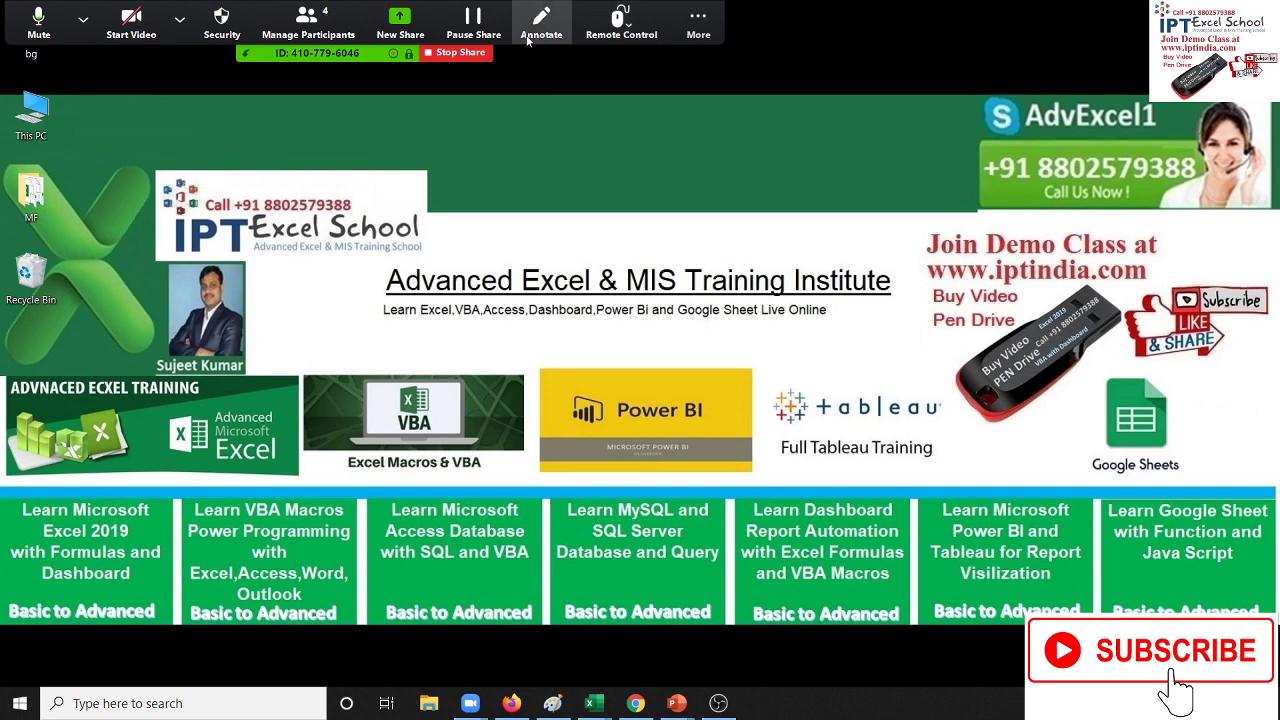
left_click(470, 57)
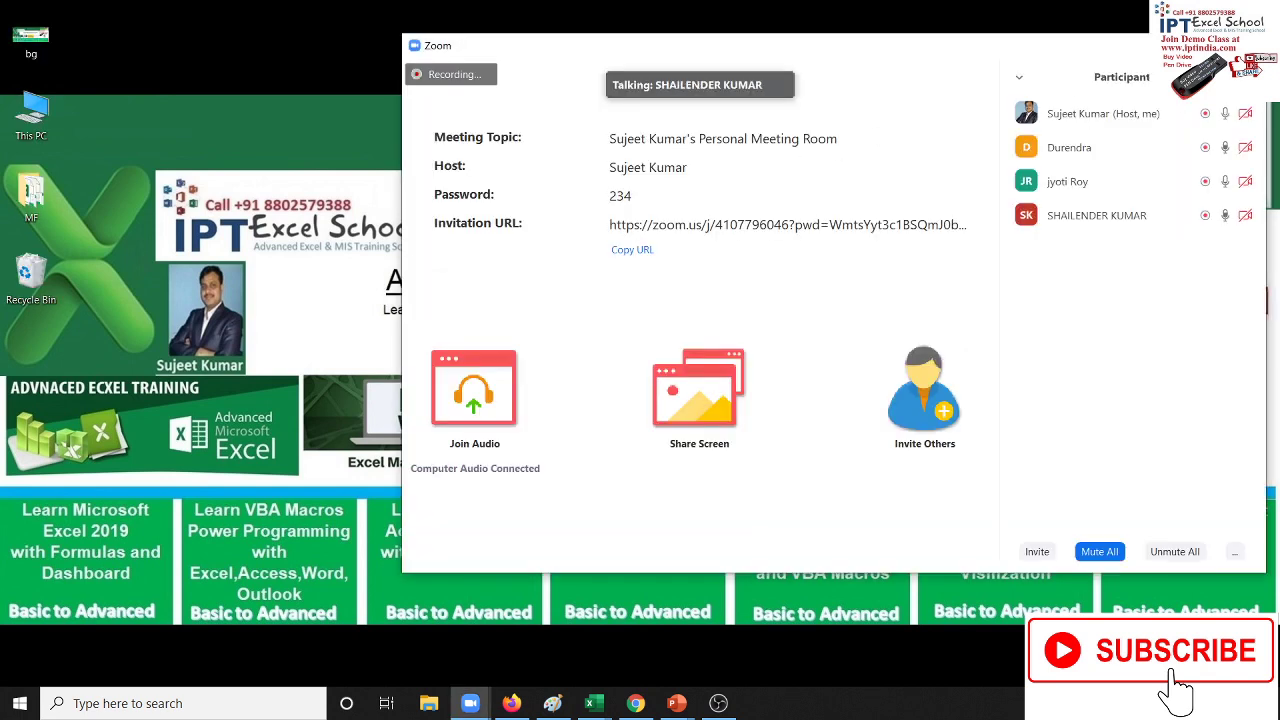
key("alt+q")
left_click(615, 414)
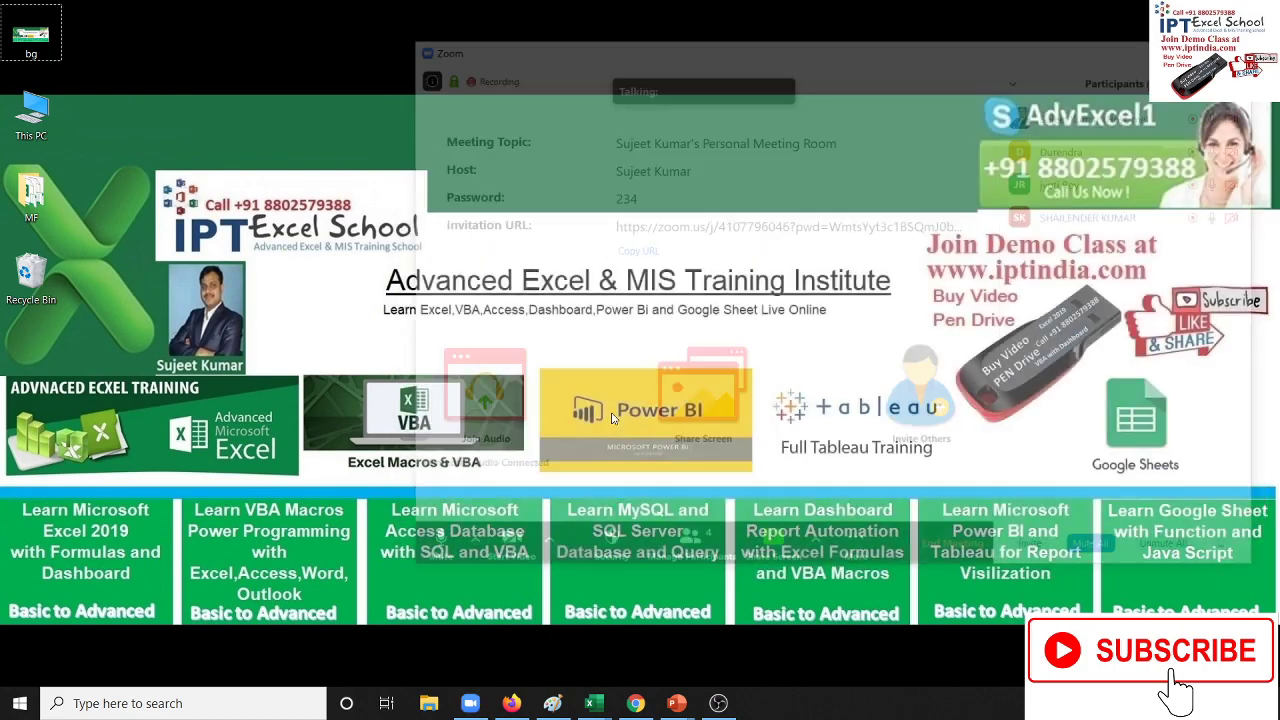